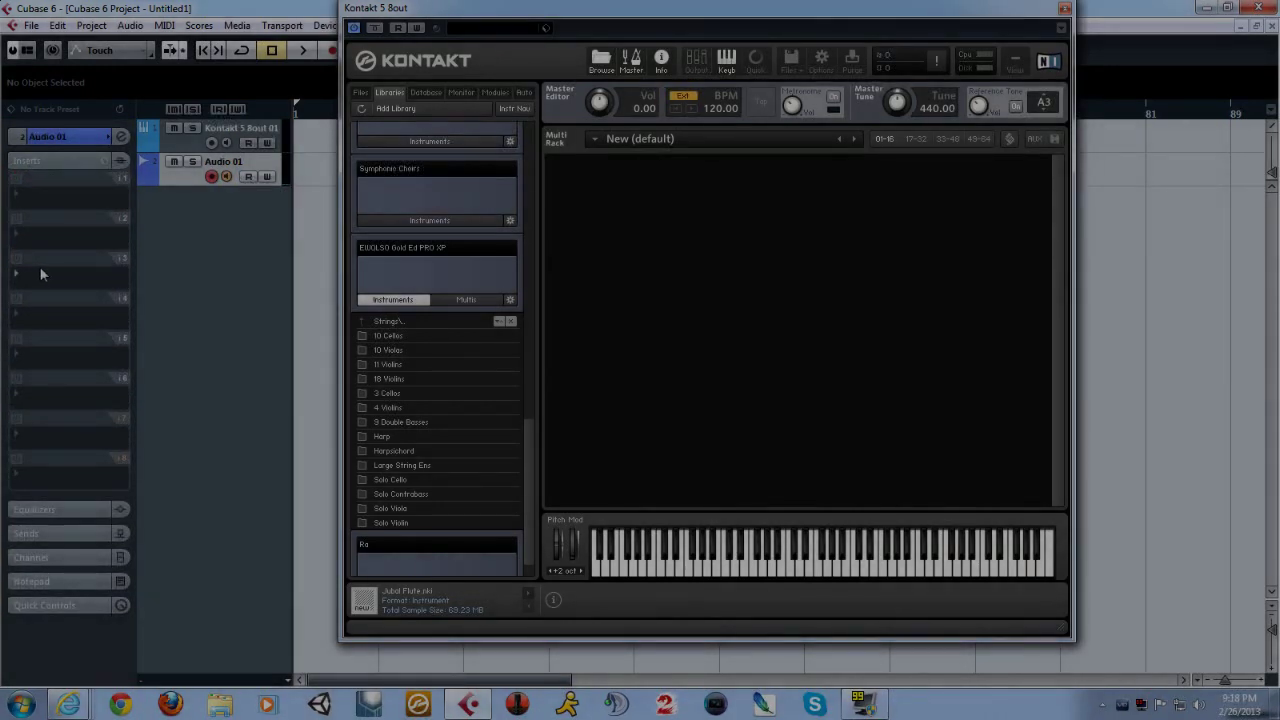
Step: Insert the Steinberg Gate effect in the third insert slot of Audio 01 and load its VO_Microphone preset
mouse_move(80, 500)
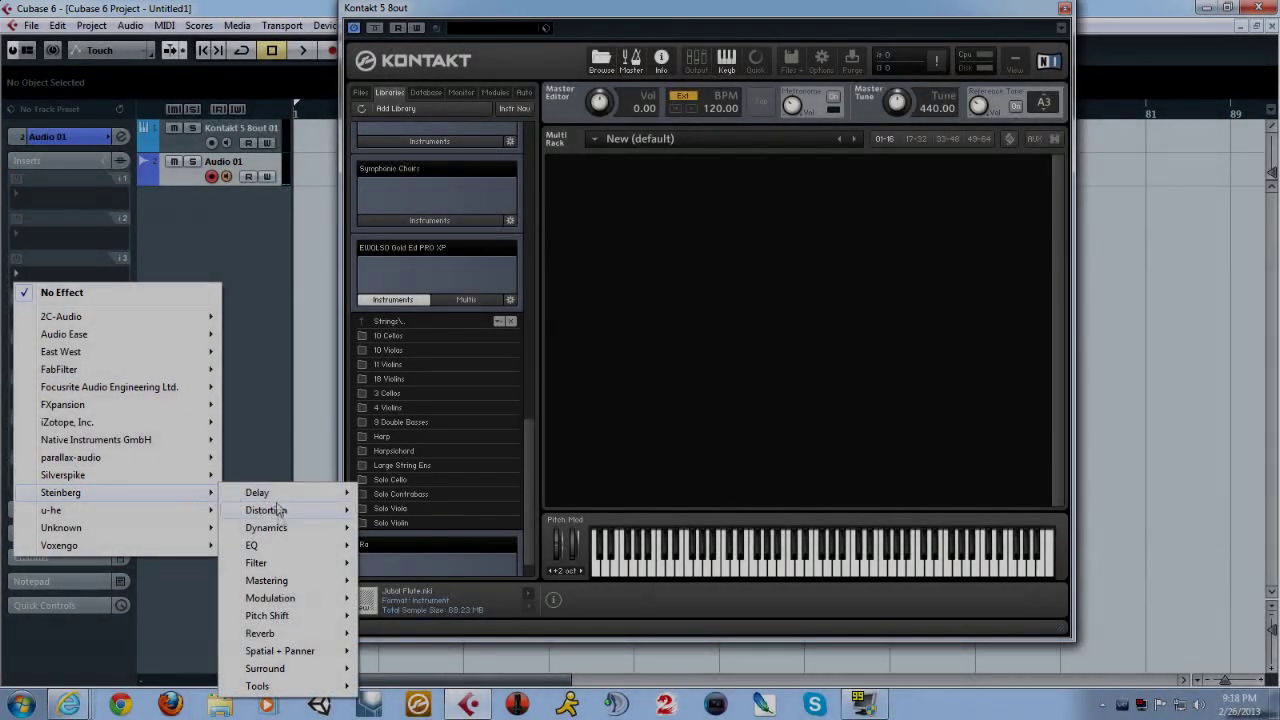
mouse_move(345, 530)
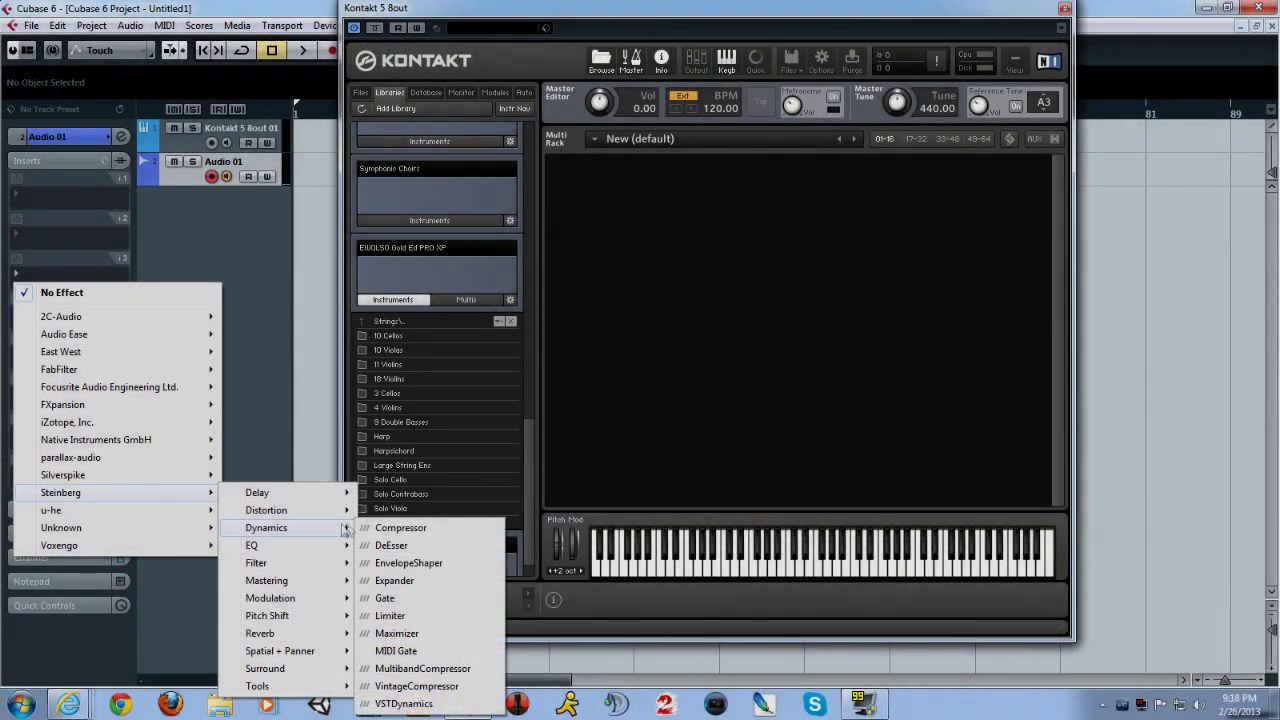
click(410, 598)
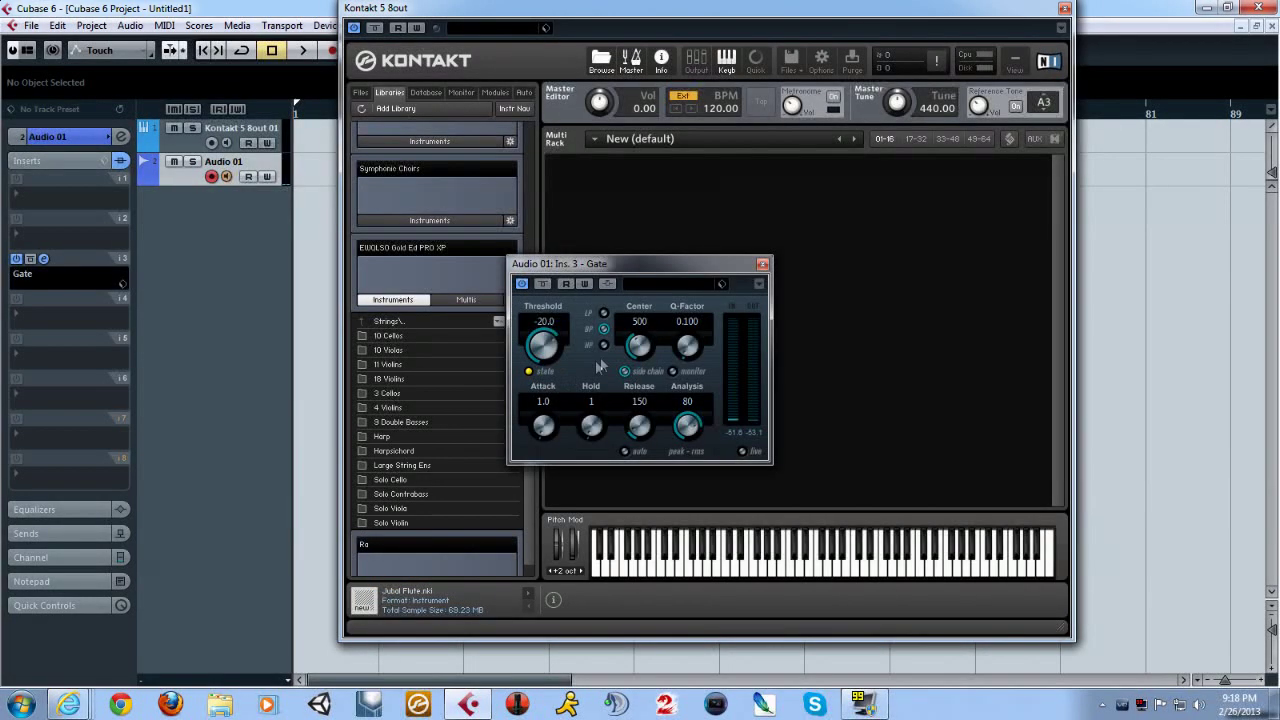
click(680, 285)
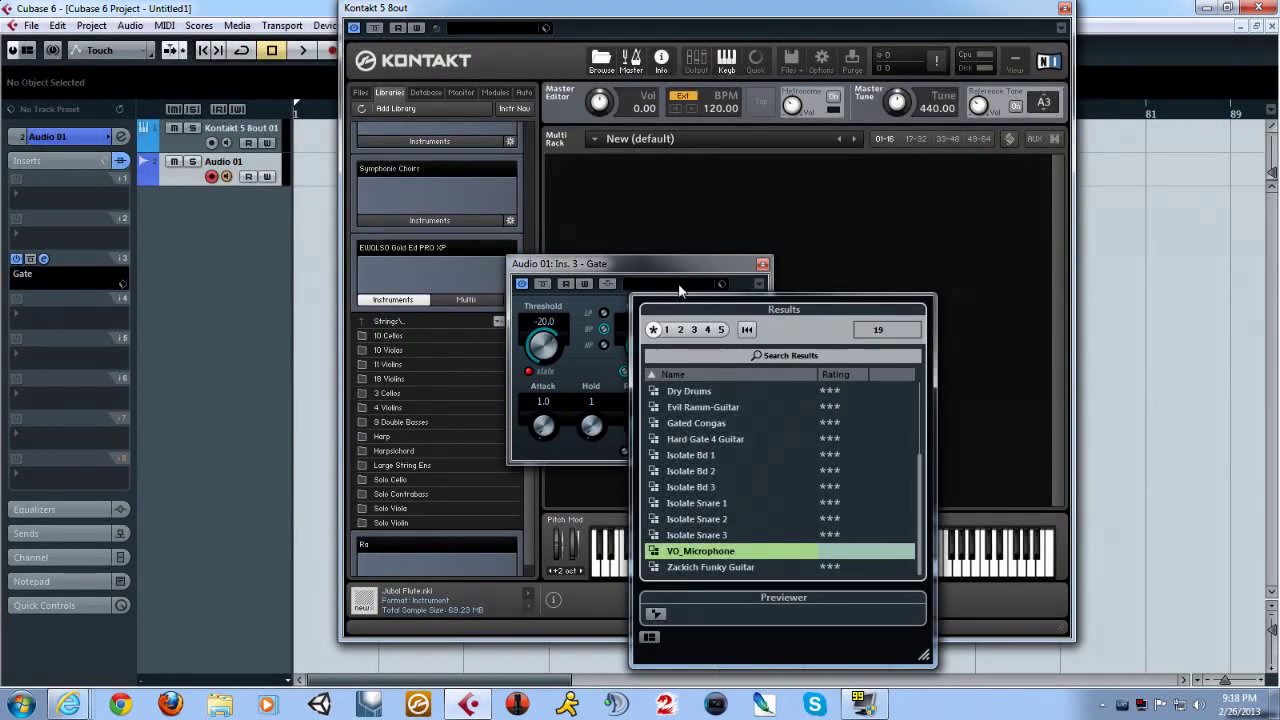
double_click(700, 551)
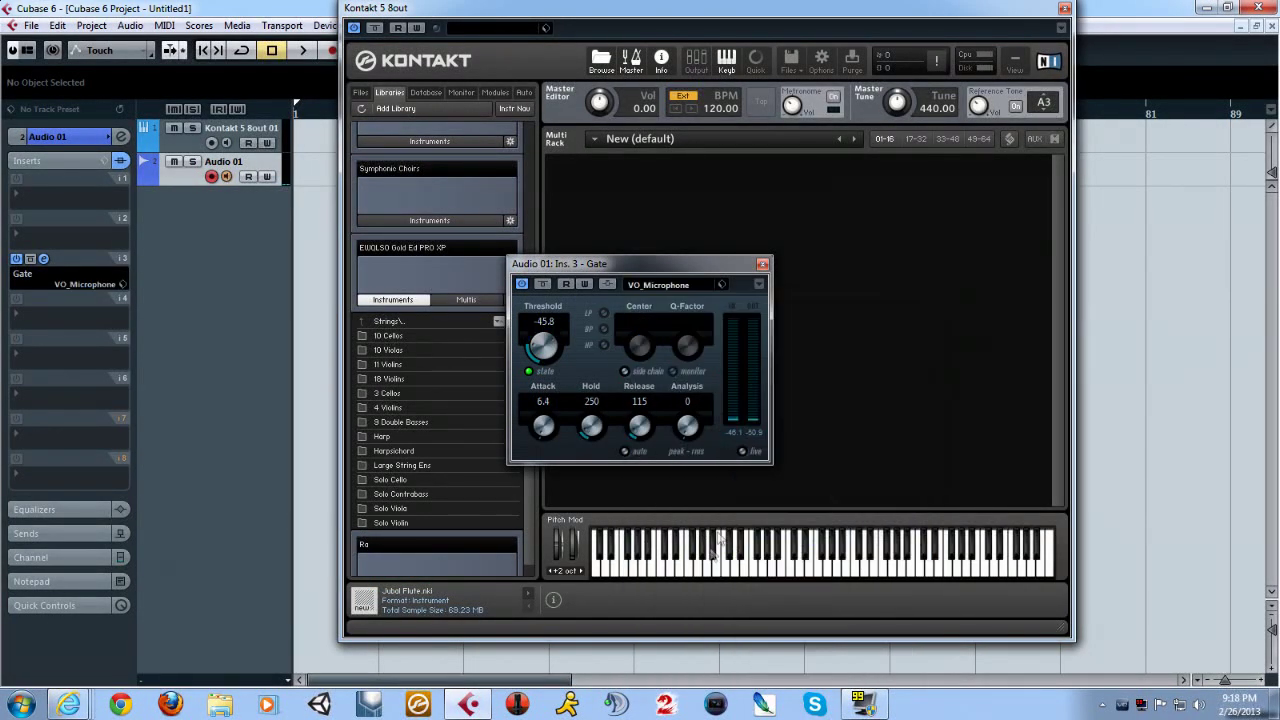
click(762, 265)
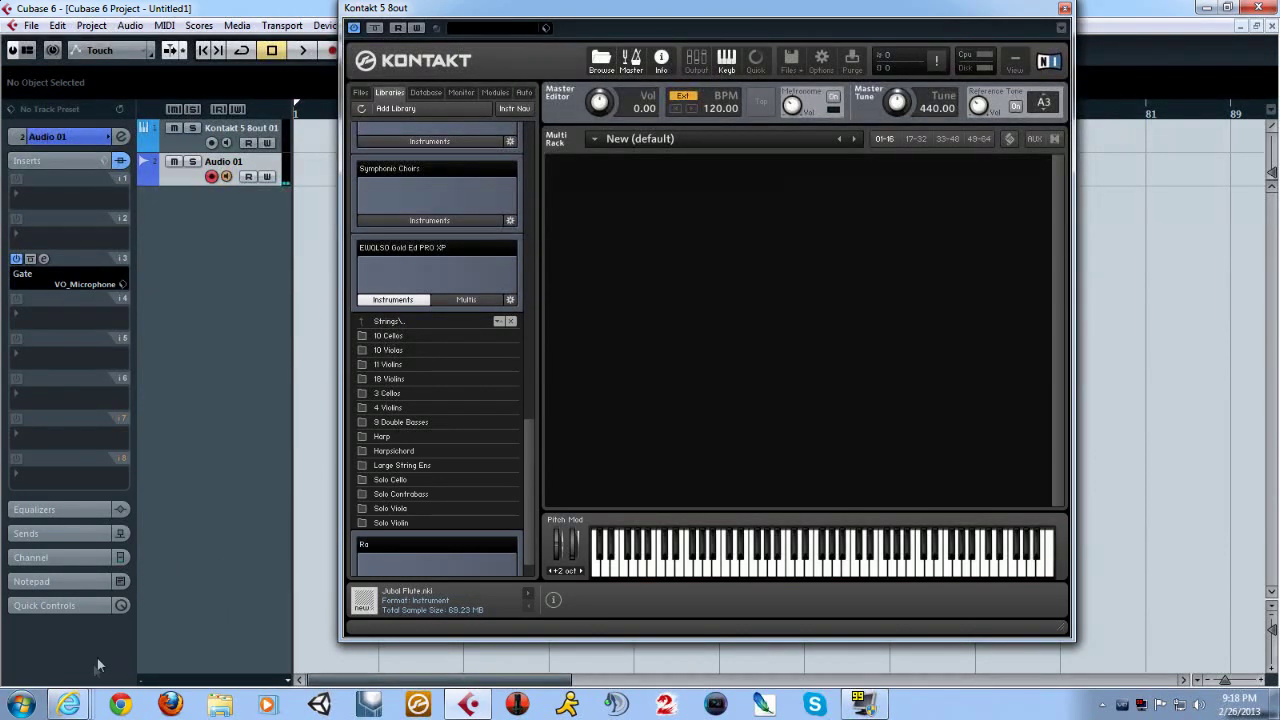
Step: Switch to the browser and read the OC ReMix forum thread about going from legato to staccato strings
click(68, 704)
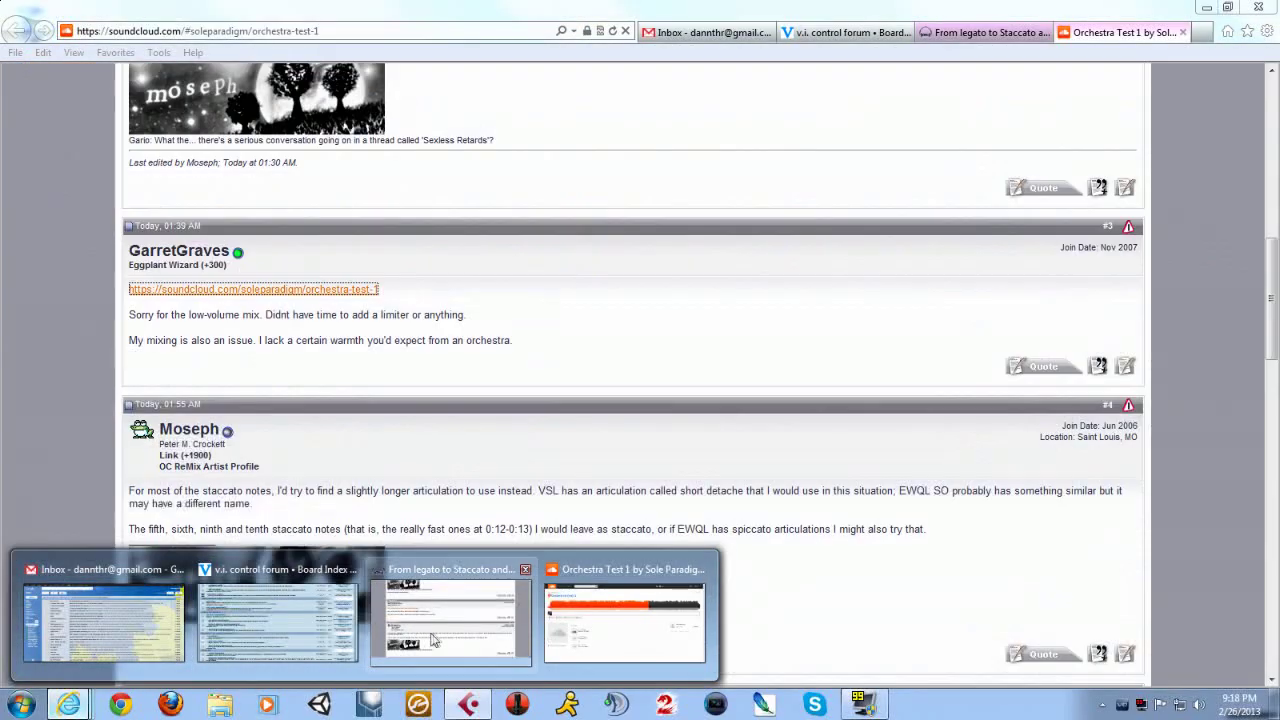
click(435, 640)
scroll(74, 449, up, 3)
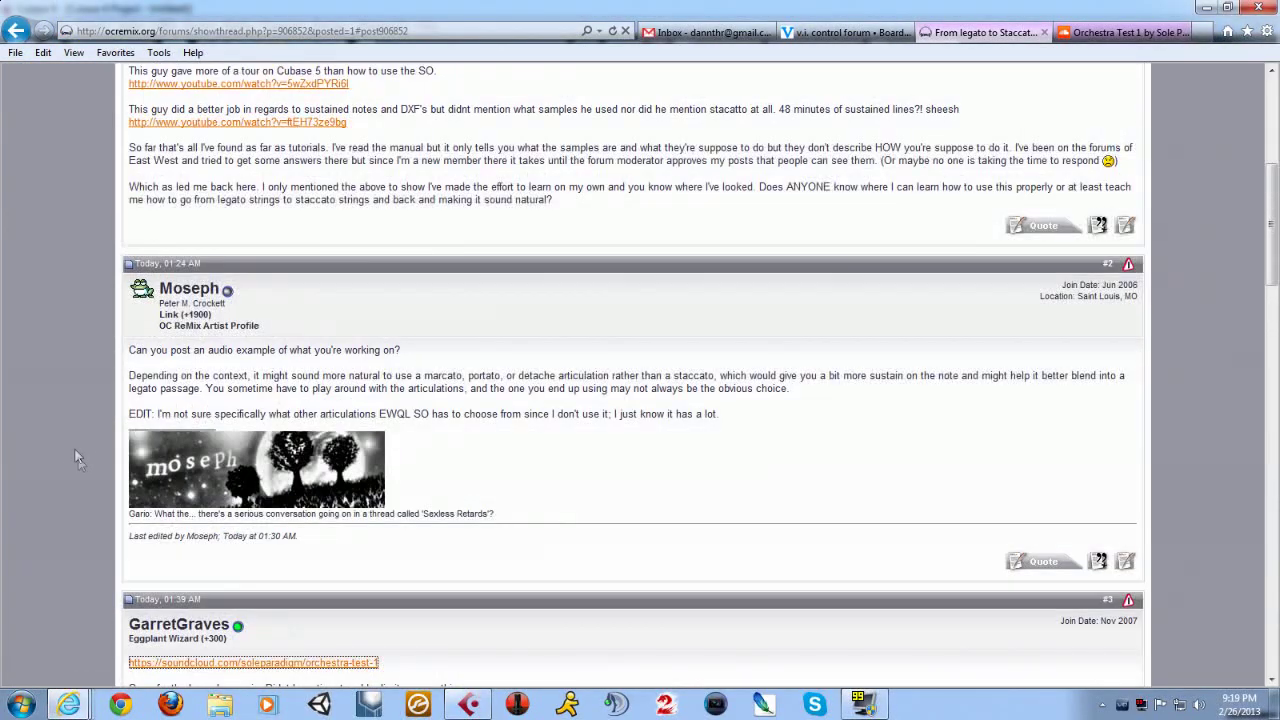
scroll(76, 451, up, 4)
scroll(83, 461, down, 4)
scroll(83, 467, down, 4)
scroll(83, 467, up, 2)
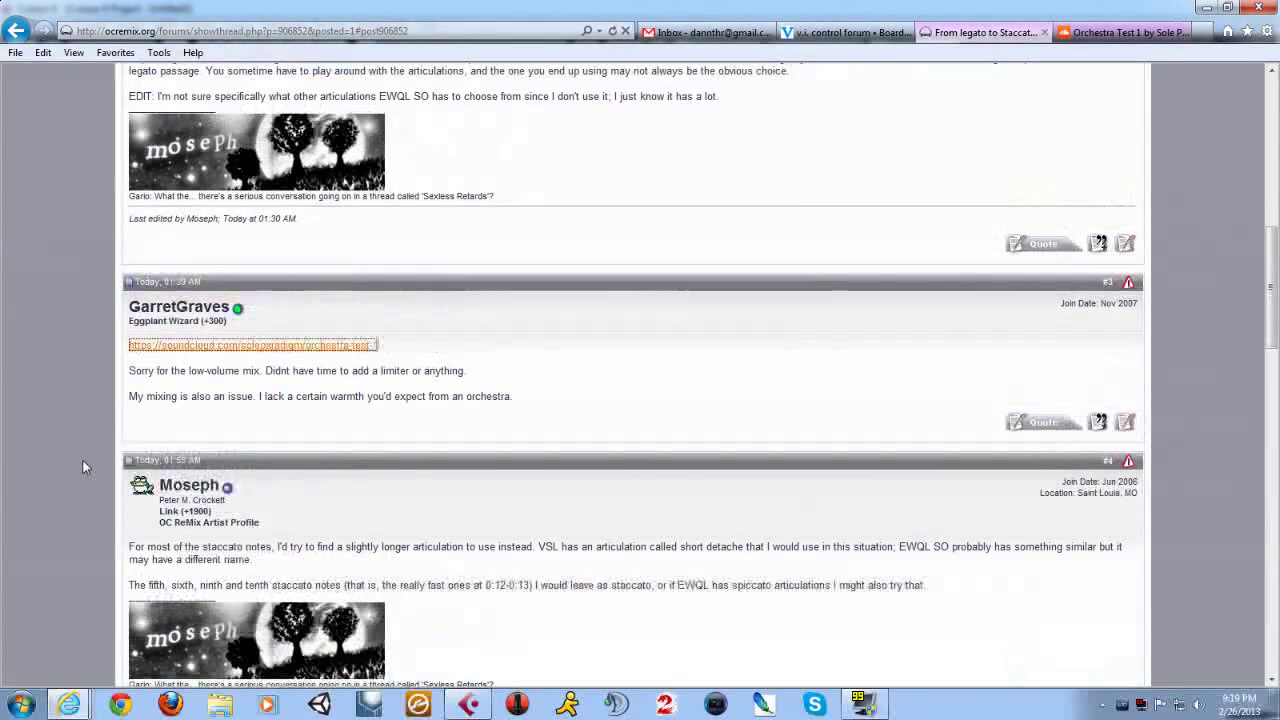
click(1207, 9)
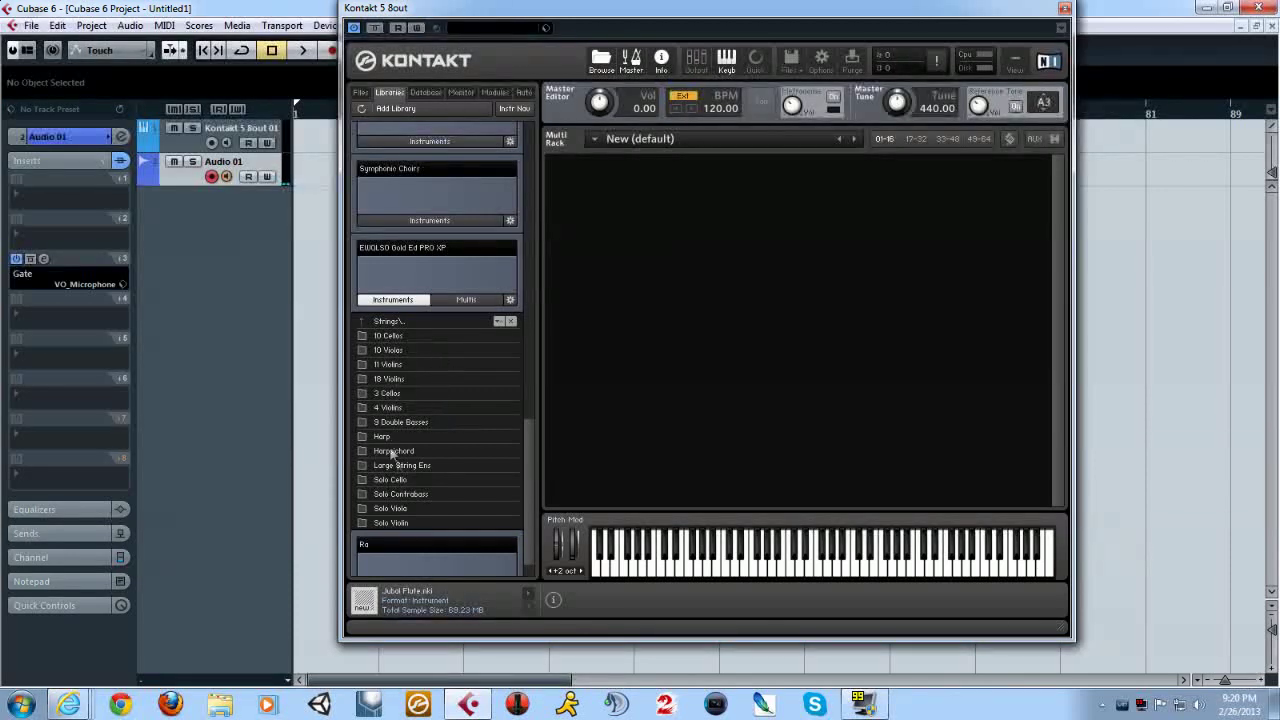
Step: Open the 18 Violins folder of the EWQLSO Gold Ed PRO XP strings and examine the patches in 1 Long
click(395, 381)
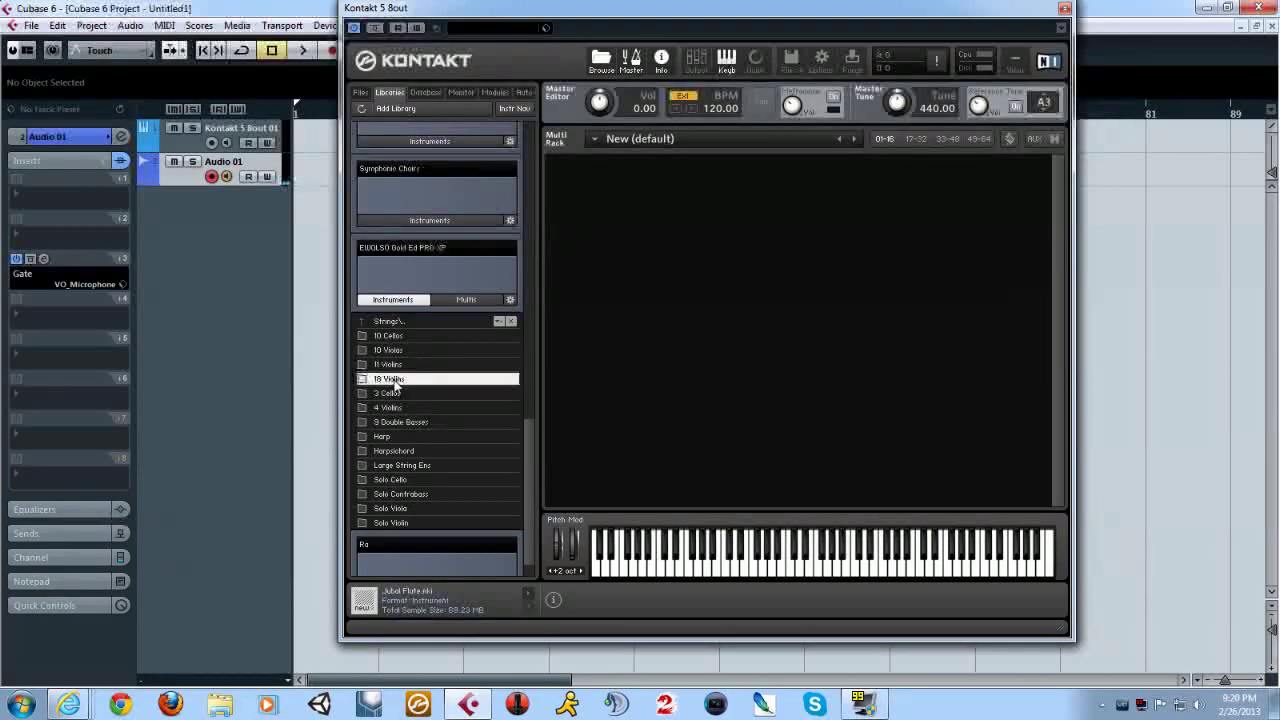
double_click(364, 381)
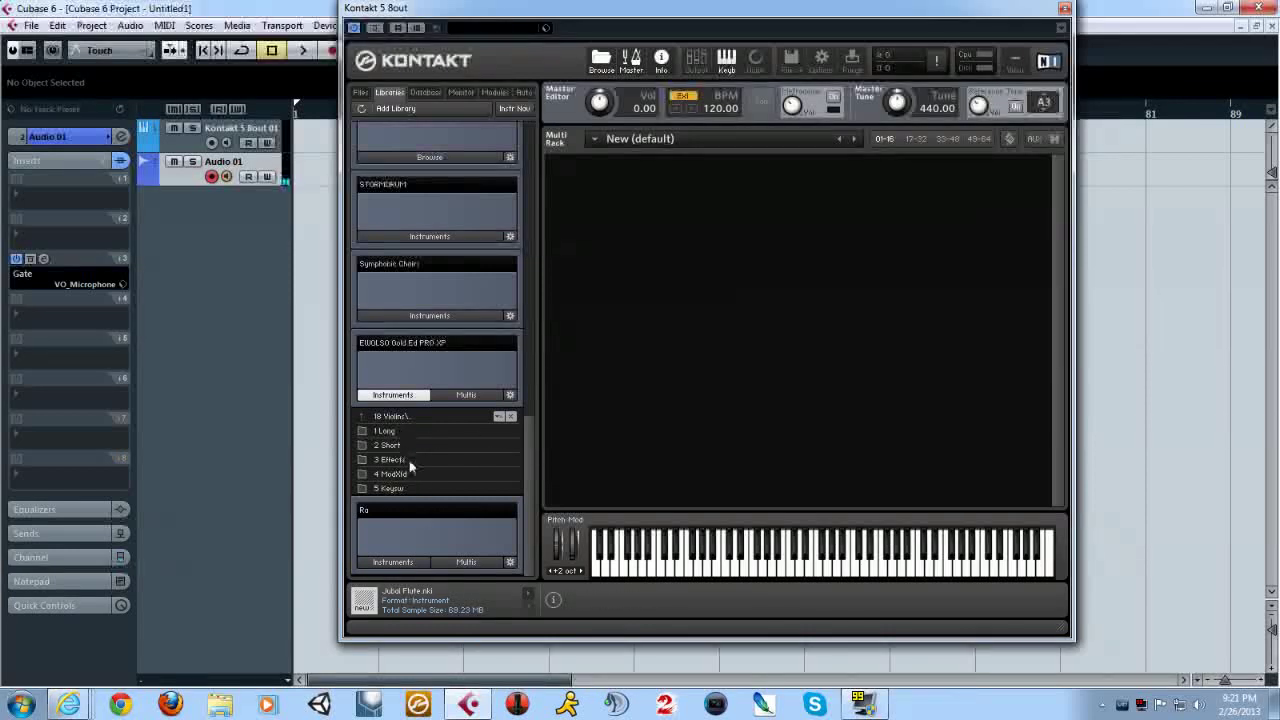
click(412, 474)
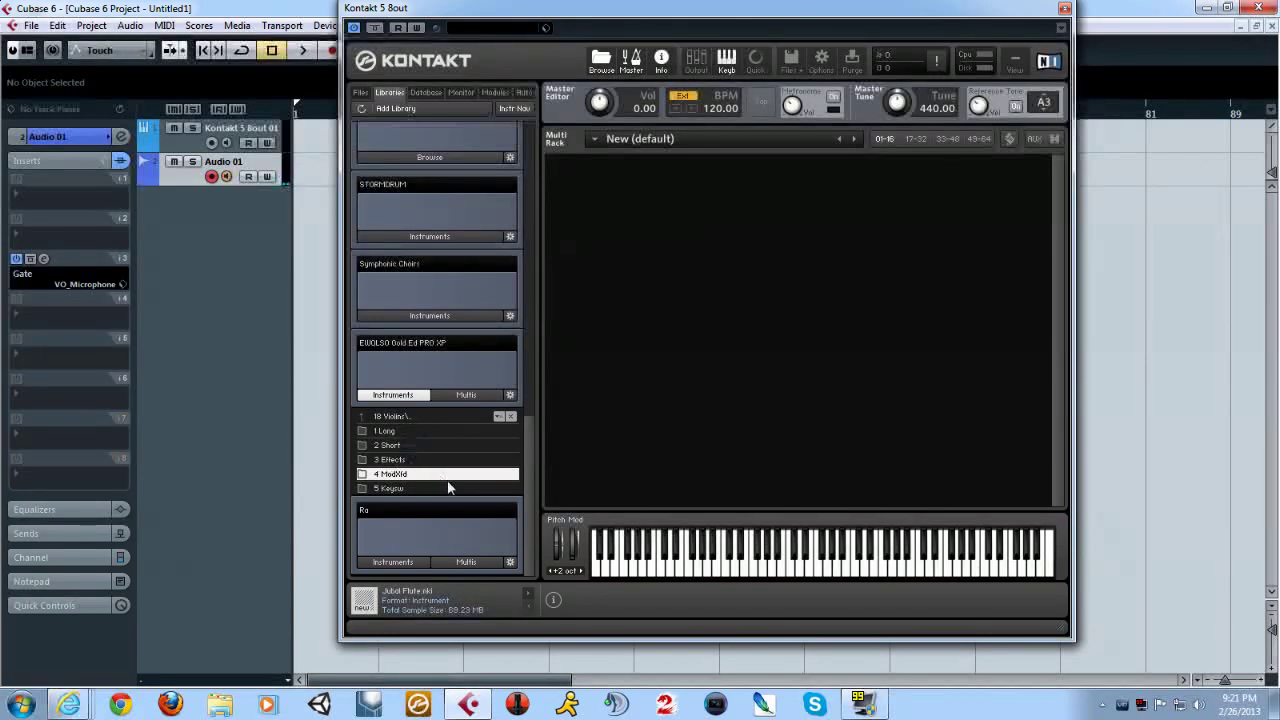
click(404, 435)
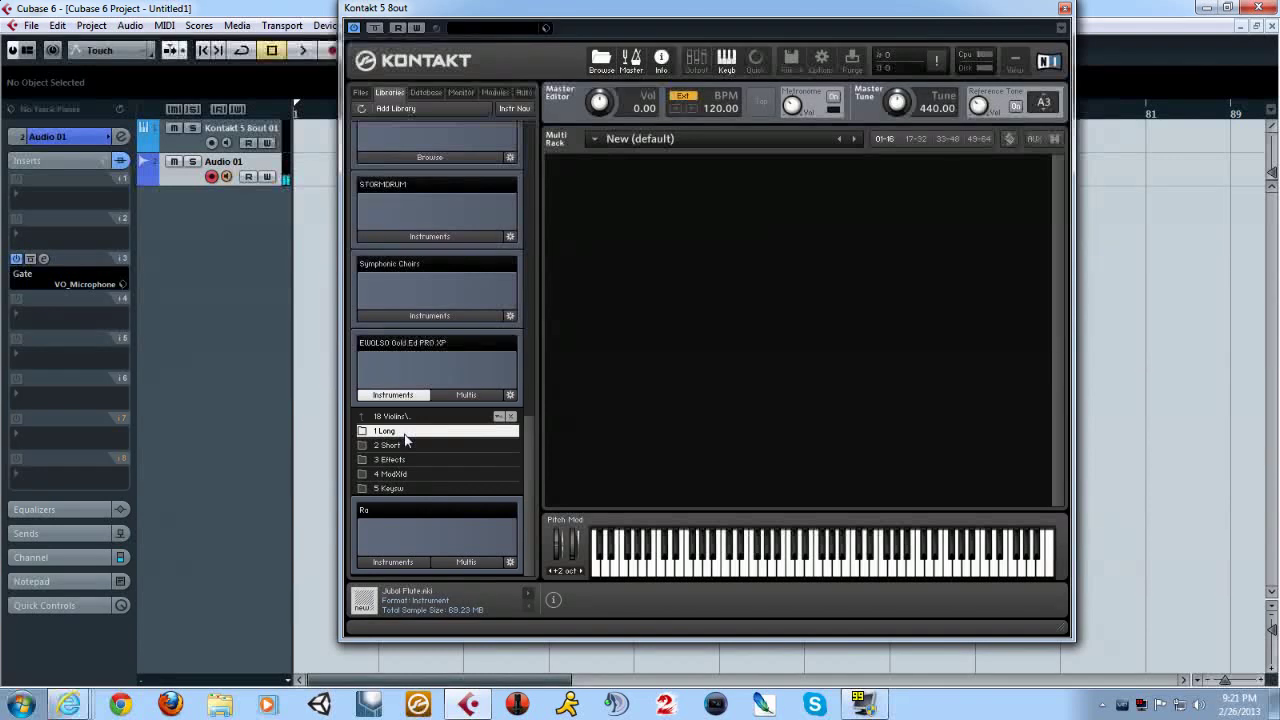
double_click(405, 437)
scroll(440, 420, down, 1)
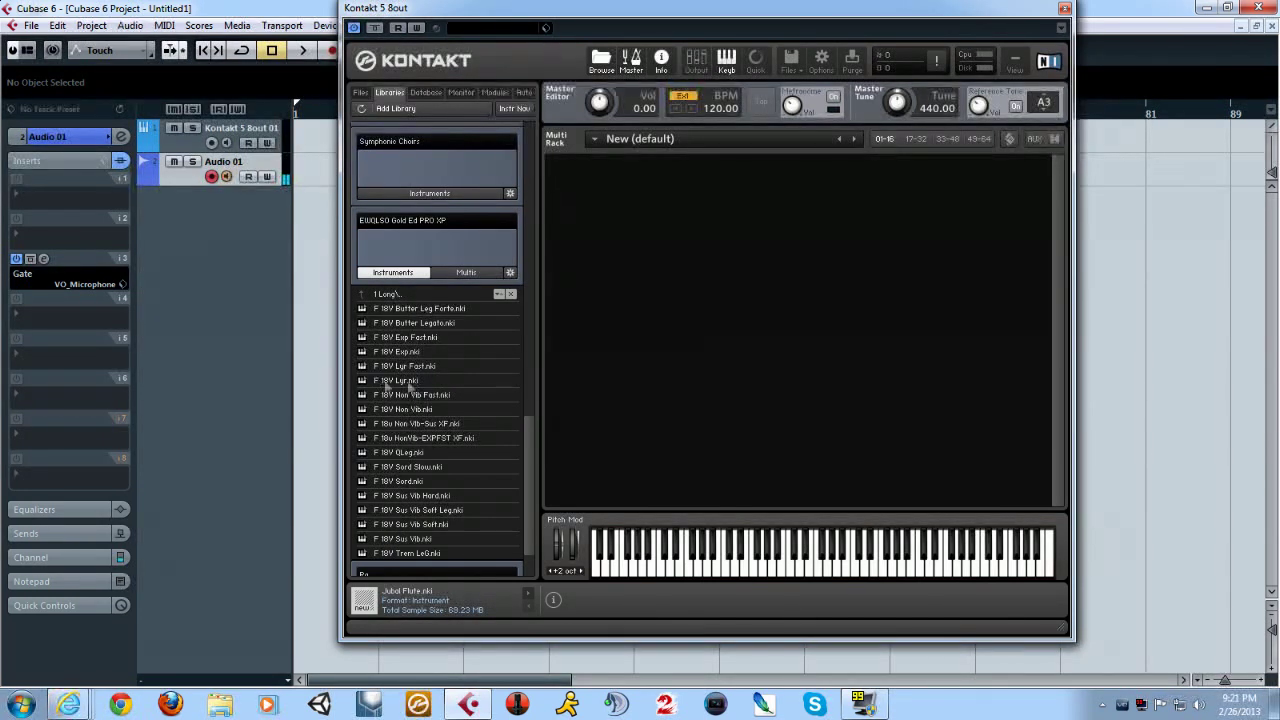
click(397, 294)
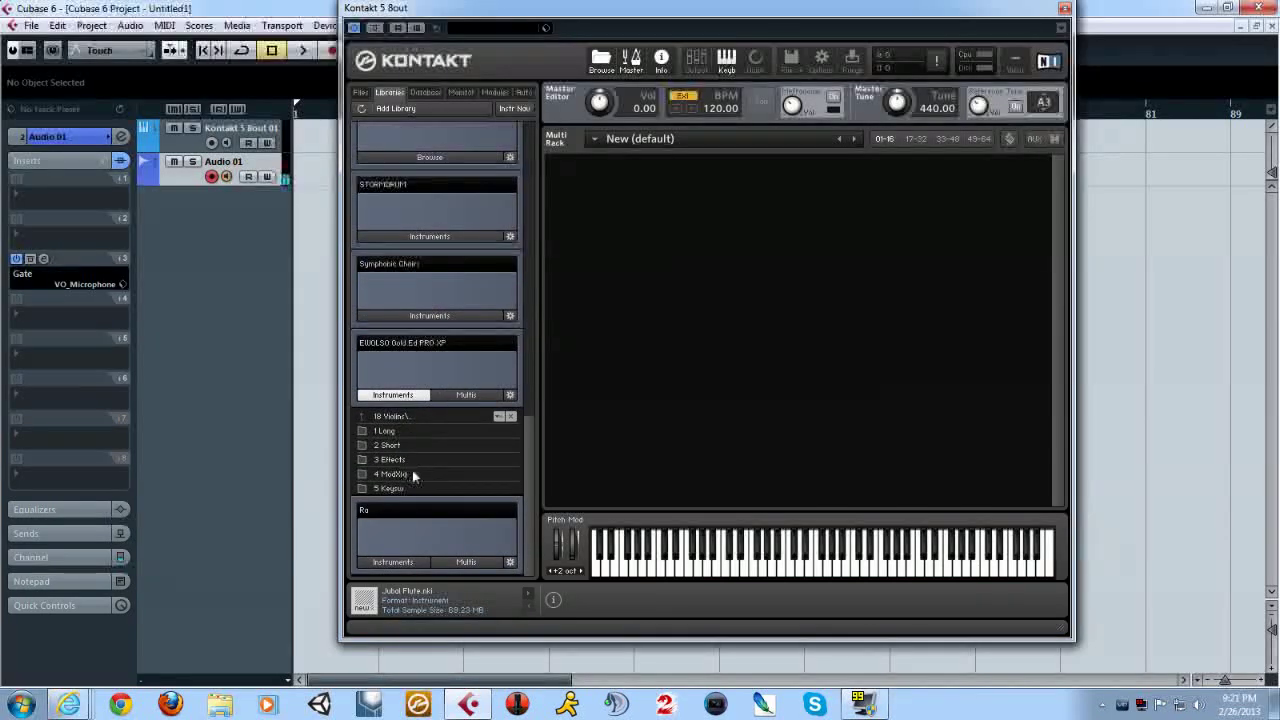
Step: Load the F 18v Emotn DXF 2.nki patch from the 4 ModXfd folder of 18 Violins
click(413, 474)
double_click(415, 476)
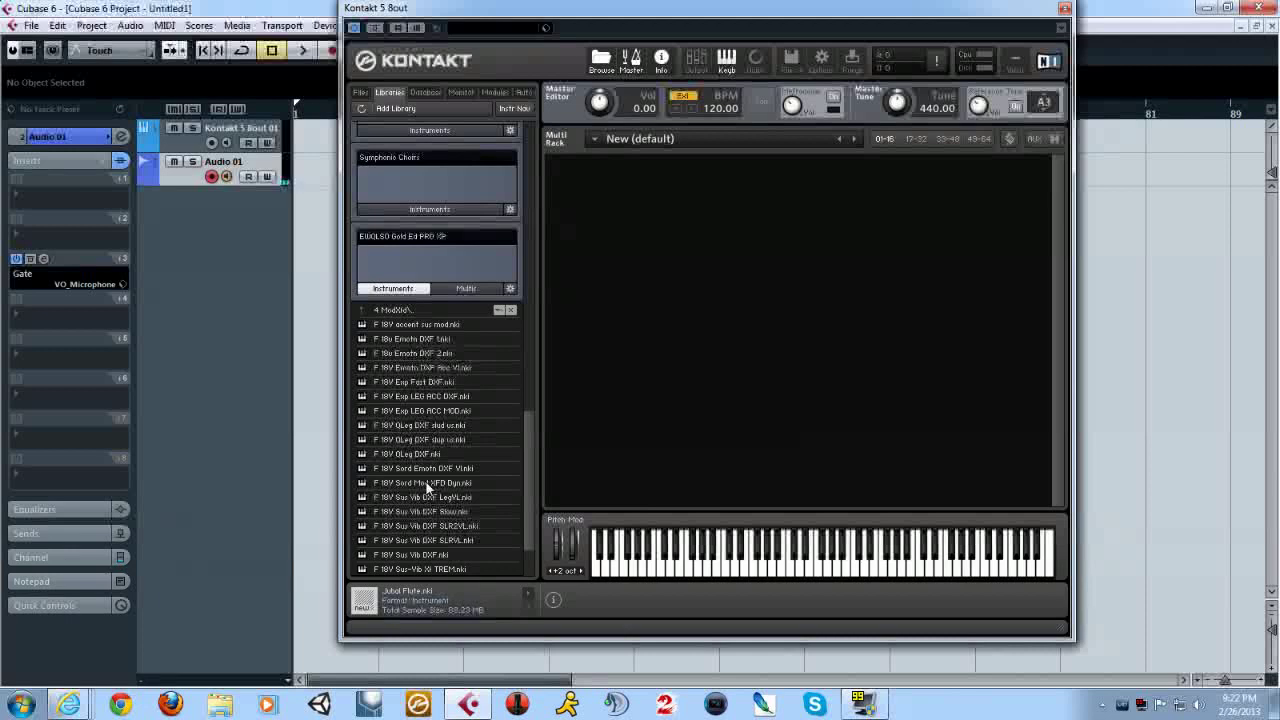
click(407, 311)
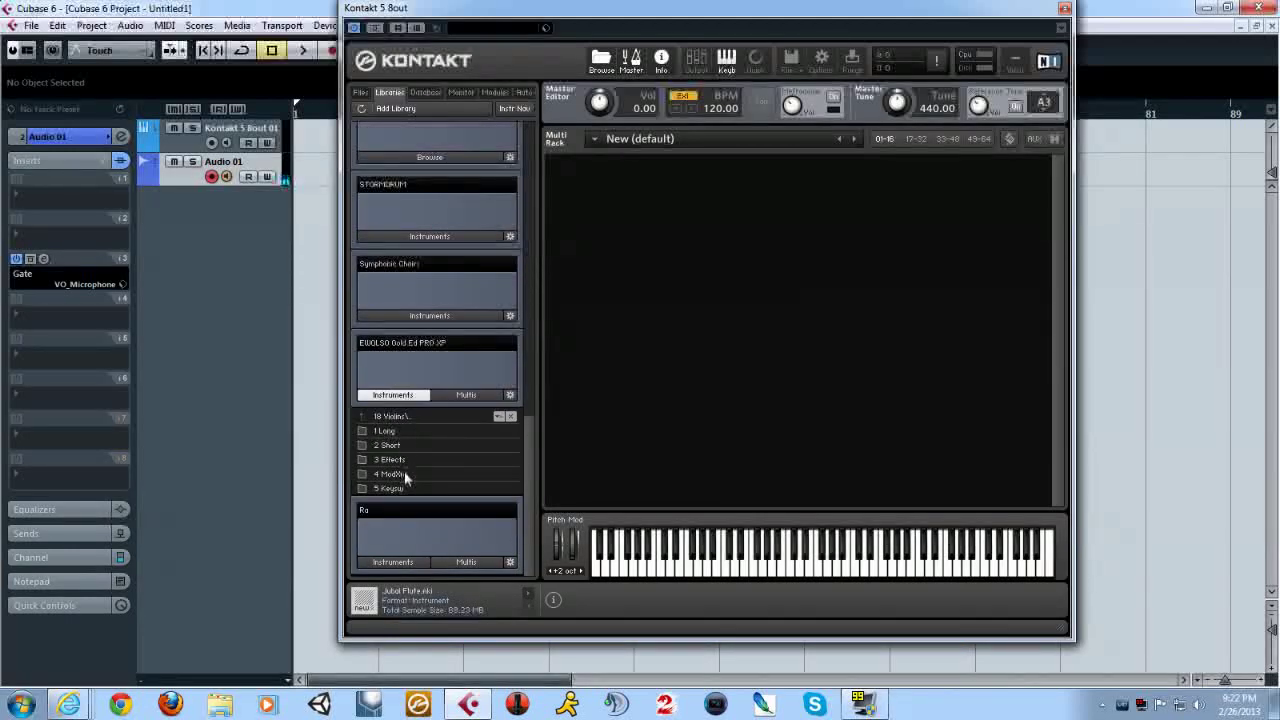
click(406, 475)
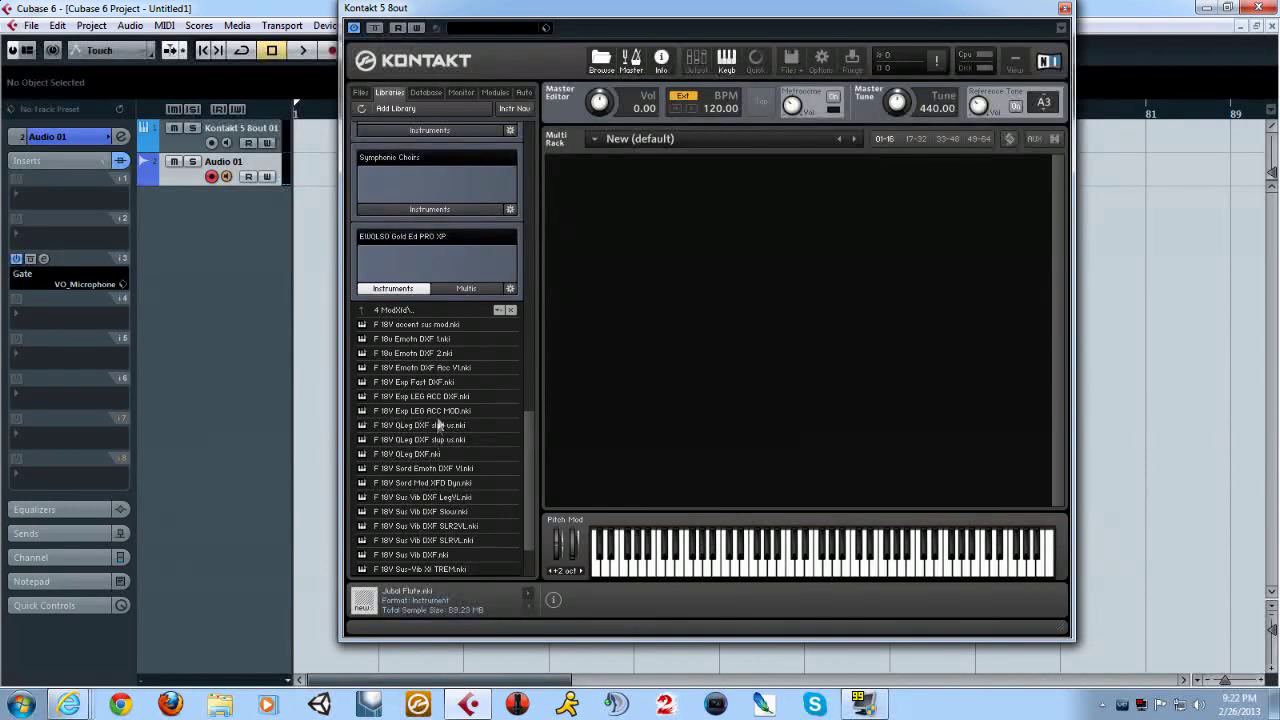
click(426, 355)
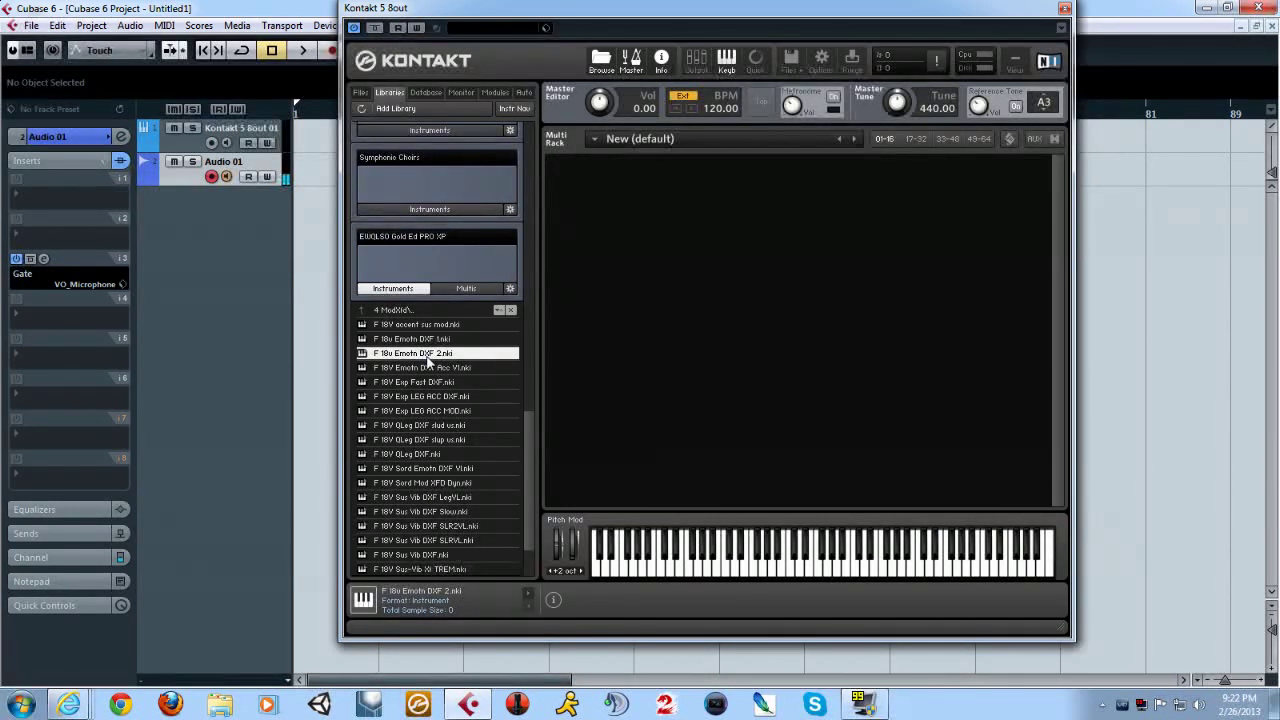
double_click(421, 355)
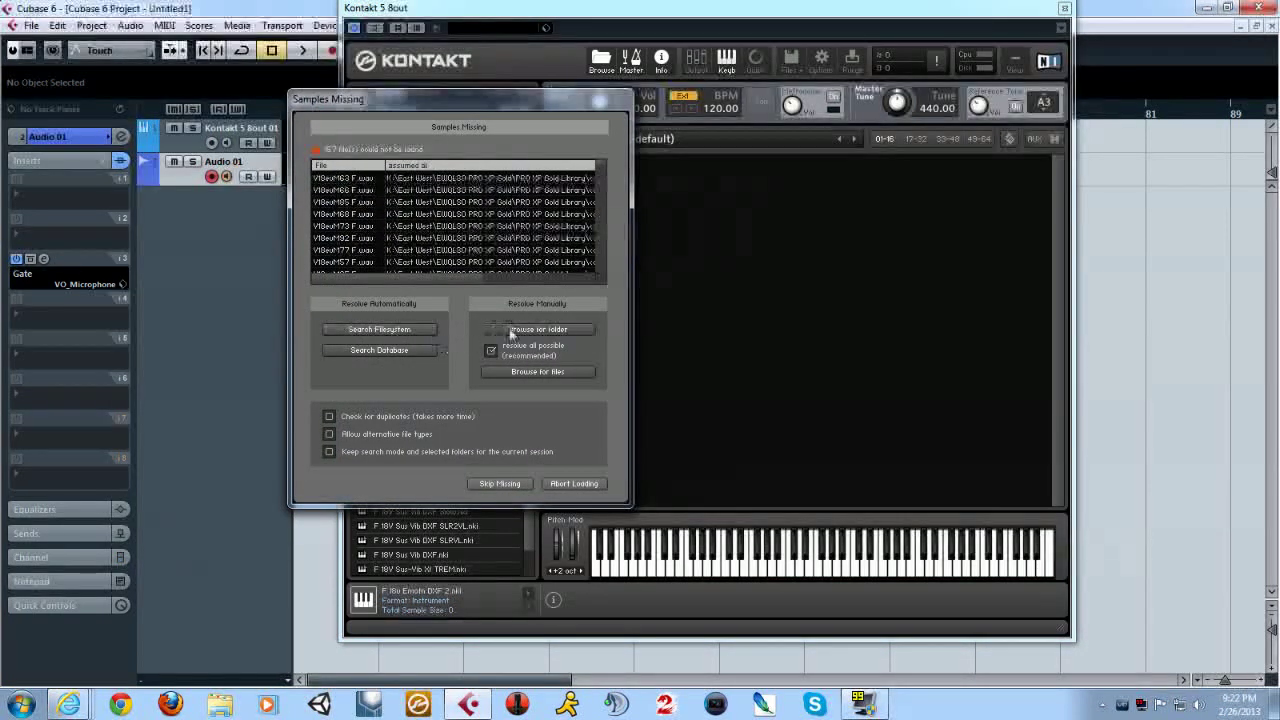
click(396, 328)
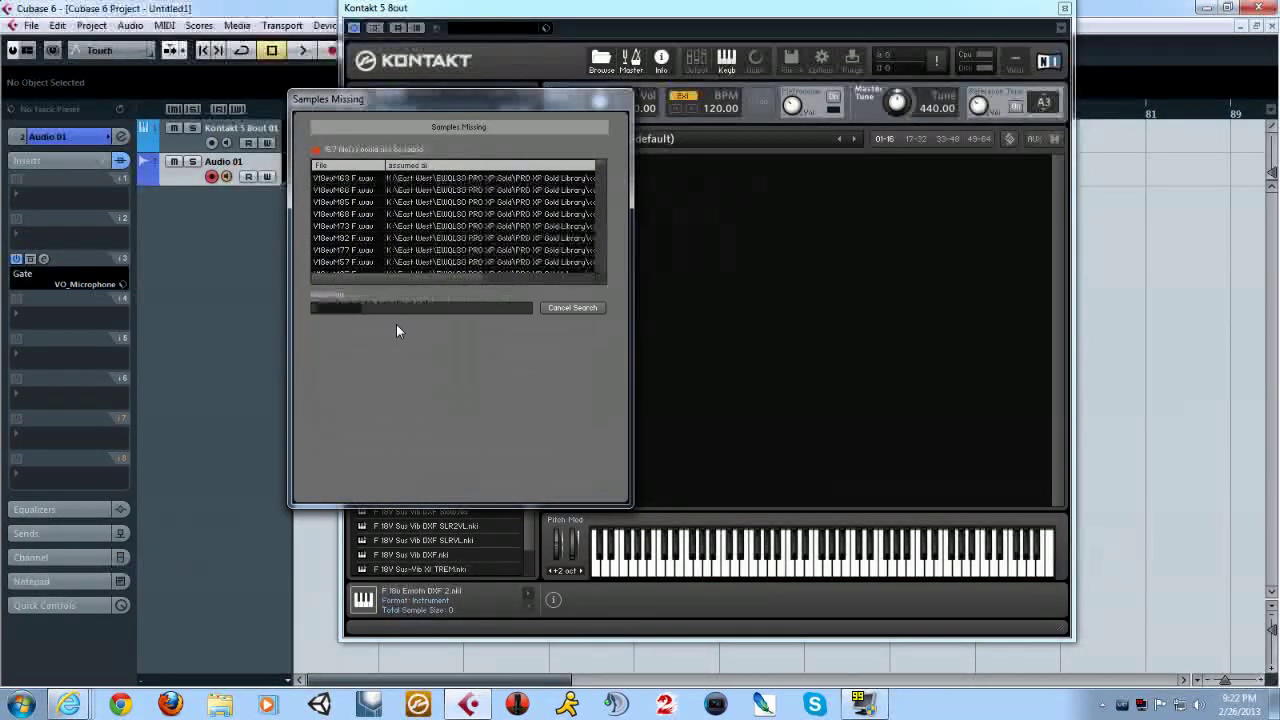
click(578, 308)
click(543, 332)
drag(716, 232, 681, 42)
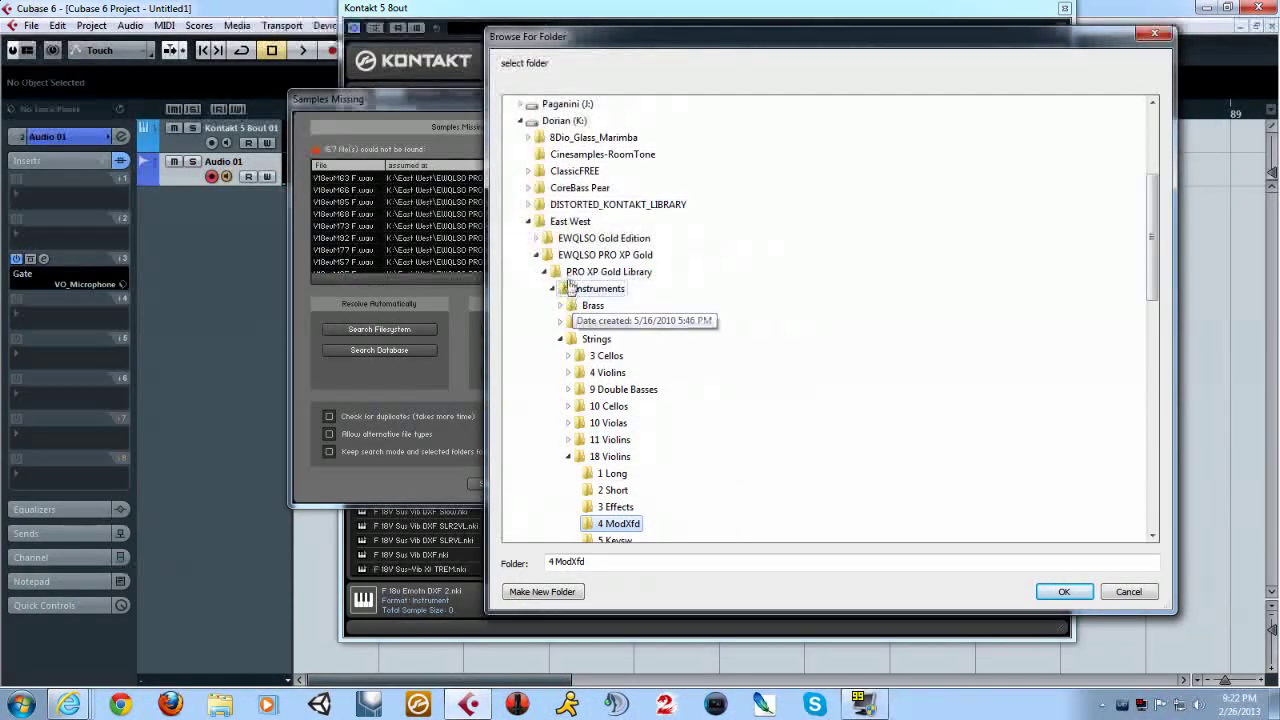
click(560, 272)
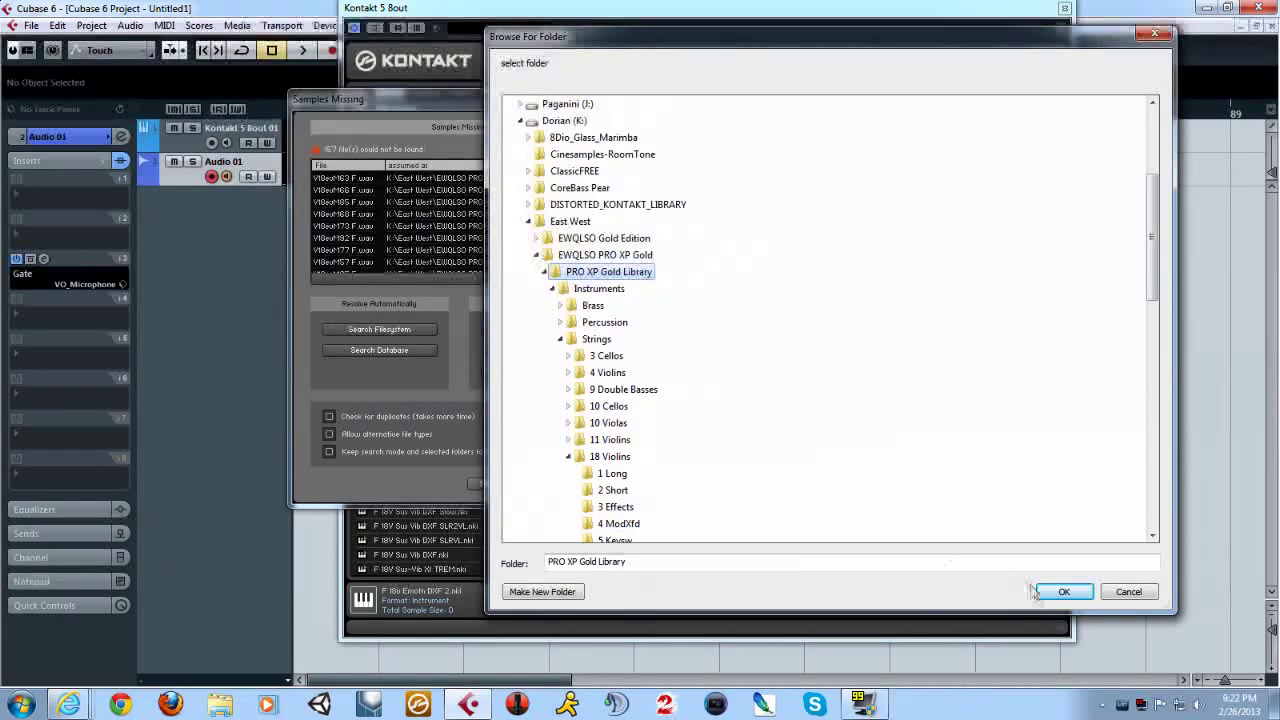
click(1064, 591)
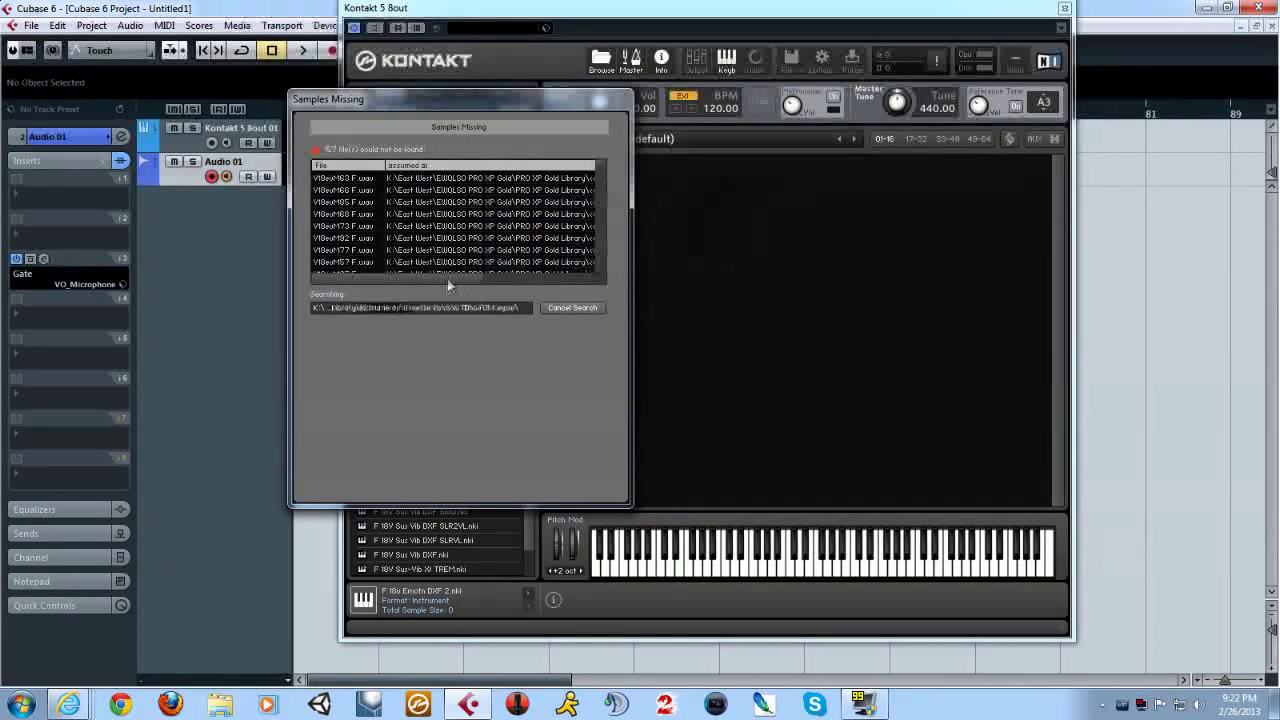
drag(439, 279, 409, 288)
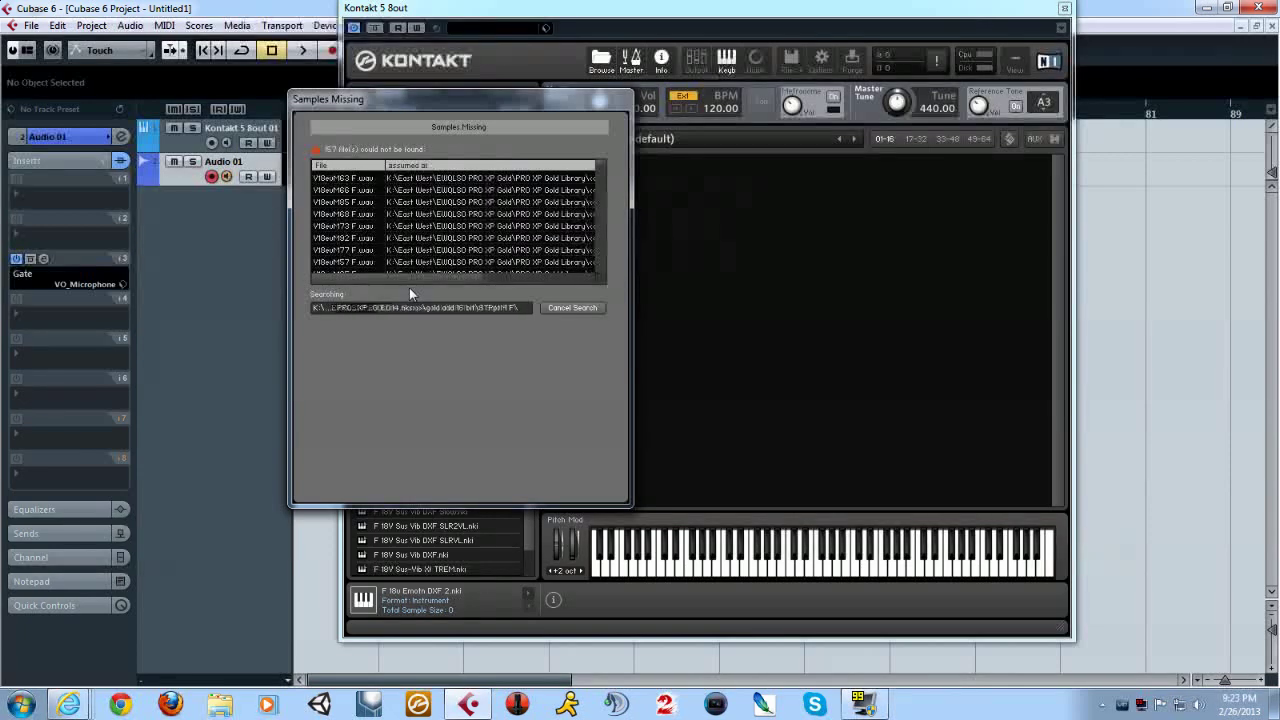
drag(453, 283, 480, 283)
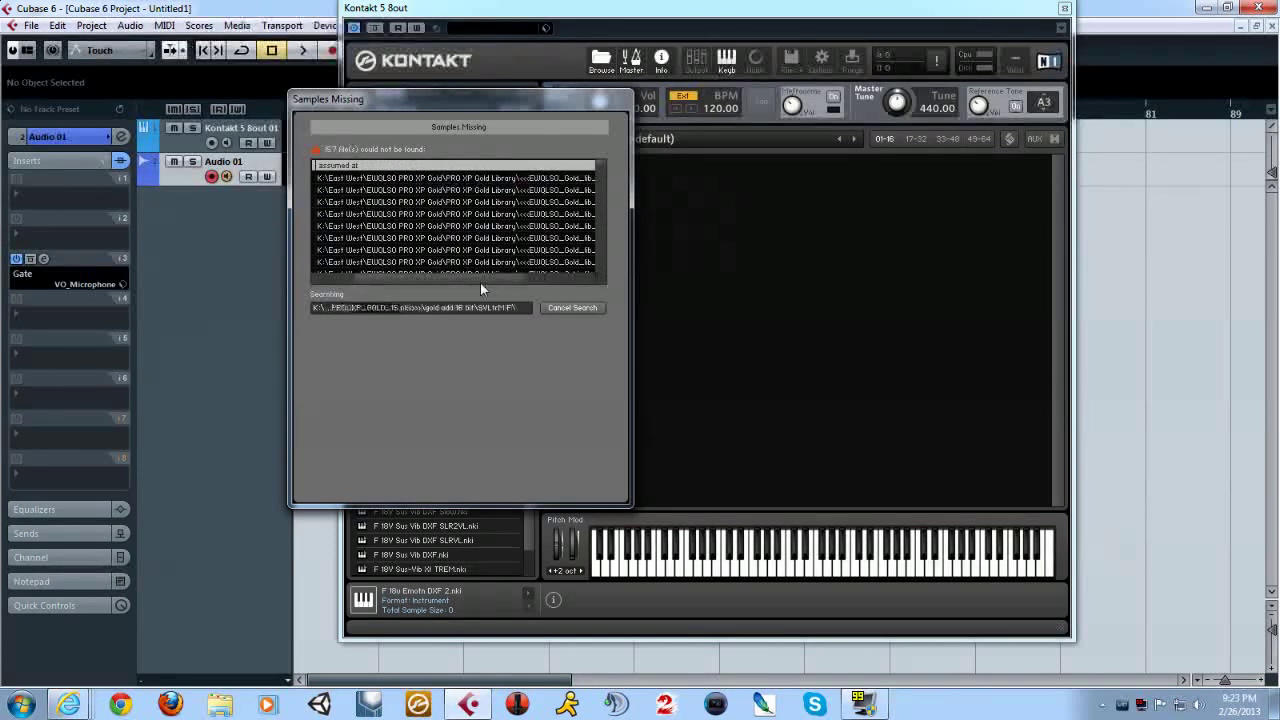
click(582, 308)
Step: Resolve the missing samples from the East West folder on drive K and select the Kontakt 5 8out 01 track
click(568, 326)
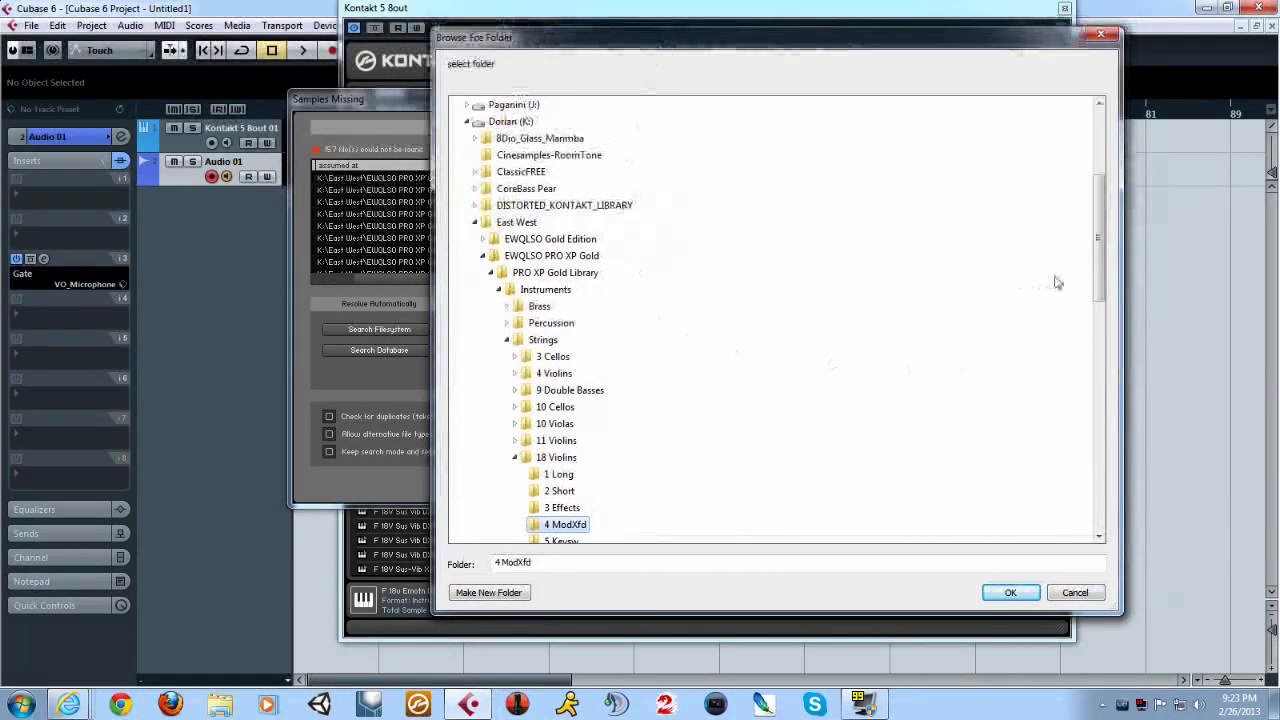
mouse_move(1100, 283)
mouse_down()
mouse_move(1108, 515)
mouse_move(1108, 282)
mouse_up()
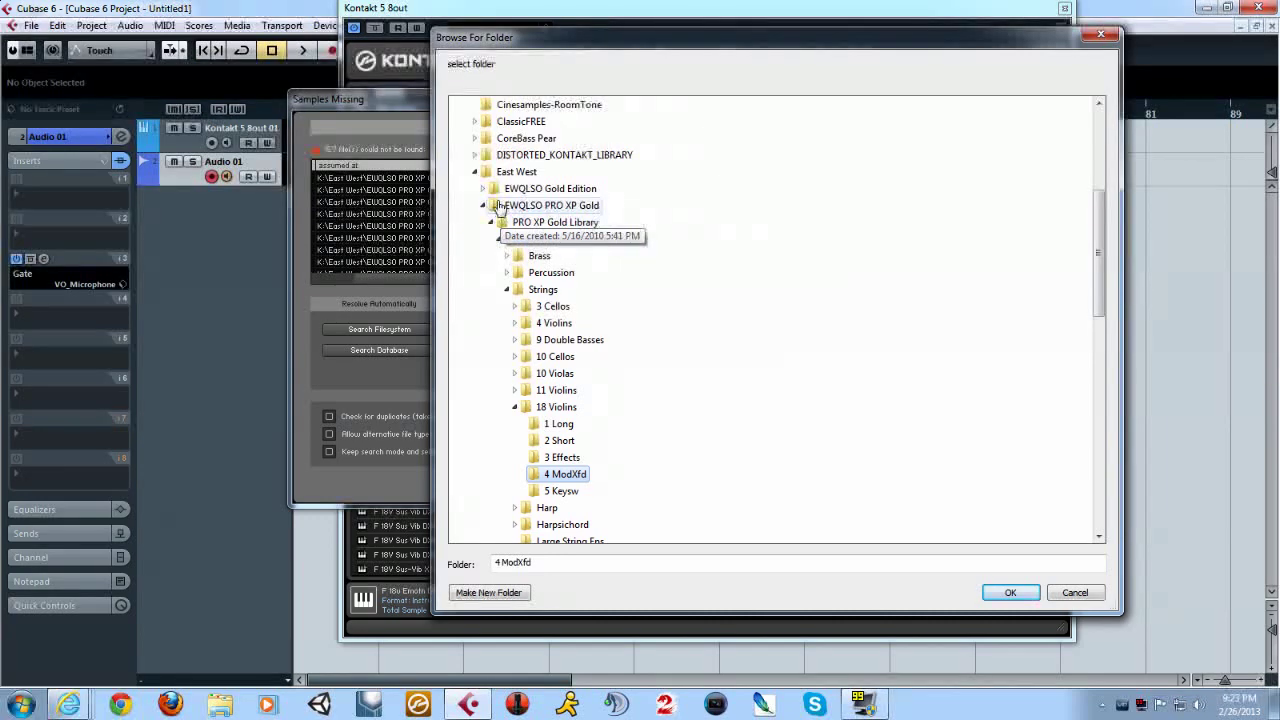
click(508, 172)
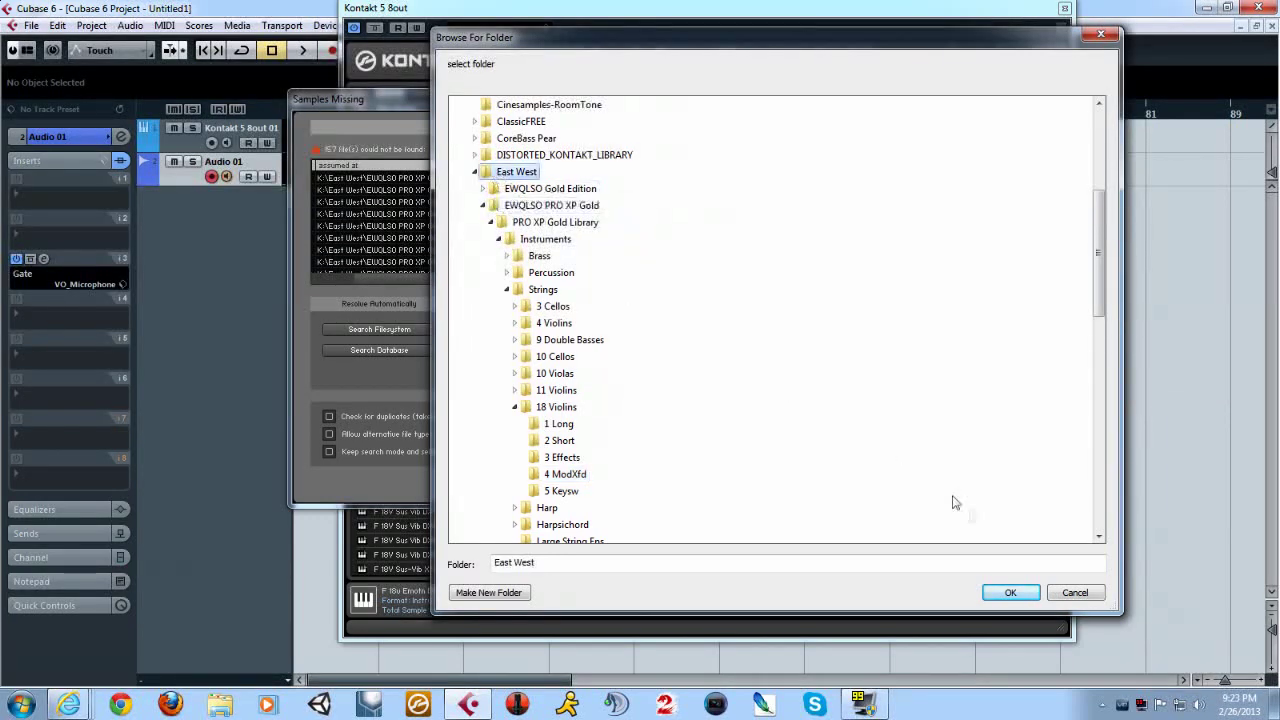
click(1010, 592)
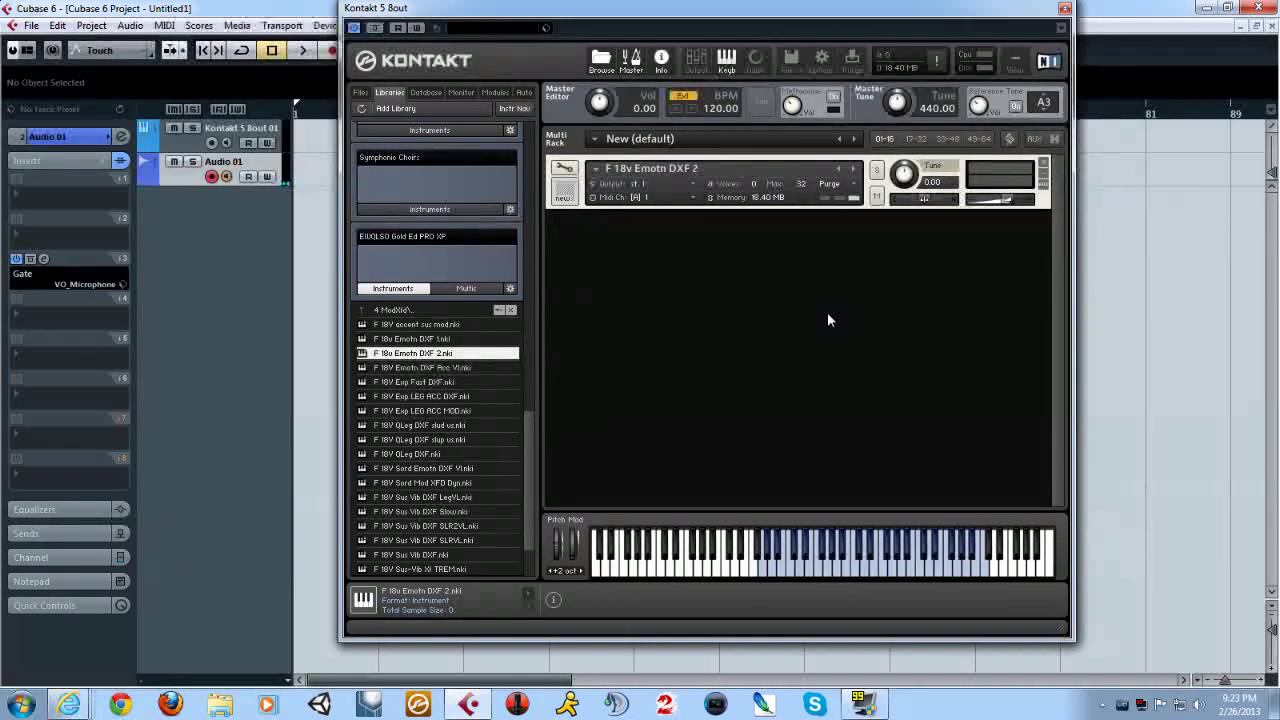
click(254, 132)
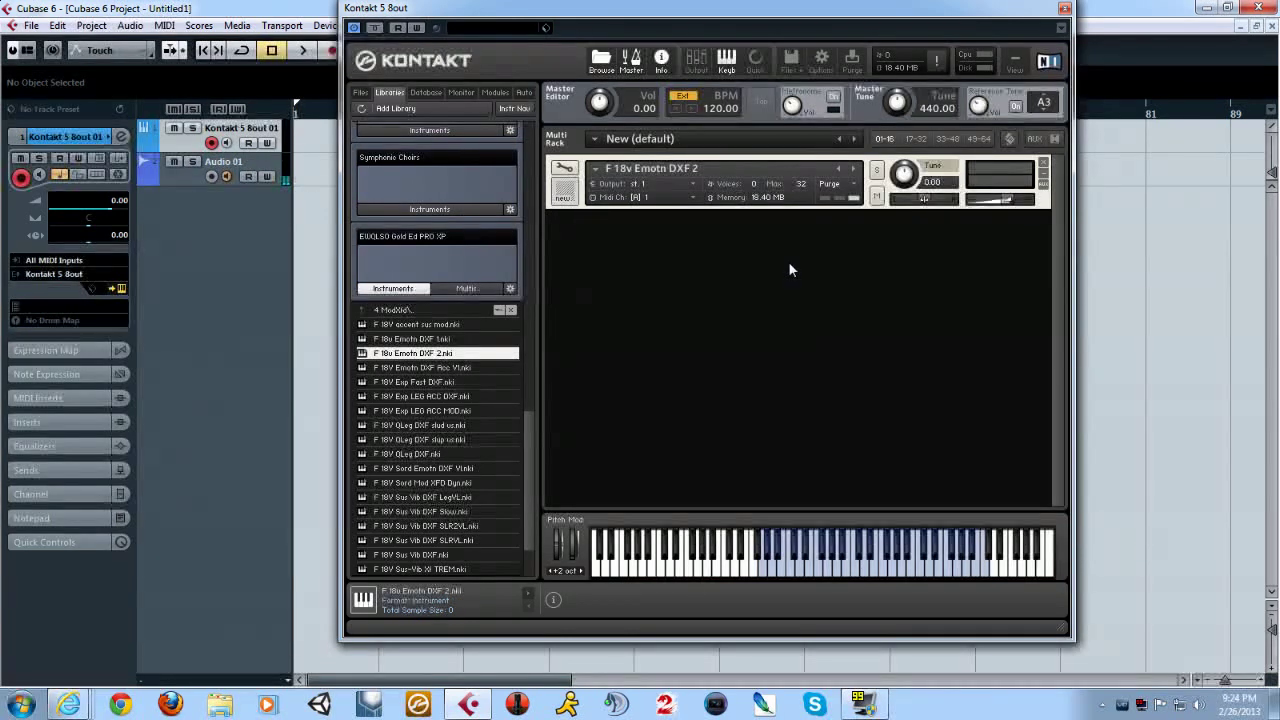
Step: Remove the F 18v Emotn DXF 2 instrument from the multi rack and look through the 4 ModXfd patches
click(1044, 163)
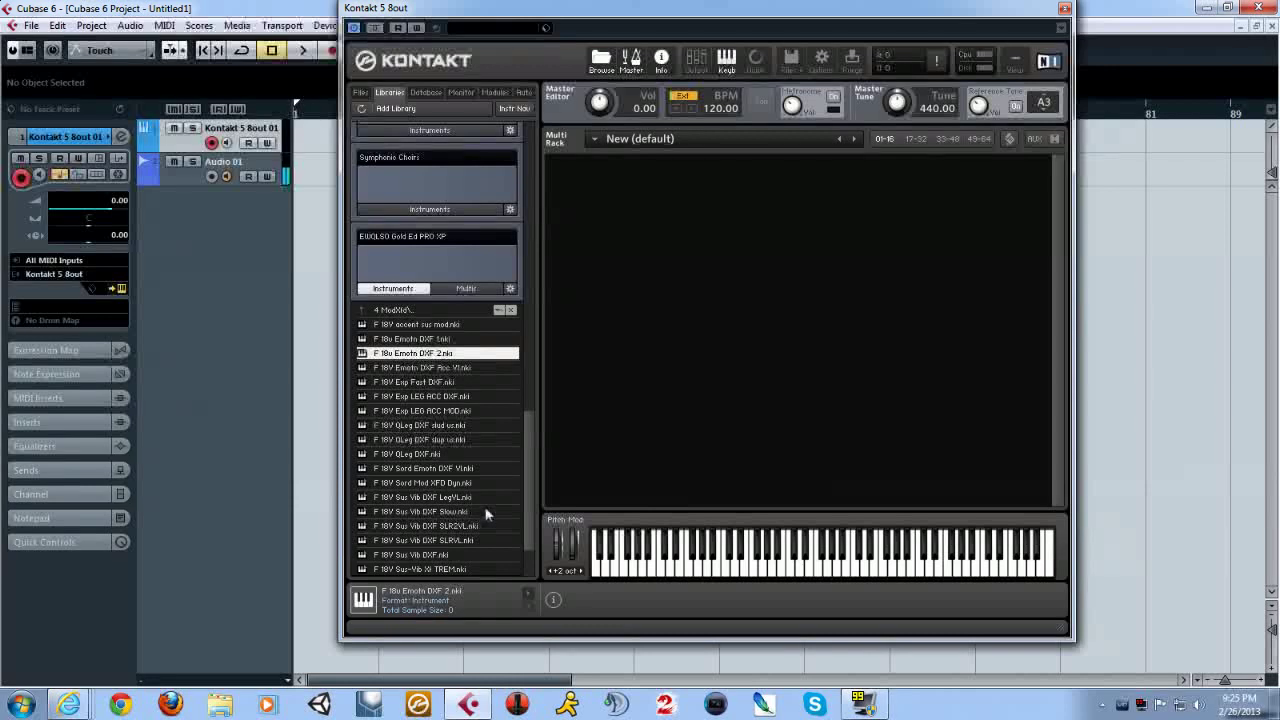
scroll(482, 504, down, 1)
scroll(486, 509, down, 1)
scroll(486, 509, up, 1)
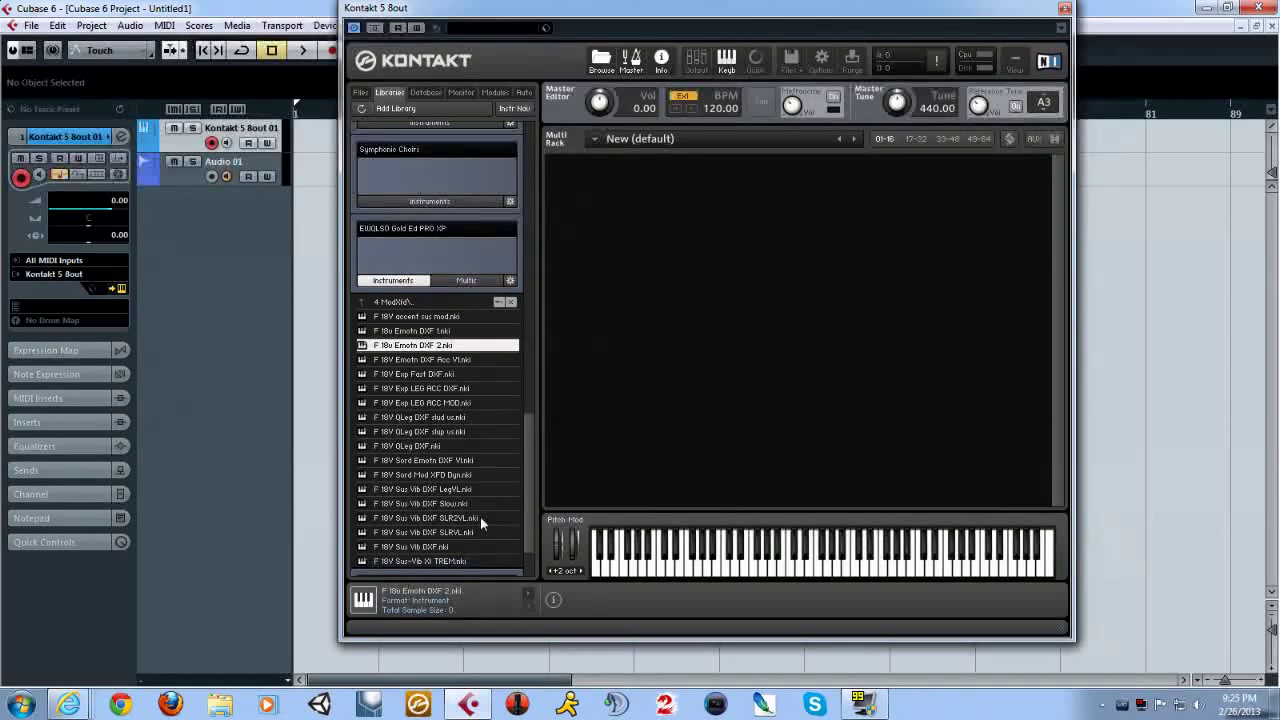
scroll(480, 517, down, 1)
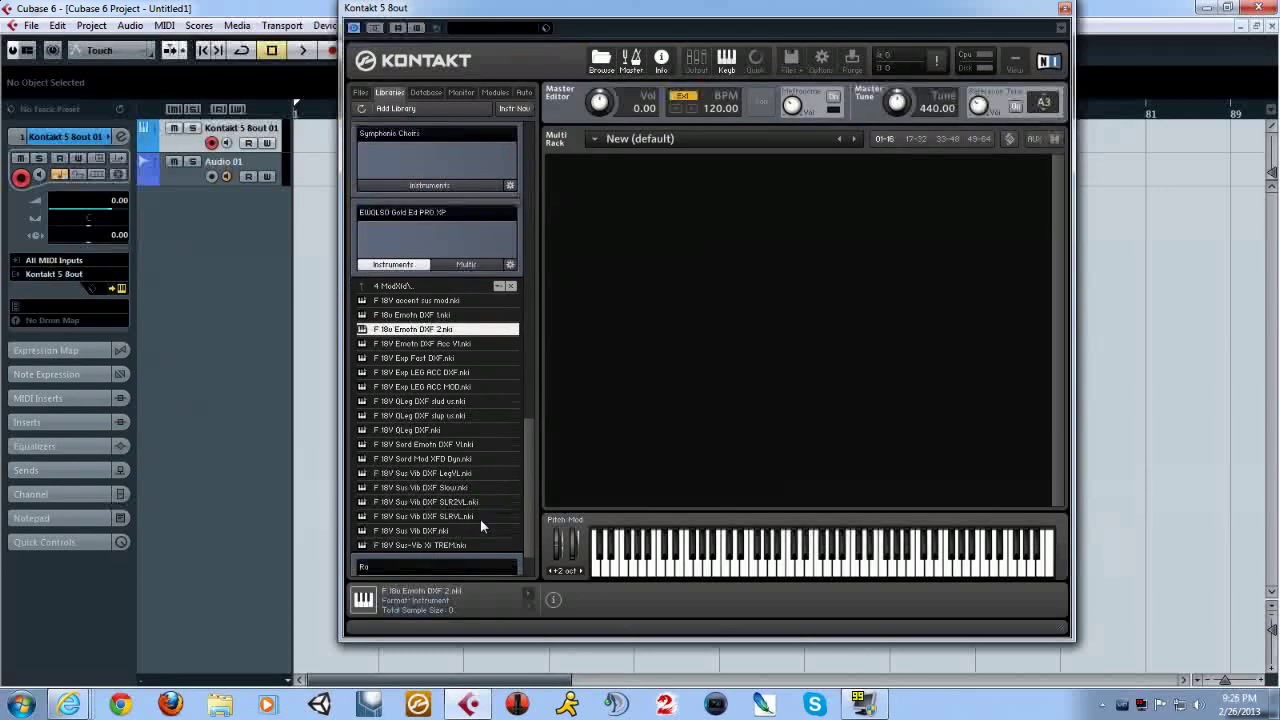
Step: Leave the 4 ModXfd folder, open the 1 Long folder of 18 Violins and look through its patches
scroll(477, 519, up, 2)
scroll(477, 521, down, 1)
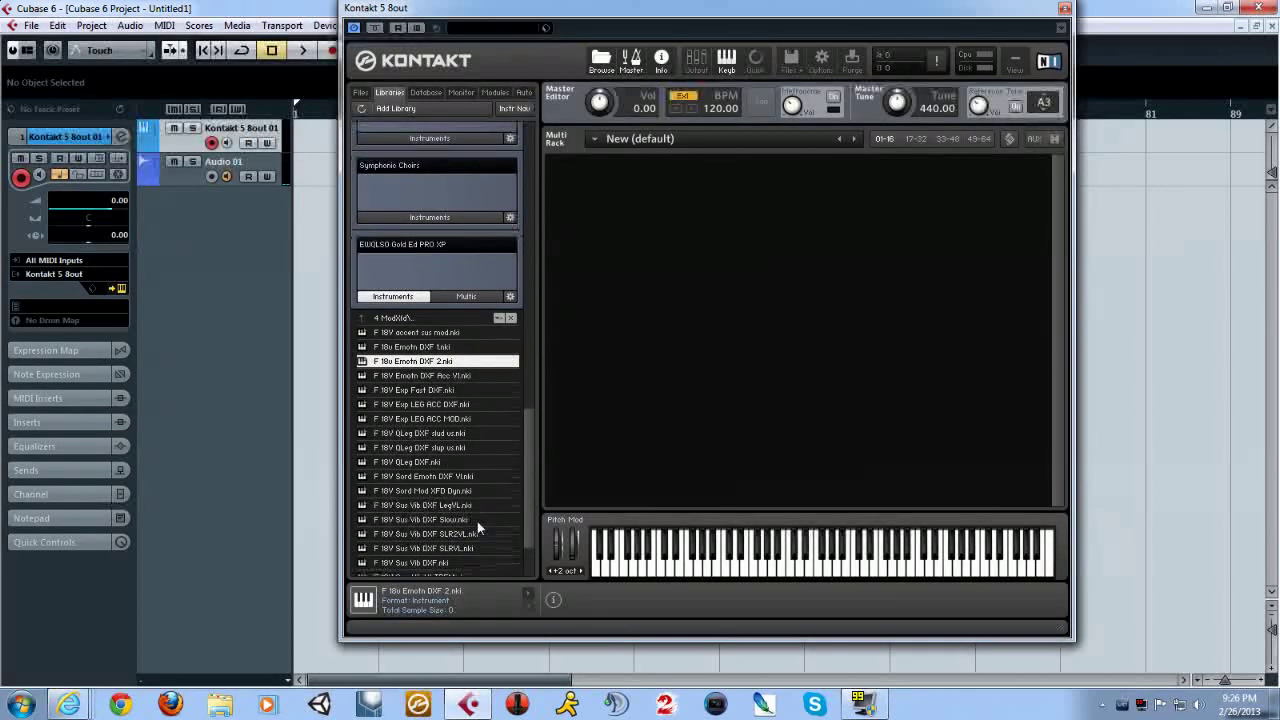
scroll(477, 521, down, 1)
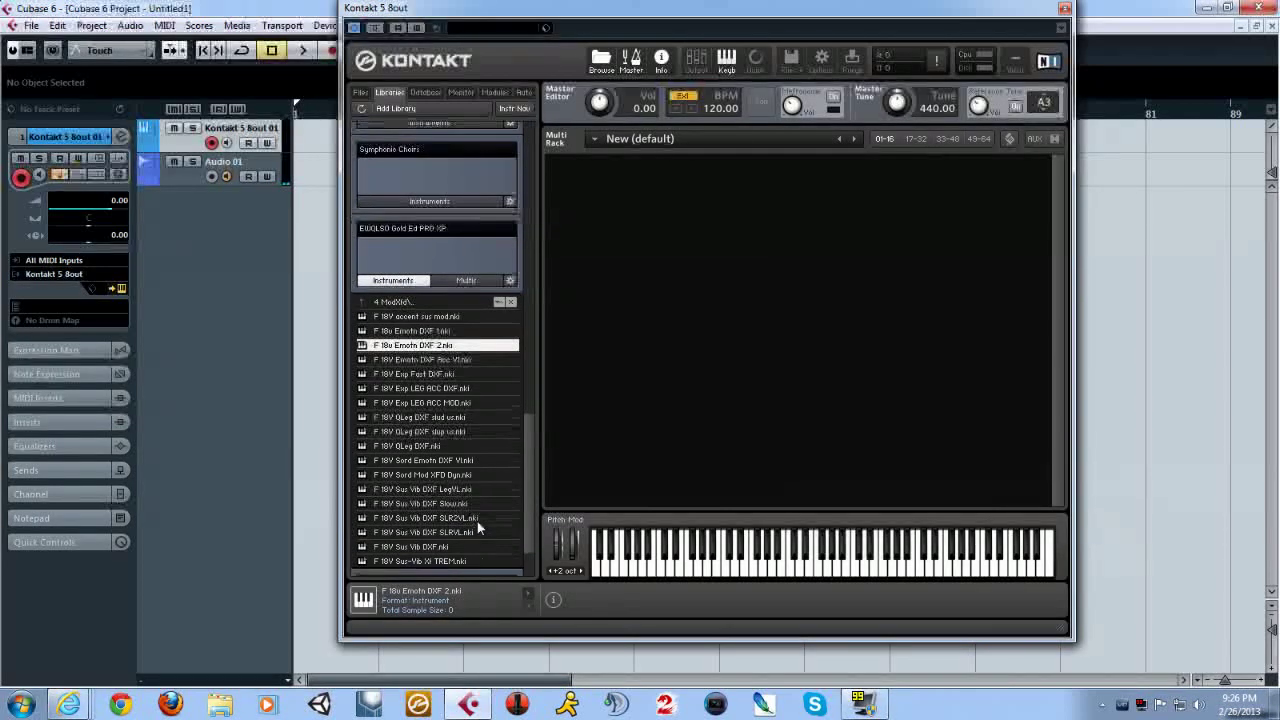
click(417, 300)
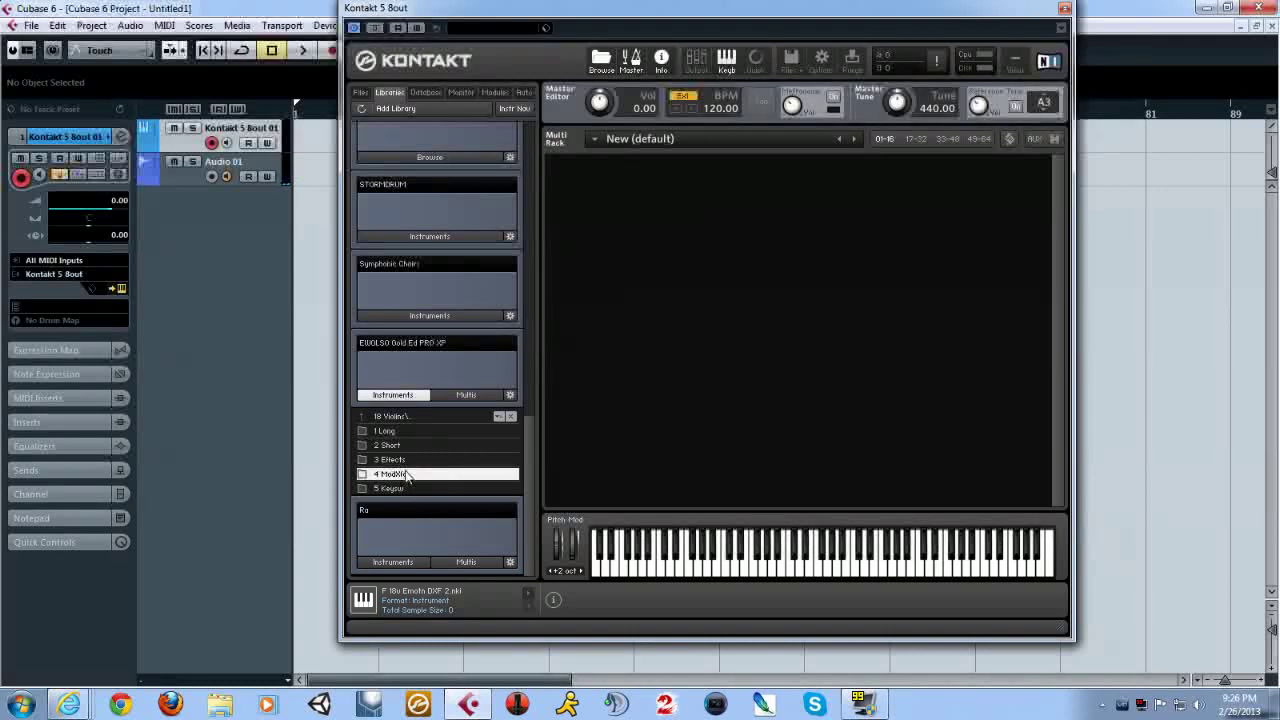
double_click(390, 431)
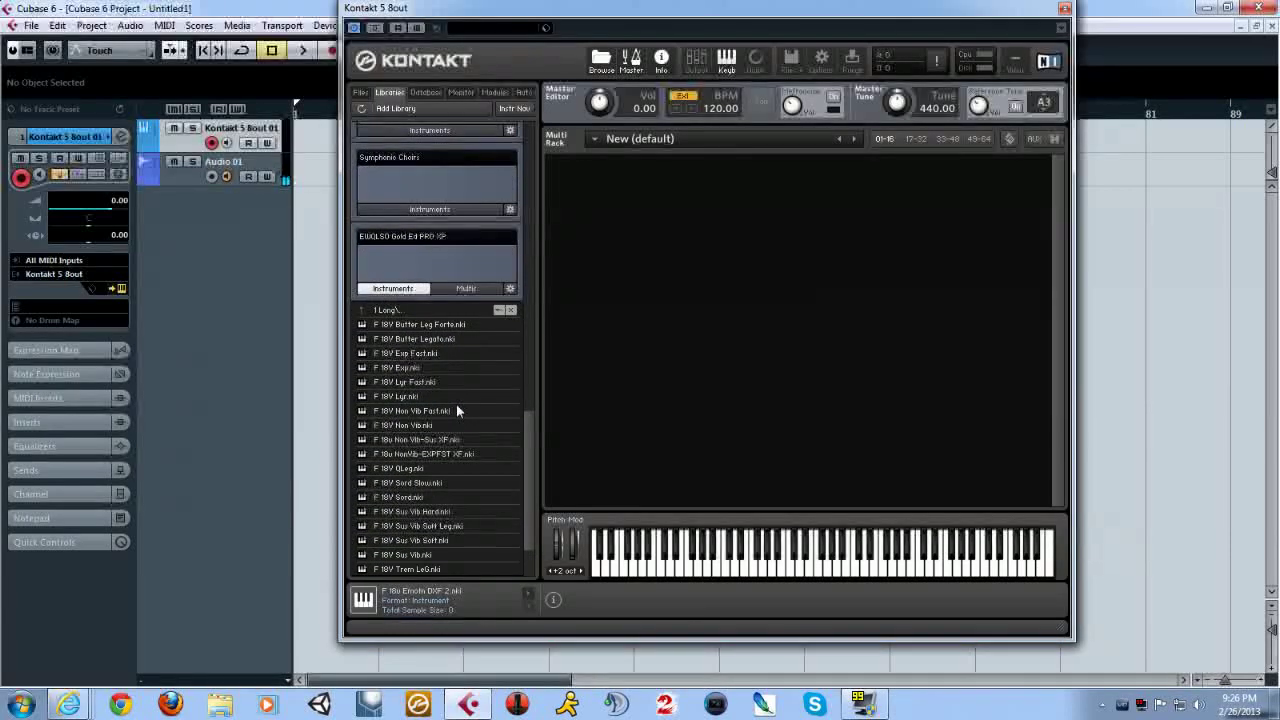
scroll(432, 414, down, 2)
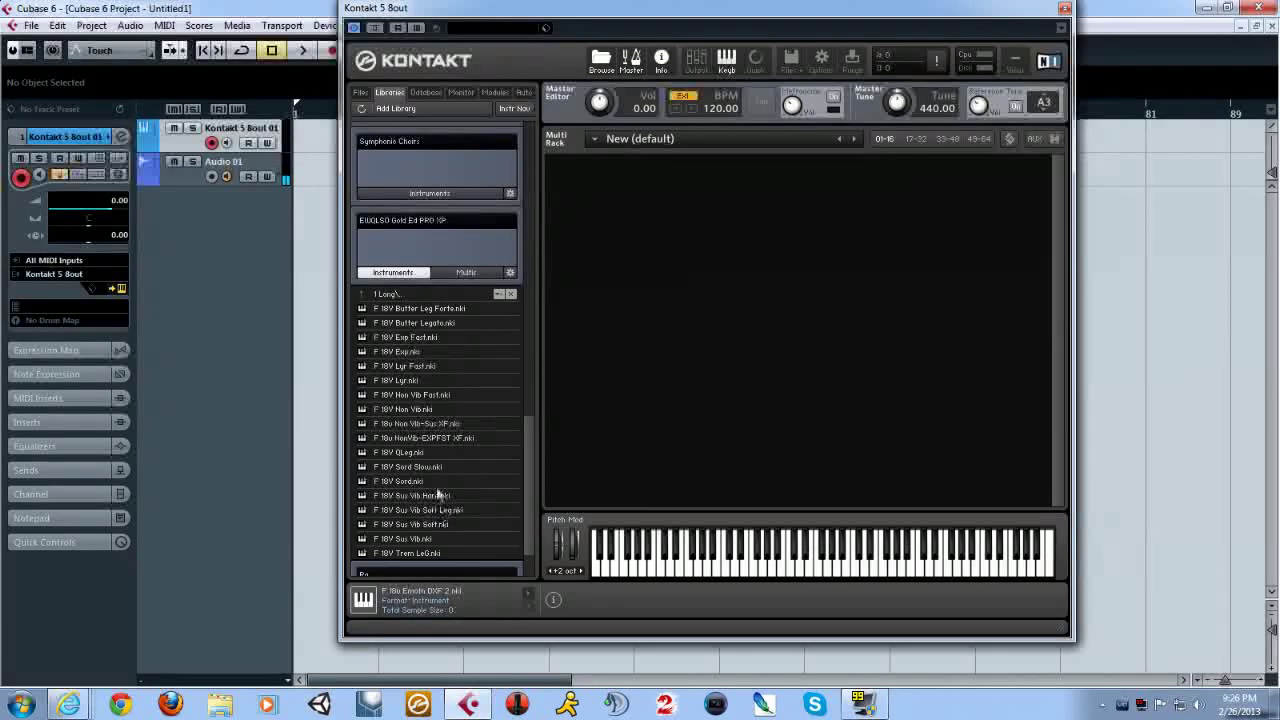
Step: Load the F 18V Lyr.nki patch, resolving its missing samples from the East West folder on drive K
double_click(421, 381)
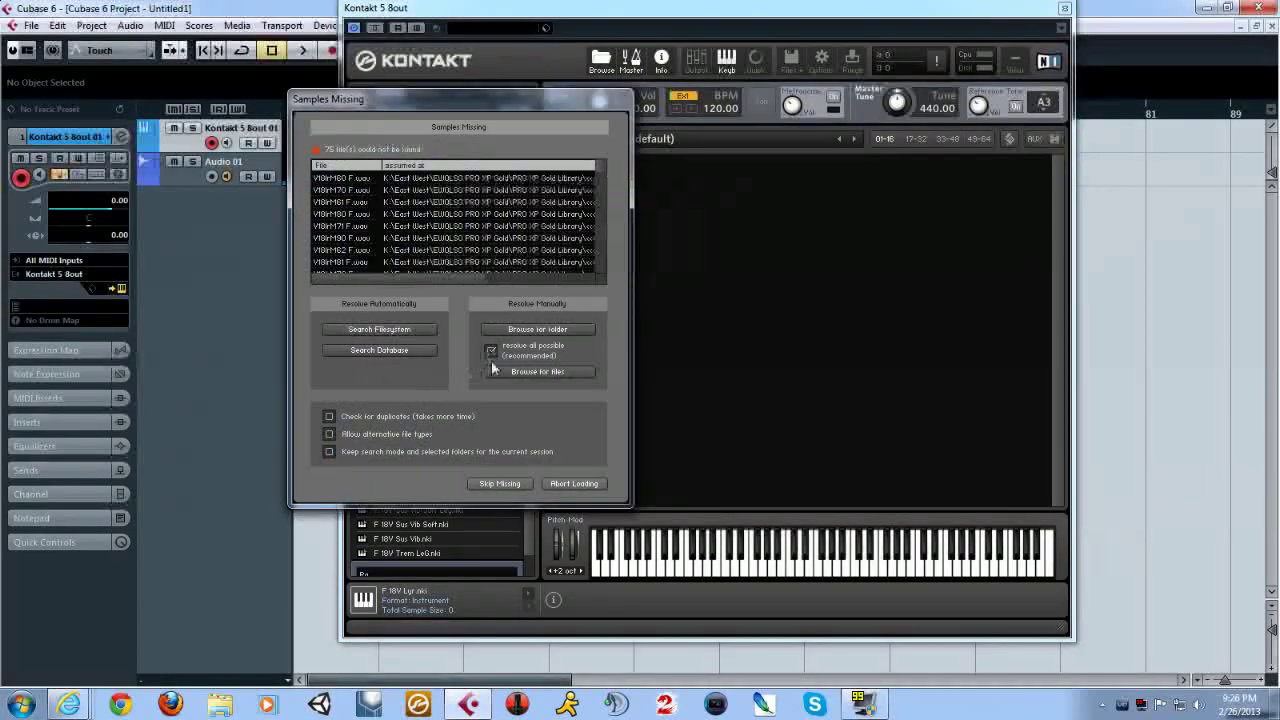
click(530, 329)
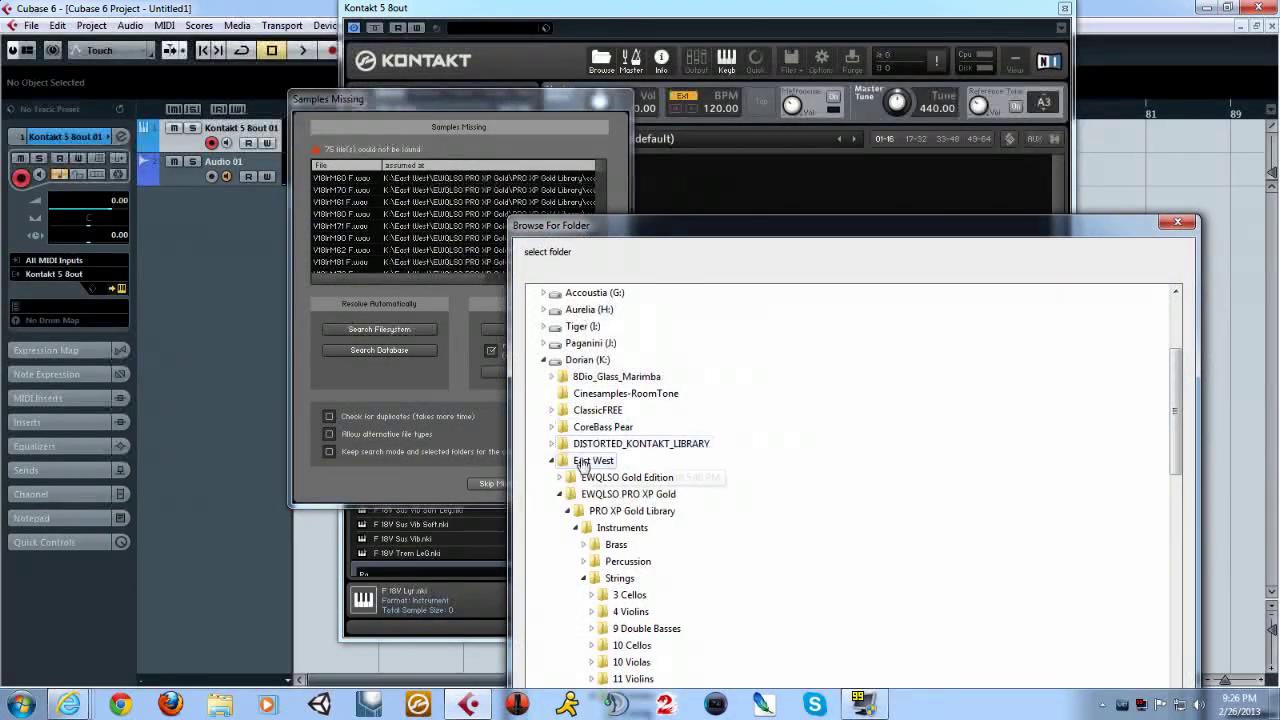
click(577, 465)
drag(670, 225, 520, 10)
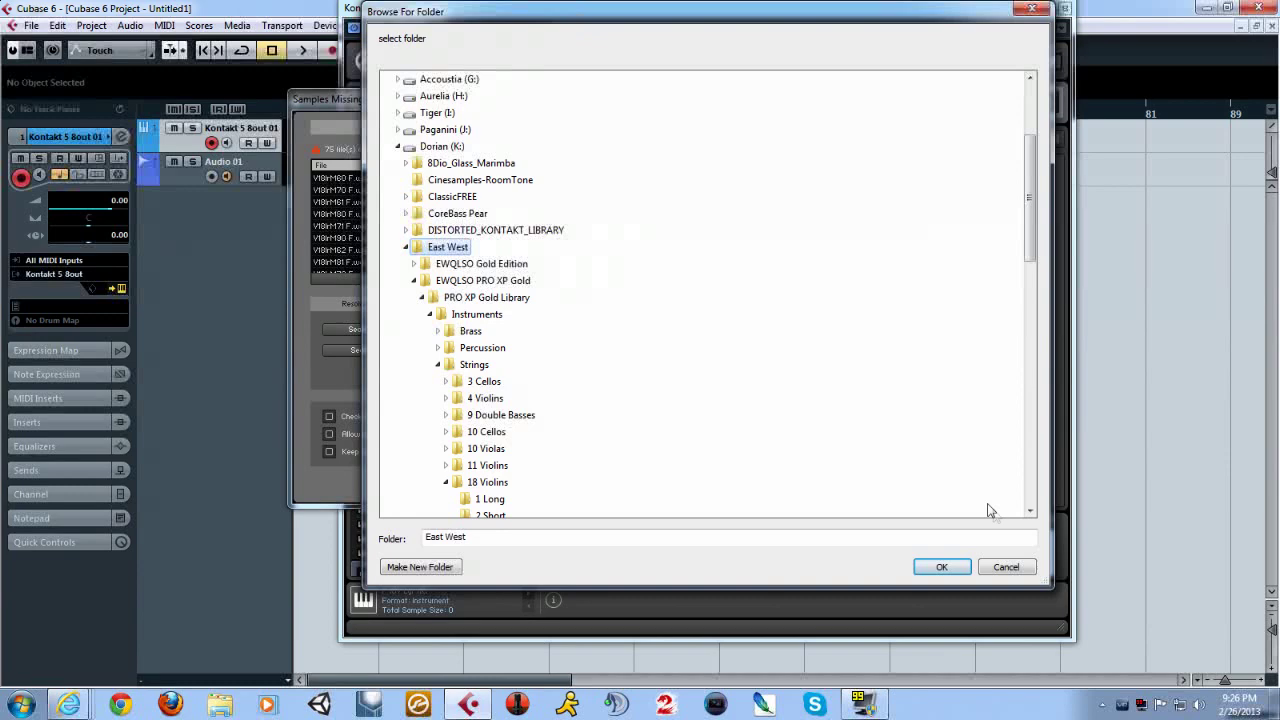
click(942, 567)
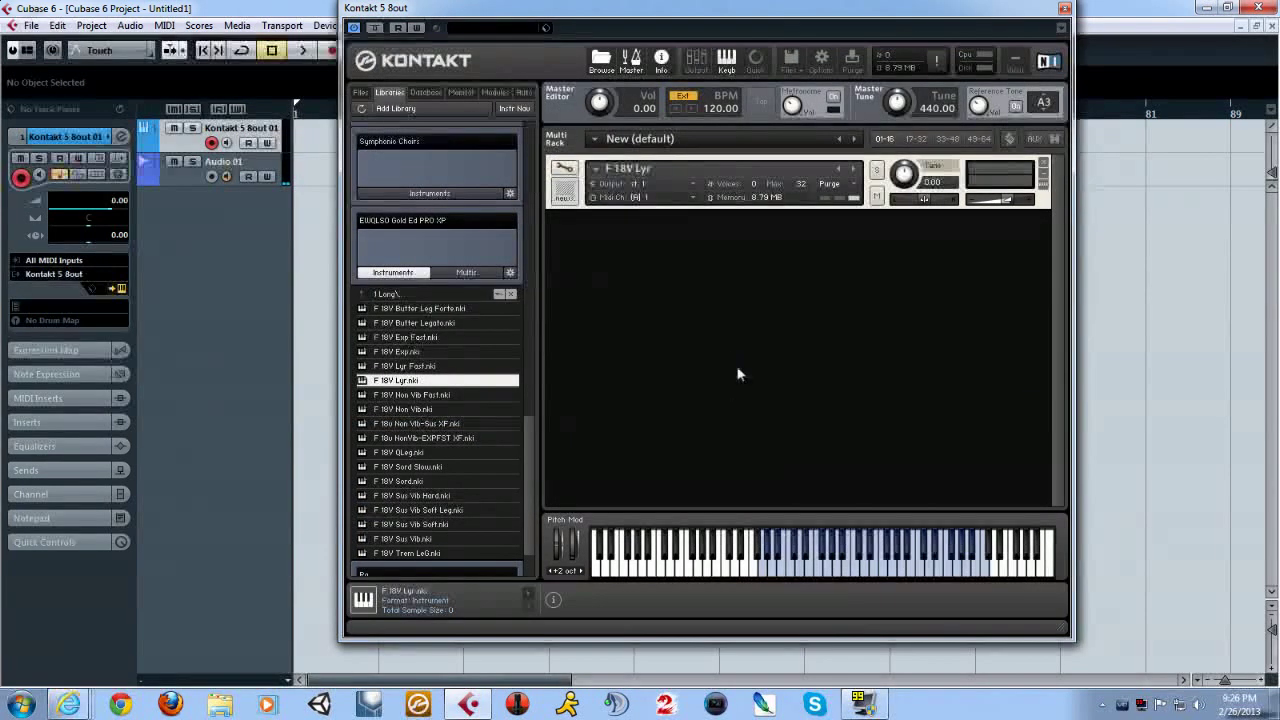
Step: Audition a few notes of the F 18V Lyr patch and remove the instrument from the multi rack
click(811, 566)
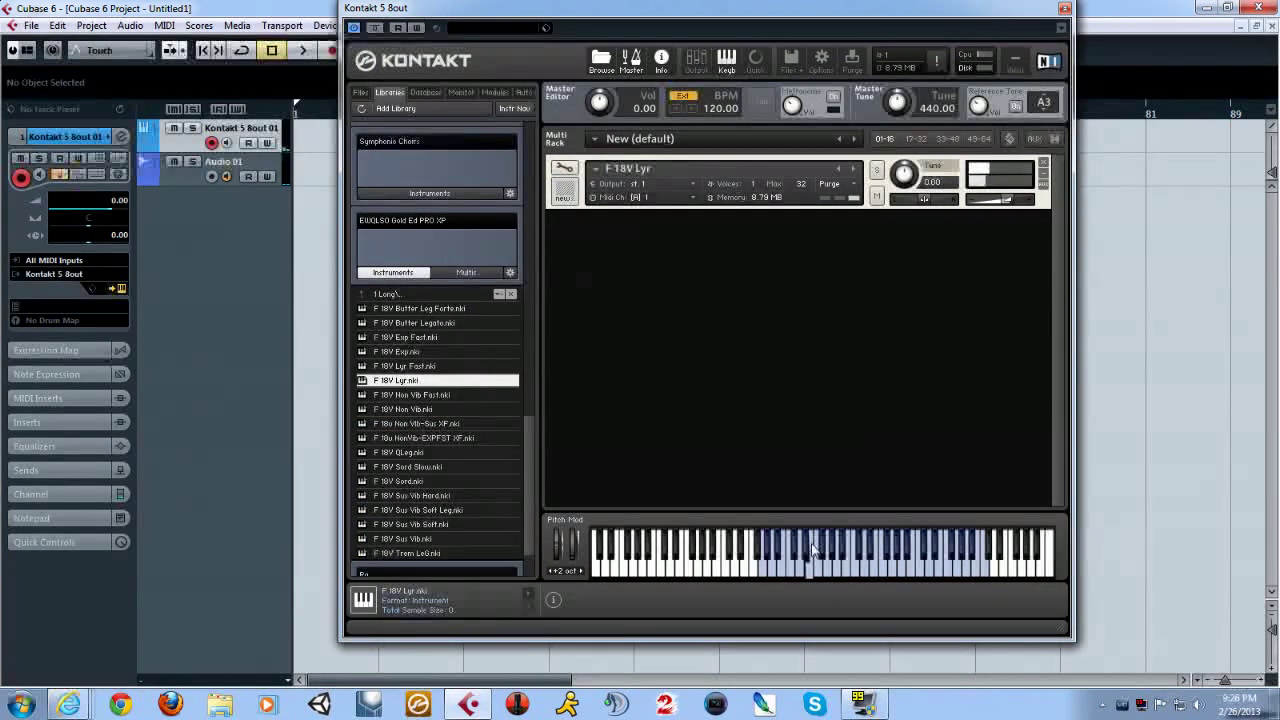
click(847, 563)
click(847, 565)
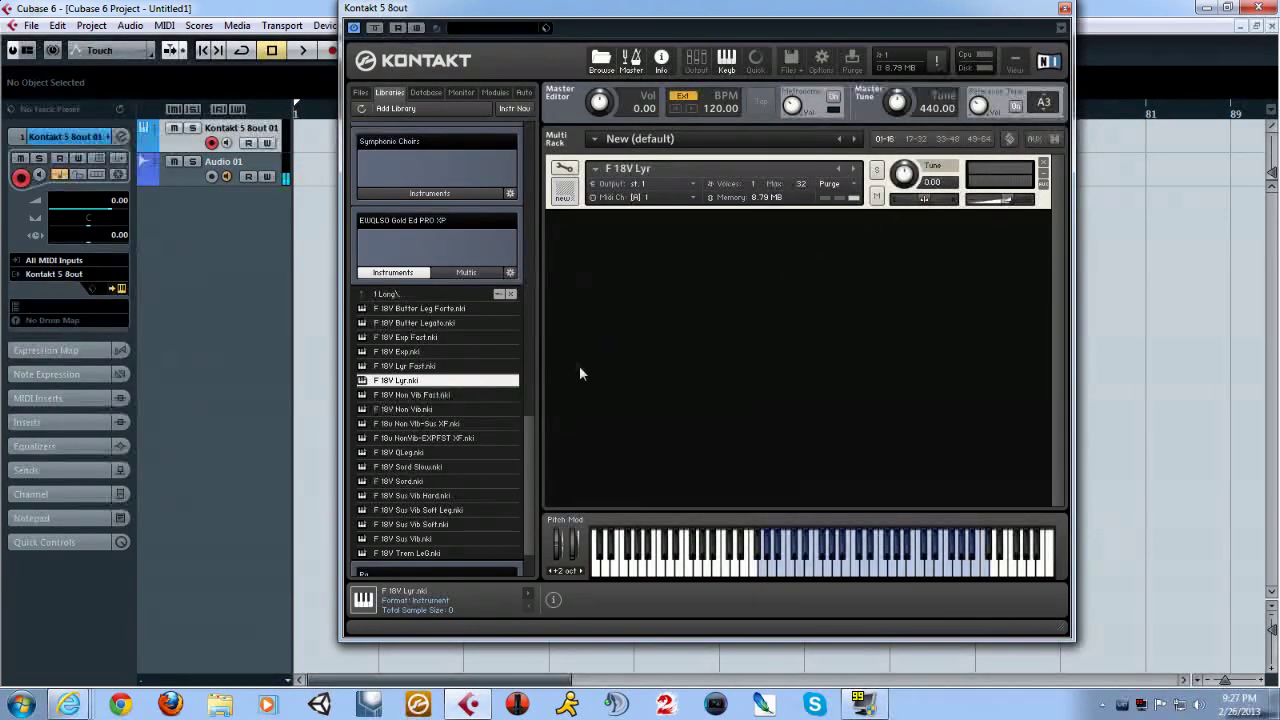
click(1043, 164)
Step: Load the F 18V Exp.nki patch, resolving its missing samples from the East West folder on drive K
double_click(454, 352)
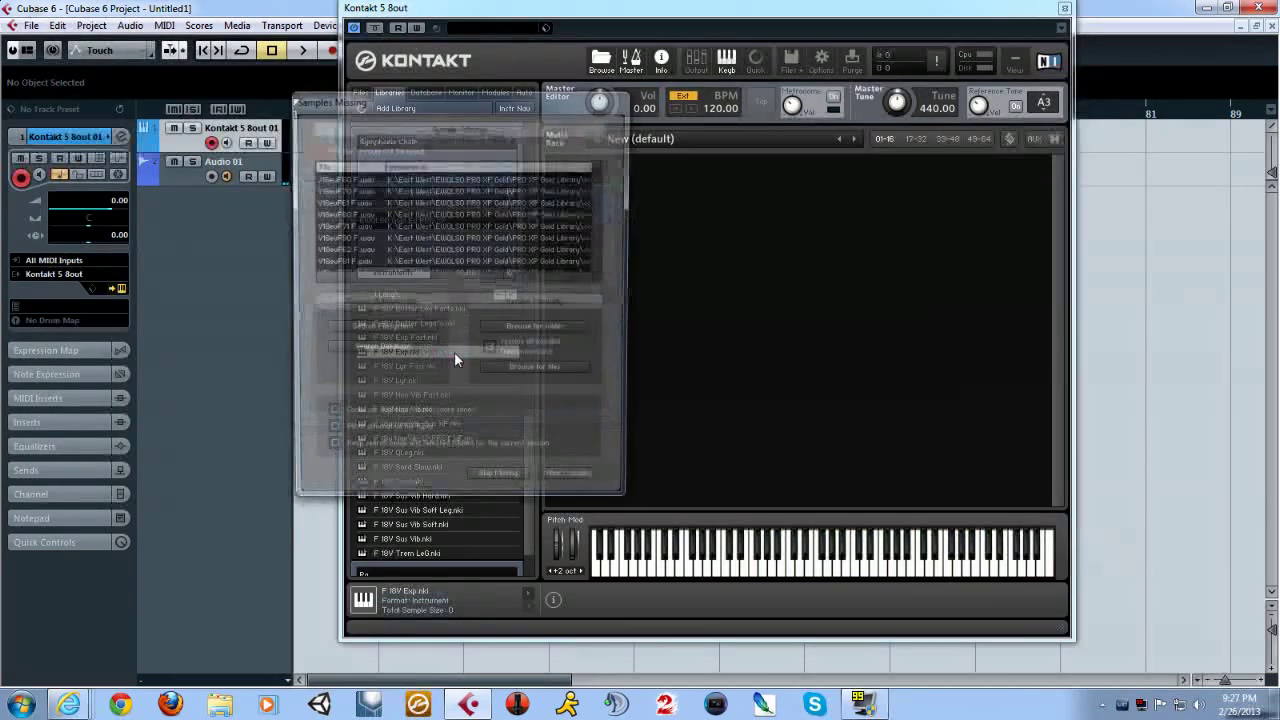
click(390, 332)
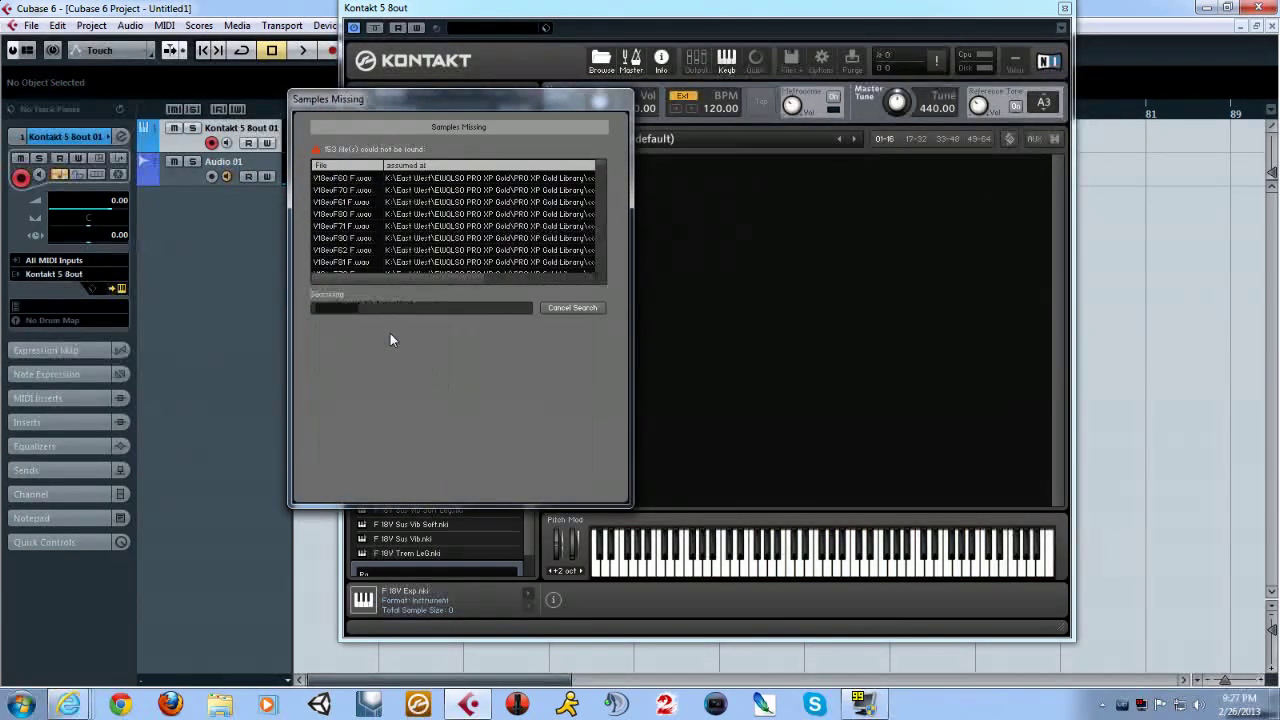
click(582, 302)
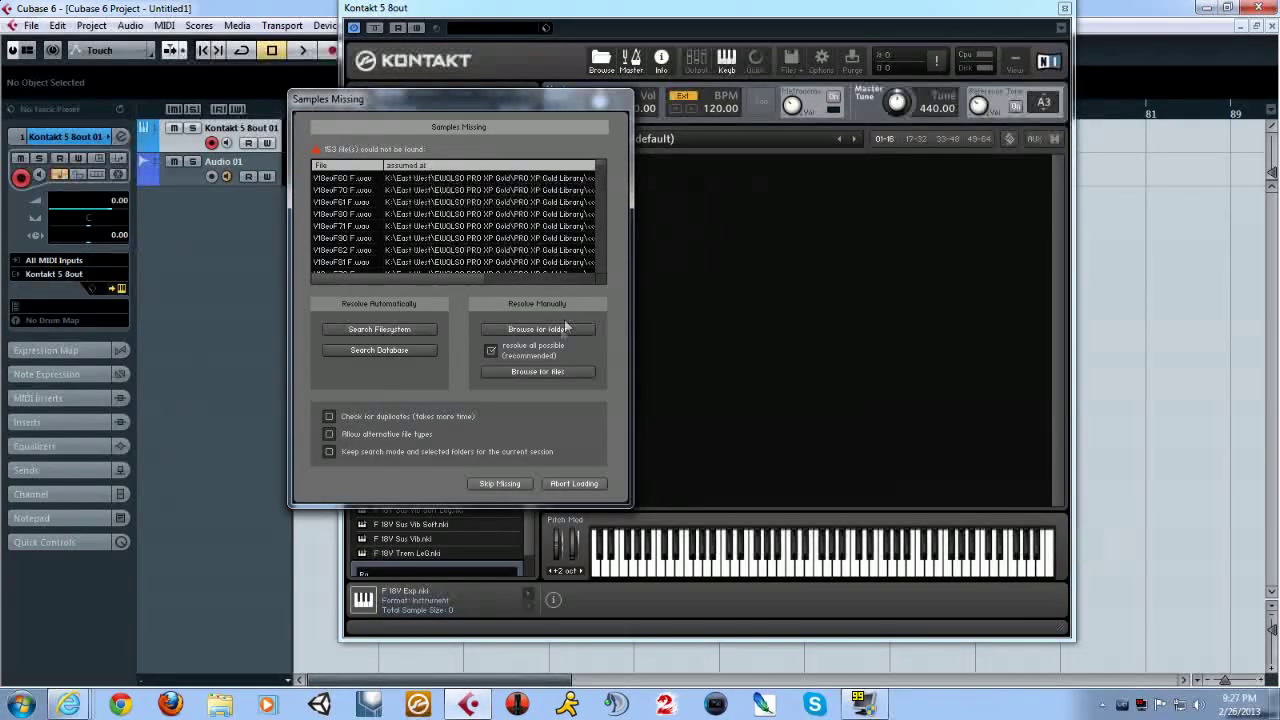
click(560, 330)
click(594, 461)
drag(760, 226, 685, 21)
click(1026, 592)
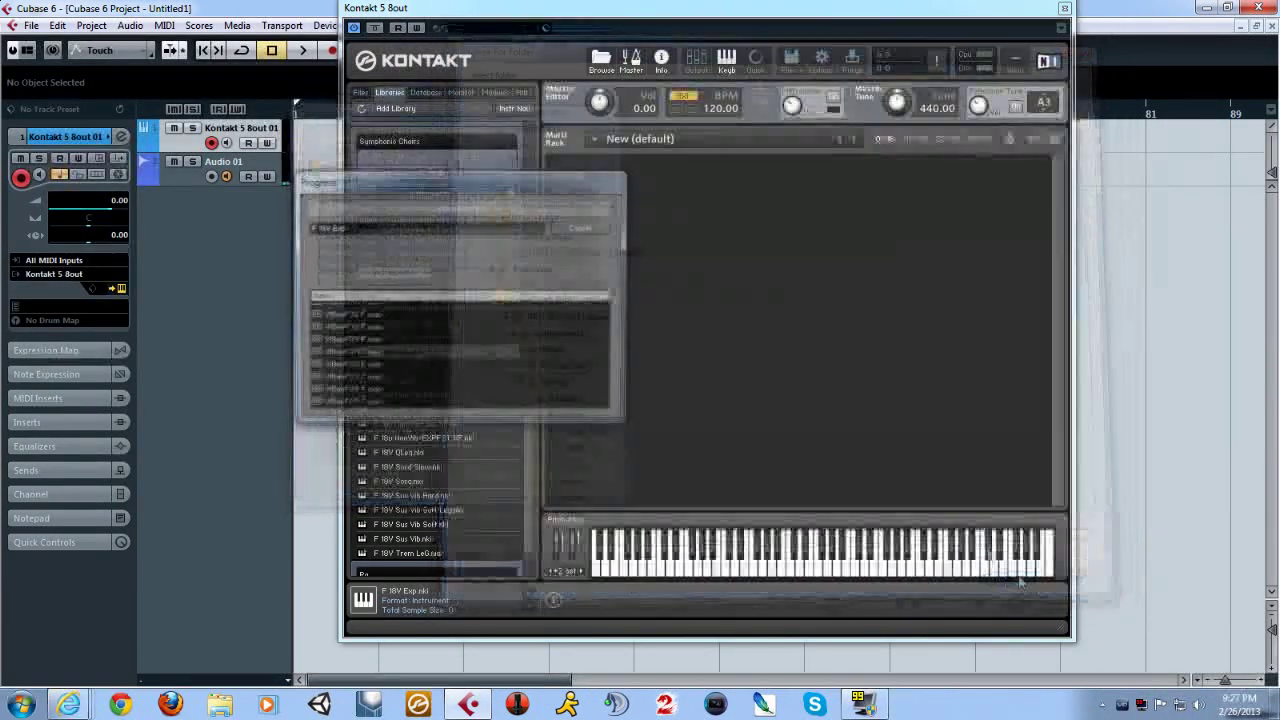
Step: Audition low and high notes of the F 18V Exp patch and remove the instrument from the multi rack
click(808, 571)
click(838, 571)
click(870, 569)
click(929, 569)
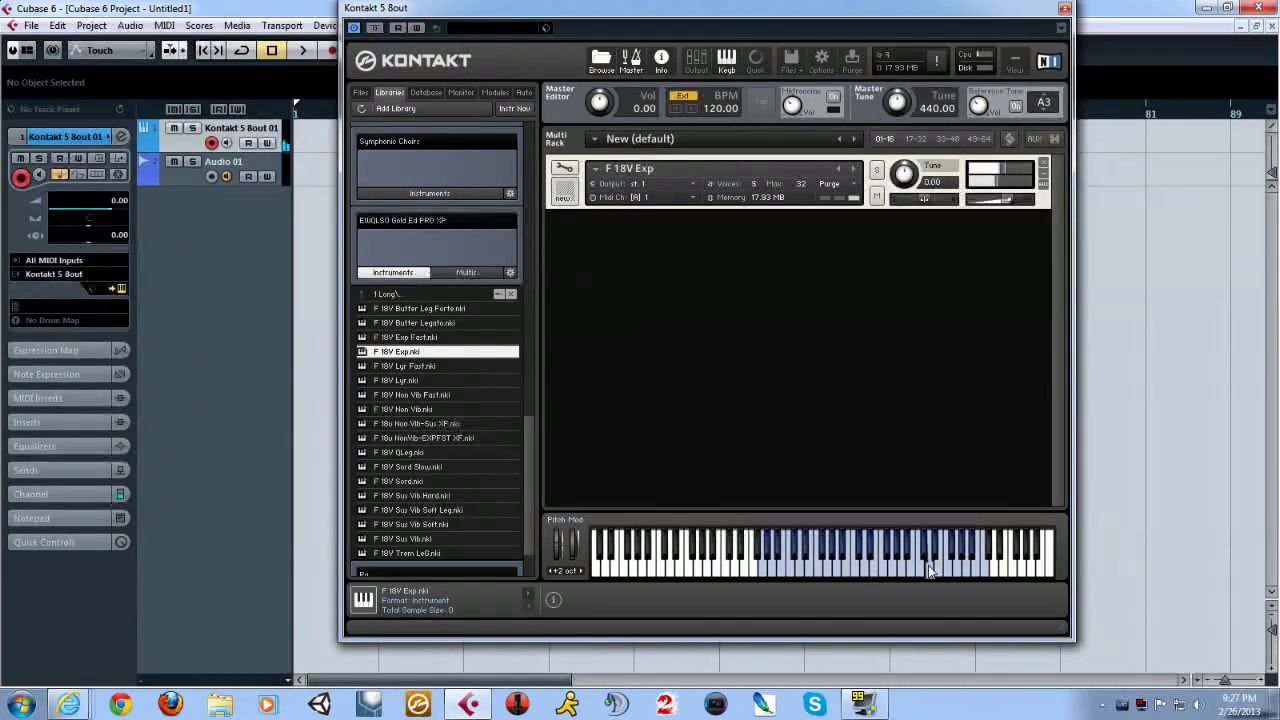
click(839, 570)
click(811, 572)
click(857, 571)
click(813, 571)
click(807, 563)
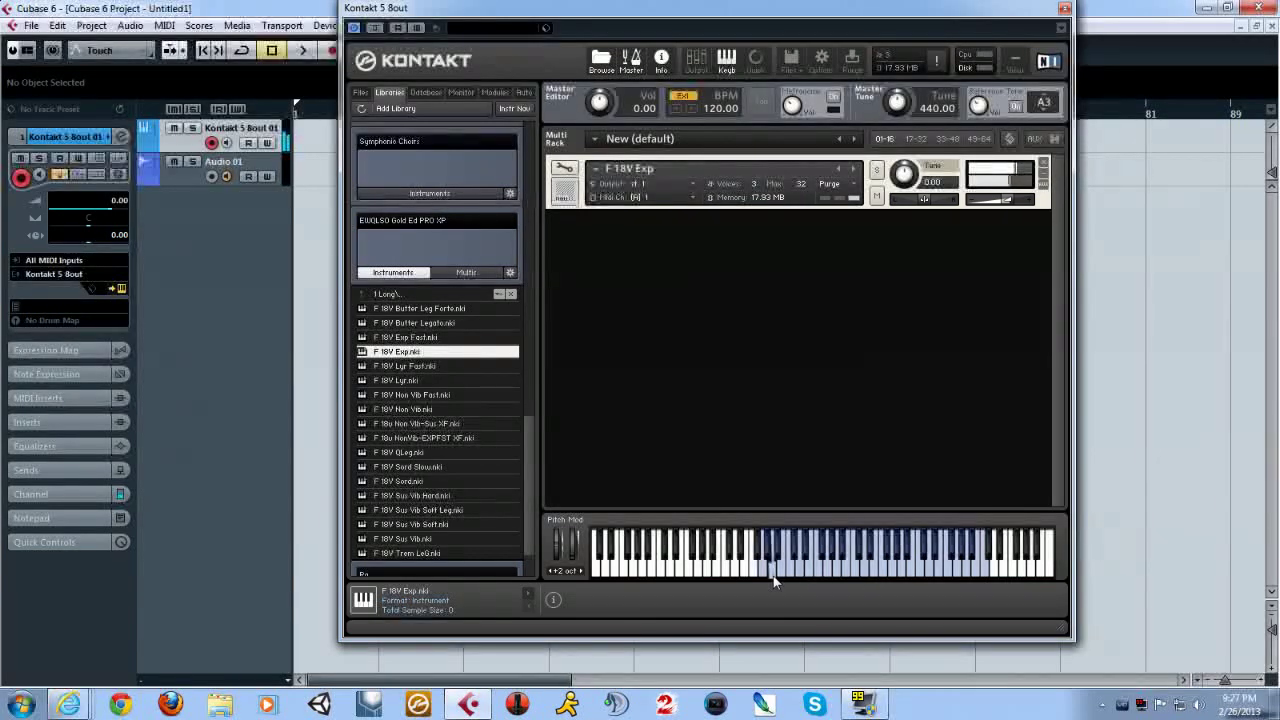
click(1045, 165)
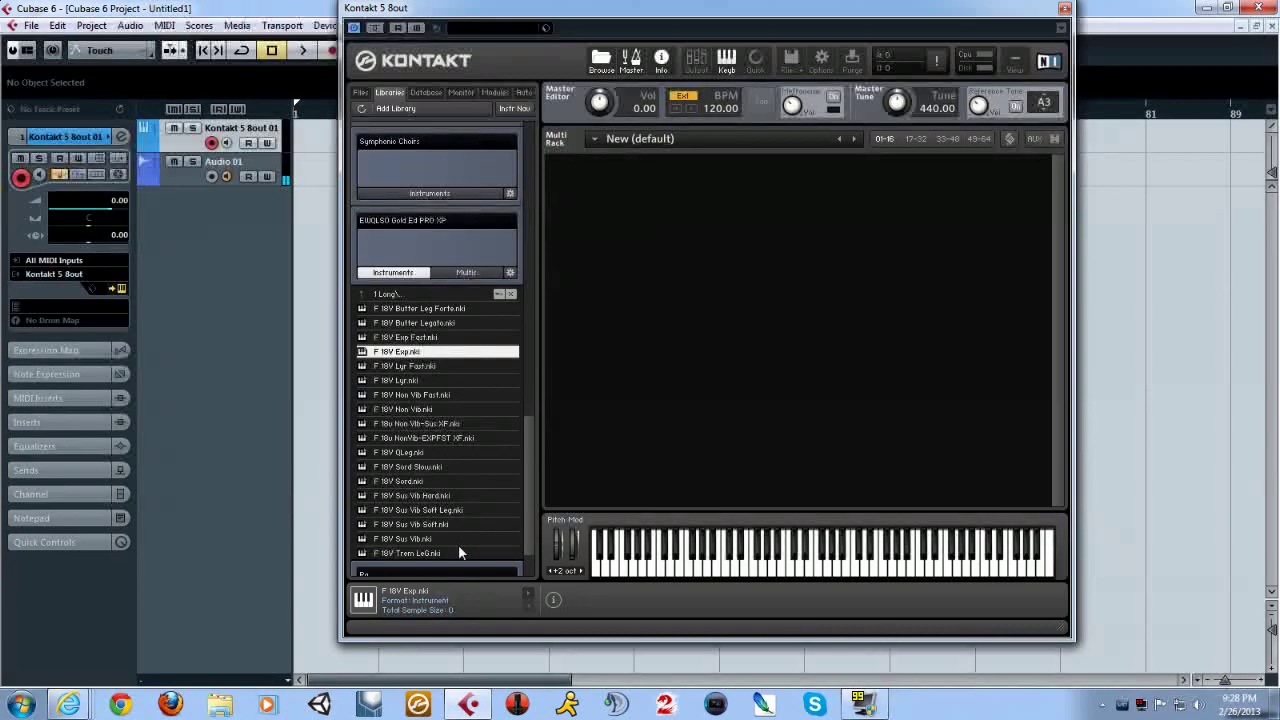
Step: Load the F 18V Sus Vib.nki patch, resolving its missing samples from the East West folder on drive K
double_click(433, 539)
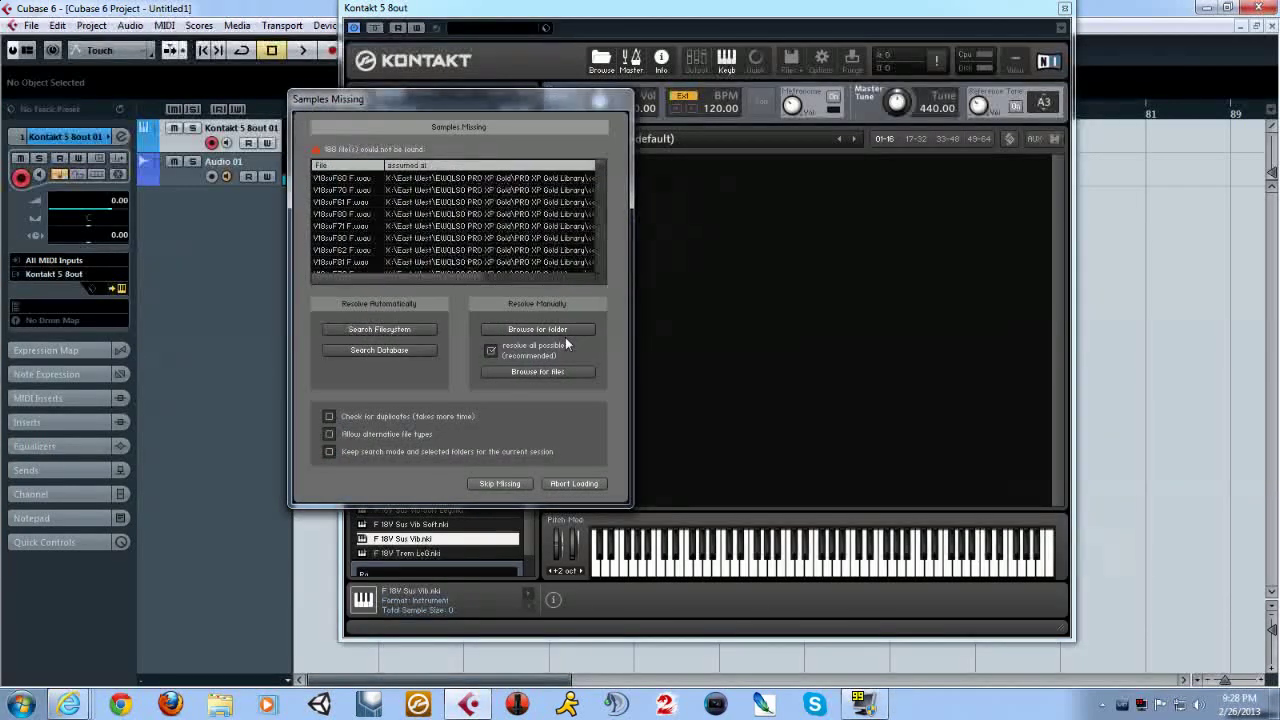
click(563, 333)
click(595, 462)
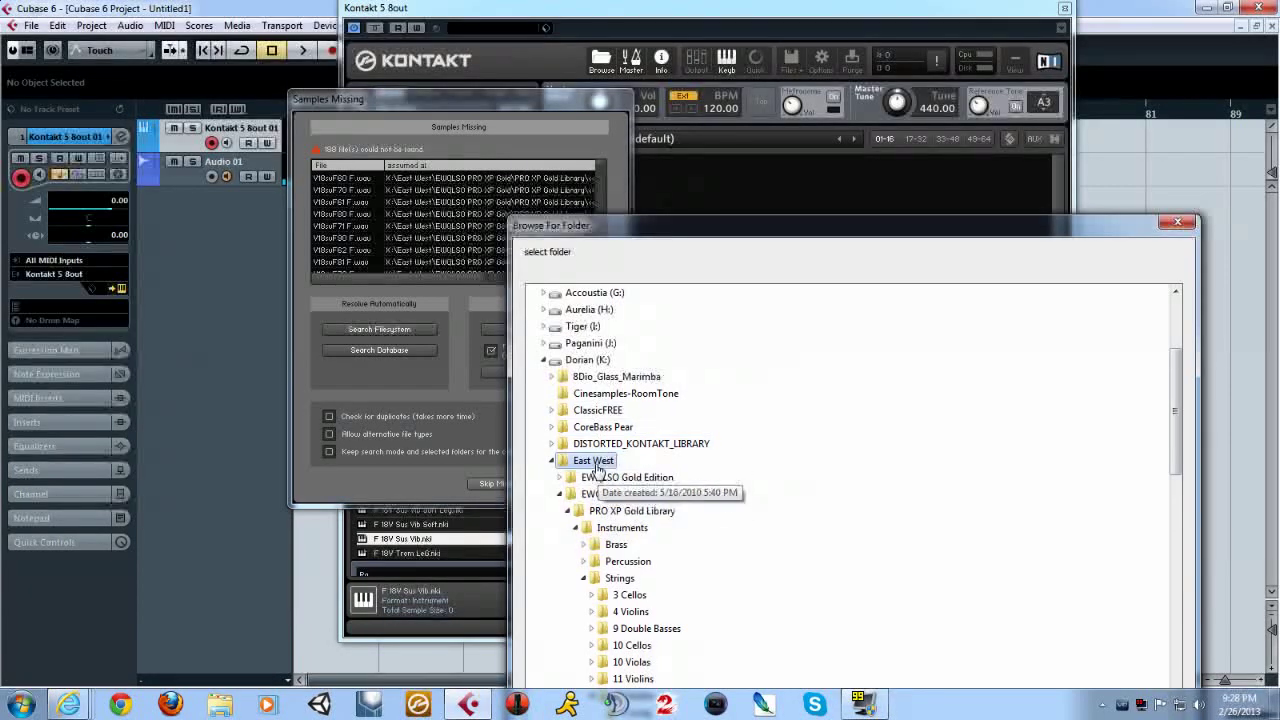
key(Return)
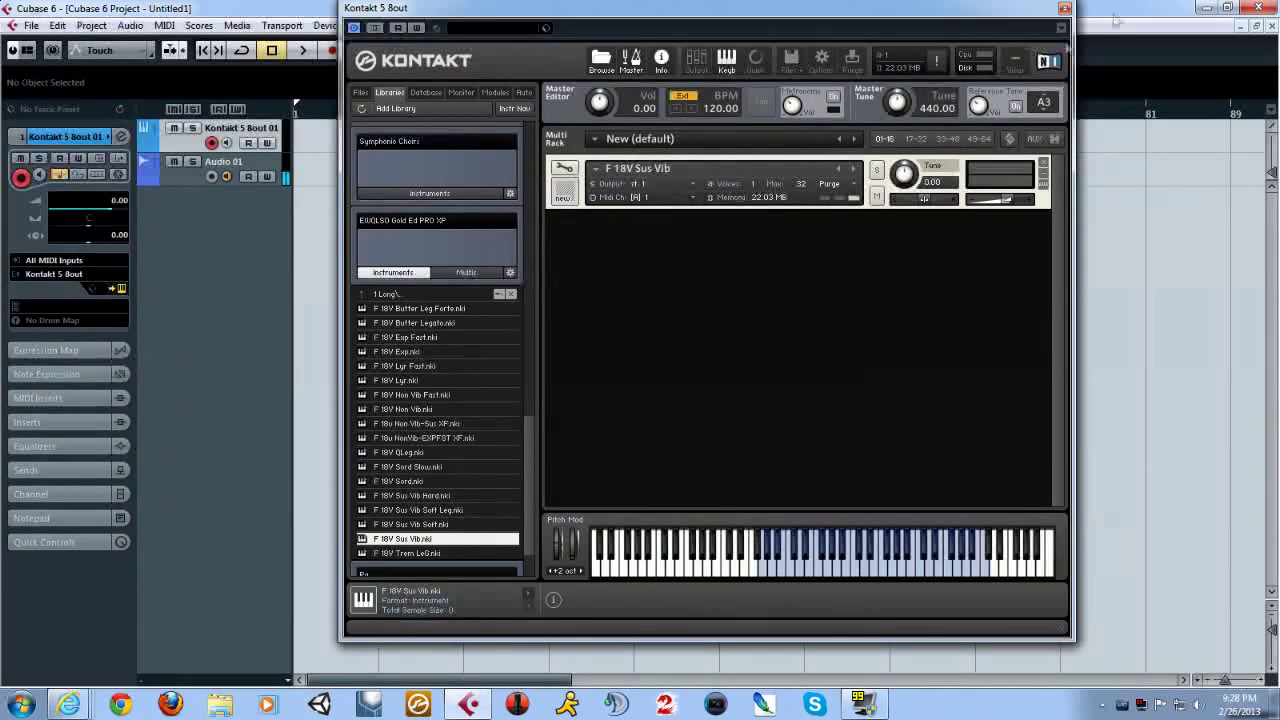
Step: Close the Kontakt window and create an empty MIDI part from bar 2 to bar 4 on the Kontakt 5 8out 01 track
click(1064, 8)
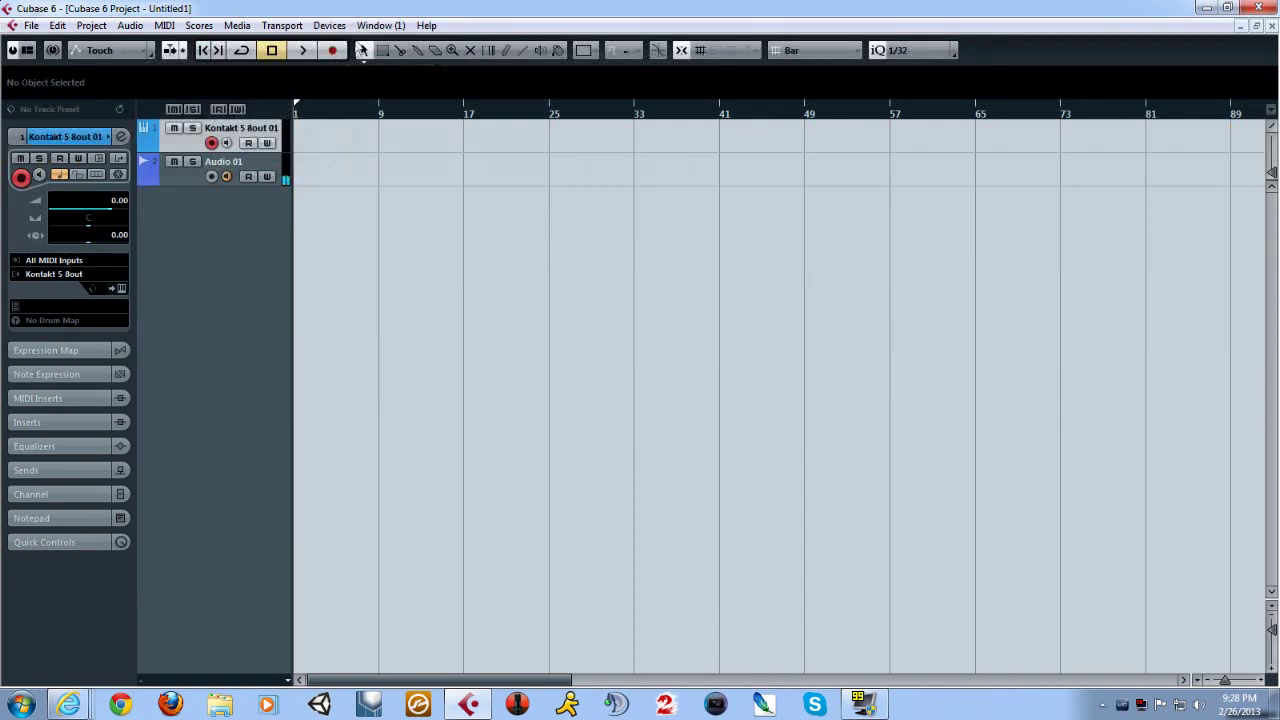
drag(301, 111, 281, 187)
click(465, 112)
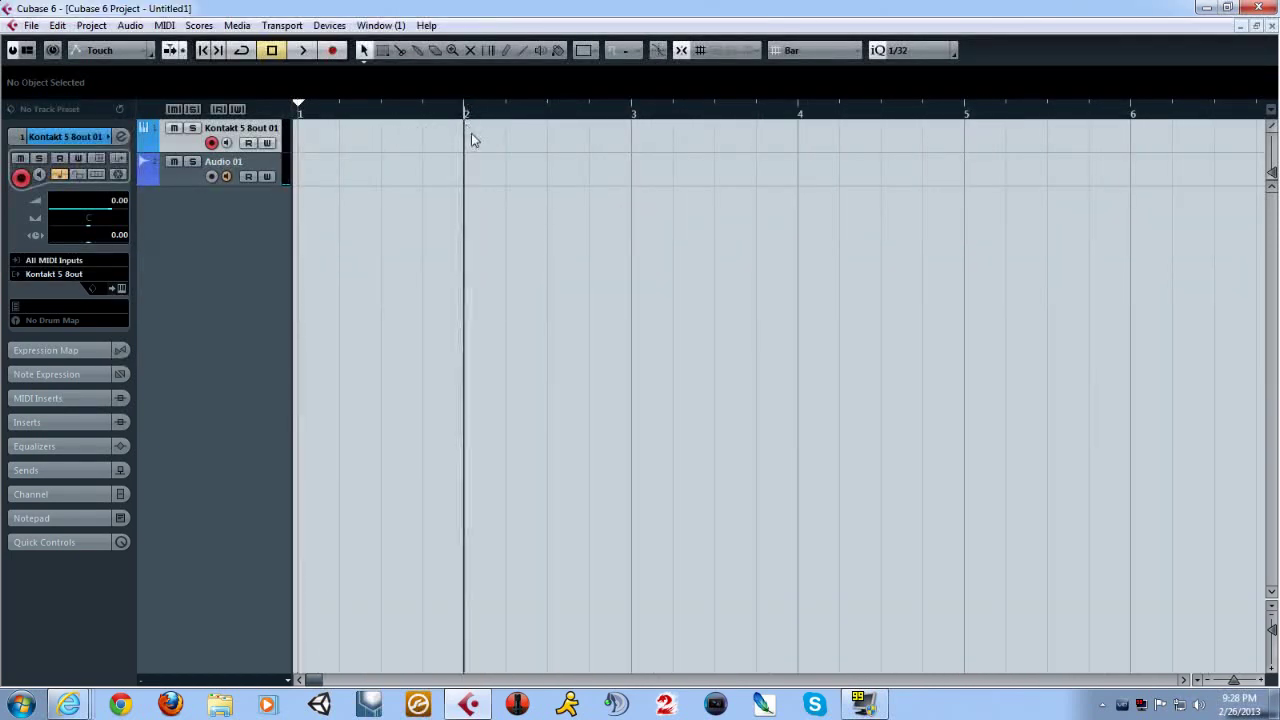
drag(486, 137, 757, 137)
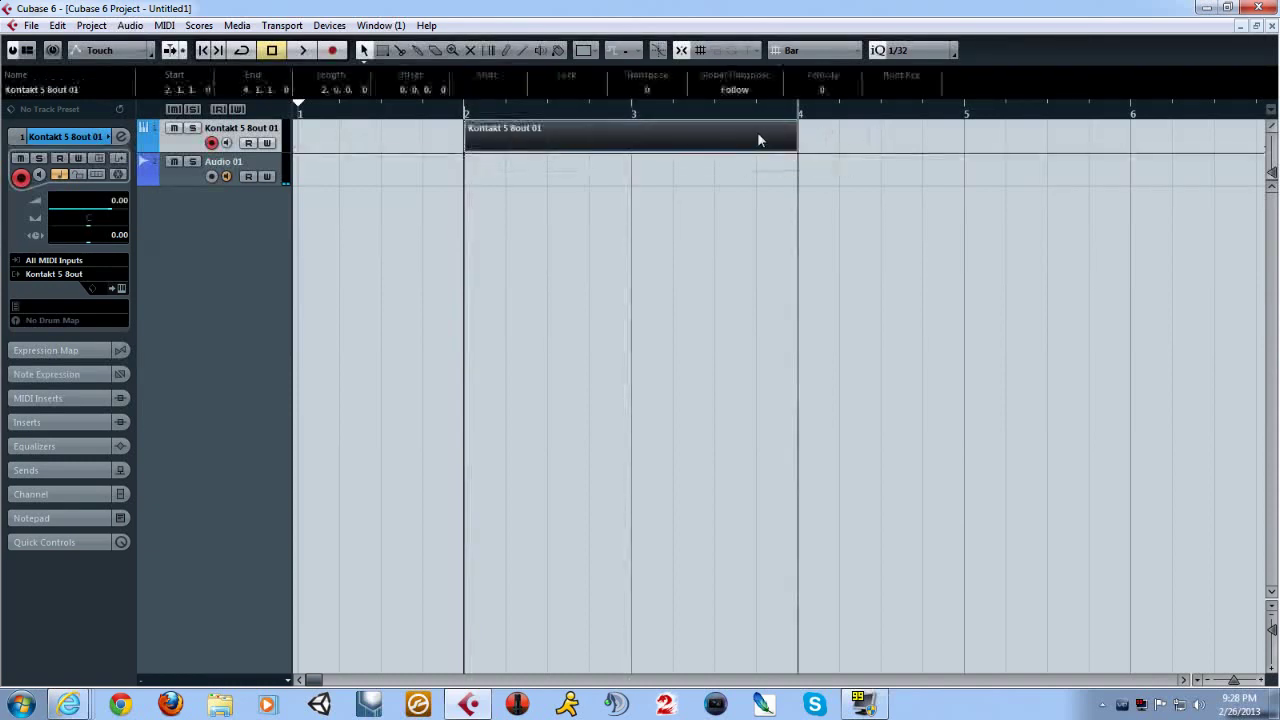
Step: Open the MIDI part in the Key Editor and shrink the velocity and controller lanes to enlarge the note area
double_click(609, 143)
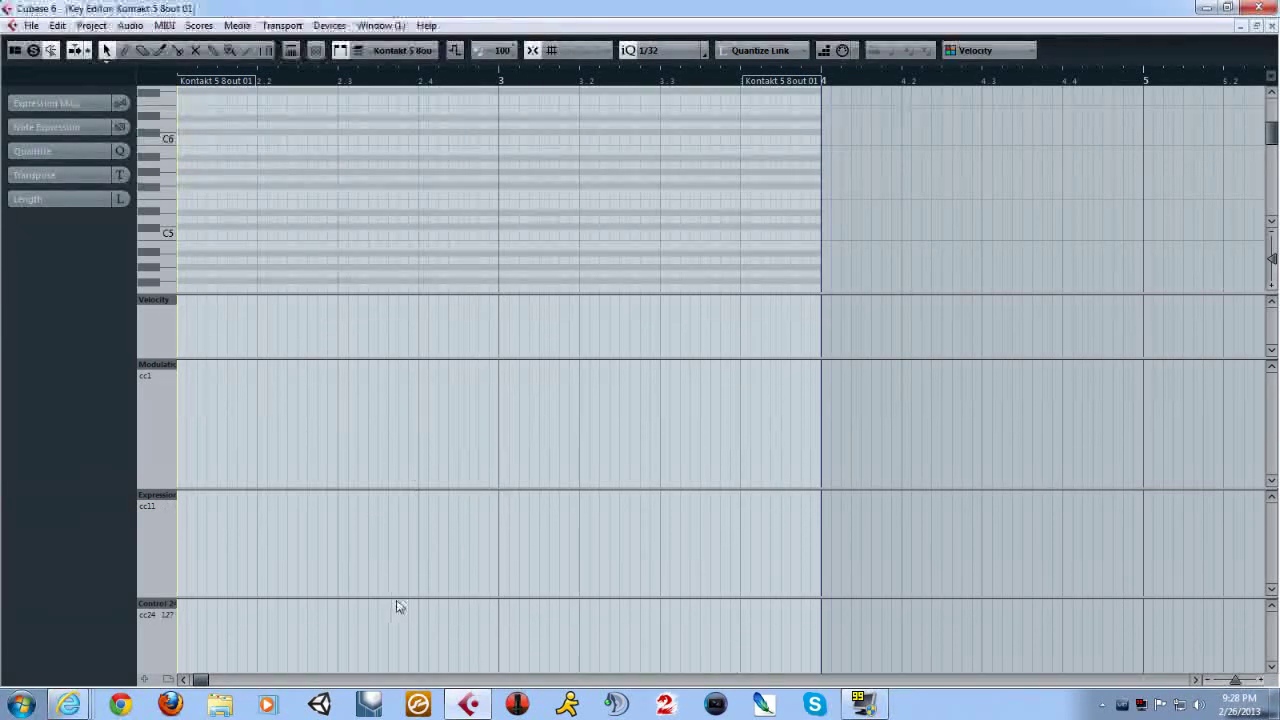
drag(397, 599, 395, 656)
drag(400, 524, 386, 661)
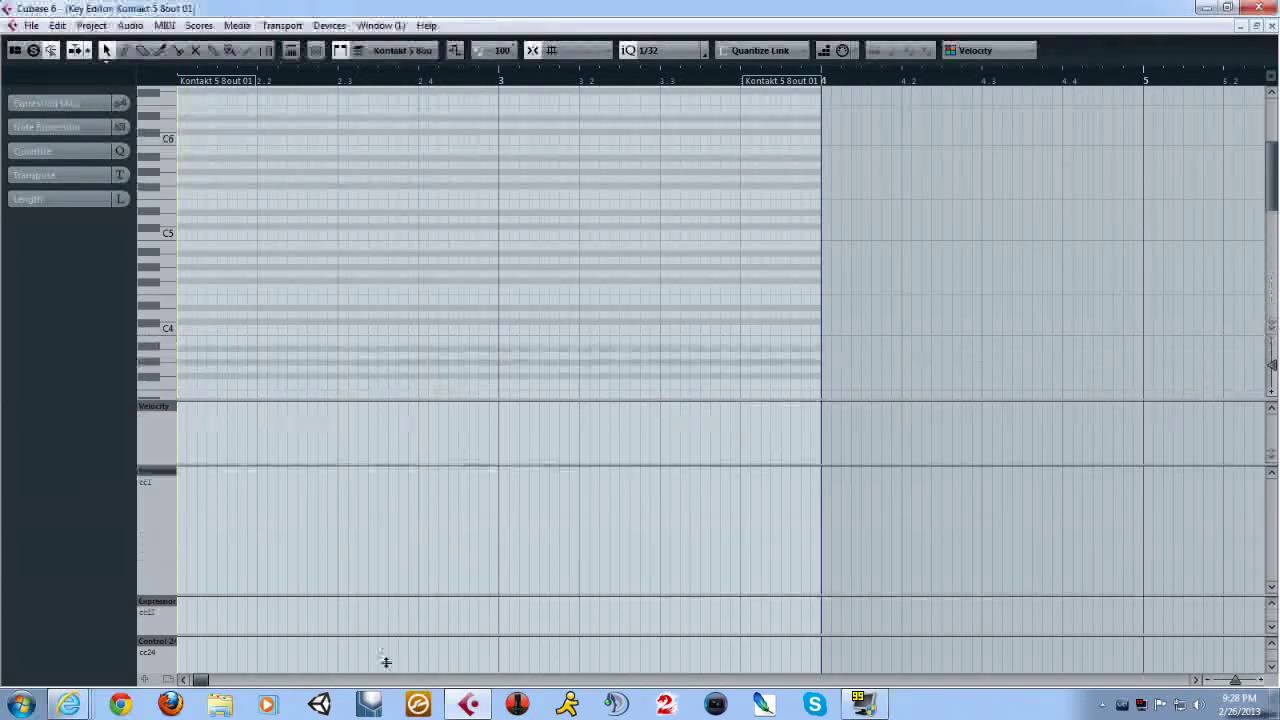
drag(416, 464, 414, 587)
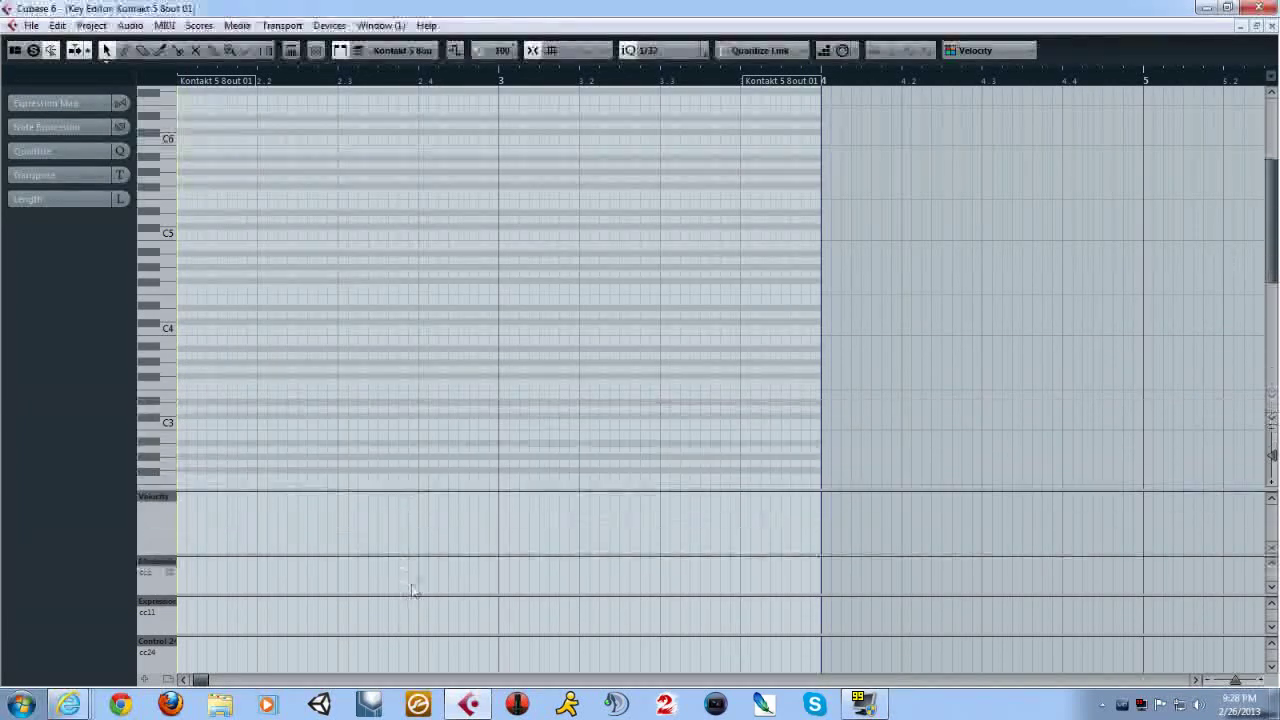
drag(463, 490, 440, 602)
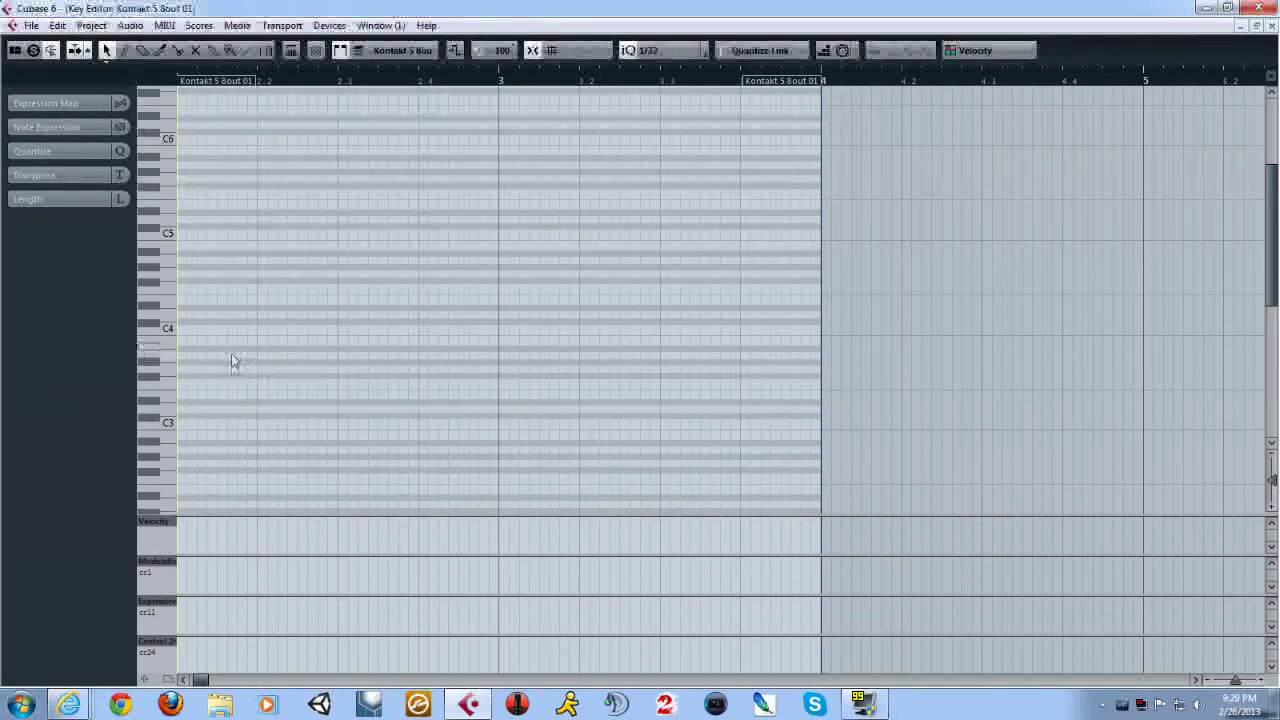
drag(200, 680, 196, 680)
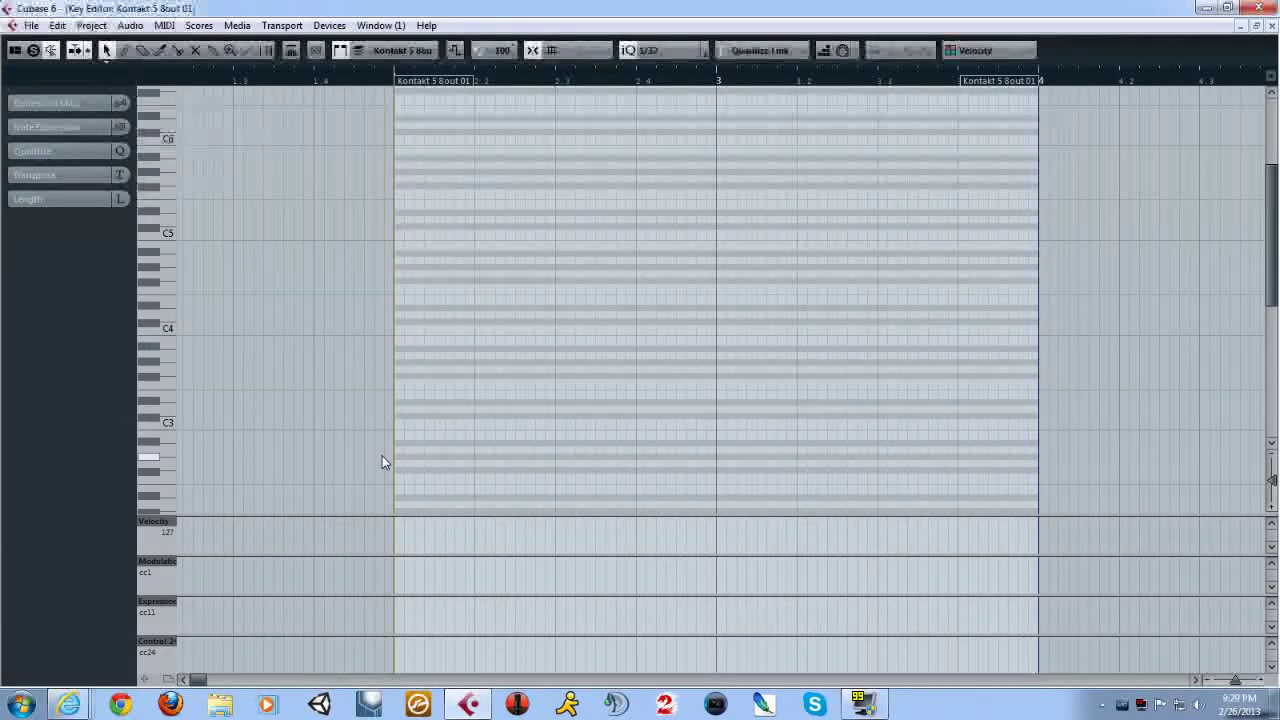
Step: Set the quantize value to 1/8 and draw a dotted-quarter C4 at bar 2 and an eighth-note C5 at beat 2.3
click(666, 52)
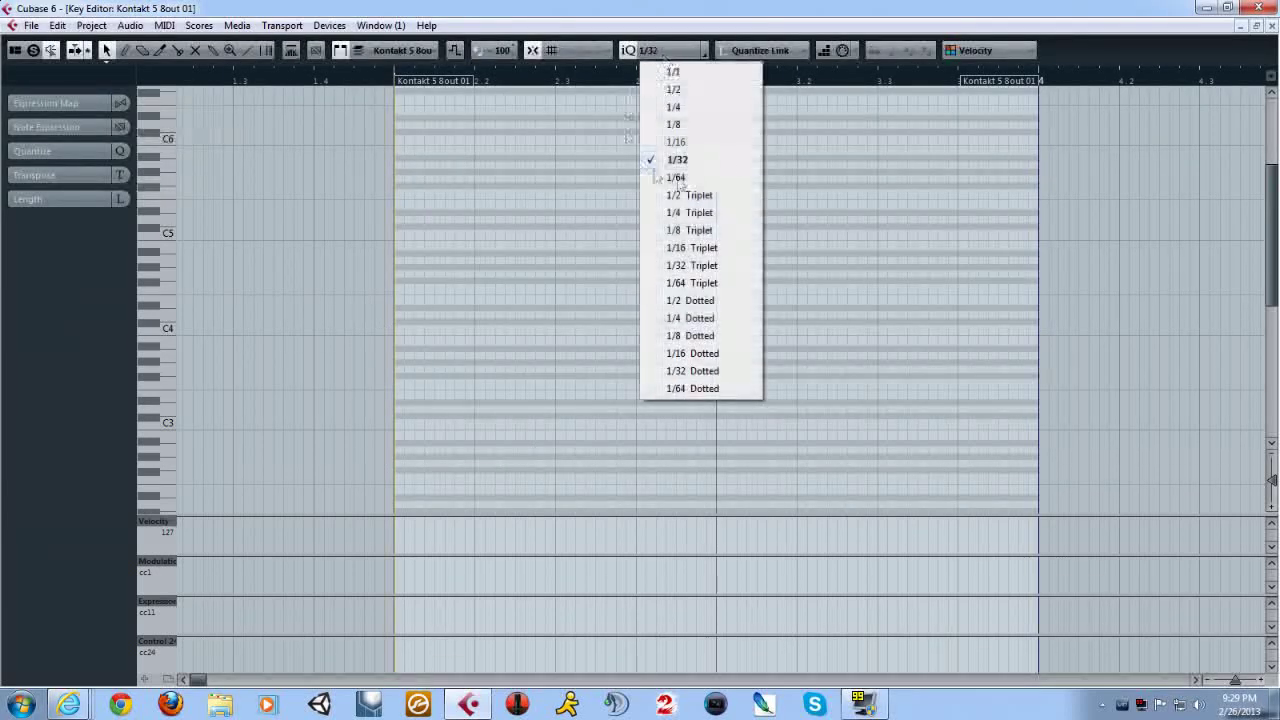
click(675, 125)
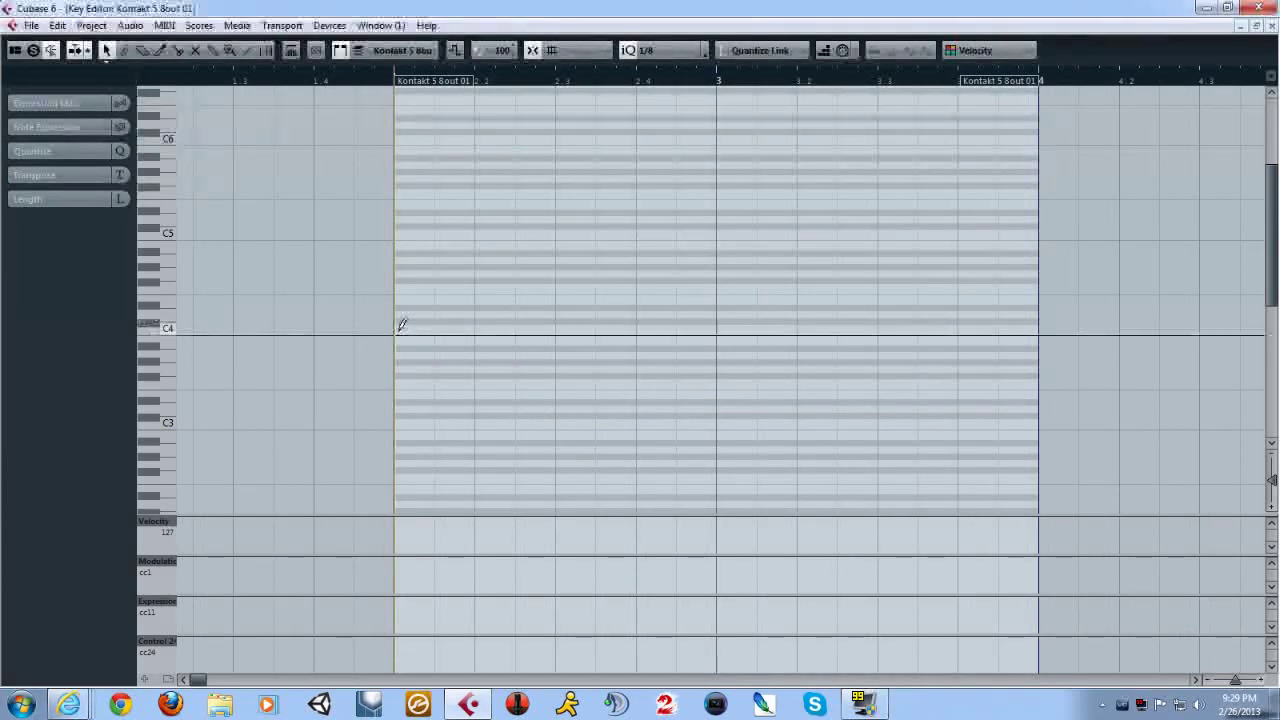
drag(401, 326, 515, 335)
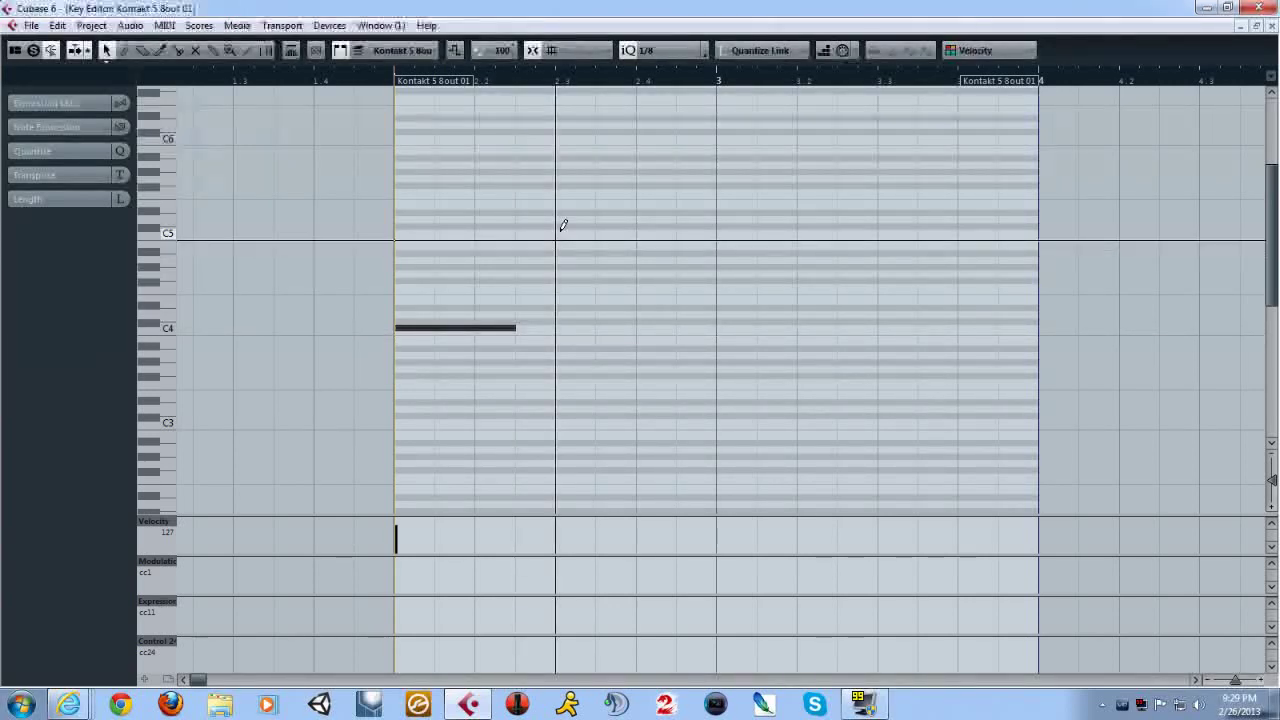
drag(561, 231, 606, 234)
Step: Set the quantize value to 1/16 and draw a sixteenth-note B4 just before beat 2.4 and a sixteenth-note C5 on it
click(665, 50)
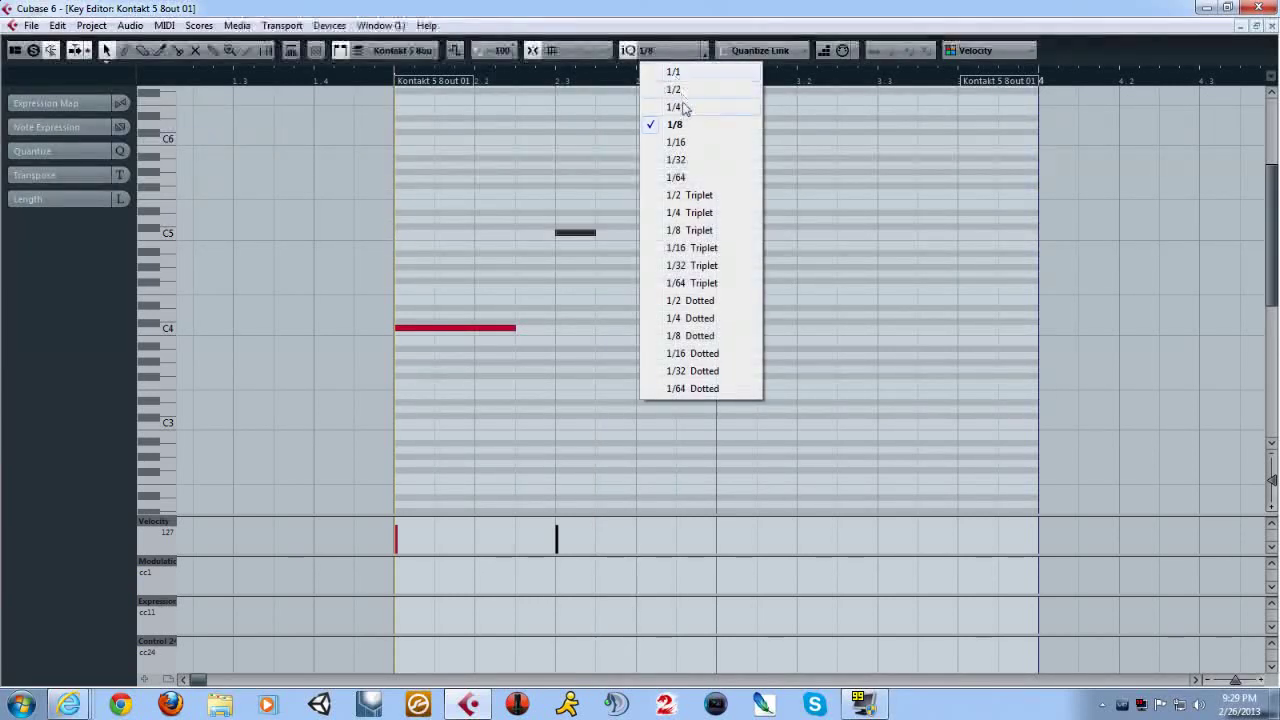
click(687, 143)
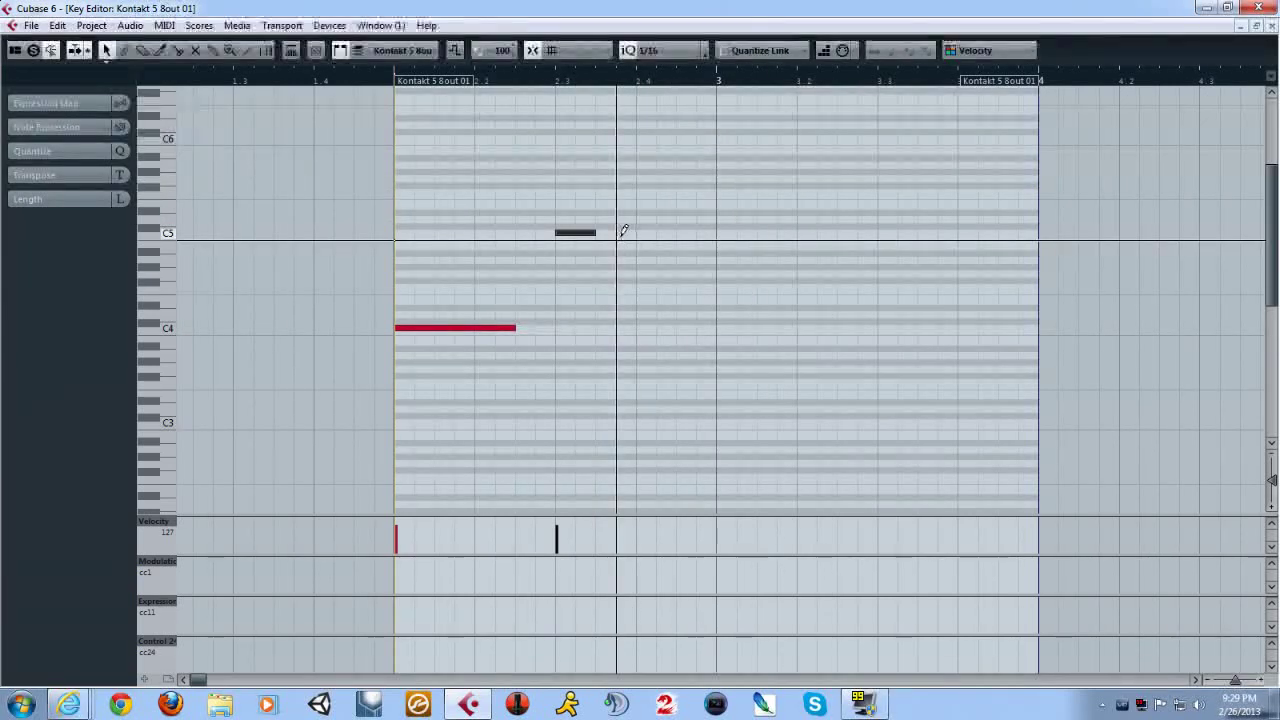
click(621, 232)
drag(626, 236, 635, 252)
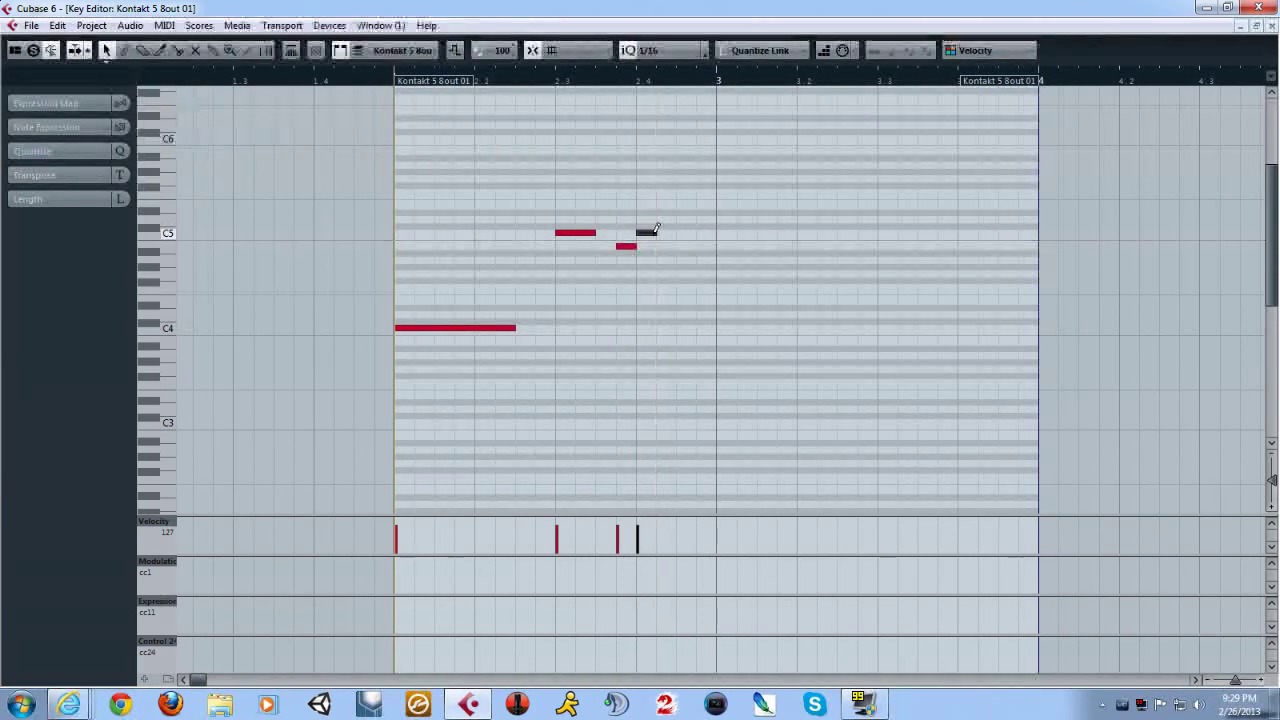
Step: Draw a sixteenth-note B4 midway through beat 2.4, a seven-sixteenths G4 at bar 3, a quarter-note F4 at 3.3 and a sixteenth-note D#4 at 3.4
click(684, 246)
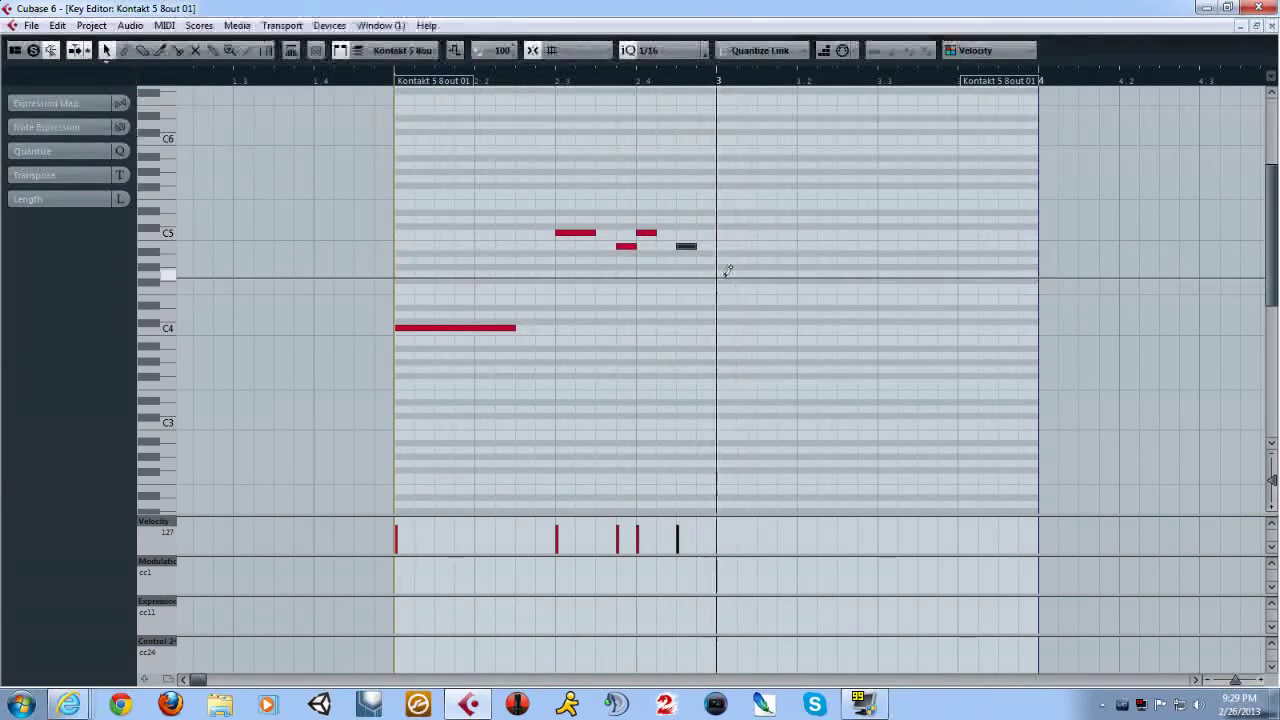
drag(726, 272, 793, 281)
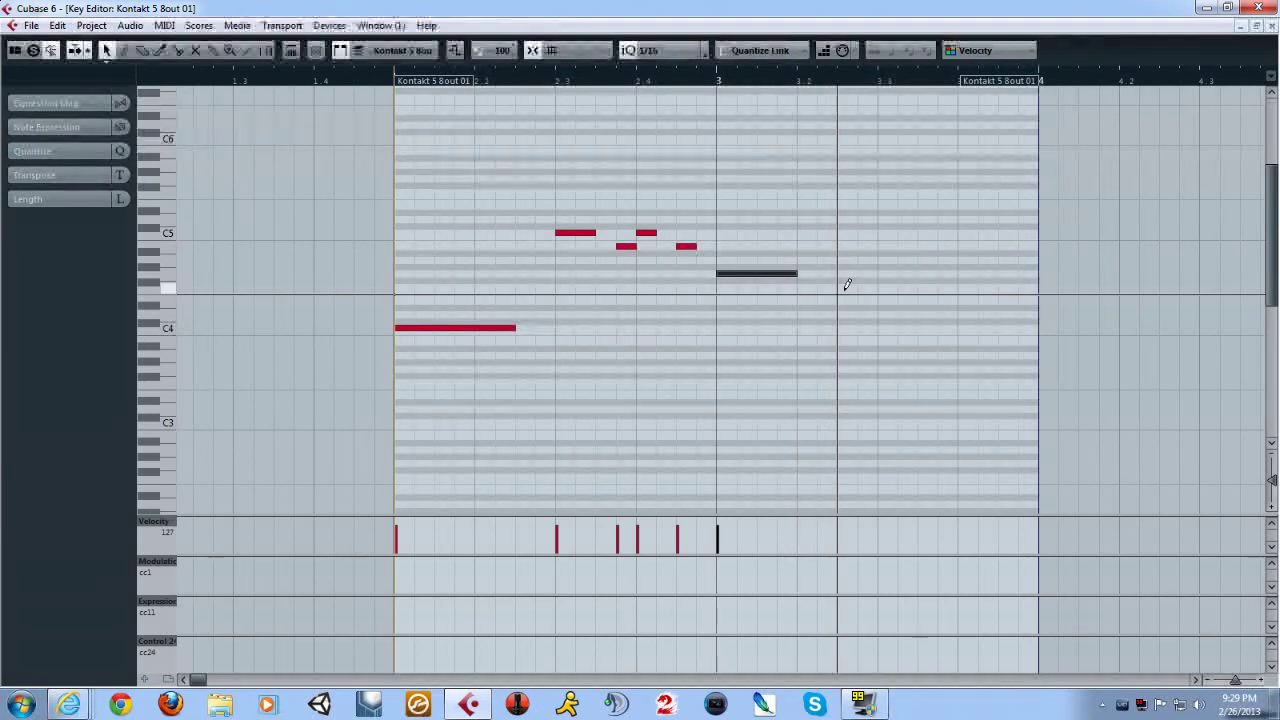
click(889, 287)
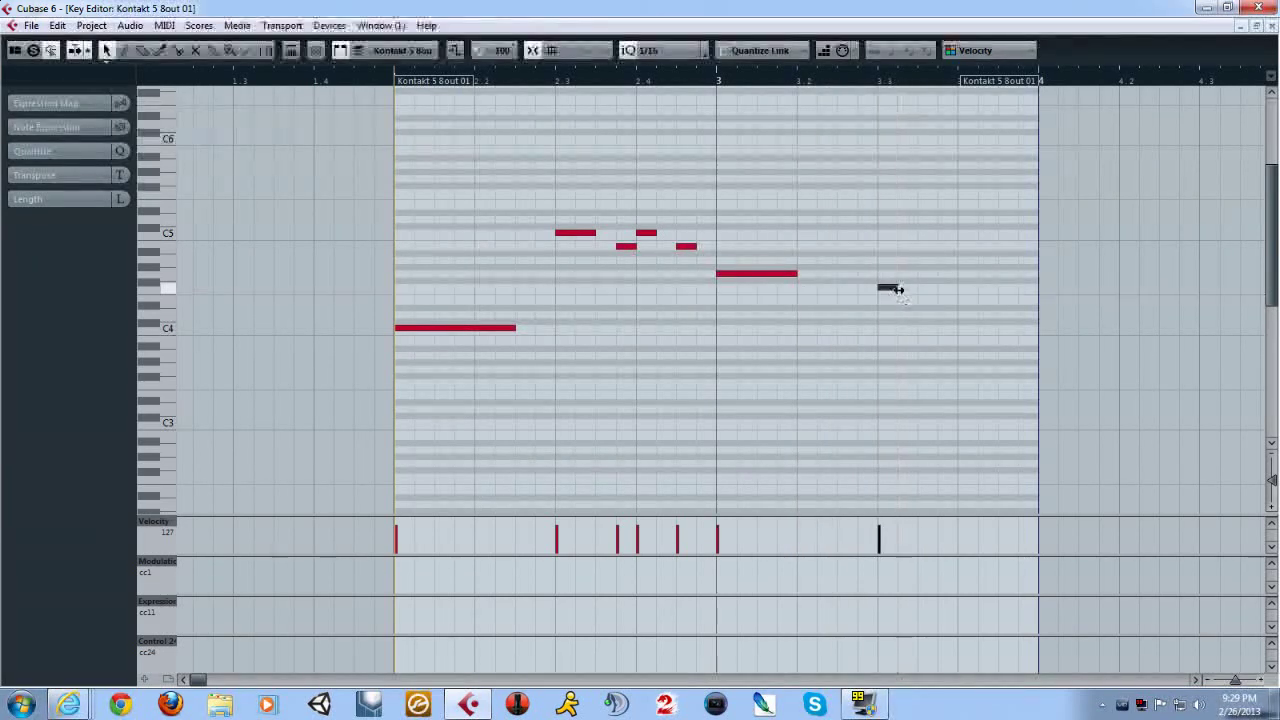
drag(797, 273, 951, 289)
alt+click(964, 307)
alt+click(990, 316)
alt+click(1003, 341)
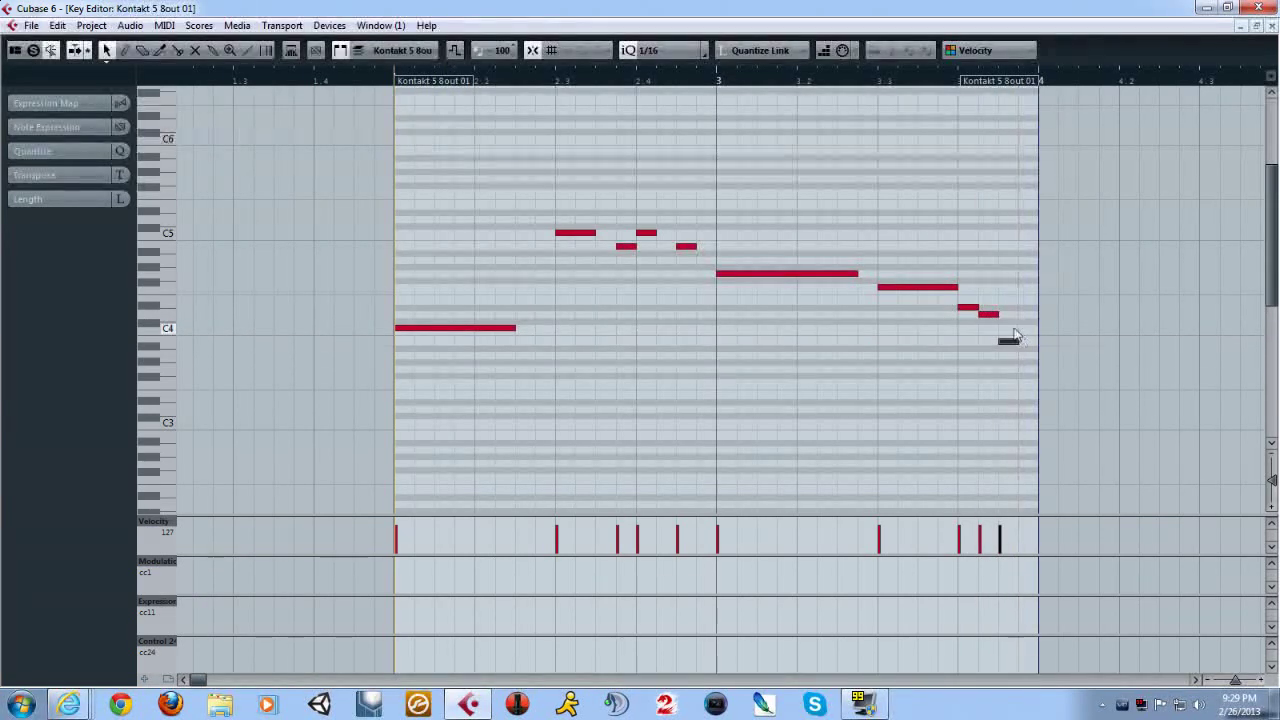
drag(988, 316, 1010, 359)
right_click(1001, 366)
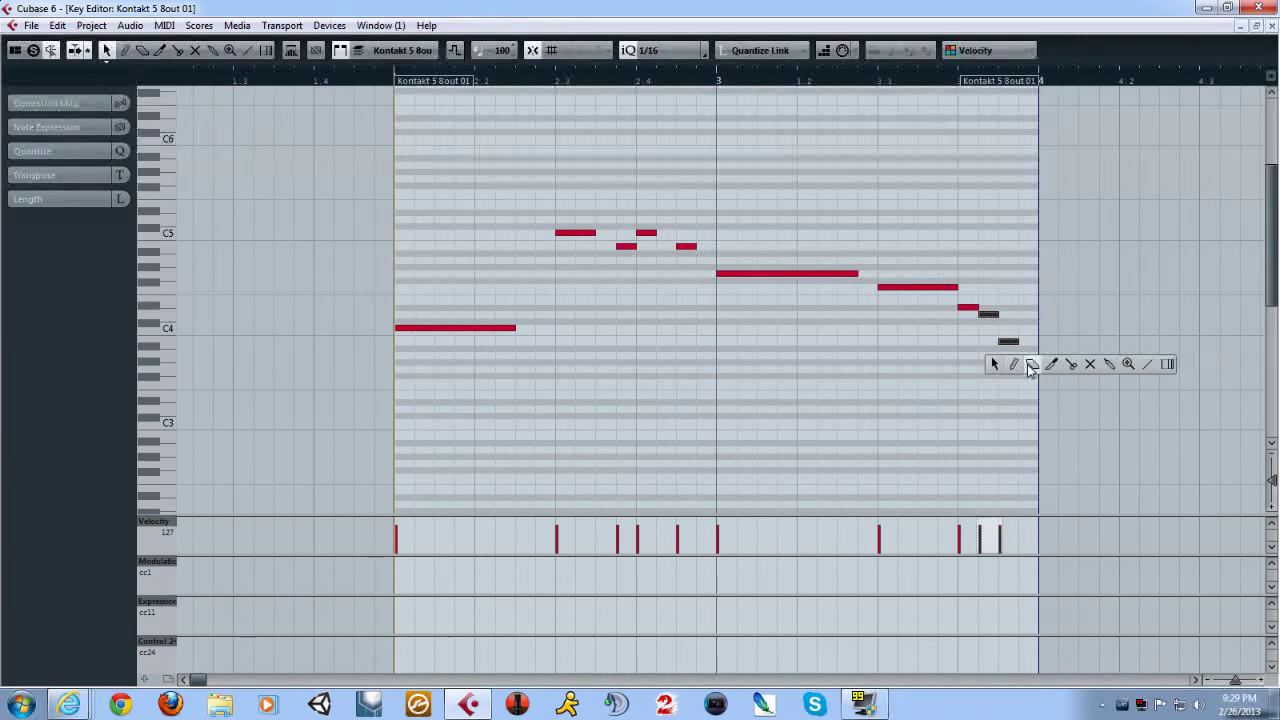
click(1031, 366)
click(1004, 341)
right_click(1008, 347)
click(1024, 347)
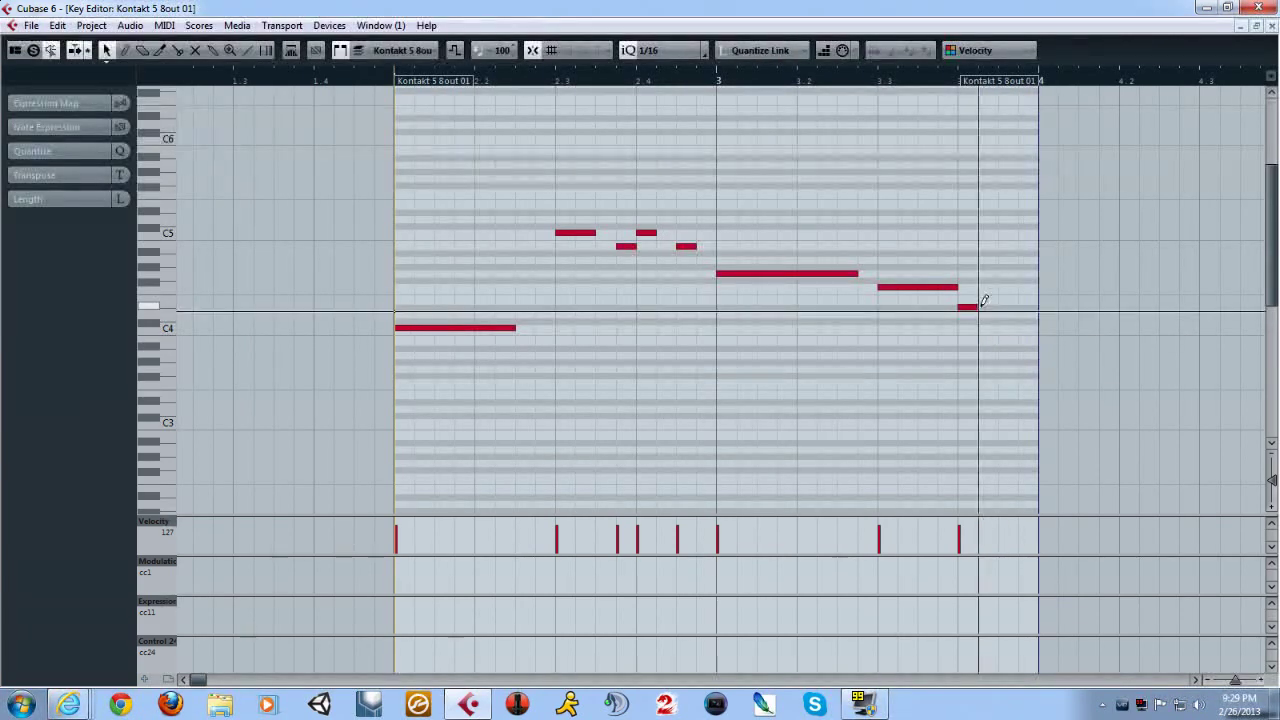
Step: Lengthen the D#4 at beat 3.4 to an eighth note and draw an eighth-note D4 directly after it
drag(979, 306, 997, 307)
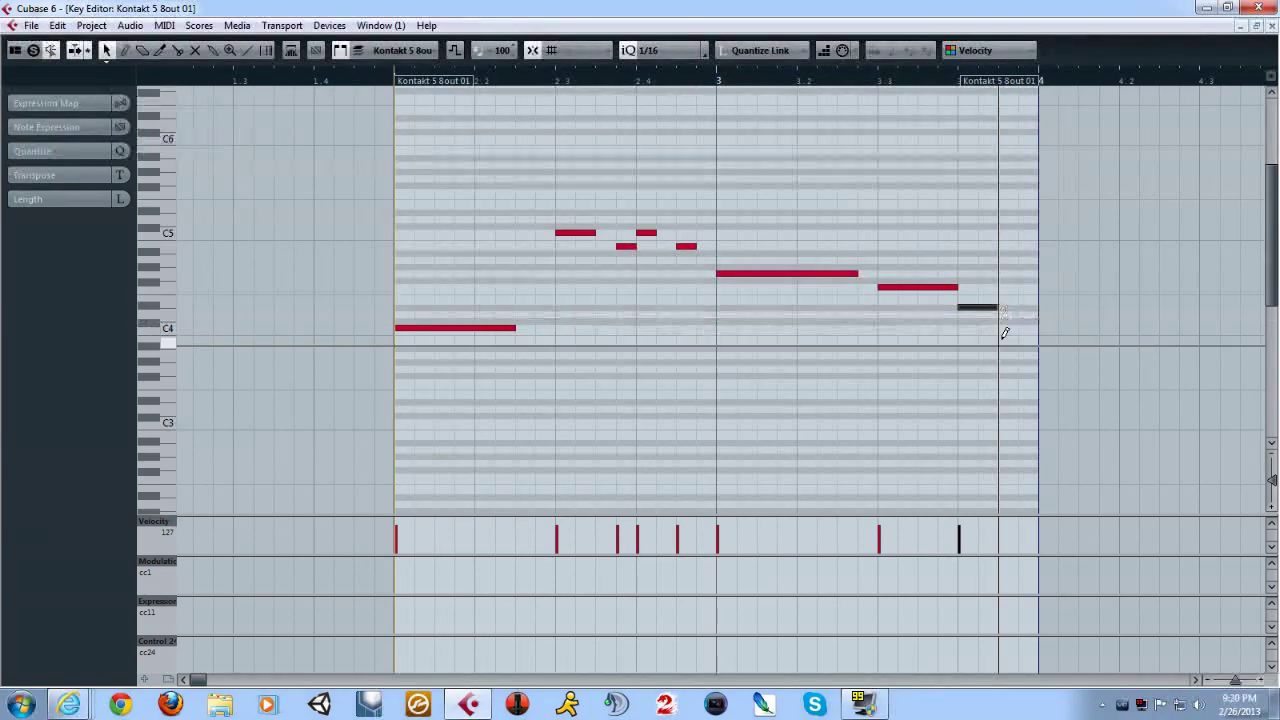
click(1004, 315)
drag(1013, 318, 1038, 315)
Step: Extend the MIDI part to bar 5 and draw a C4 three beats long starting at bar 4
mouse_move(1033, 84)
mouse_down()
mouse_move(1200, 92)
mouse_move(1160, 104)
mouse_move(1183, 106)
mouse_up()
click(877, 329)
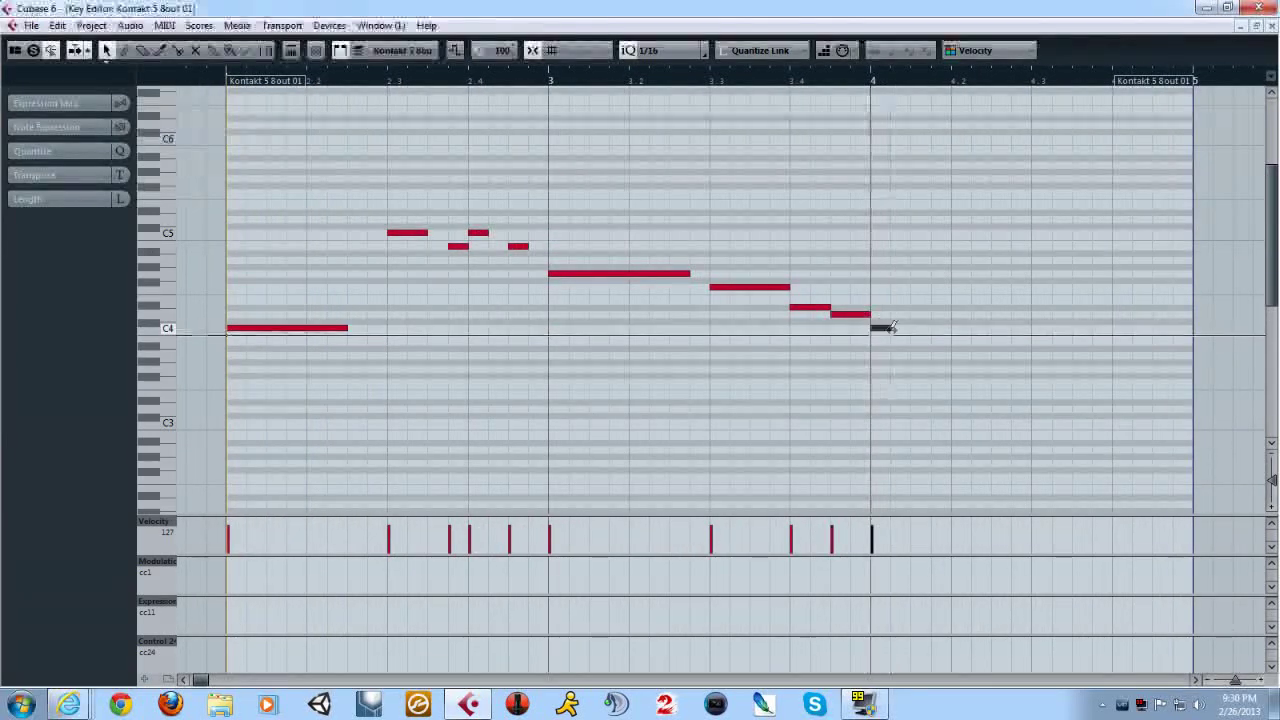
drag(888, 329, 1112, 324)
Step: Place the cursor just before bar 2 and play back the phrase
drag(210, 681, 201, 682)
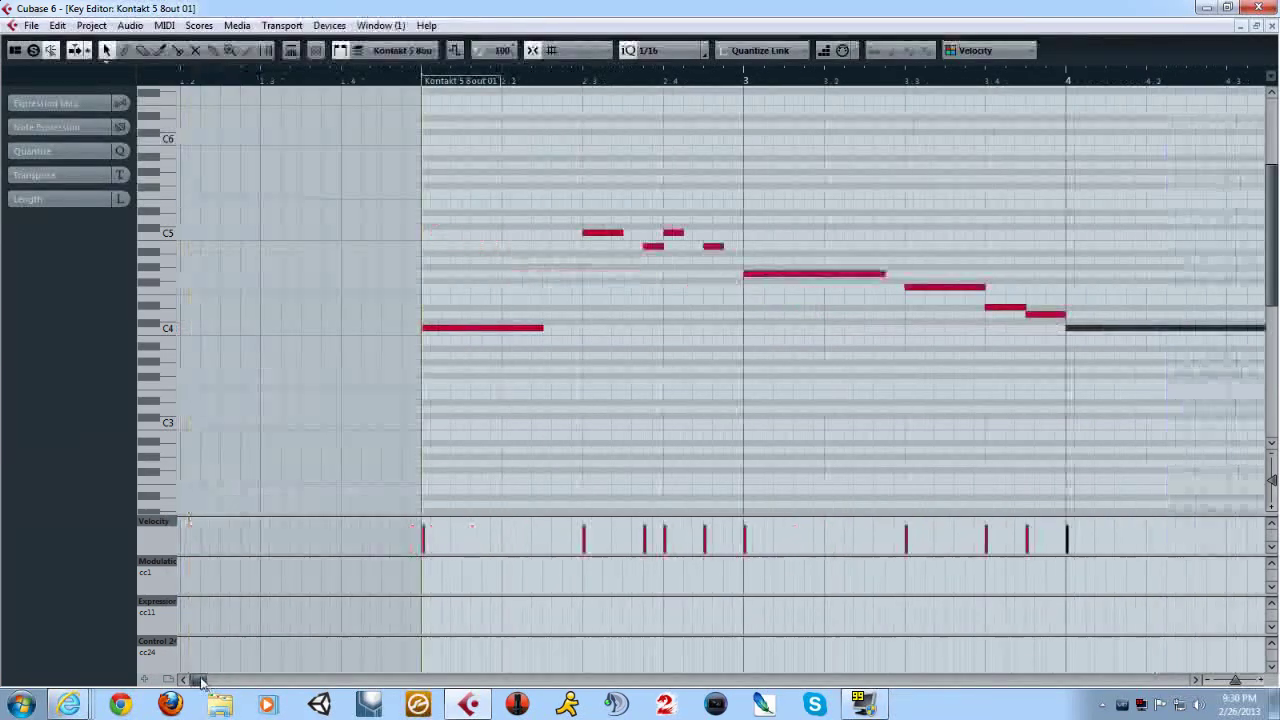
click(393, 84)
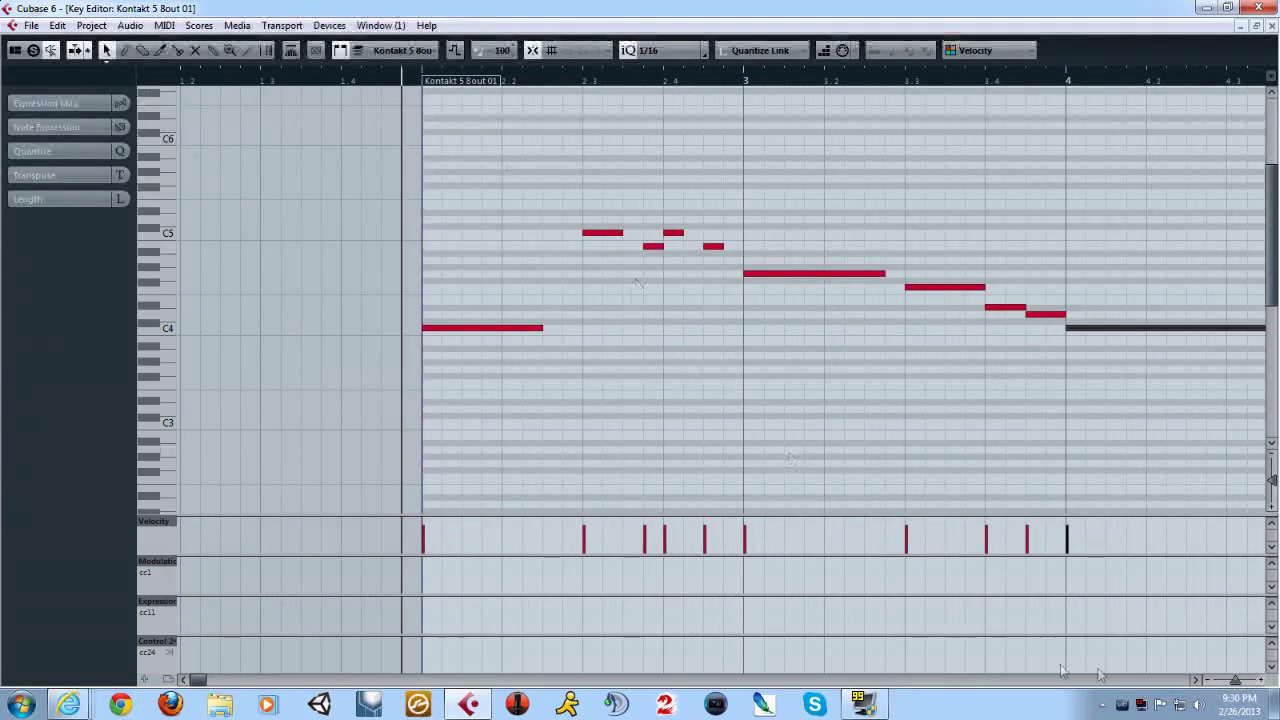
click(1196, 680)
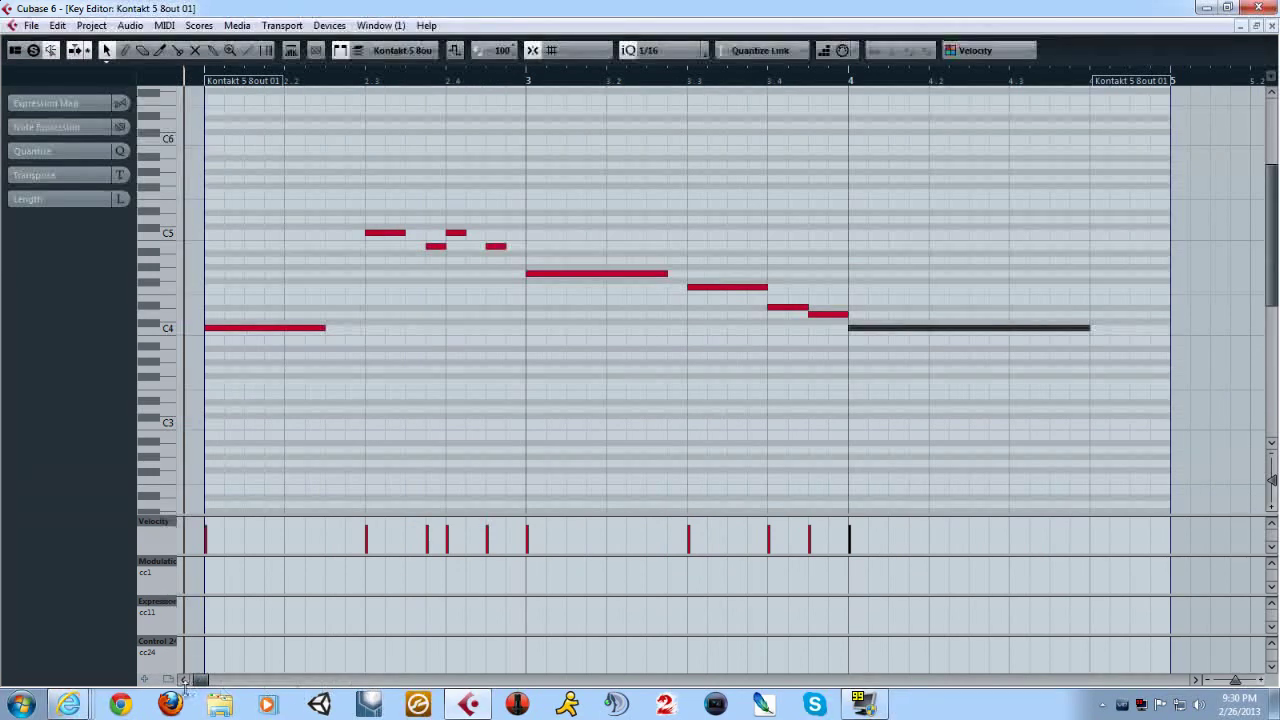
key(space)
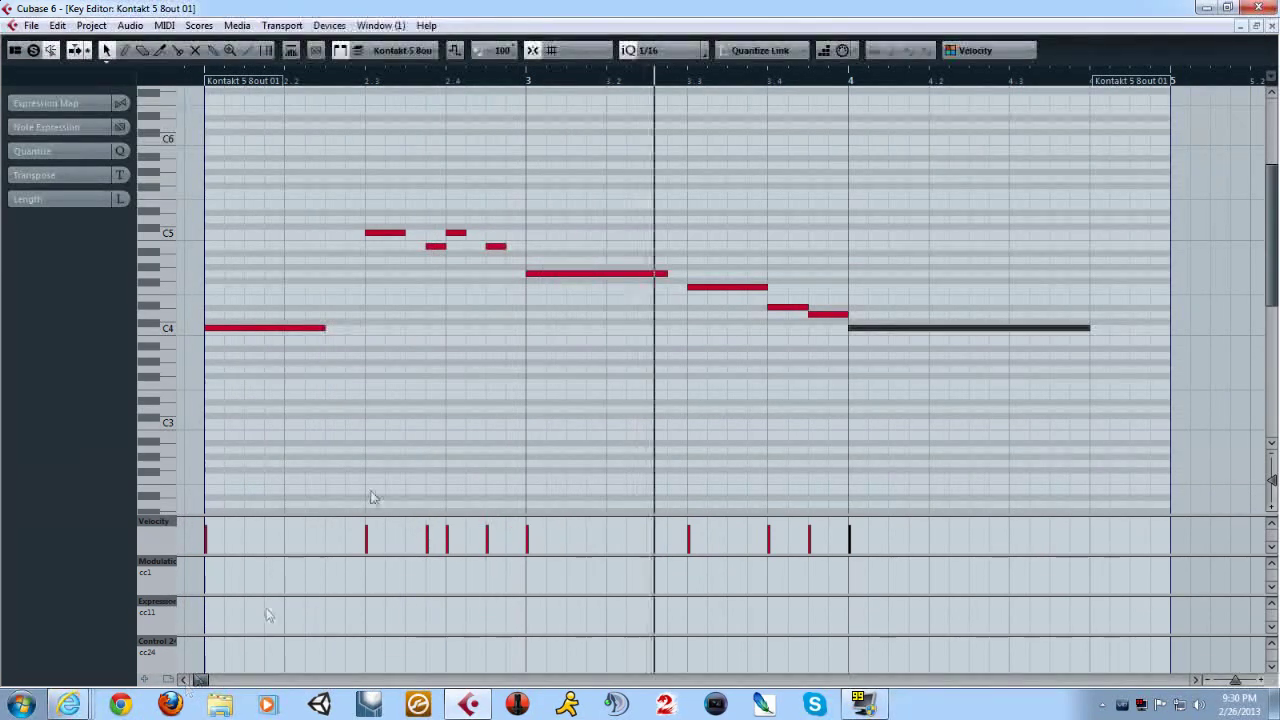
Step: Lengthen the C5 at beat 2.4 and its following B4 to eighth notes and the opening C4 to a half note, then replay the phrase
drag(465, 232, 520, 246)
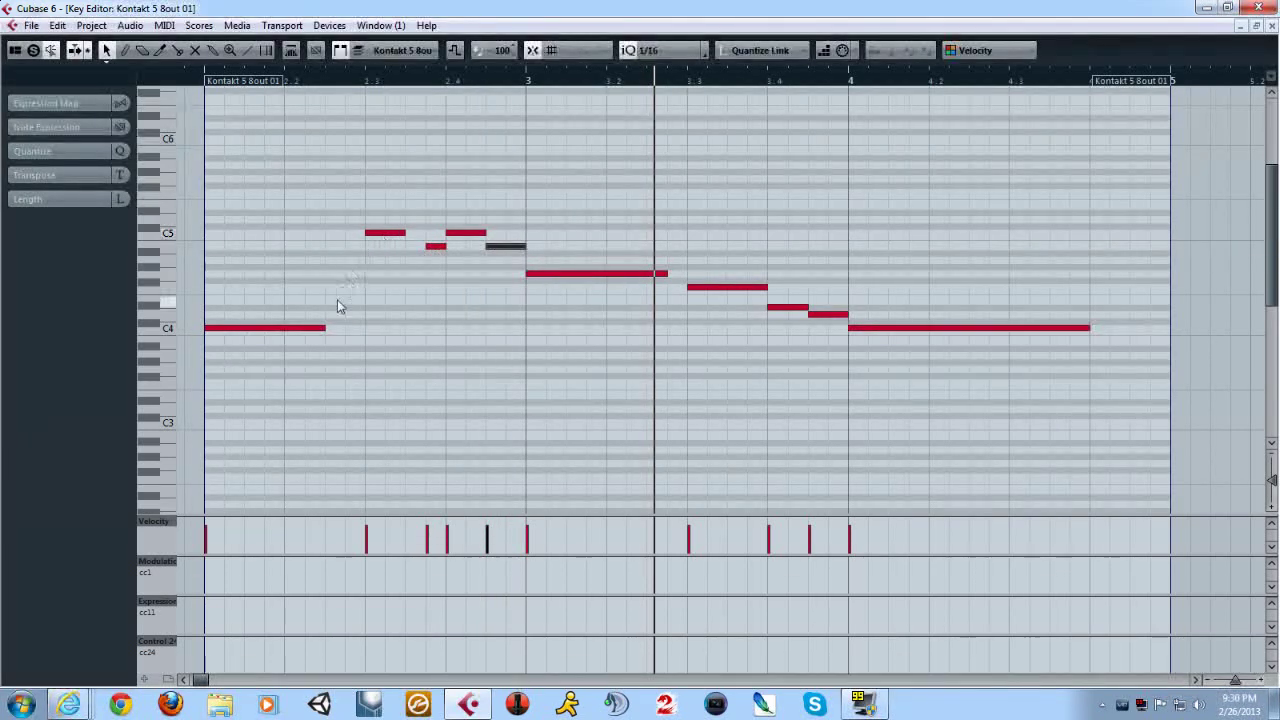
drag(320, 327, 366, 328)
click(187, 84)
key(space)
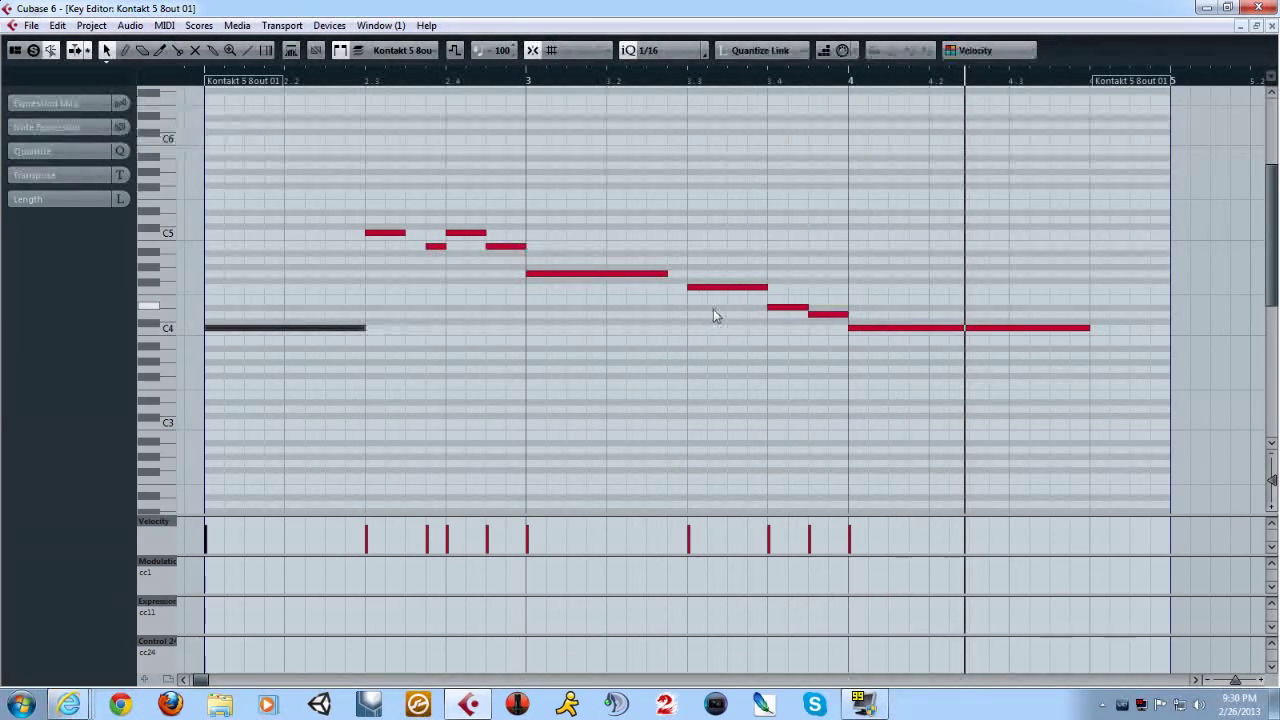
Step: Raise the D#4 at beat 3.4 to E4 and play the phrase again from just before bar 2
drag(793, 310, 793, 302)
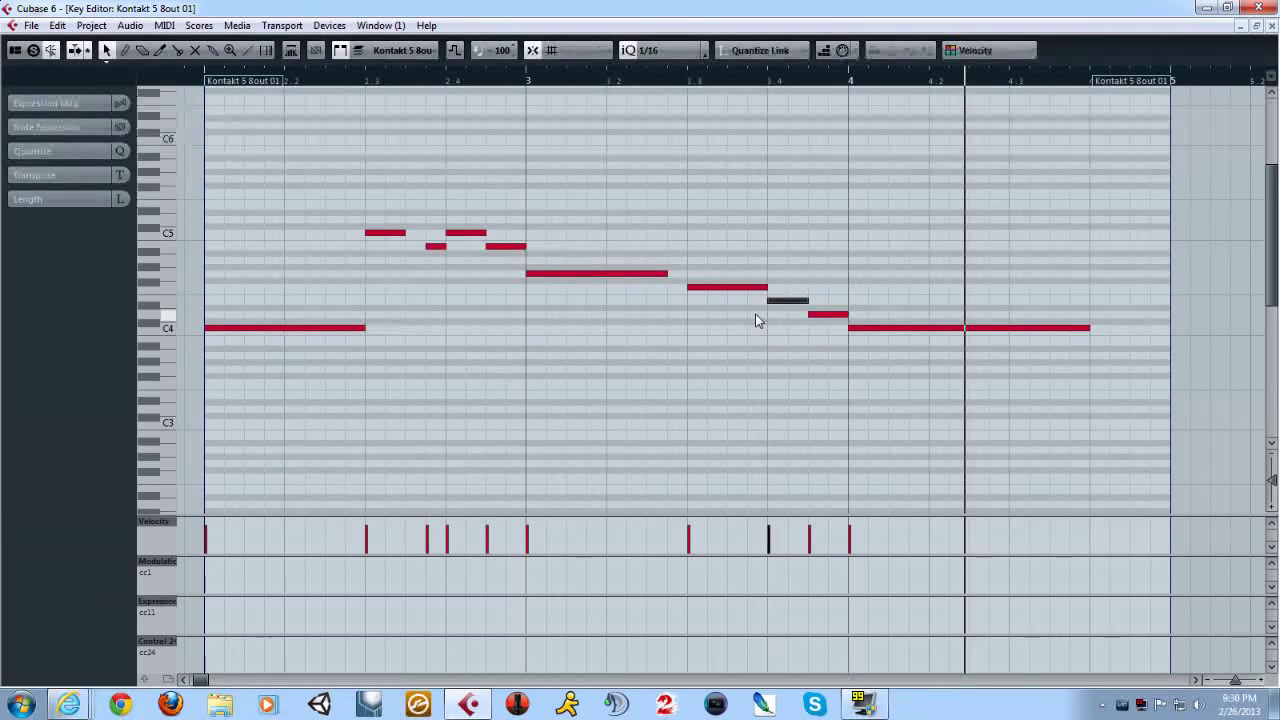
click(655, 318)
click(195, 82)
key(space)
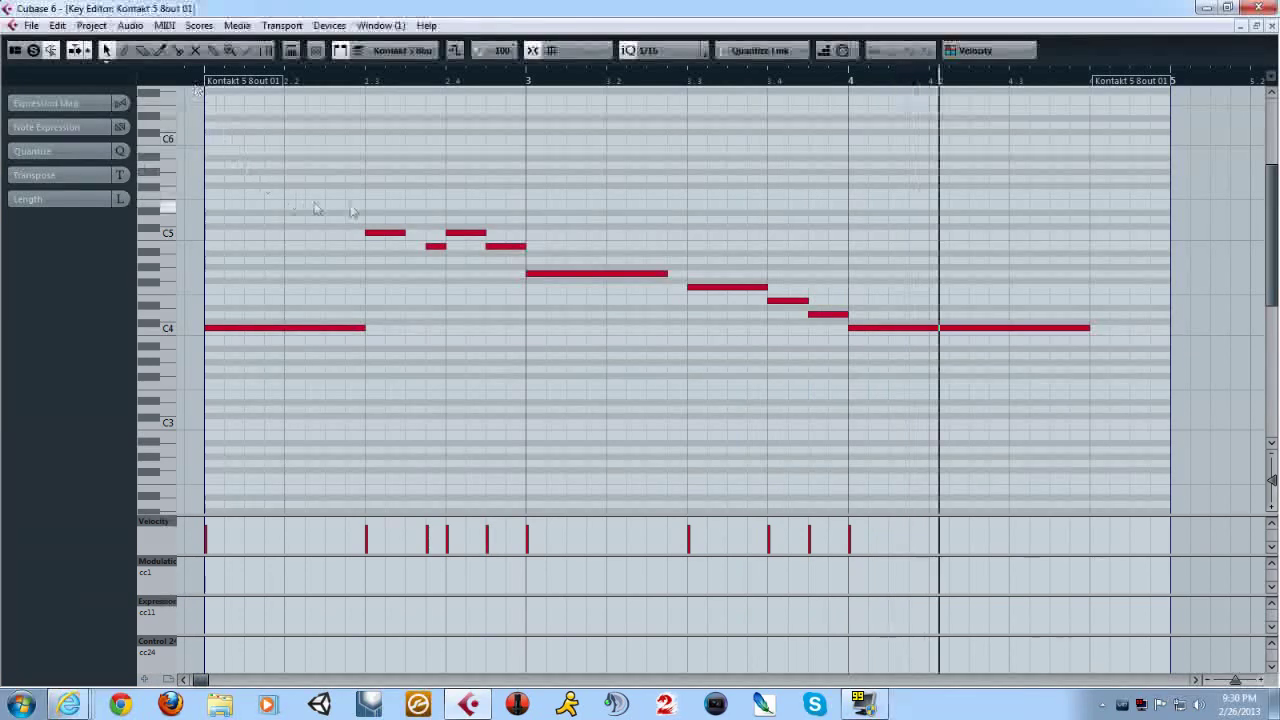
Step: Erase the E4 at beat 3.4
drag(453, 210, 1150, 510)
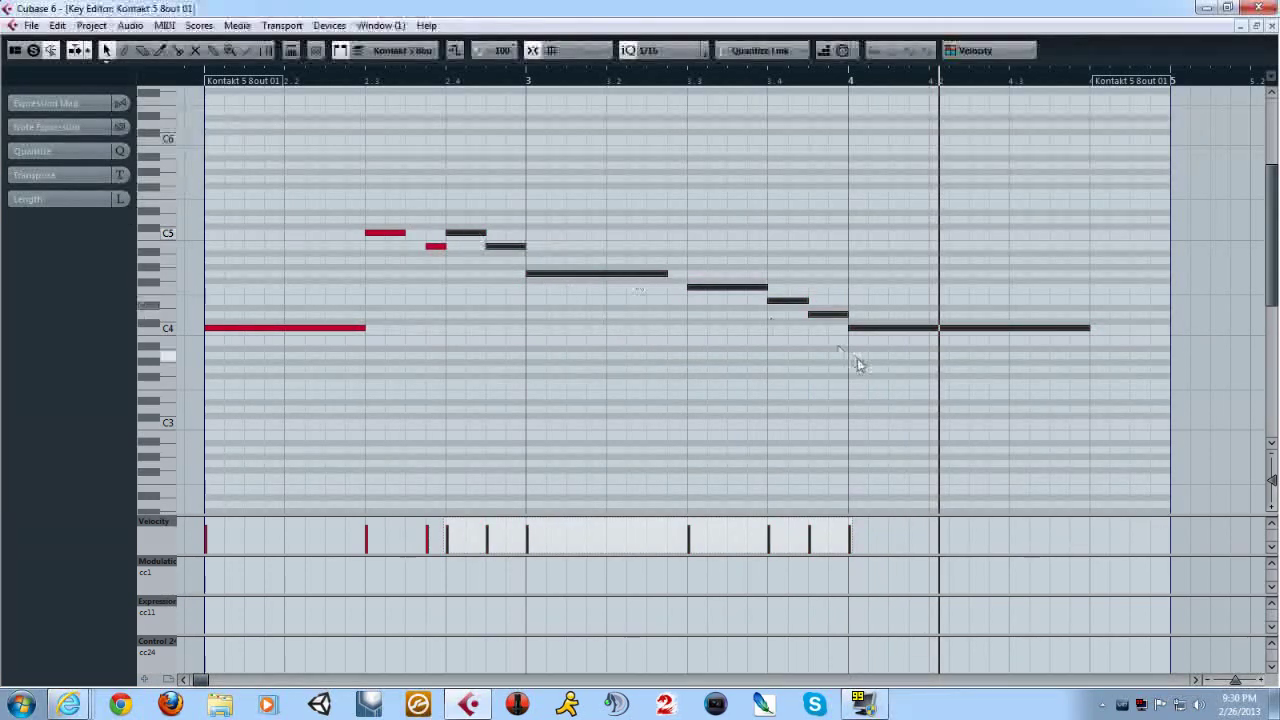
click(793, 337)
right_click(826, 345)
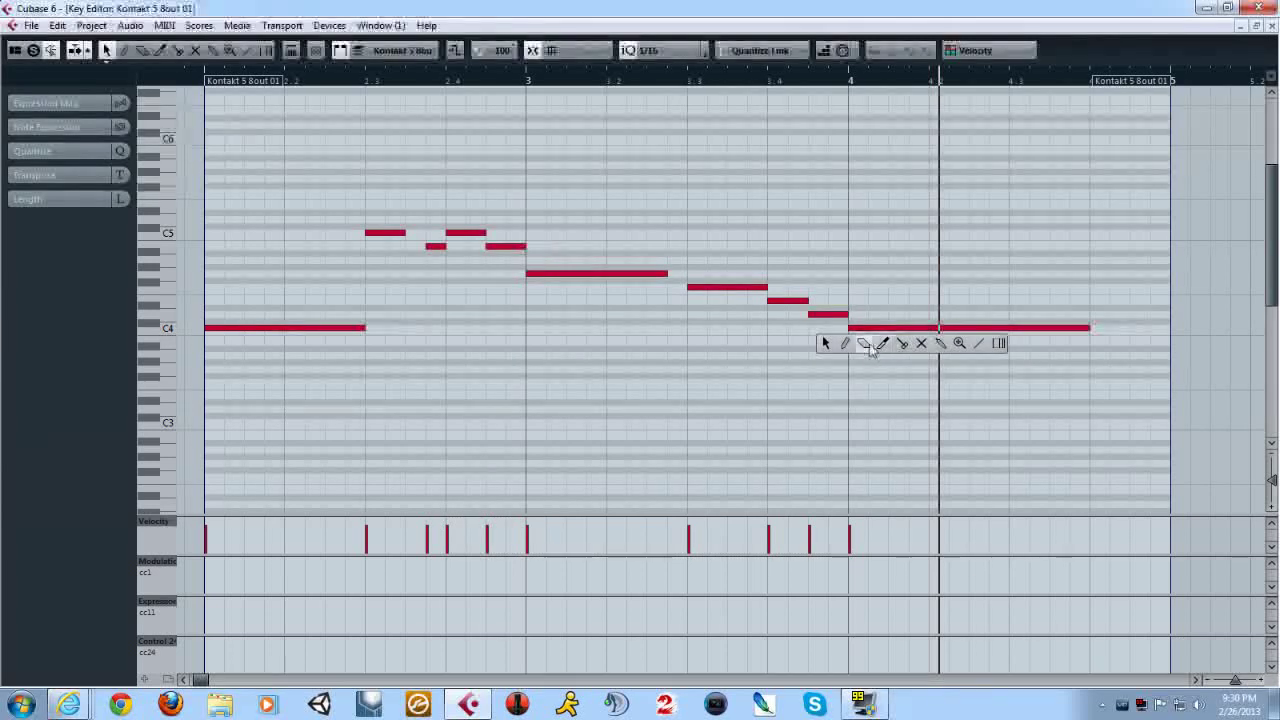
click(864, 343)
click(790, 300)
right_click(782, 316)
click(781, 315)
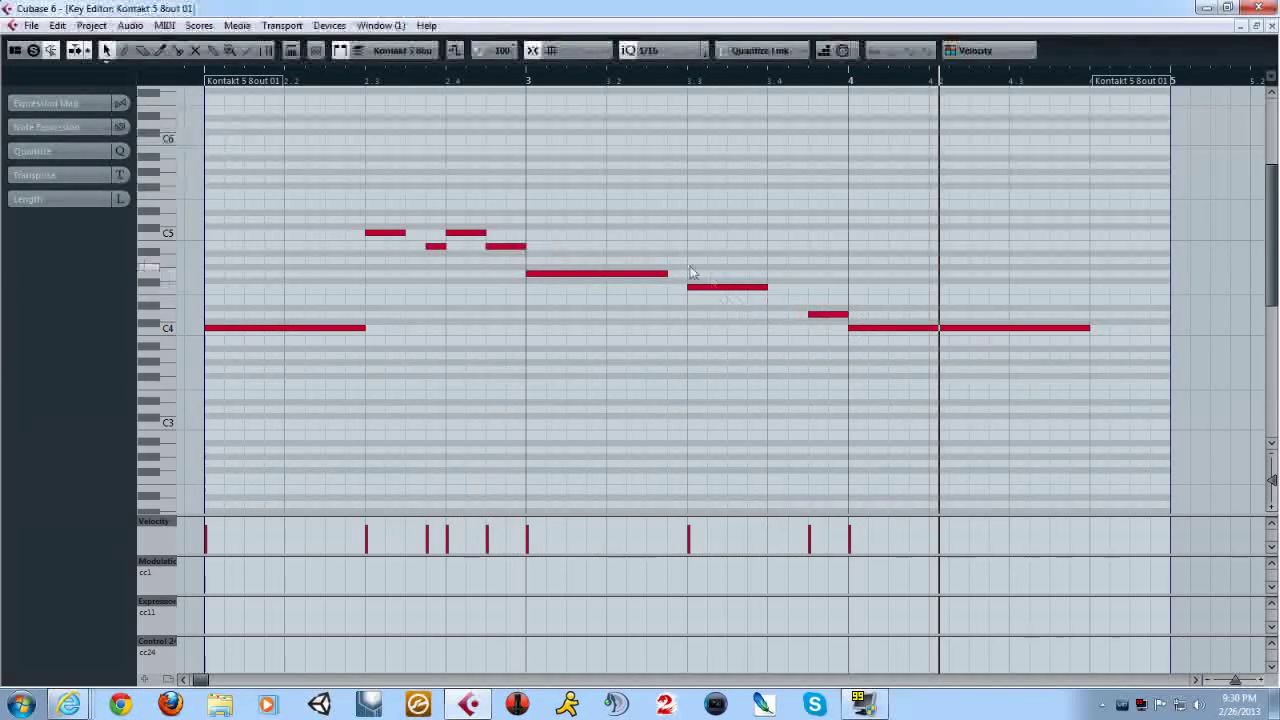
Step: Move the C5, B4, G4 and F4 from beat 2.4 onward an eighth note later and fit the preceding B4 at 2.4 as an eighth note
drag(472, 211, 725, 356)
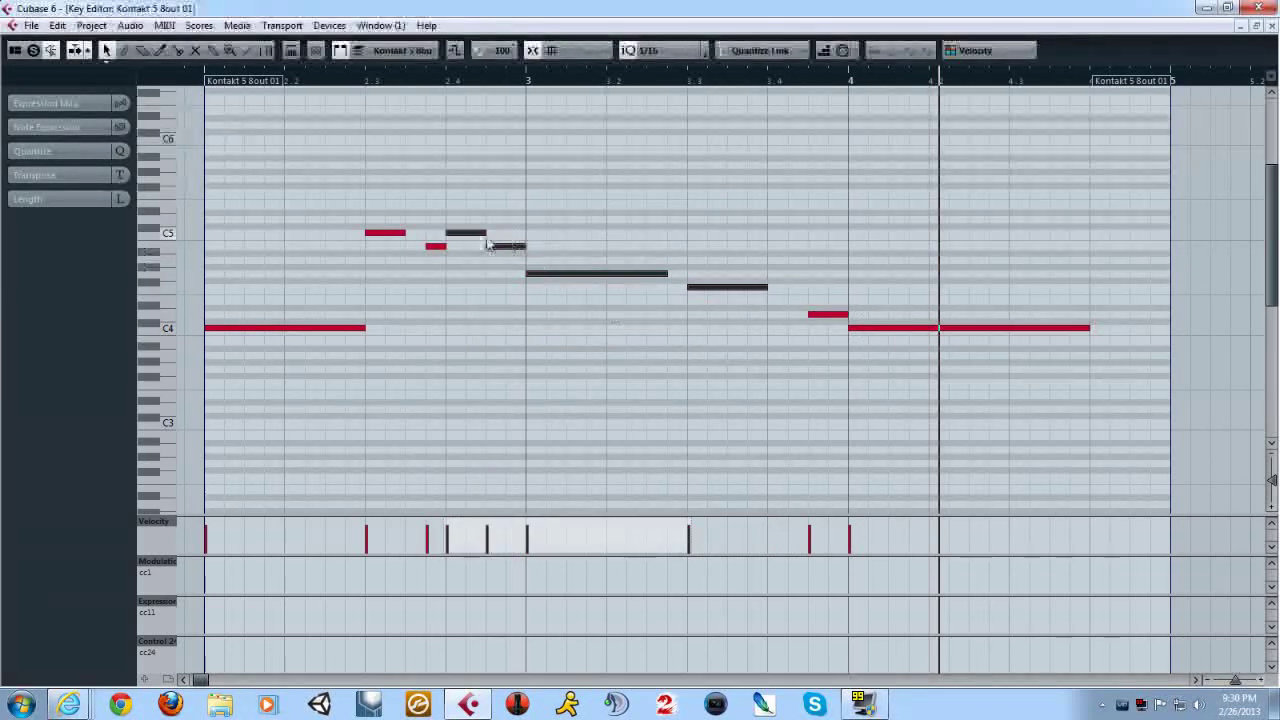
mouse_move(474, 241)
mouse_down()
mouse_move(510, 246)
mouse_move(462, 253)
mouse_move(484, 248)
mouse_up()
click(477, 264)
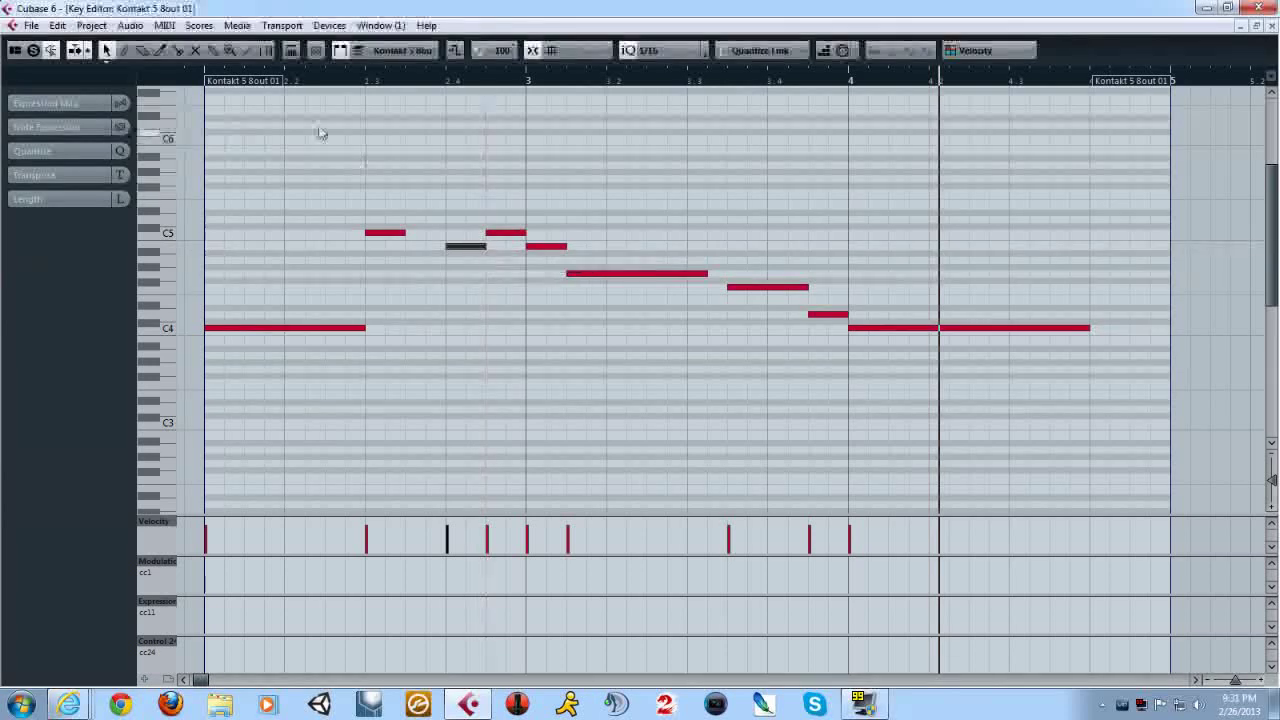
Step: Play the revised phrase from just before bar 2 and lengthen the C5 at beat 2.3 to a quarter note
click(198, 82)
key(space)
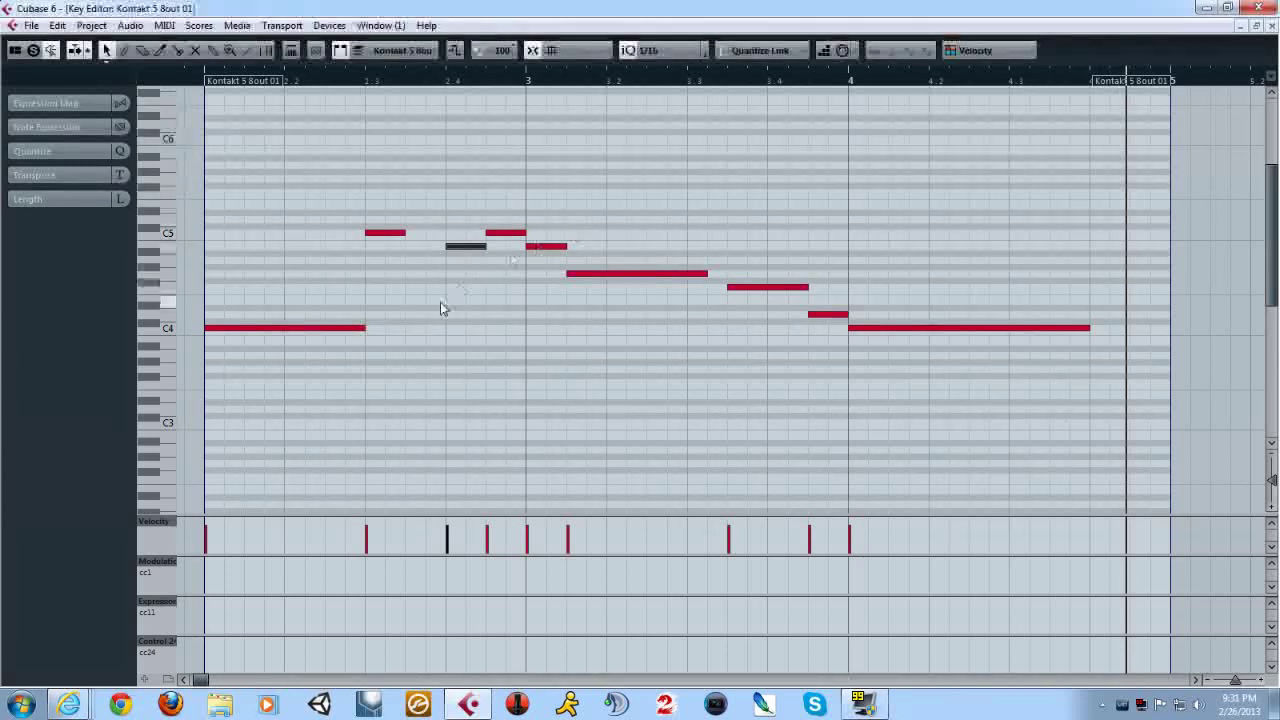
drag(400, 231, 446, 236)
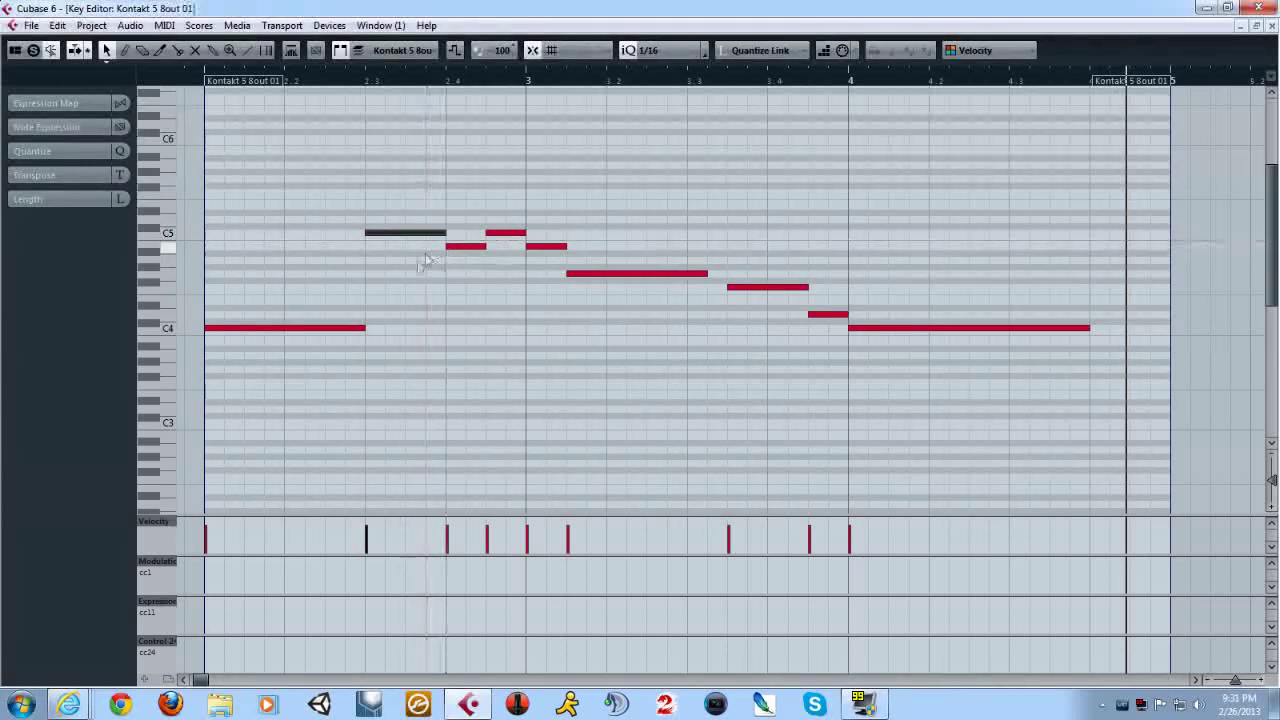
Step: Return to the Project window and reopen the MIDI part to review the edited phrase
click(1271, 27)
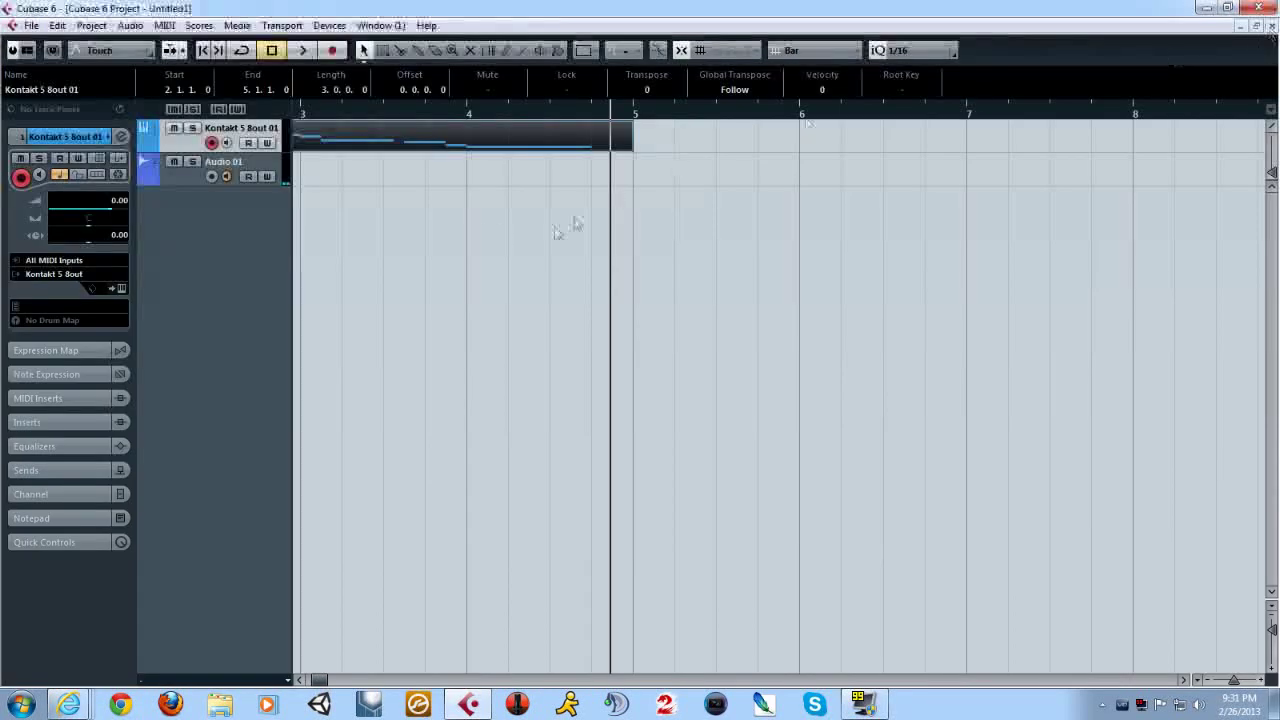
click(306, 680)
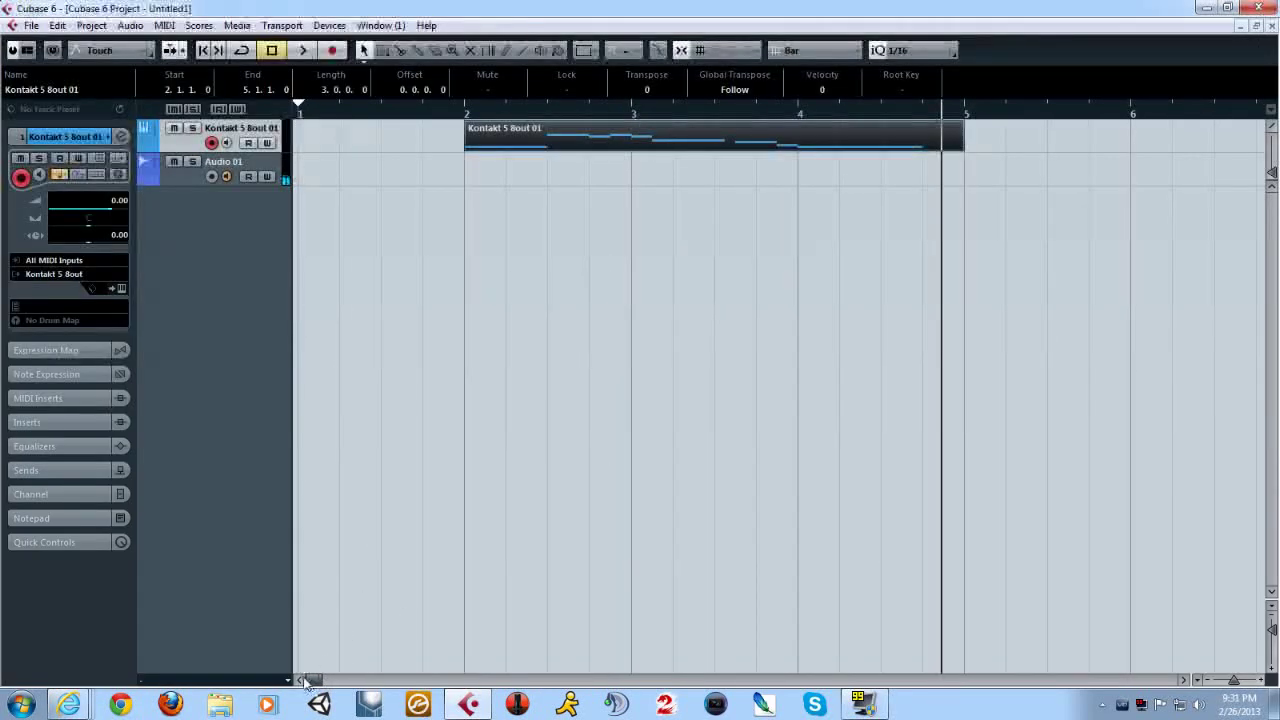
click(666, 149)
double_click(548, 141)
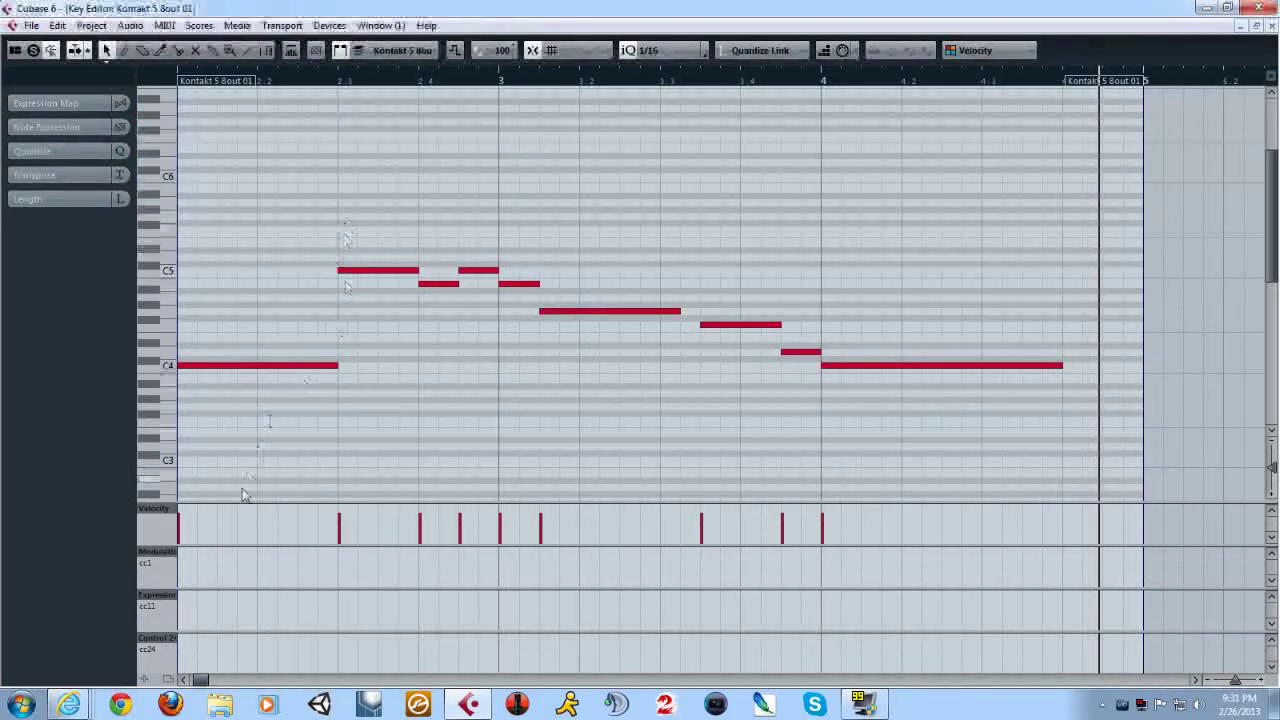
click(185, 681)
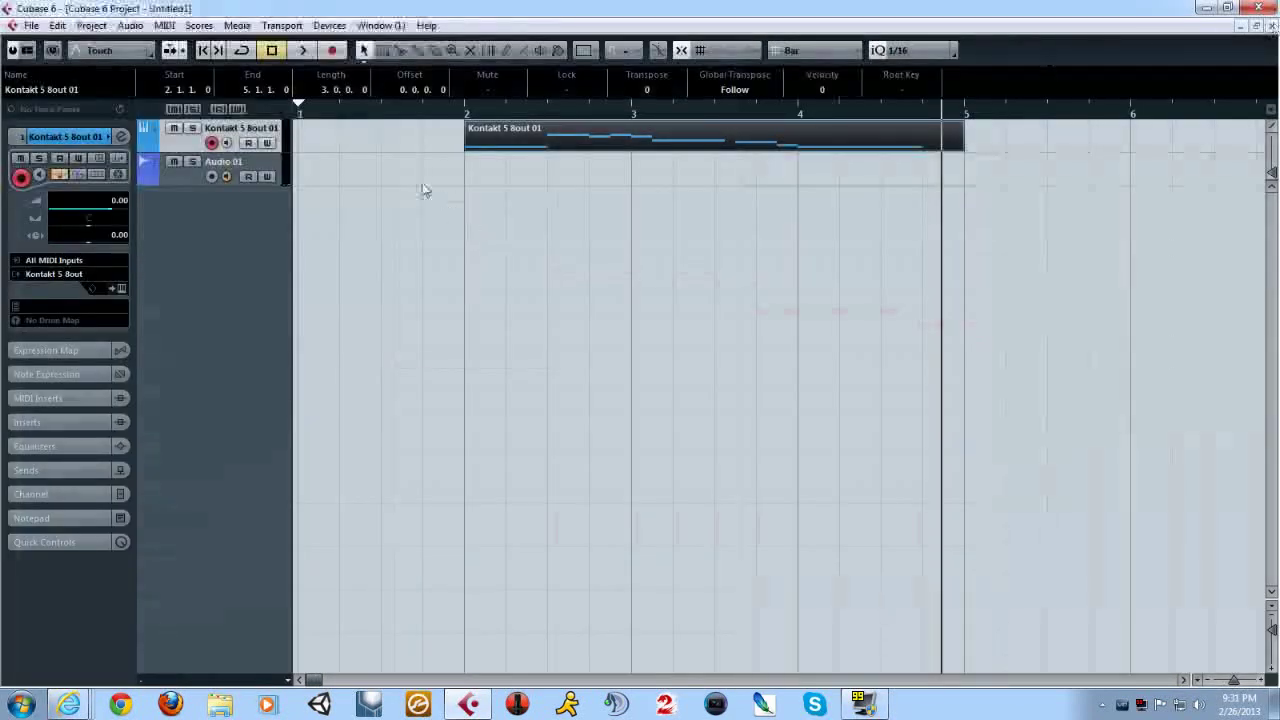
Step: Add one instrument track using the Kontakt 5 8out instrument
right_click(201, 247)
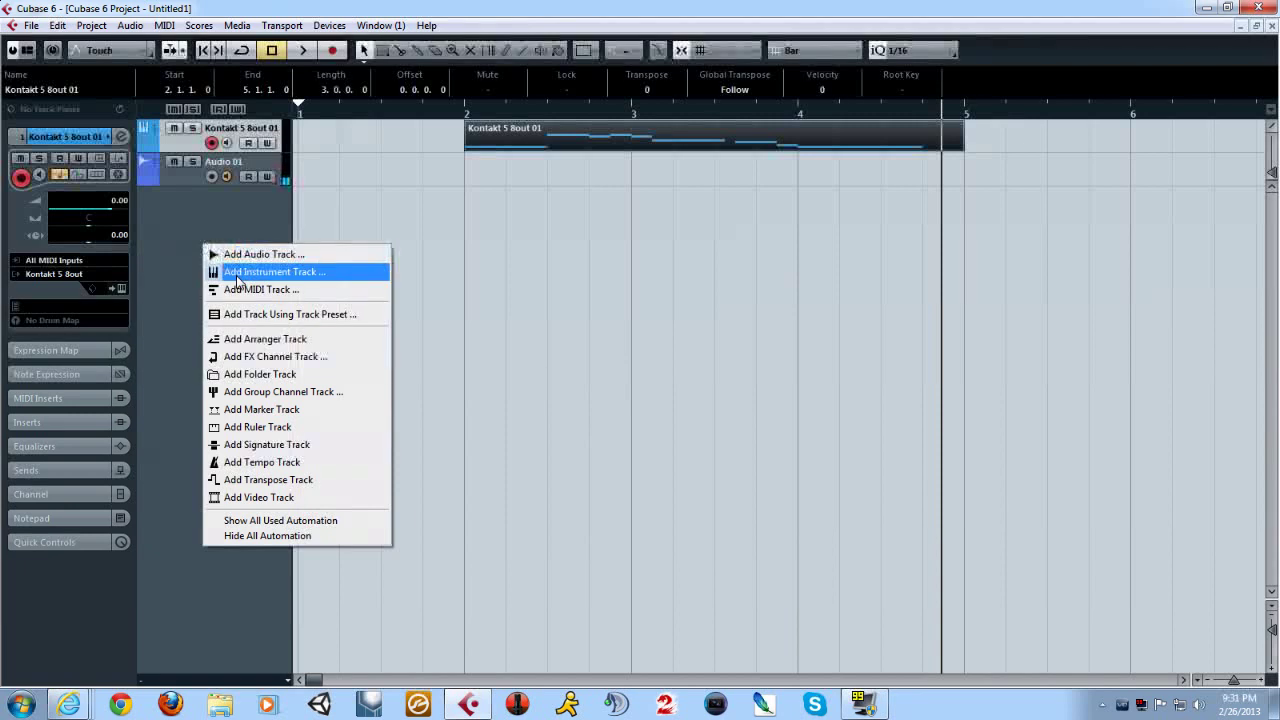
click(285, 270)
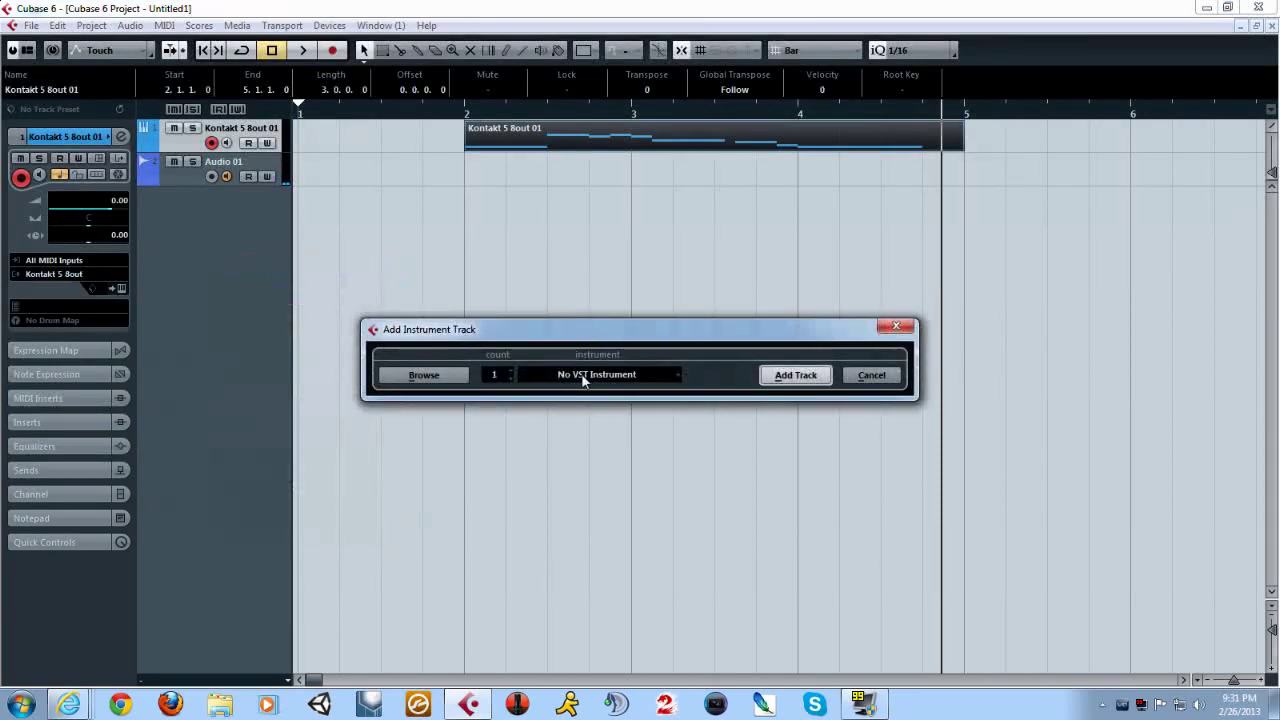
click(585, 376)
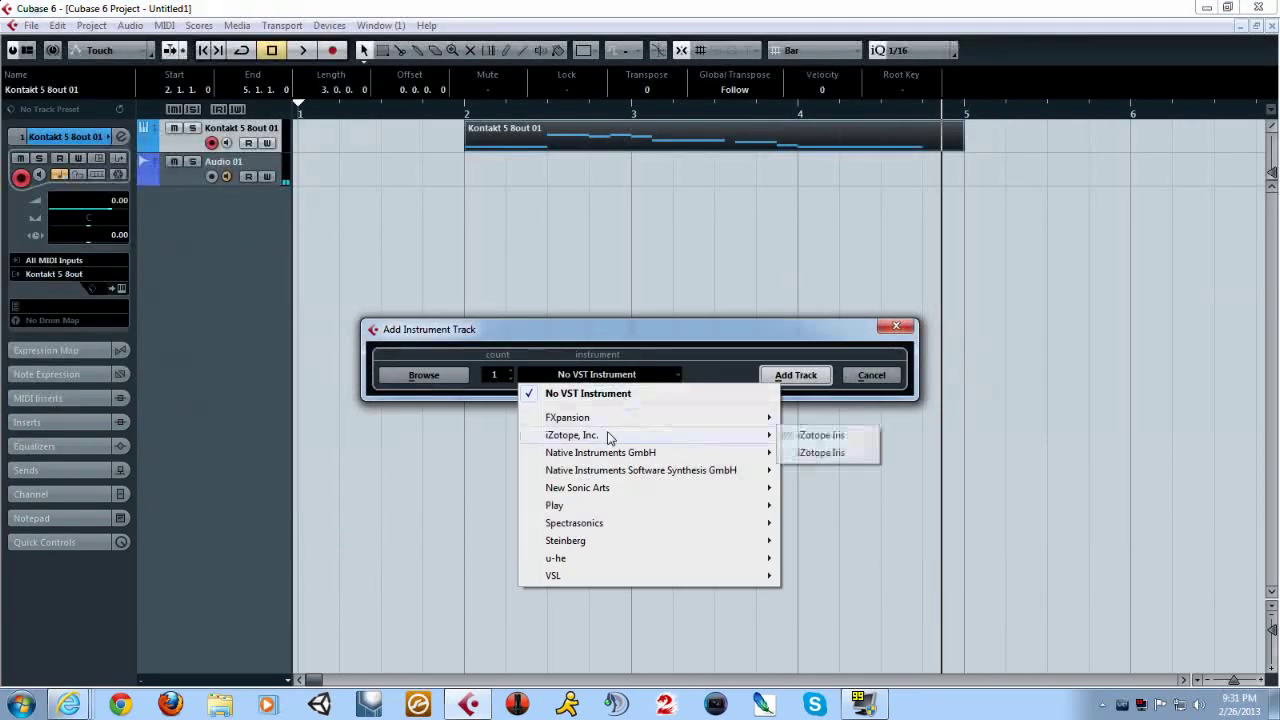
mouse_move(648, 456)
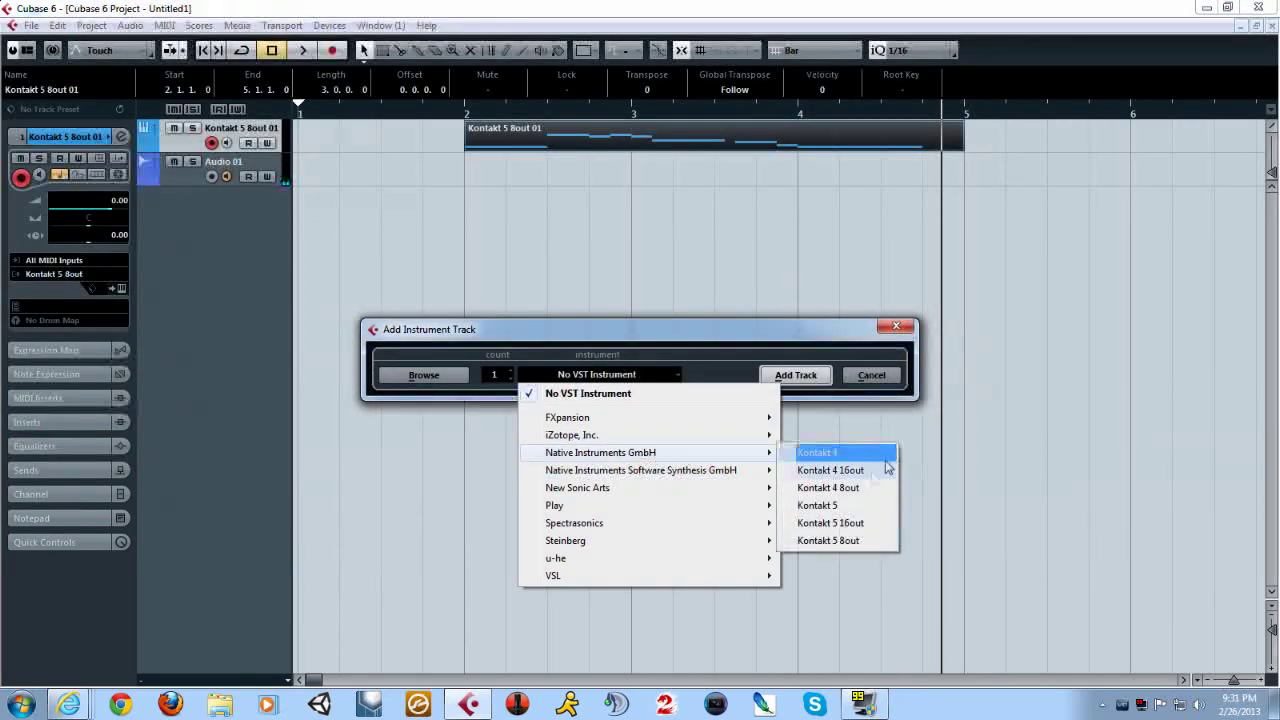
click(850, 541)
click(798, 376)
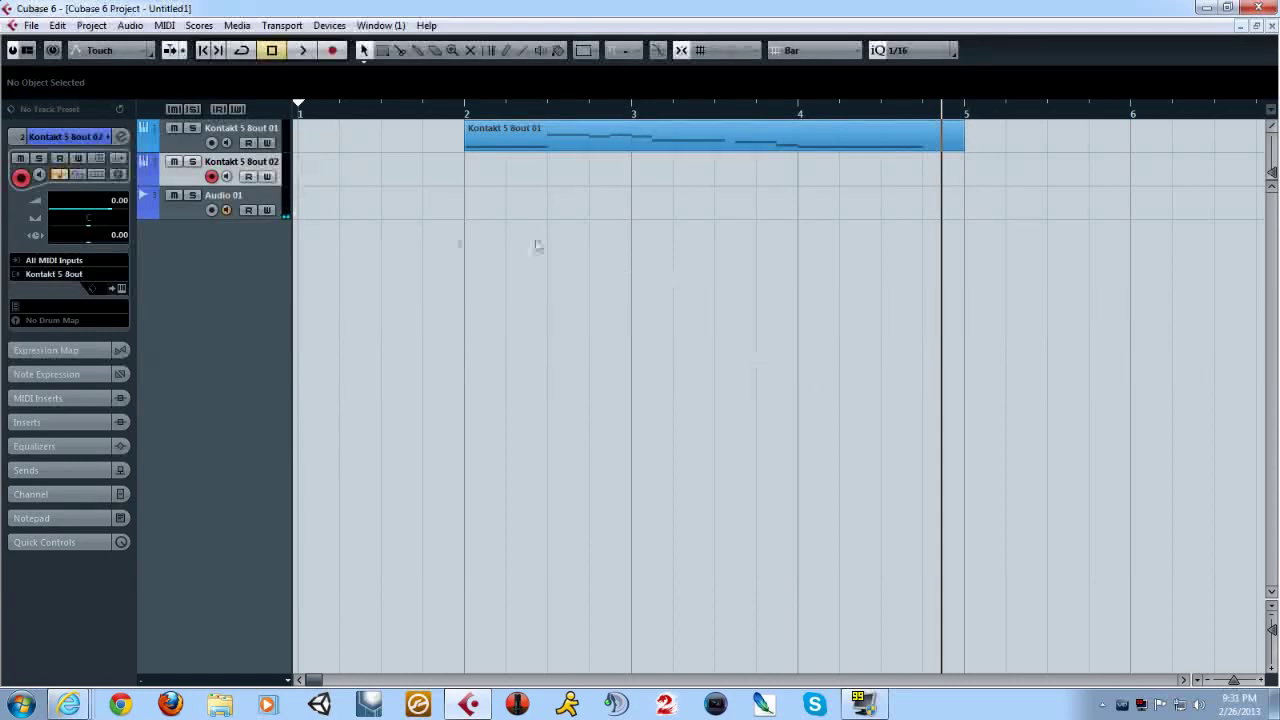
Step: Open the second track's Kontakt instrument and list the long 18 Violins patches of the EWQLSO Gold Ed PRO XP library
click(121, 289)
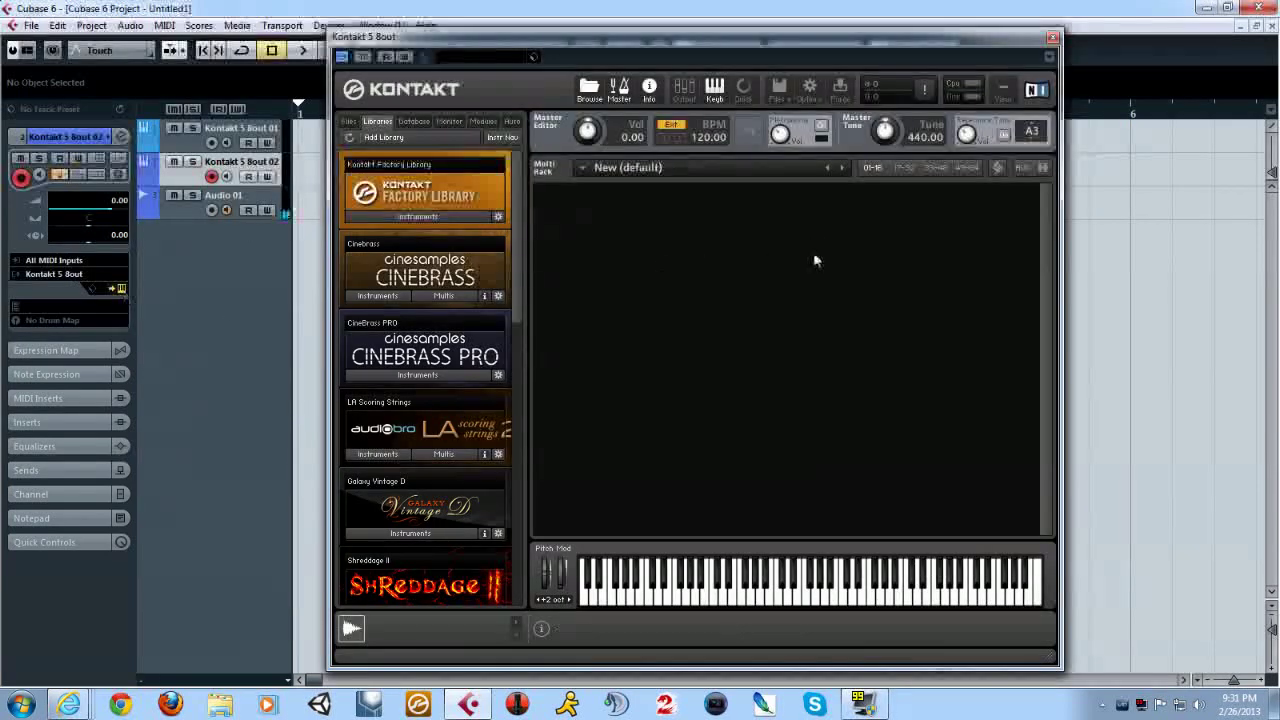
drag(523, 312, 523, 576)
click(379, 528)
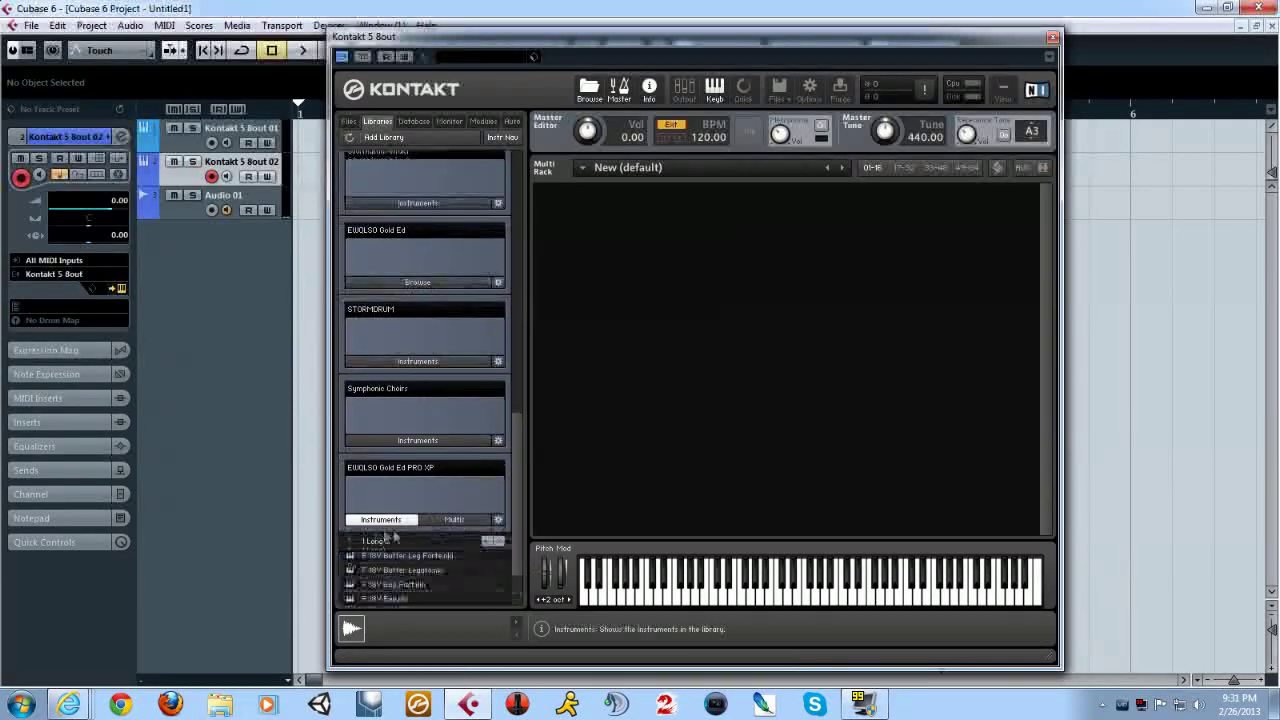
scroll(525, 420, down, 5)
scroll(516, 512, down, 3)
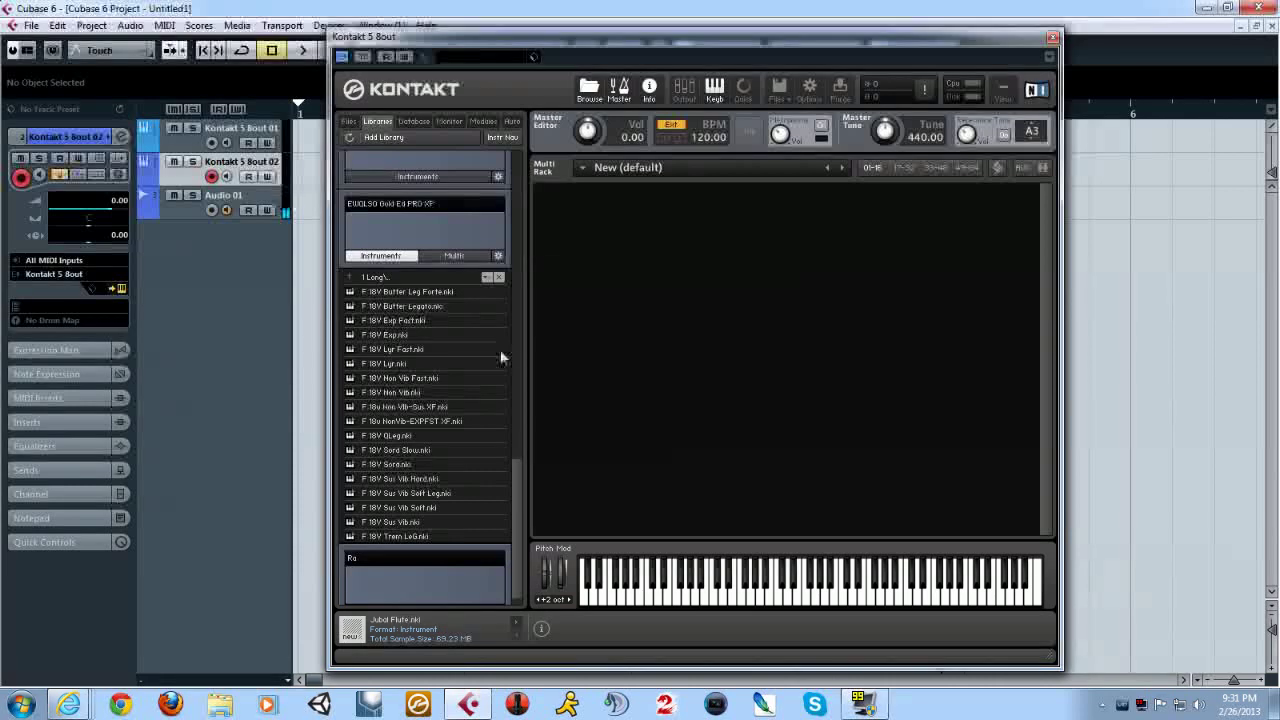
Step: Load the F 18V Butter Leg Forte patch, resolving its missing samples from the East West folder on the Dorian (K:) drive
click(441, 292)
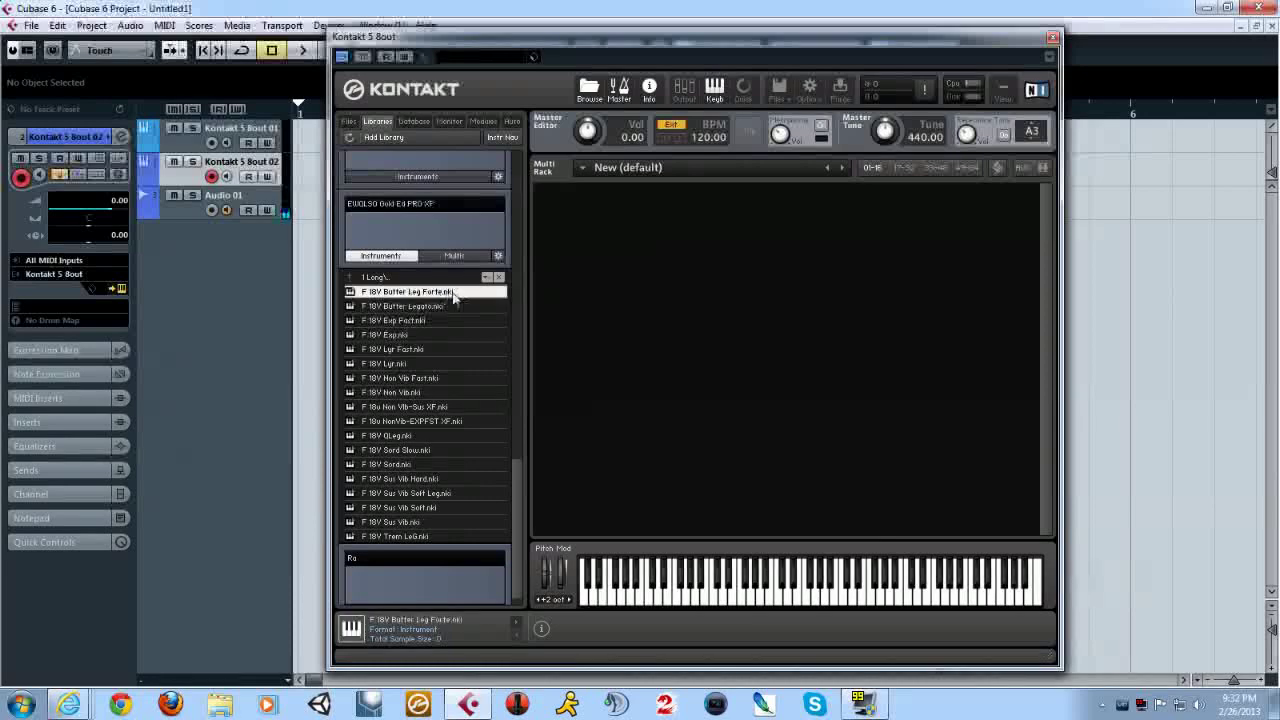
double_click(452, 292)
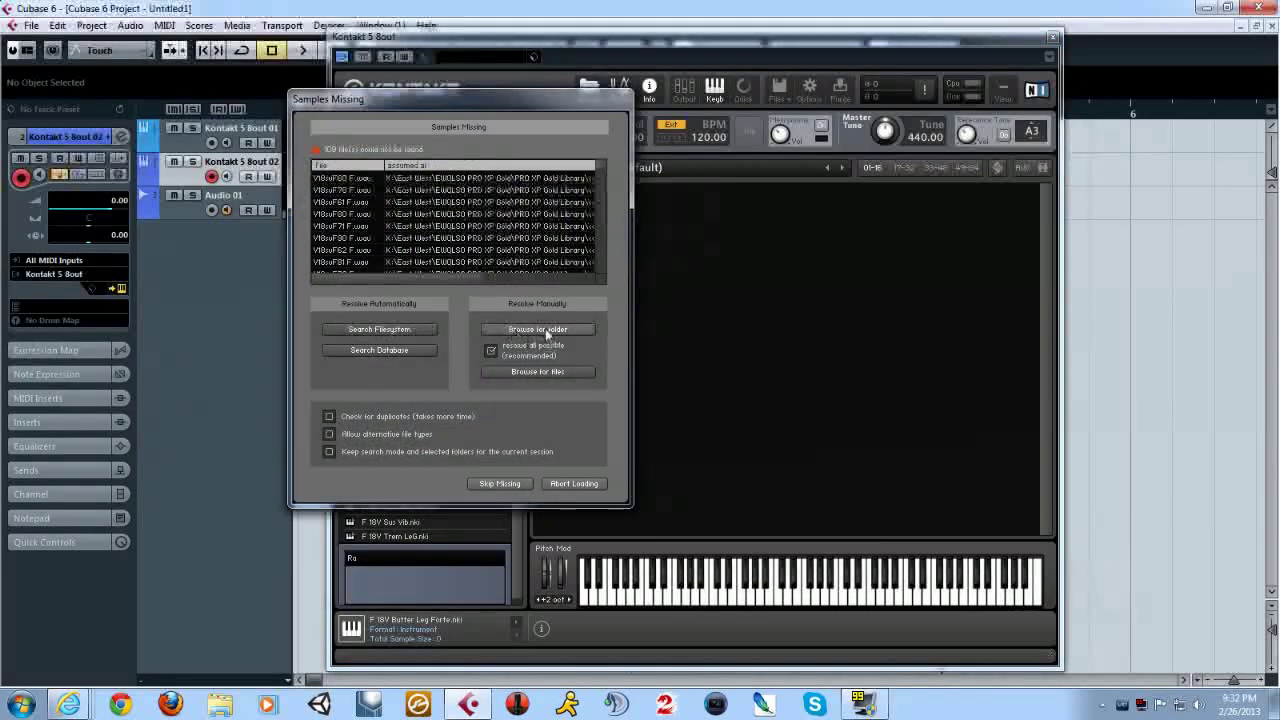
click(545, 328)
click(597, 462)
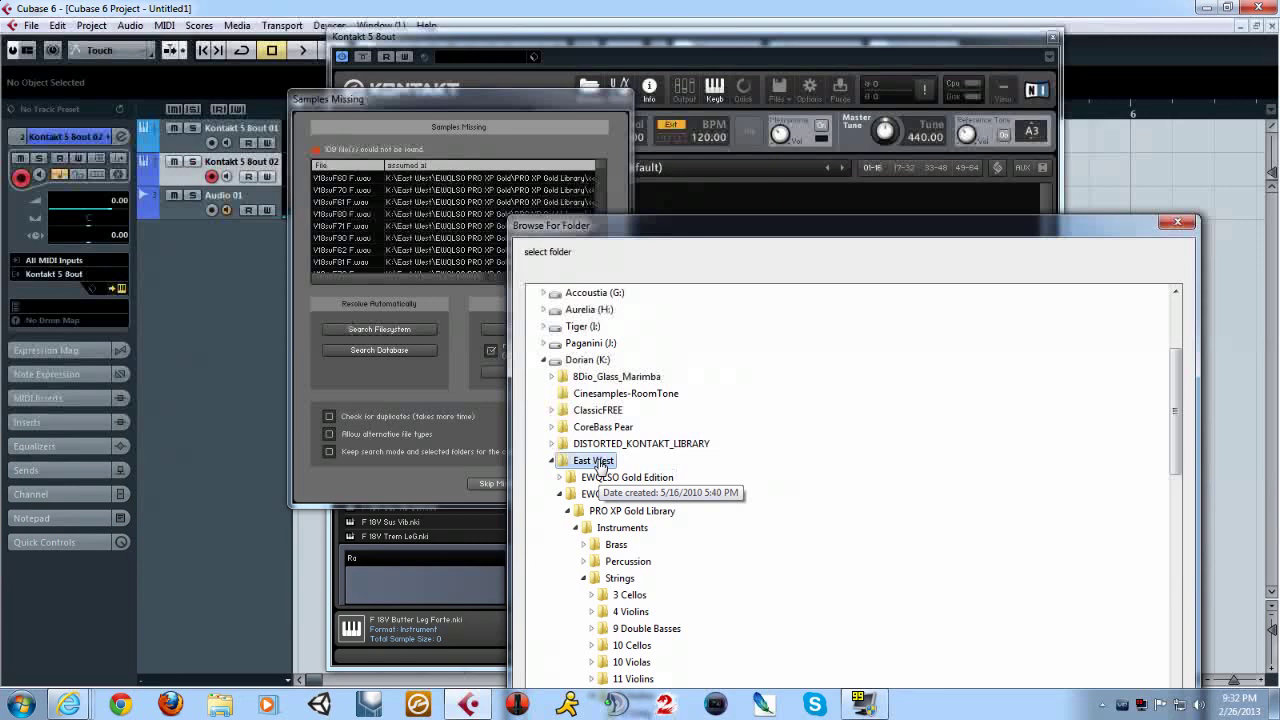
key(Return)
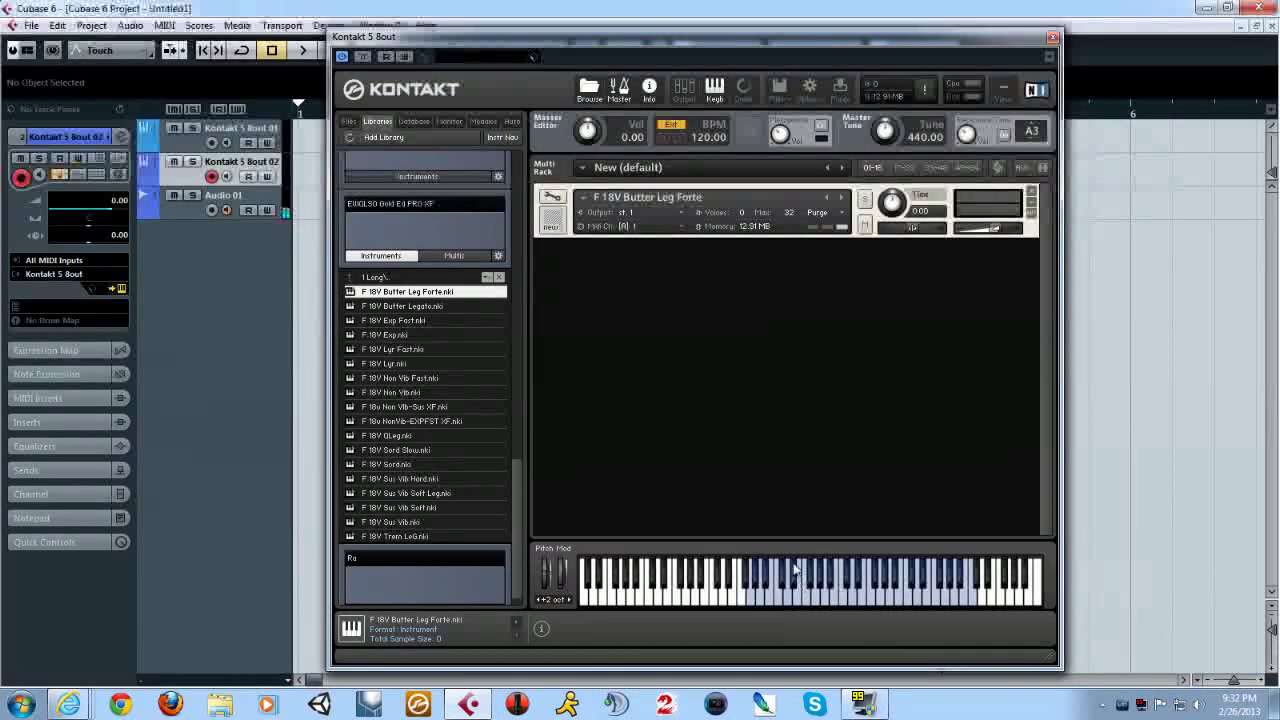
Step: Audition the Butter Leg Forte patch with a few notes on Kontakt's on-screen keyboard
click(804, 593)
click(861, 593)
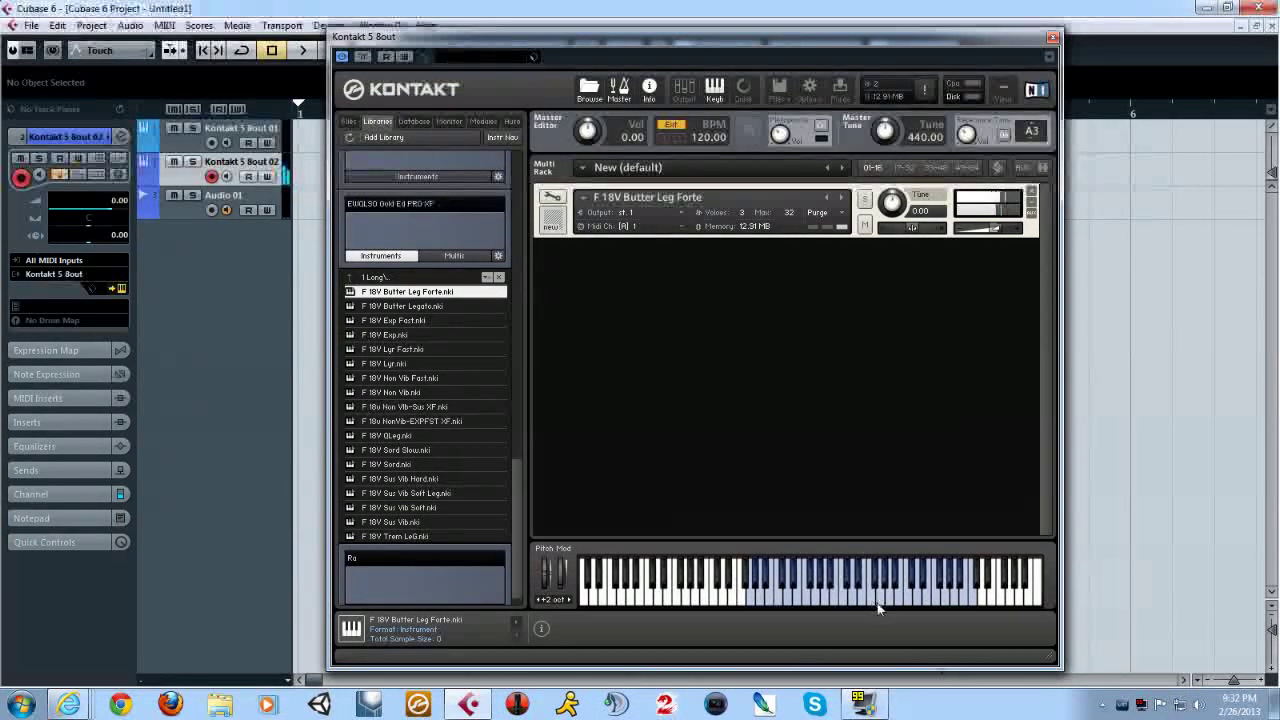
click(879, 590)
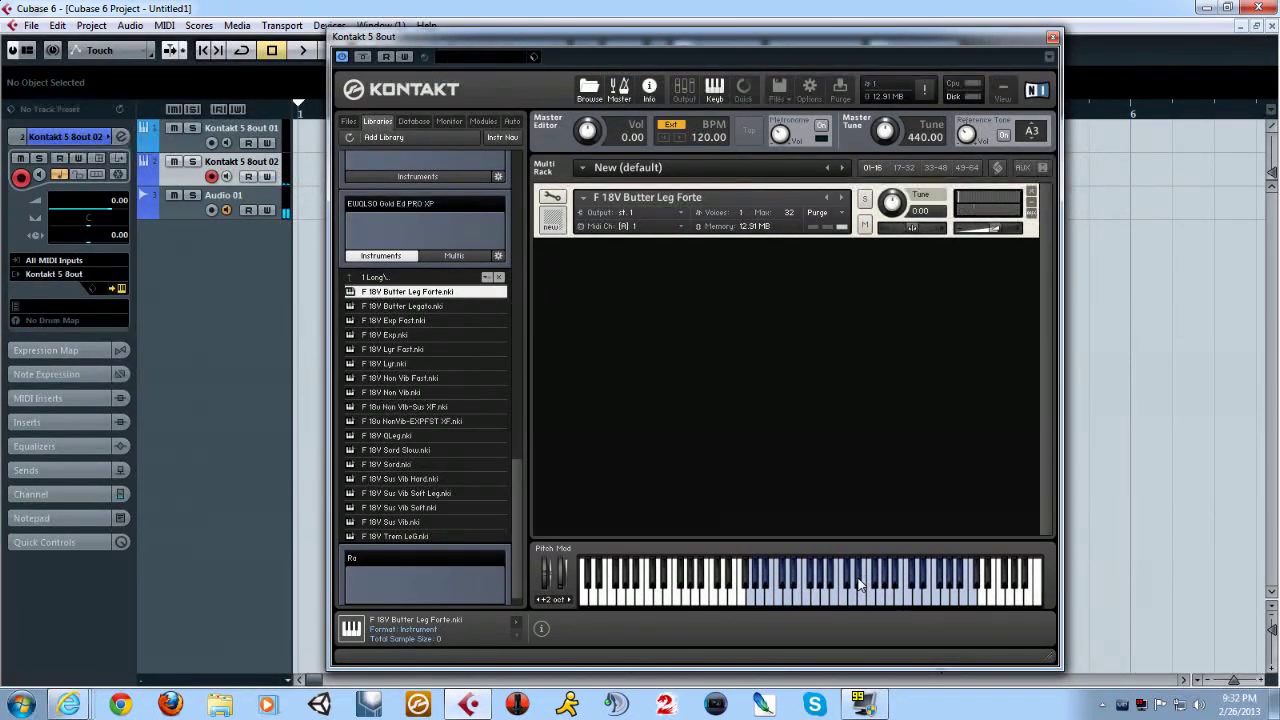
Step: Replace the Butter Leg Forte patch with F 18V Exp Fast, resolving its missing samples from the East West folder
drag(868, 42, 965, 28)
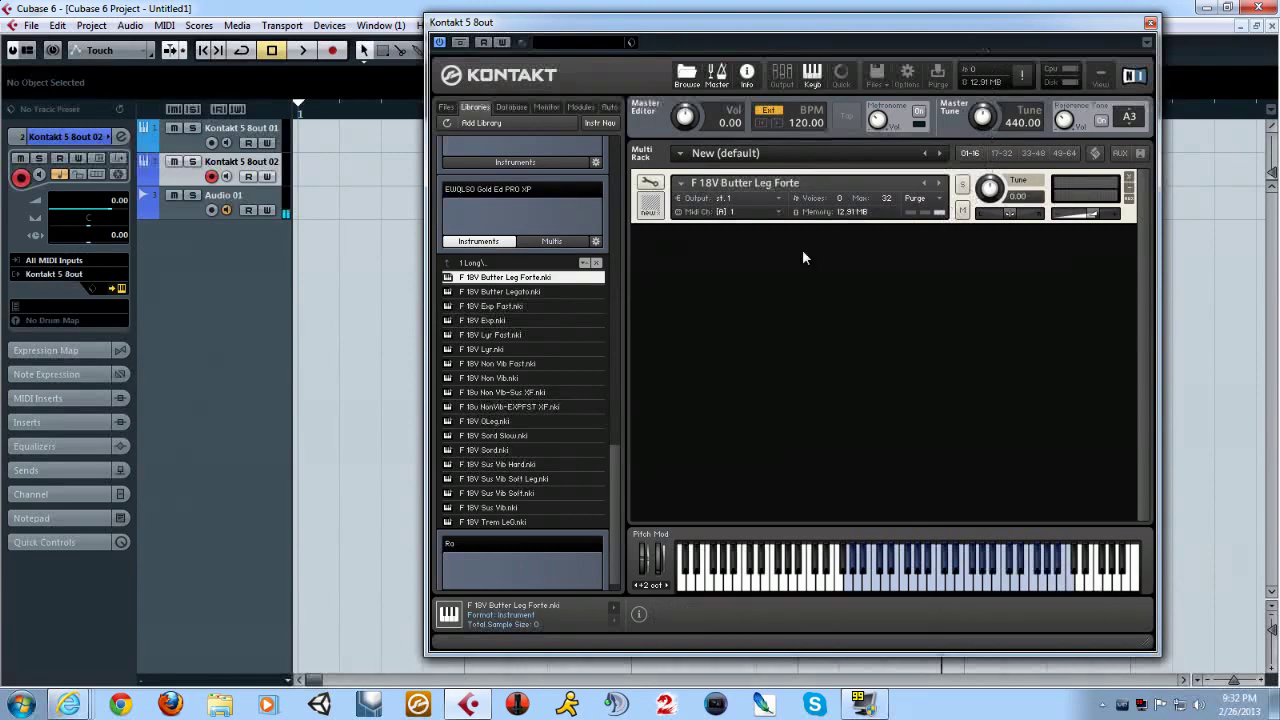
click(510, 308)
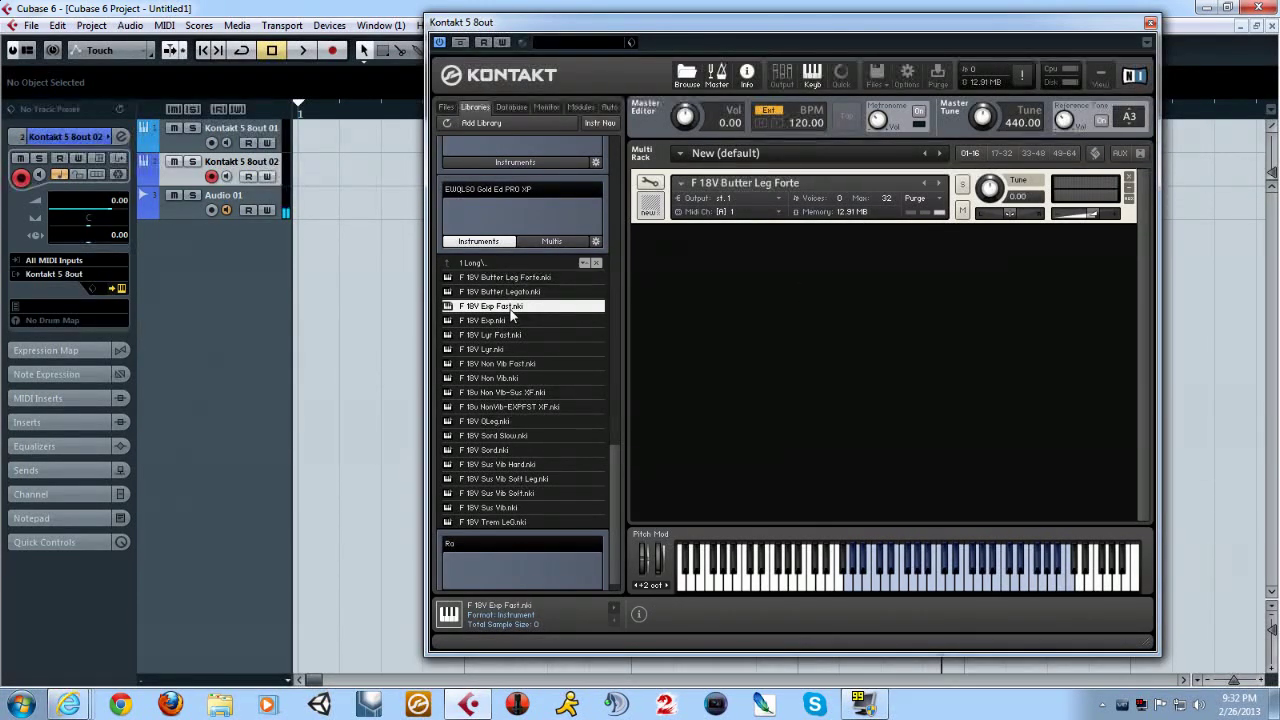
click(1130, 178)
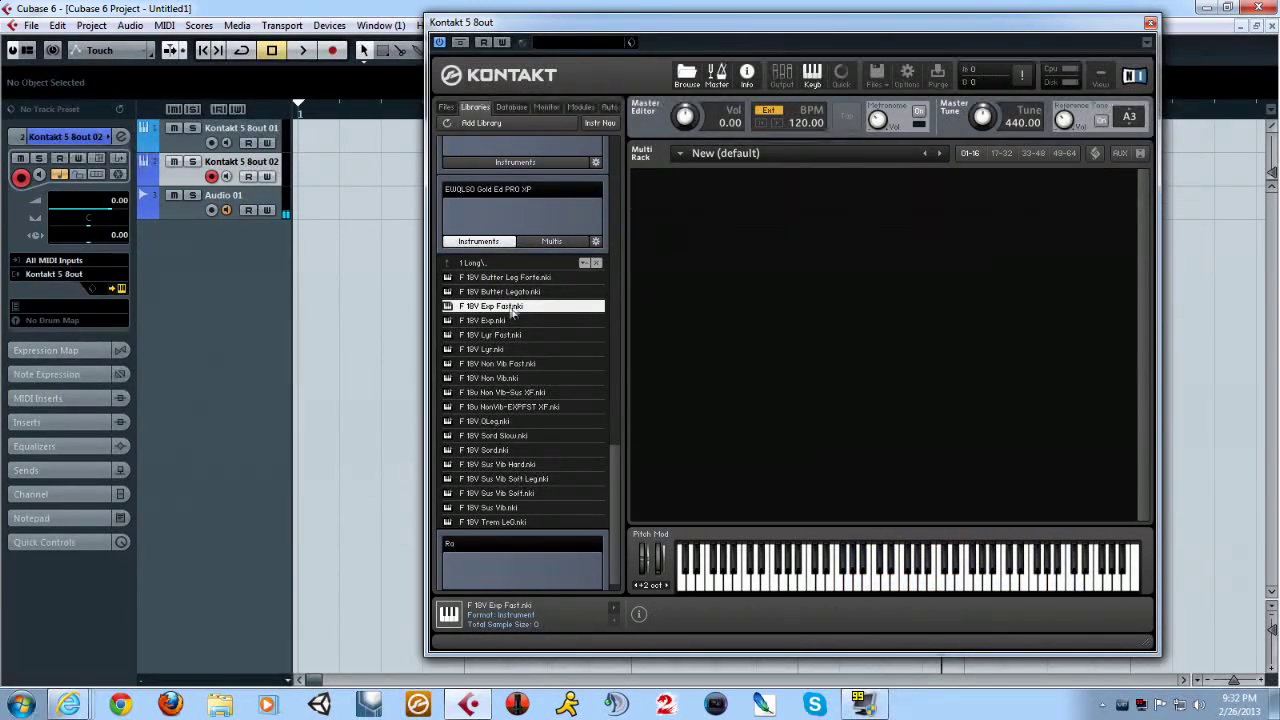
double_click(509, 306)
click(553, 335)
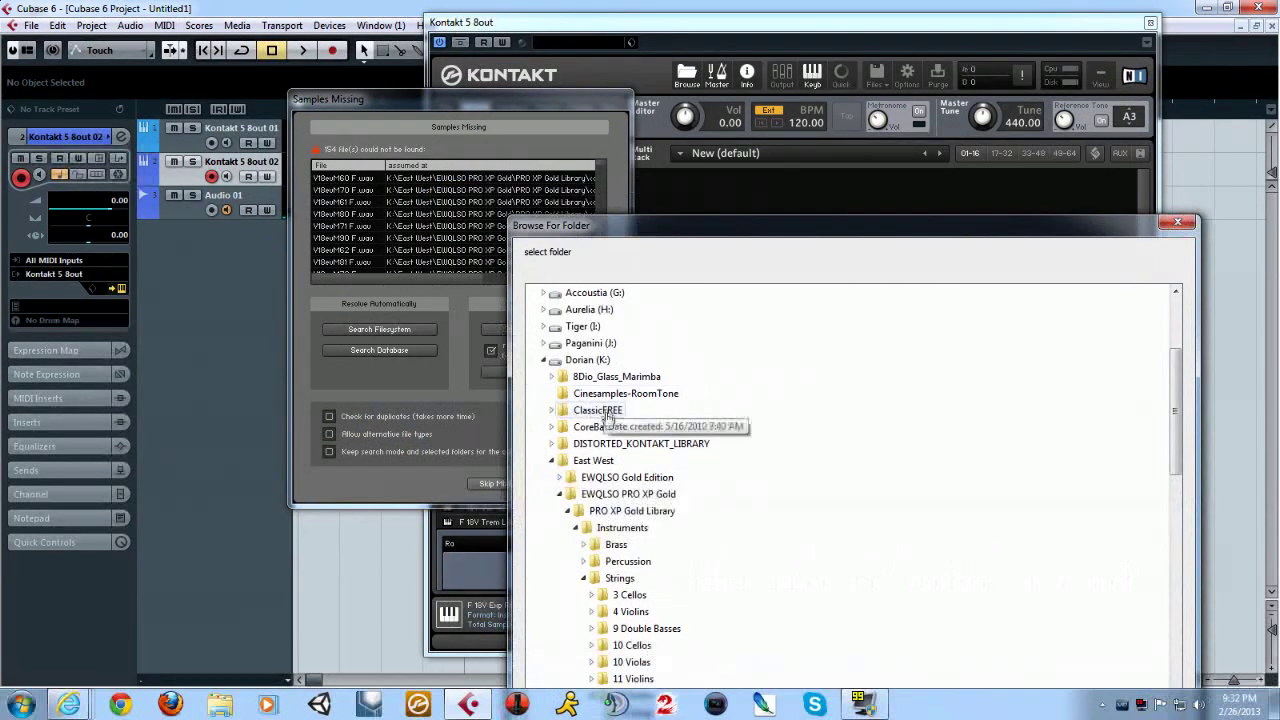
click(593, 460)
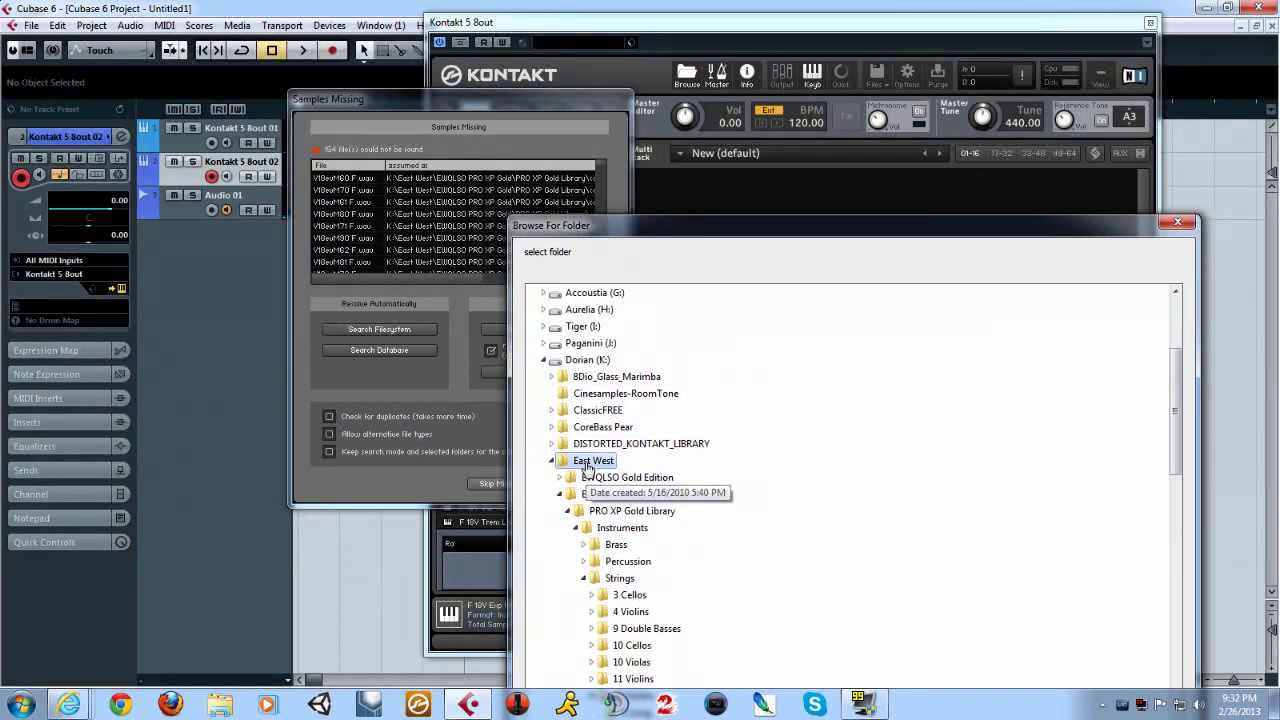
key(Return)
Step: Audition the Exp Fast patch with three notes on Kontakt's on-screen keyboard
click(893, 581)
click(938, 580)
click(965, 583)
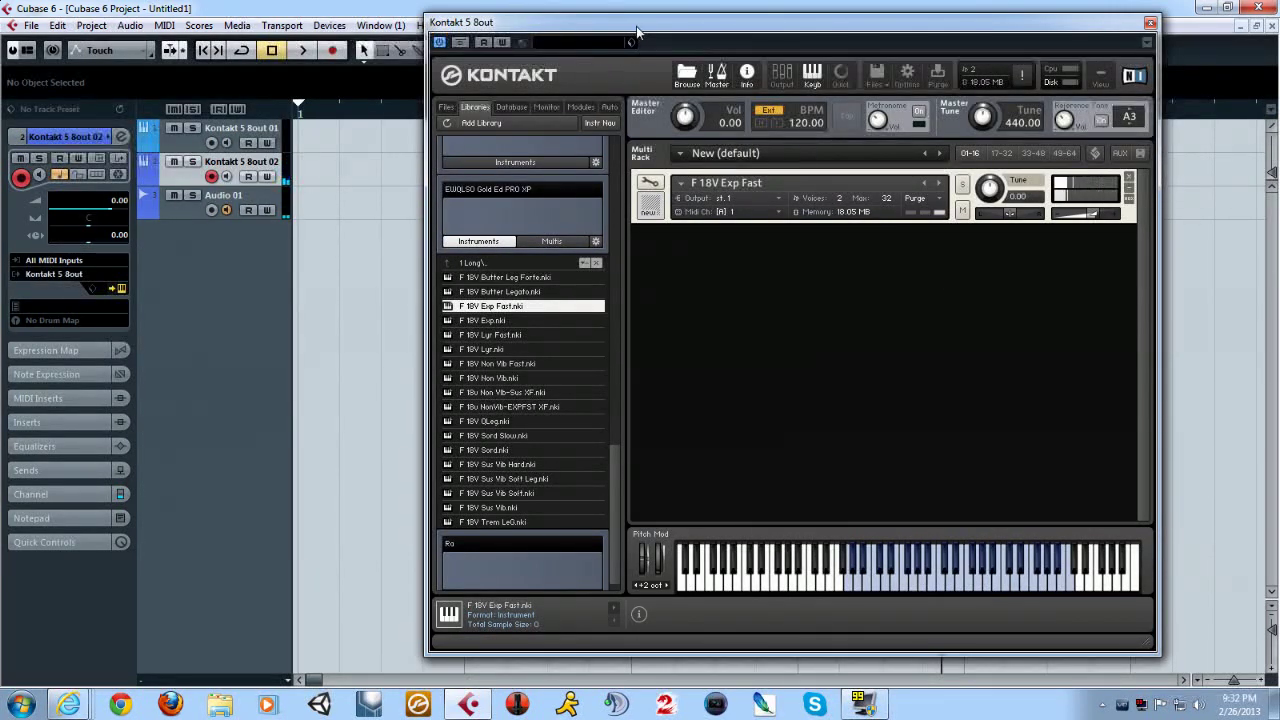
Step: Move the Kontakt window off the arrangement, play the phrase from bar 2 for comparison, and bring the window back
drag(636, 33, 1124, 72)
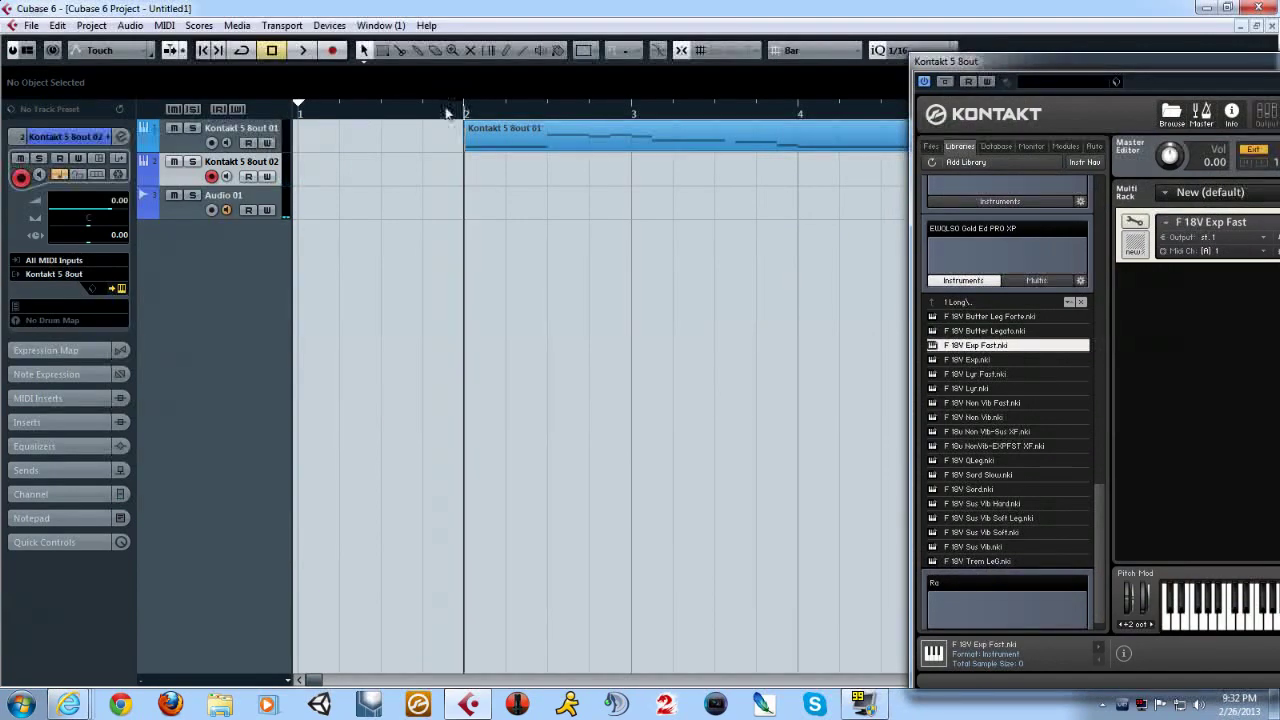
key(space)
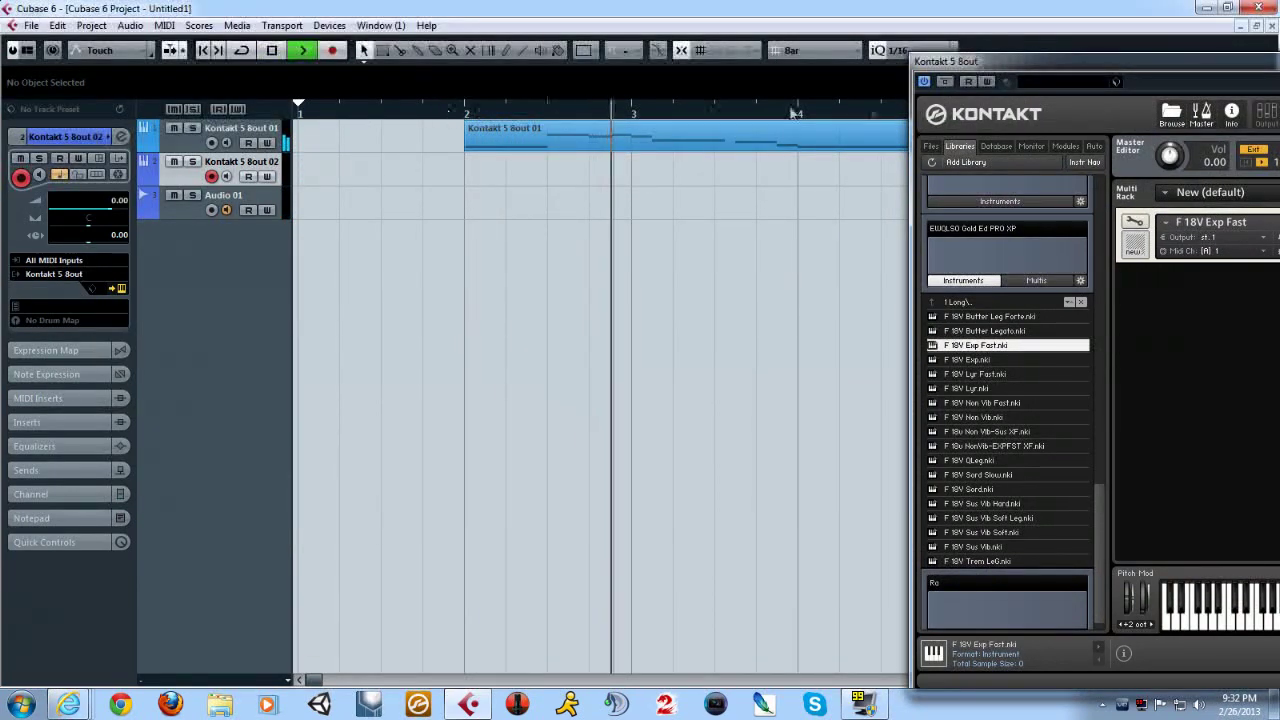
key(space)
drag(1140, 64, 672, 32)
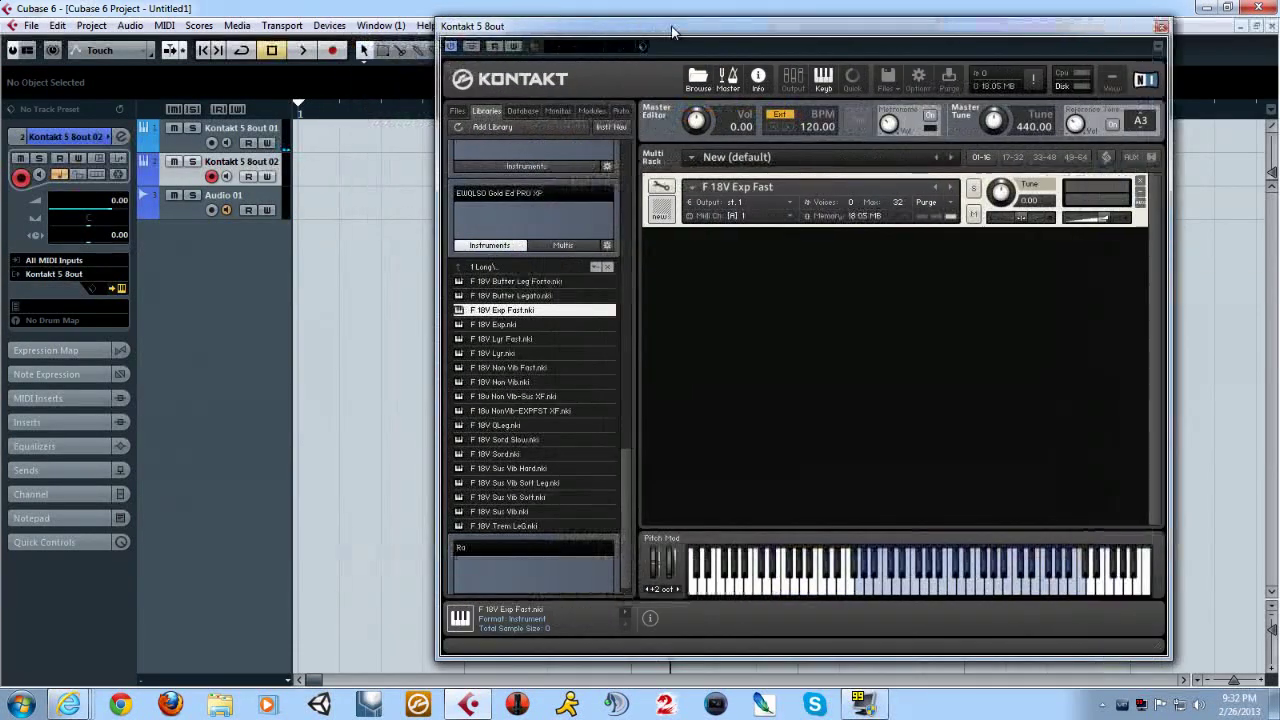
Step: Replace the Exp Fast patch with F 18V Lyr Fast, resolving its missing samples from the East West folder
click(539, 351)
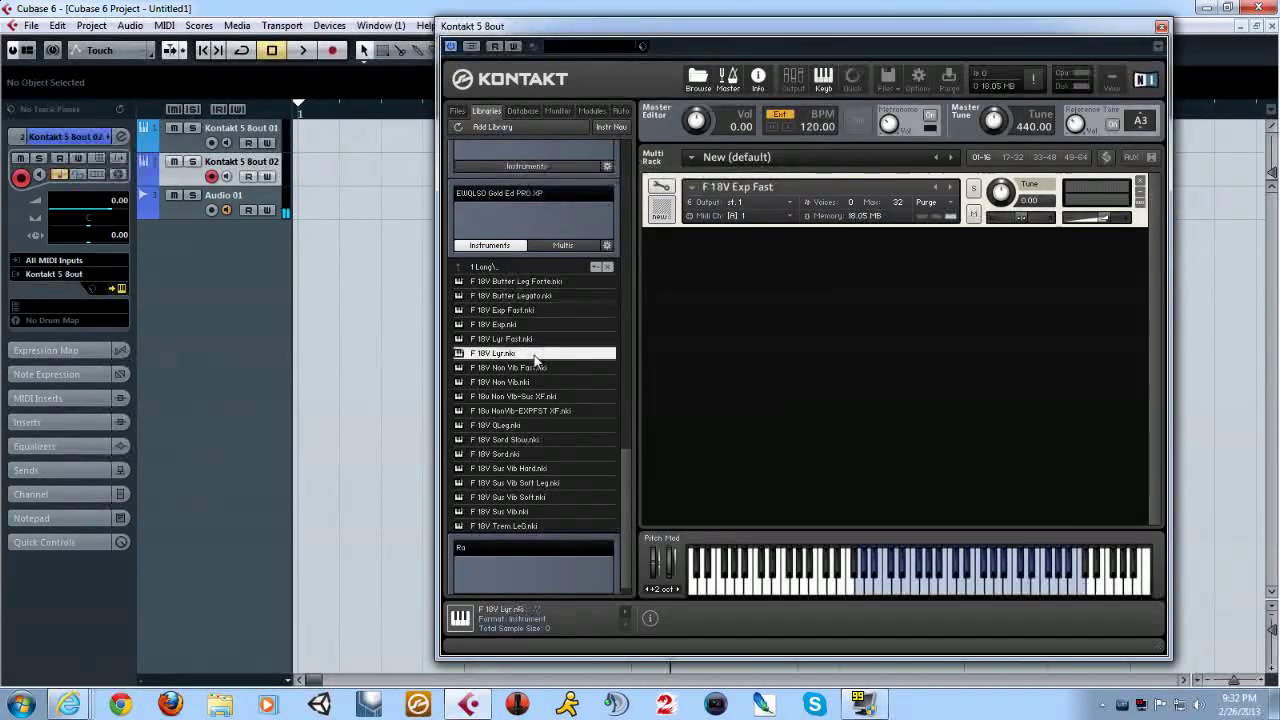
click(1140, 181)
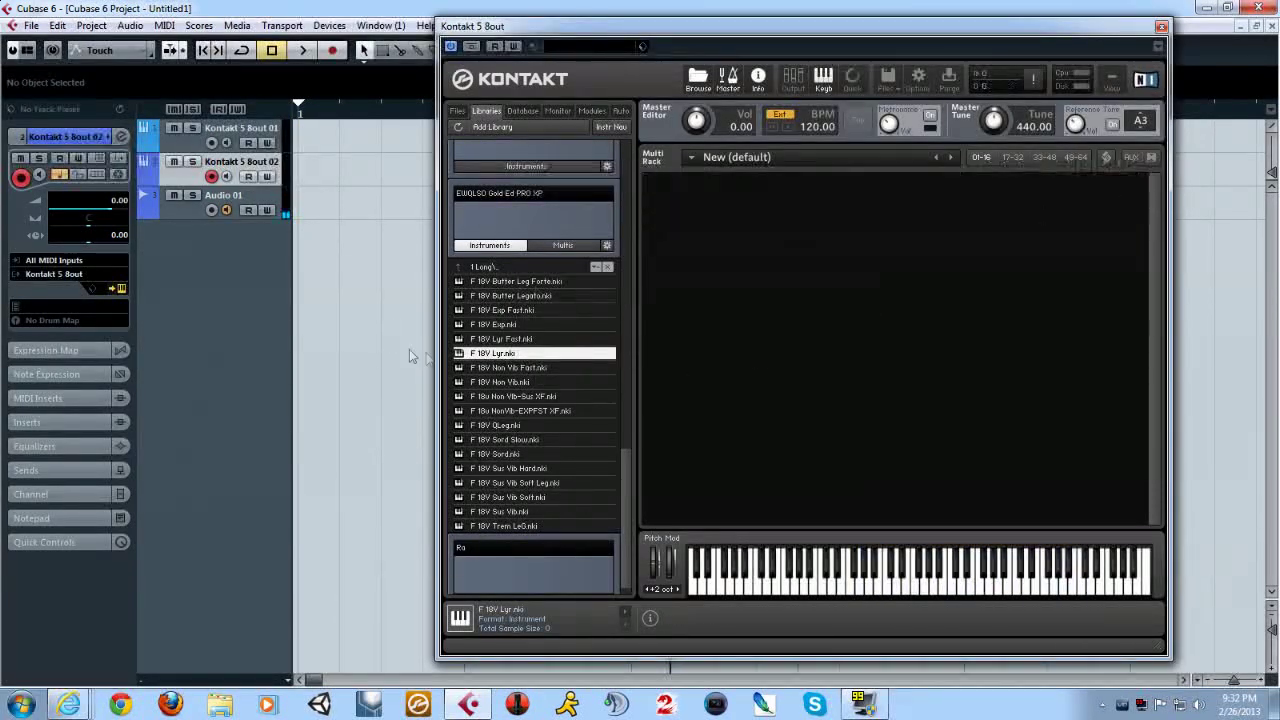
double_click(501, 340)
click(535, 331)
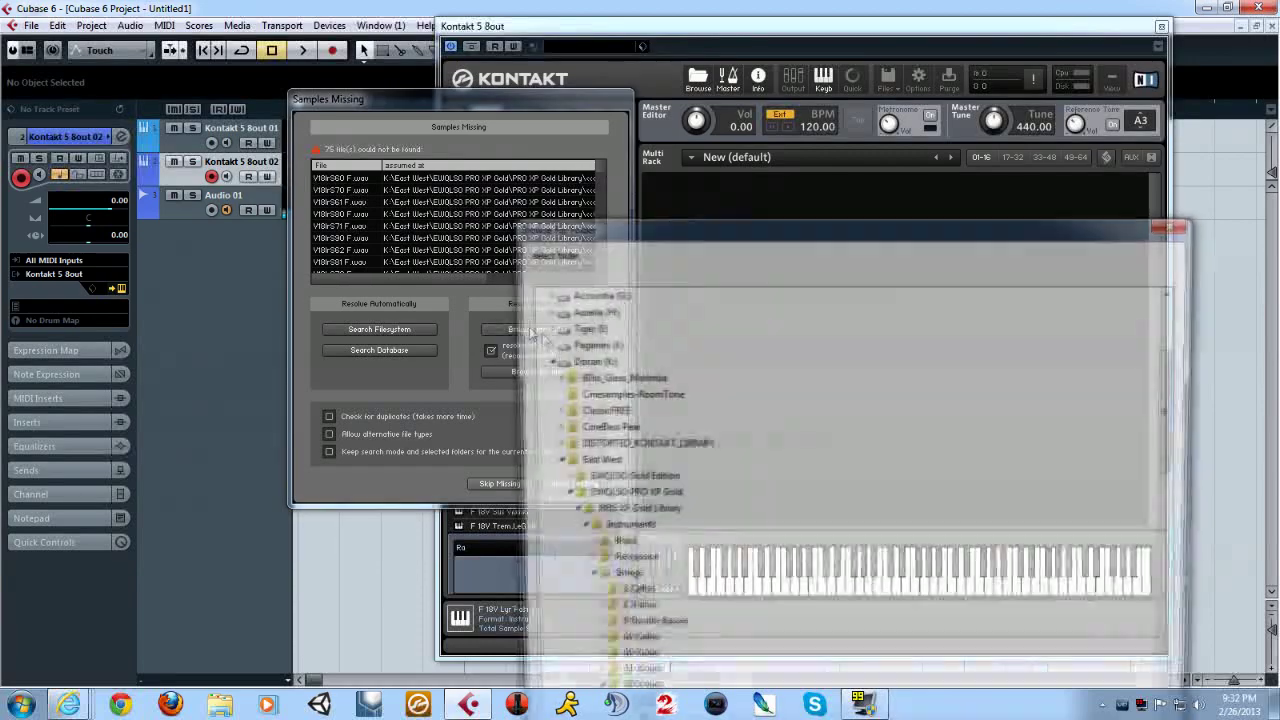
click(596, 463)
key(Return)
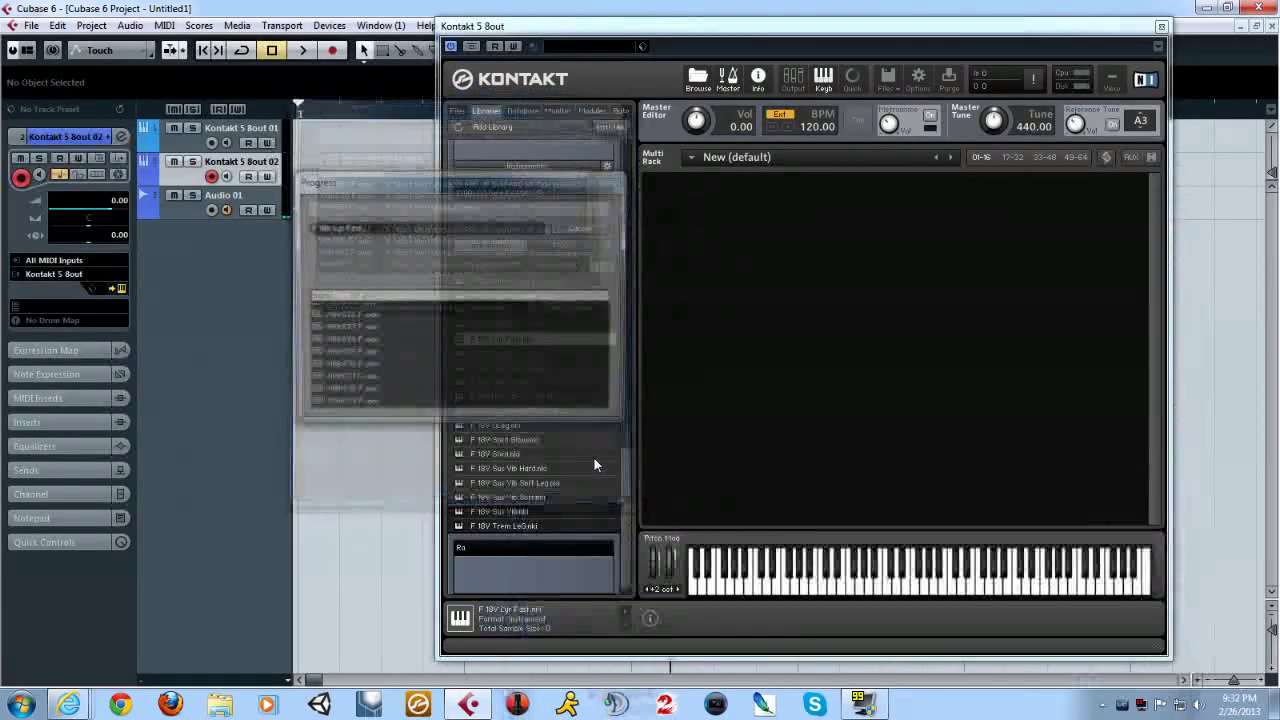
Step: Audition the Lyr Fast patch with two notes on the on-screen keyboard and close the Kontakt window
click(896, 588)
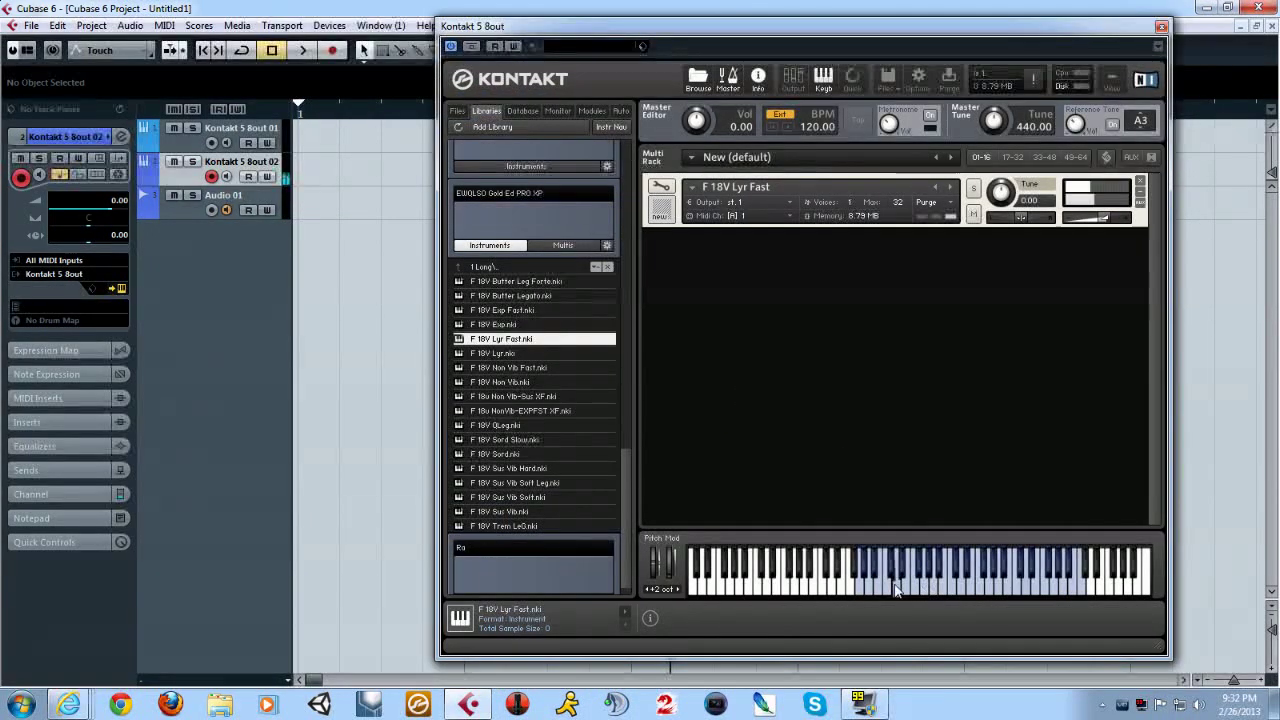
click(954, 586)
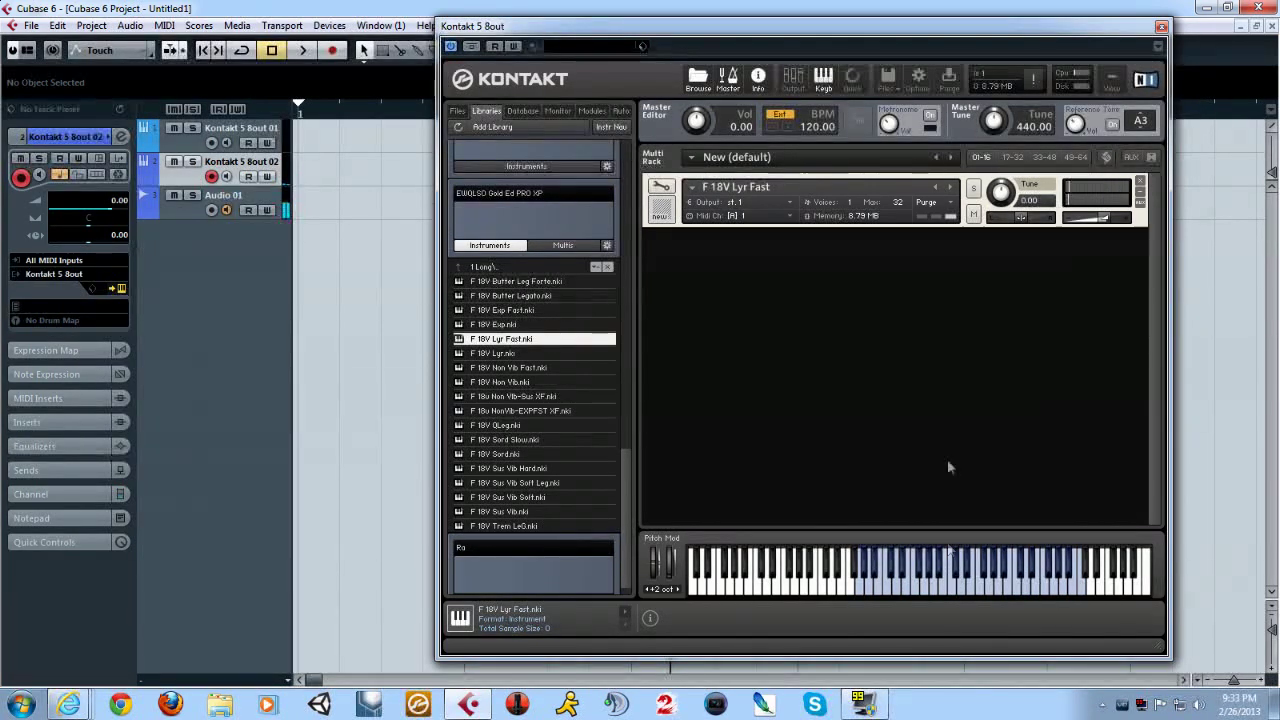
click(1162, 27)
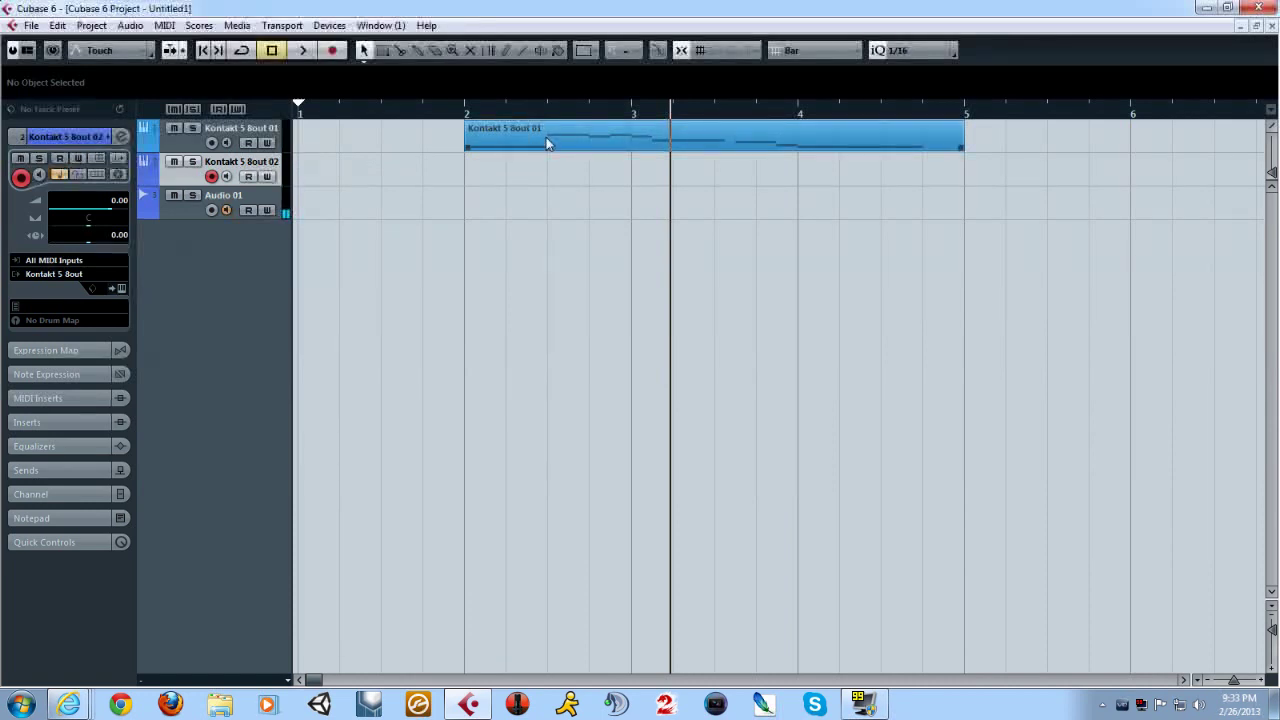
Step: With the grid set to Beat, split the MIDI part at beat 2.3 and copy its first section to the Kontakt 5 8out 02 track
click(812, 55)
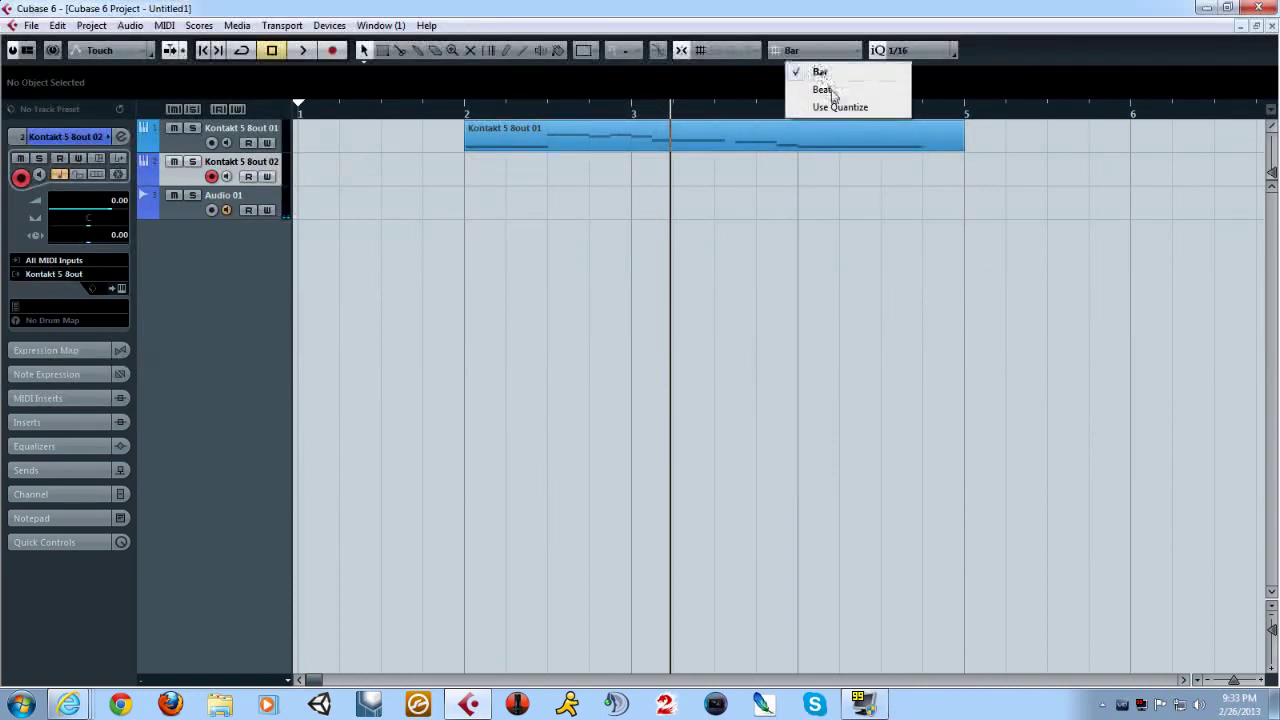
click(830, 91)
alt+click(550, 143)
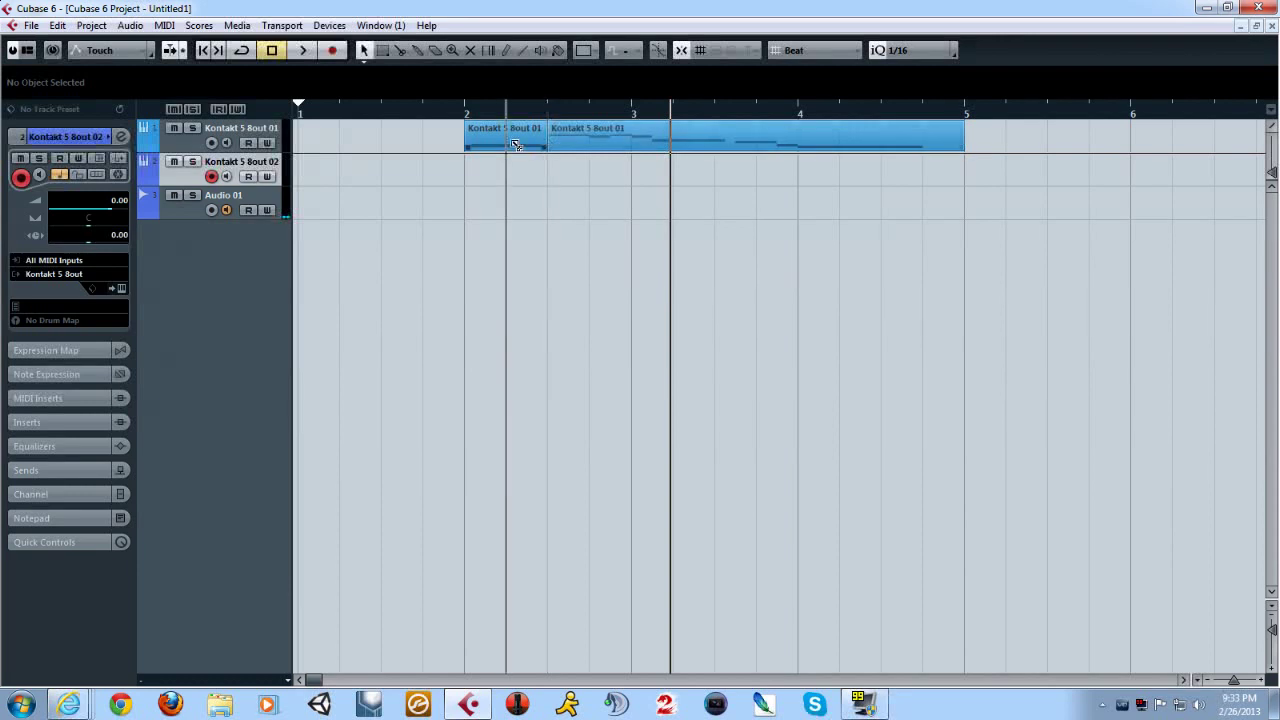
drag(515, 145, 494, 173)
click(429, 164)
Step: Solo the Kontakt 5 8out 02 track, play its copied part from just before bar 2, and turn the solo off
click(193, 161)
click(443, 114)
key(space)
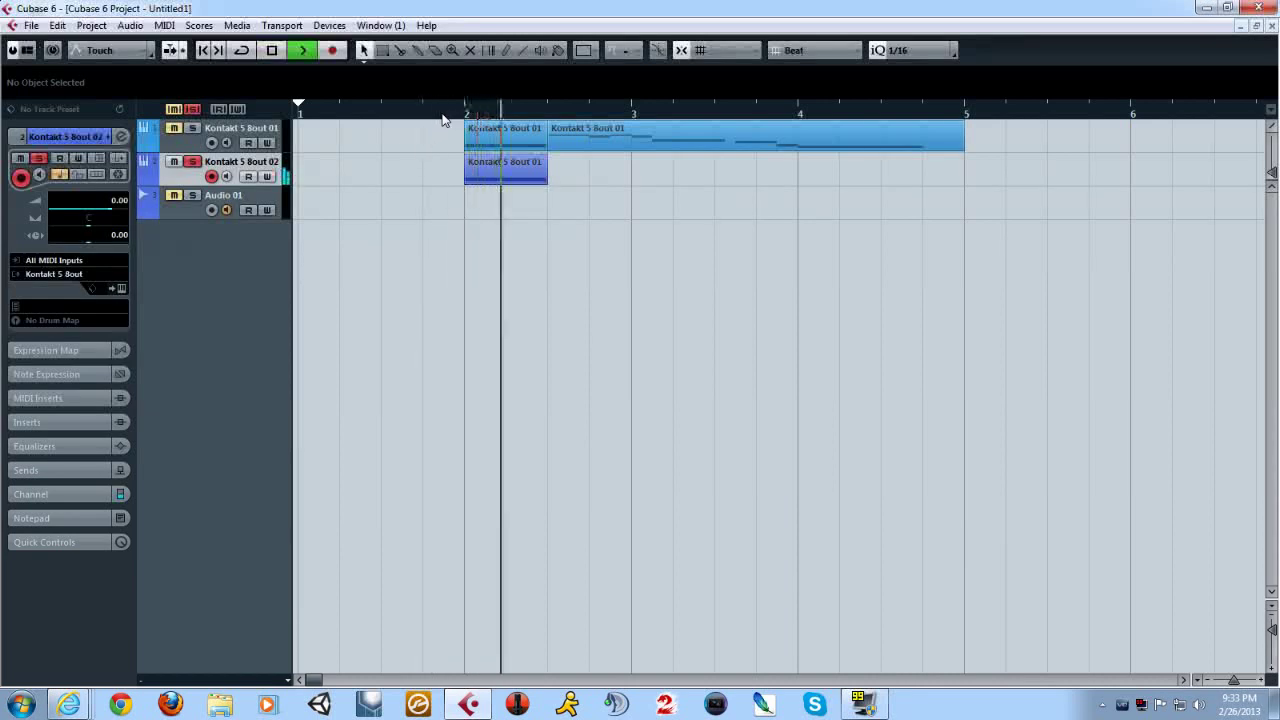
key(space)
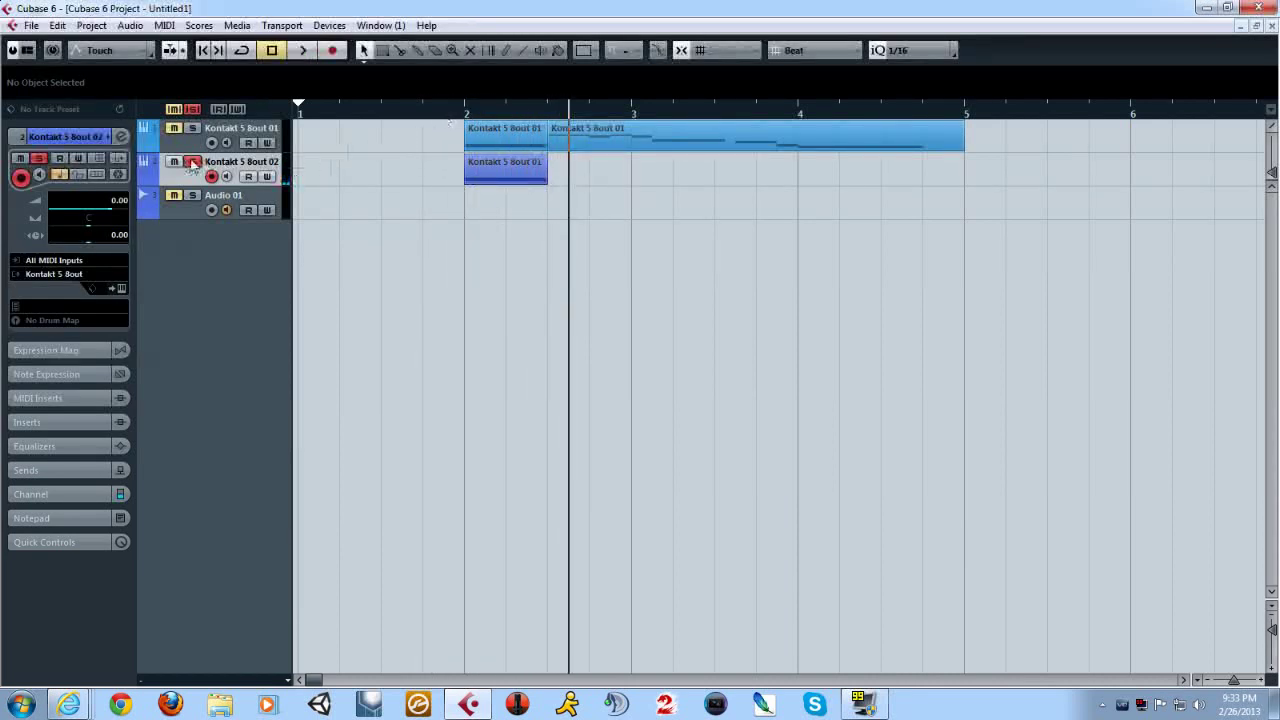
click(193, 161)
Step: Duplicate the Kontakt 5 8out 02 track and delete the MIDI part on the copy
click(549, 113)
right_click(237, 167)
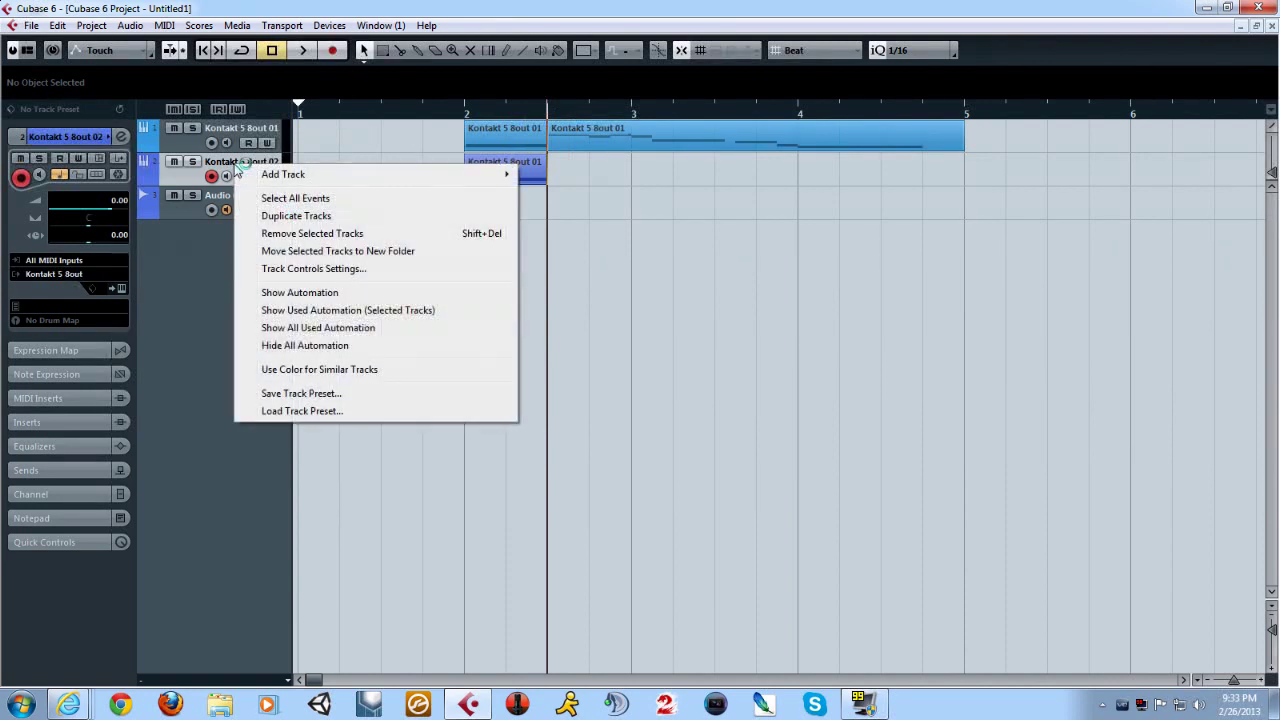
click(288, 214)
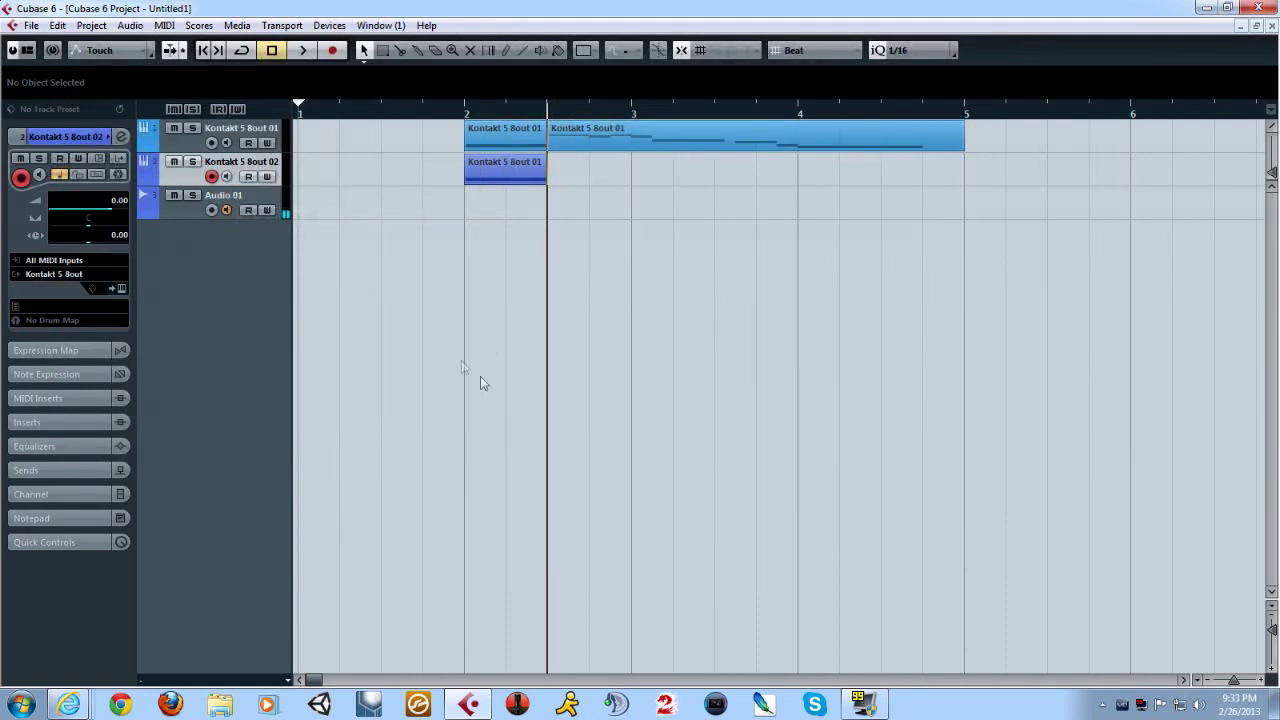
click(484, 208)
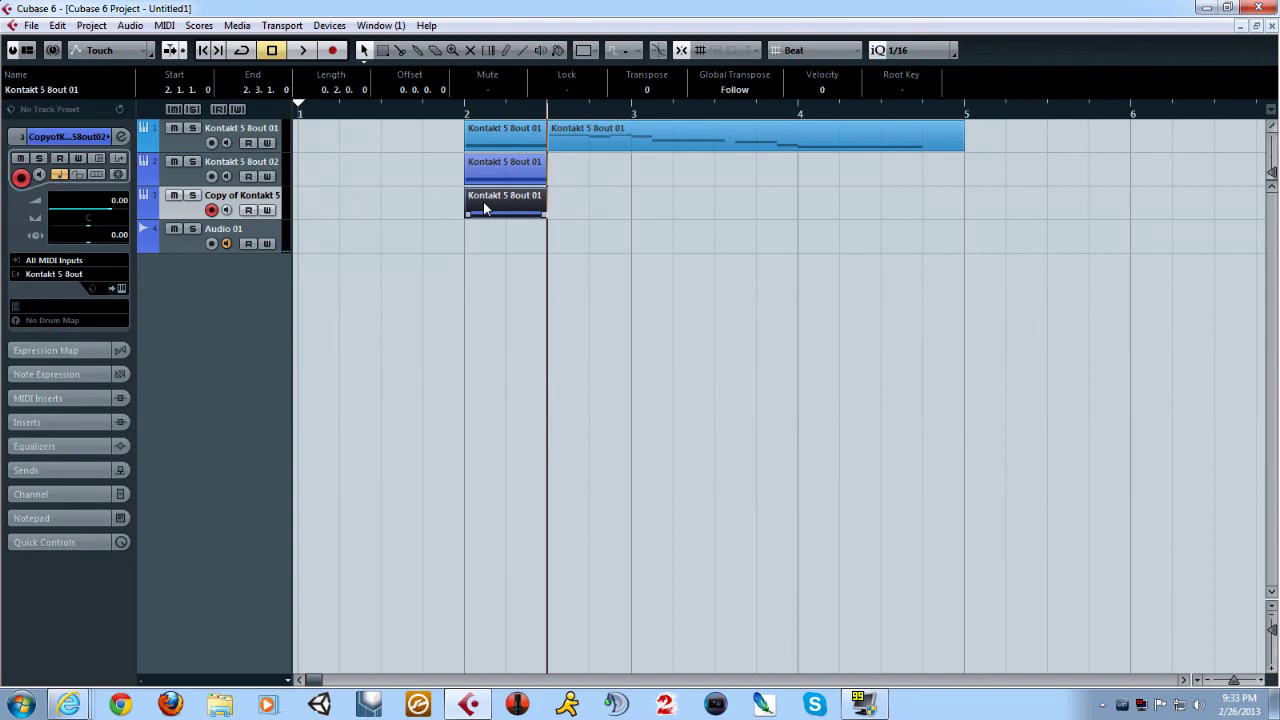
key(Delete)
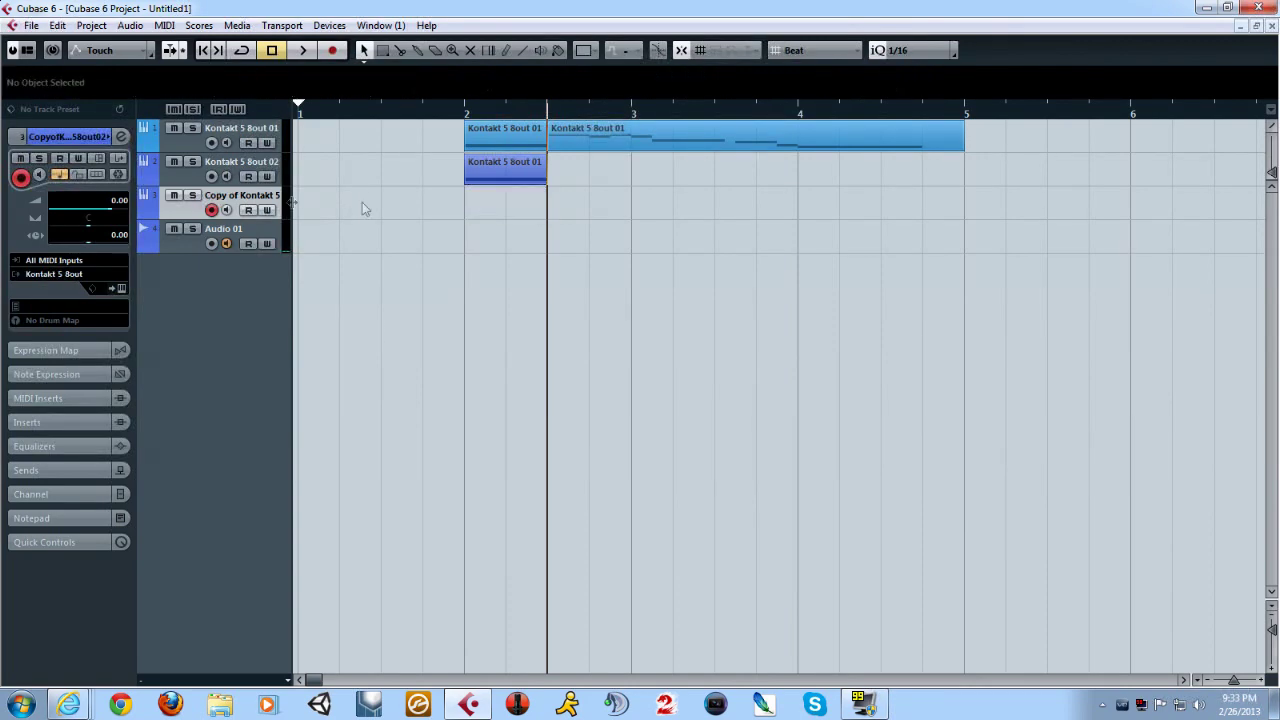
Step: Remove the F 18V Lyr Fast patch from the copied track's Kontakt and browse to the EWQLSO Gold 18 Violins 3 Effects folder
click(121, 289)
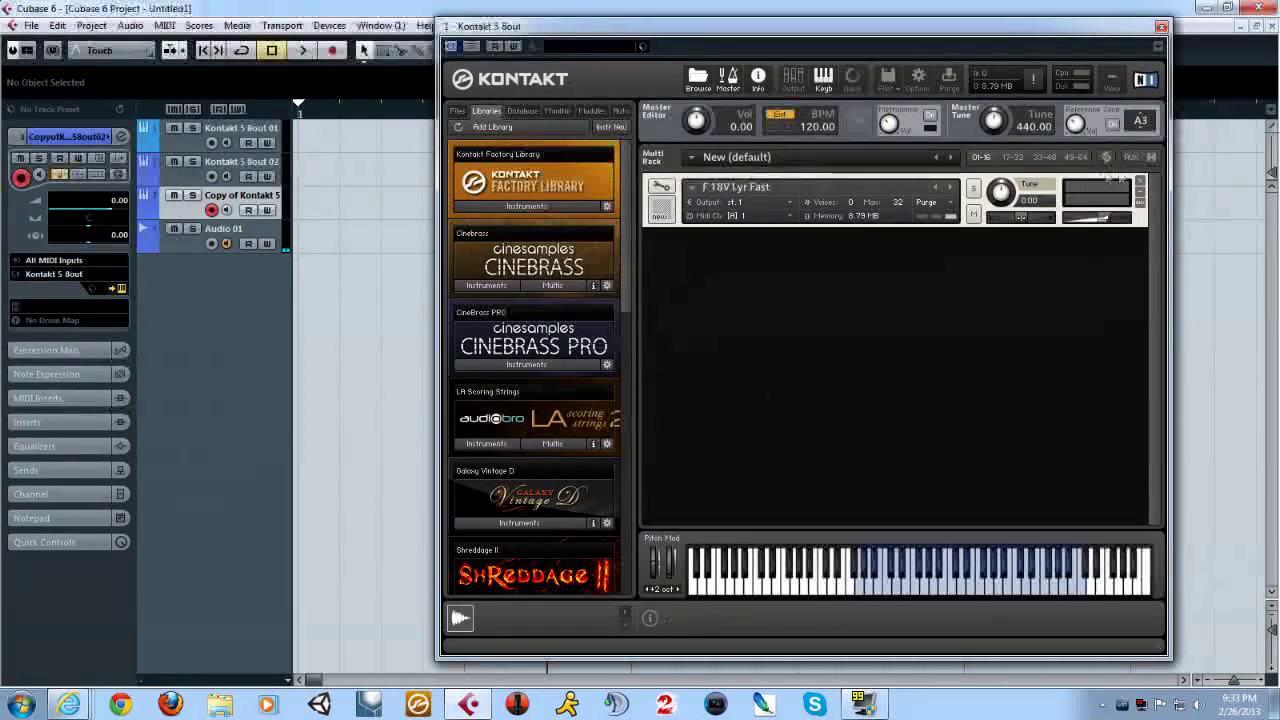
click(1141, 181)
drag(623, 258, 625, 538)
click(489, 503)
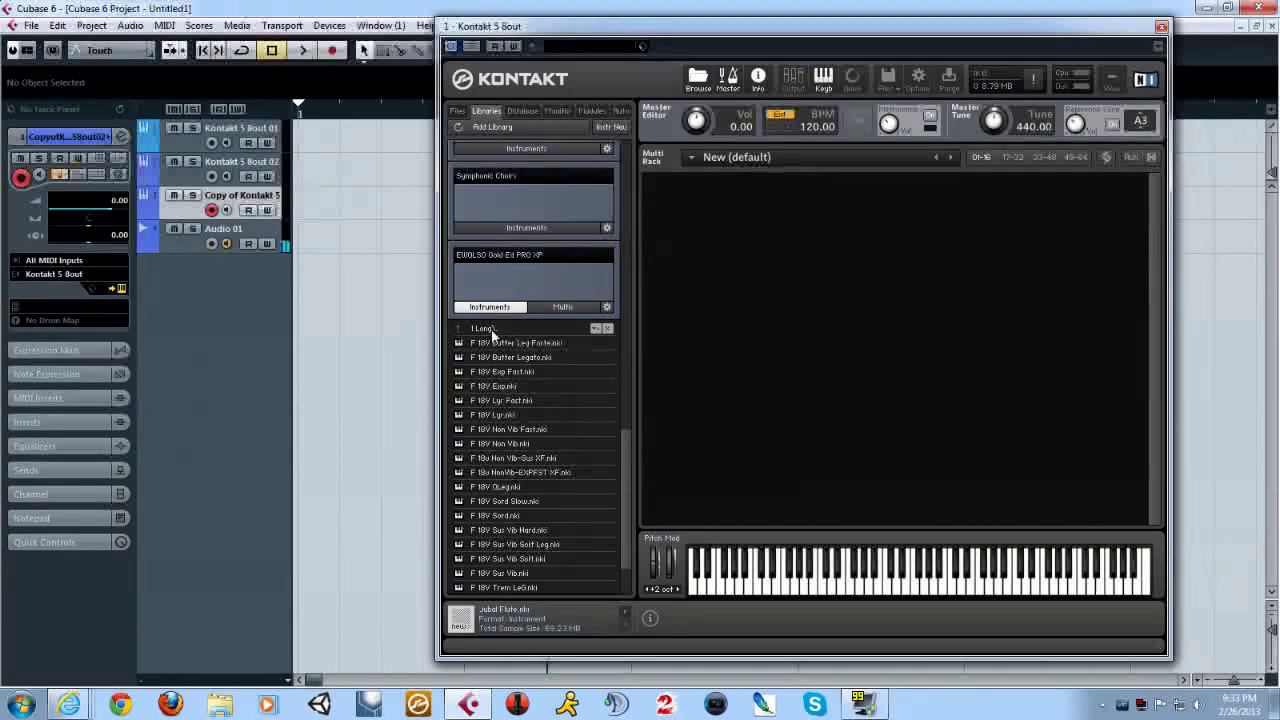
click(491, 328)
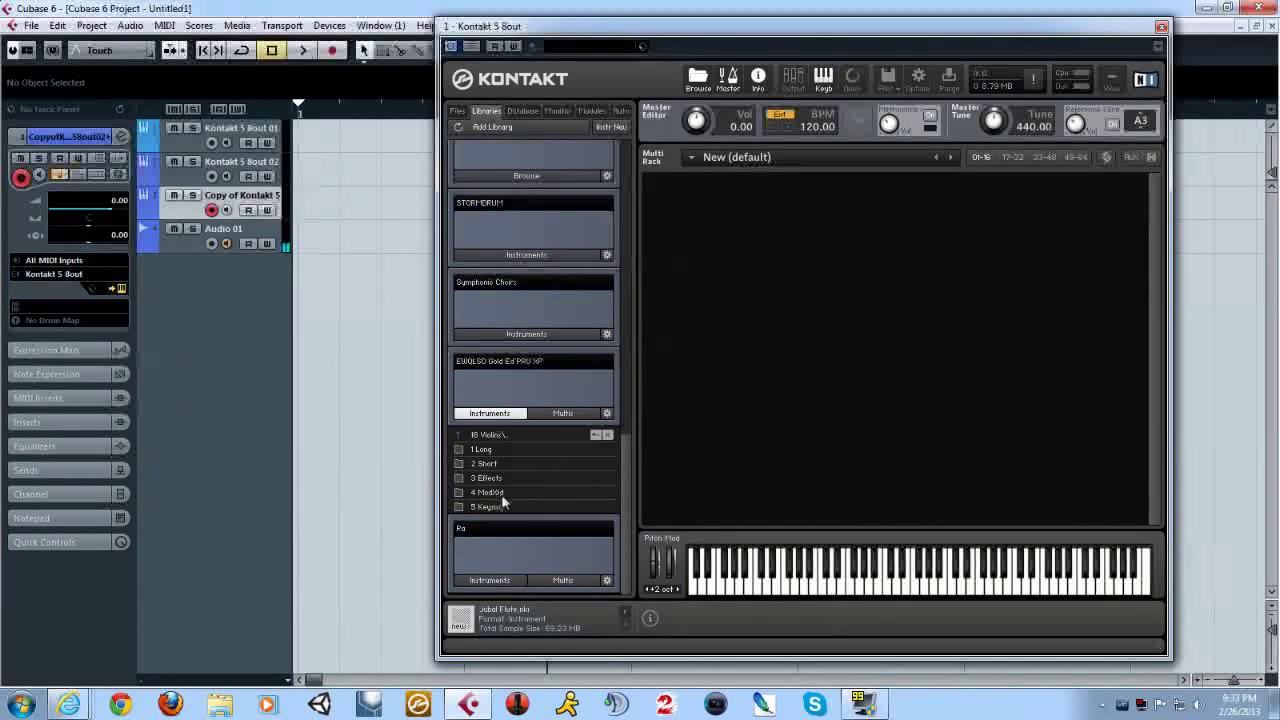
double_click(515, 477)
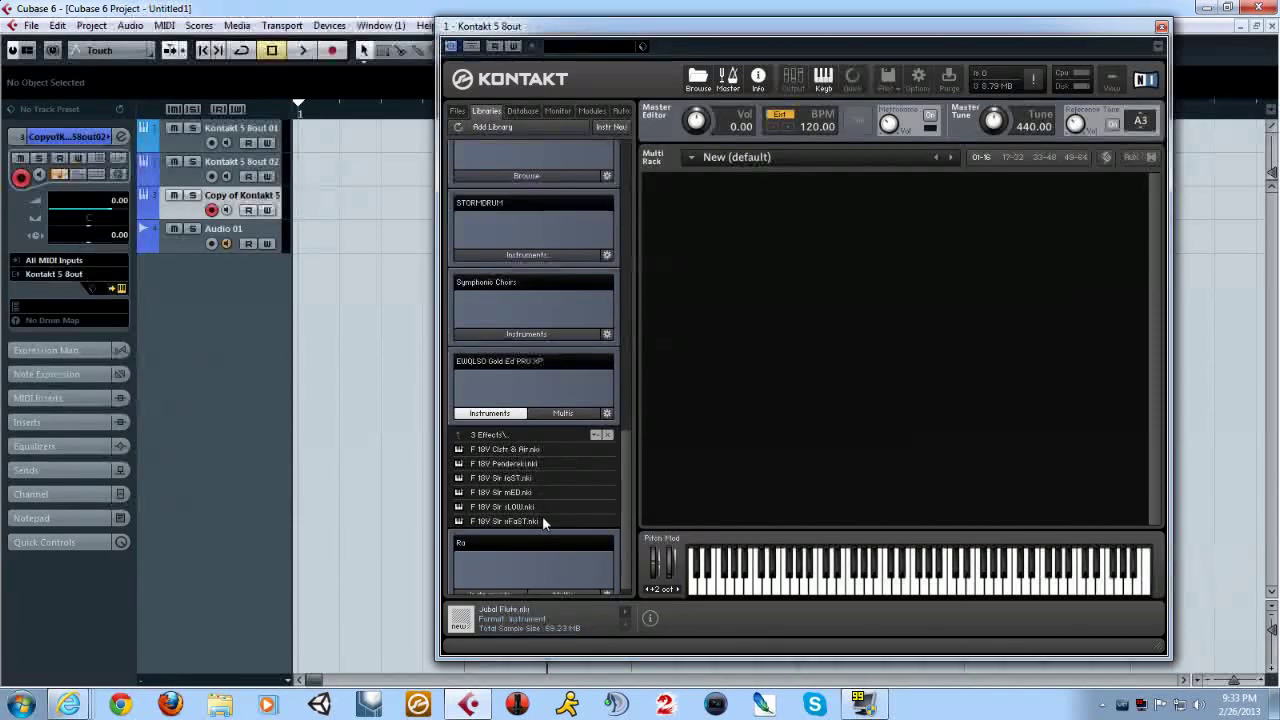
Step: Load F 18V Slr xFaST and resolve its missing samples from the East West folder on drive K
click(542, 519)
double_click(523, 522)
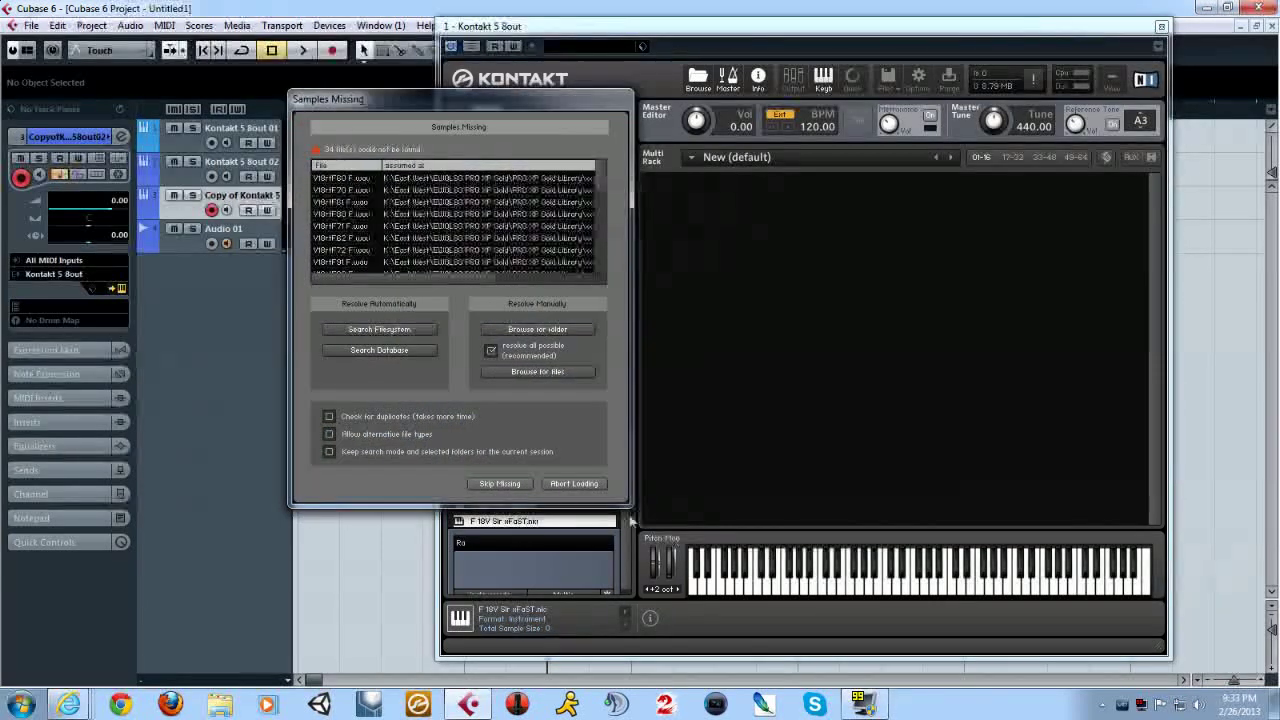
click(530, 330)
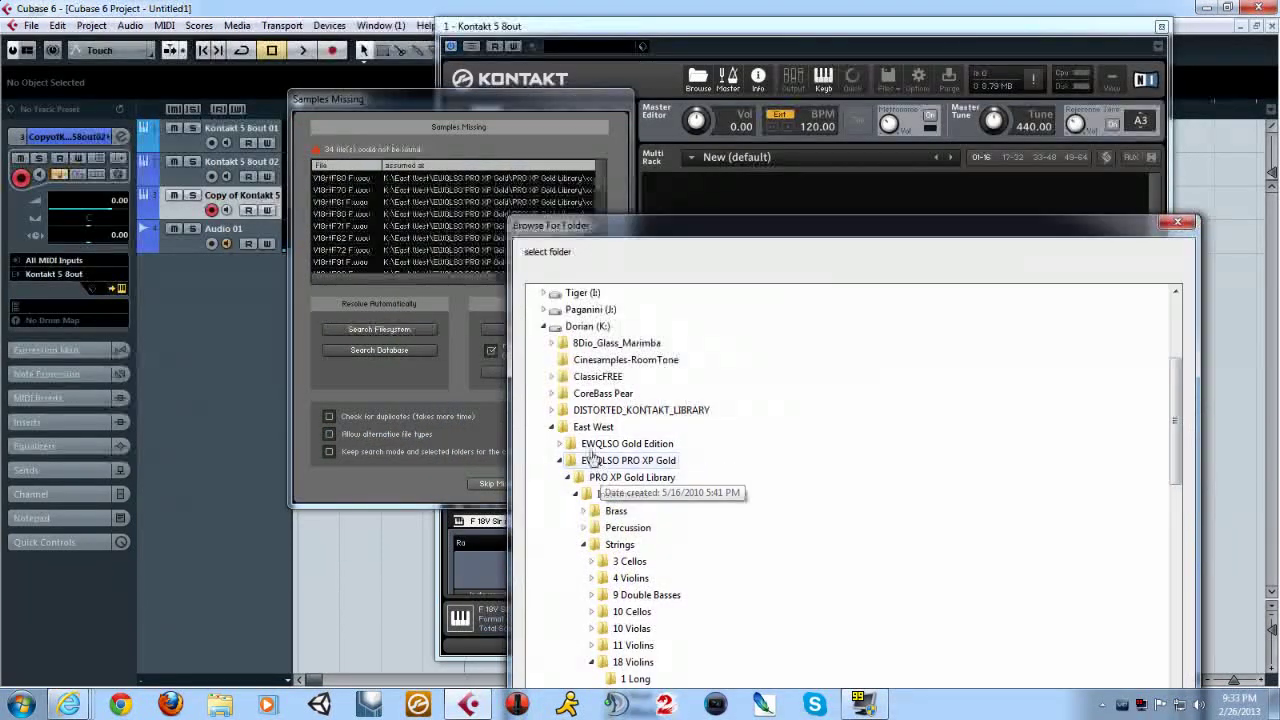
key(Return)
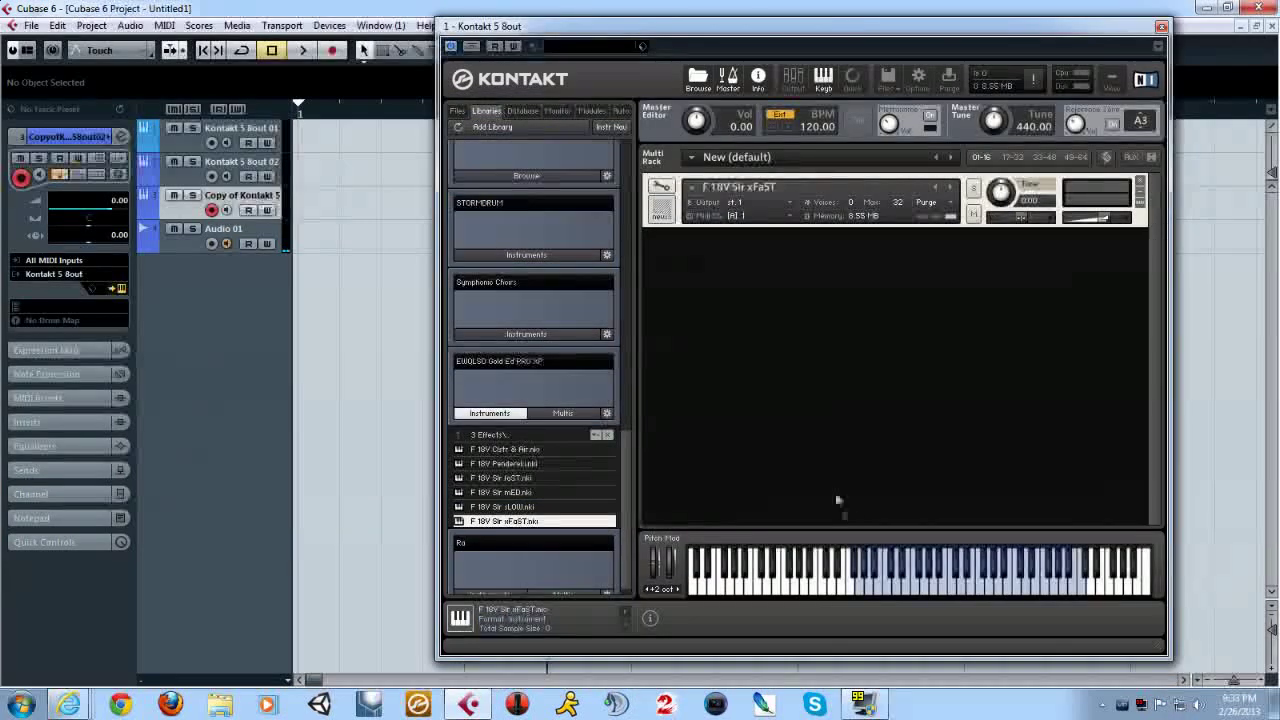
Step: Audition the Slr xFaST patch with notes on the on-screen keyboard and close the Kontakt window
click(950, 590)
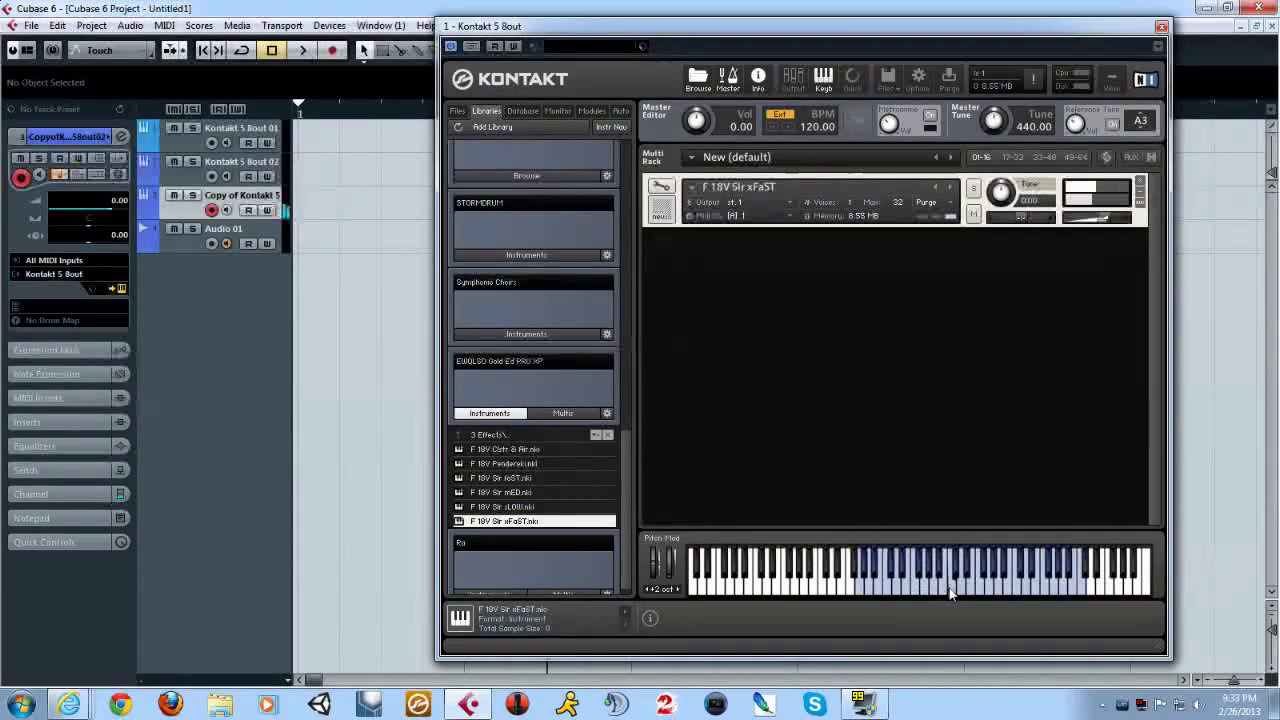
click(1016, 591)
click(1016, 592)
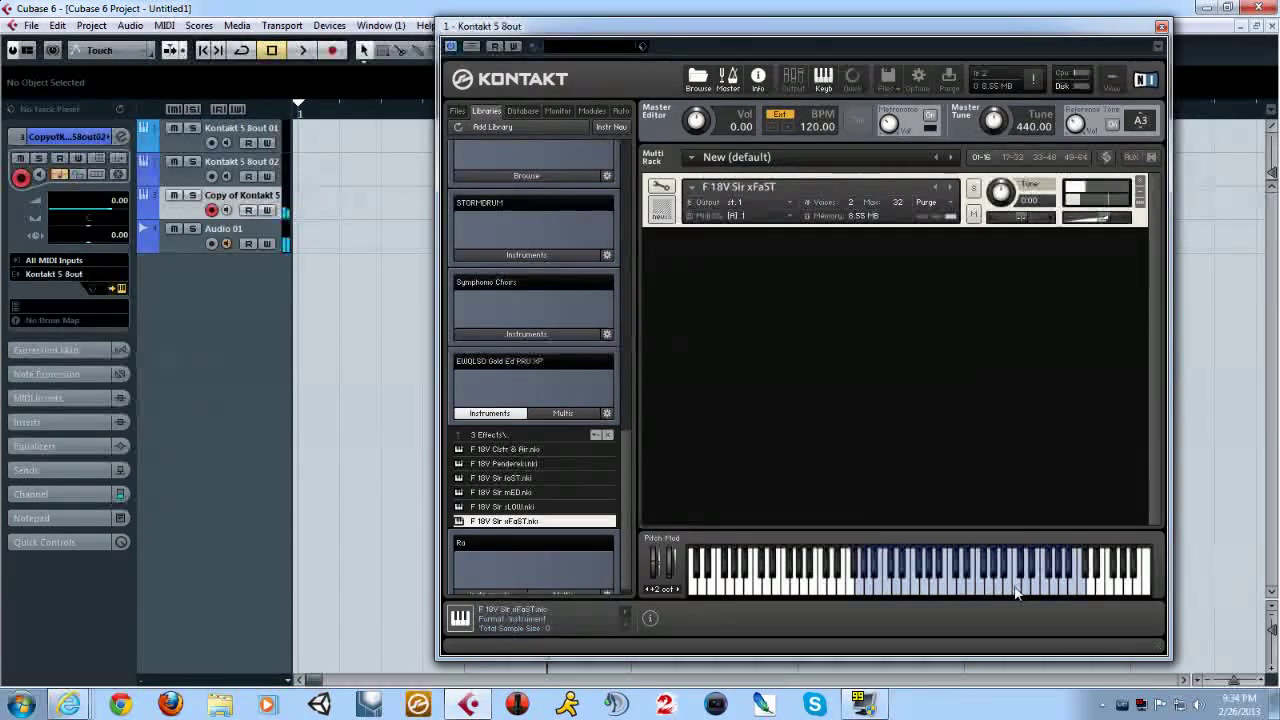
click(1161, 26)
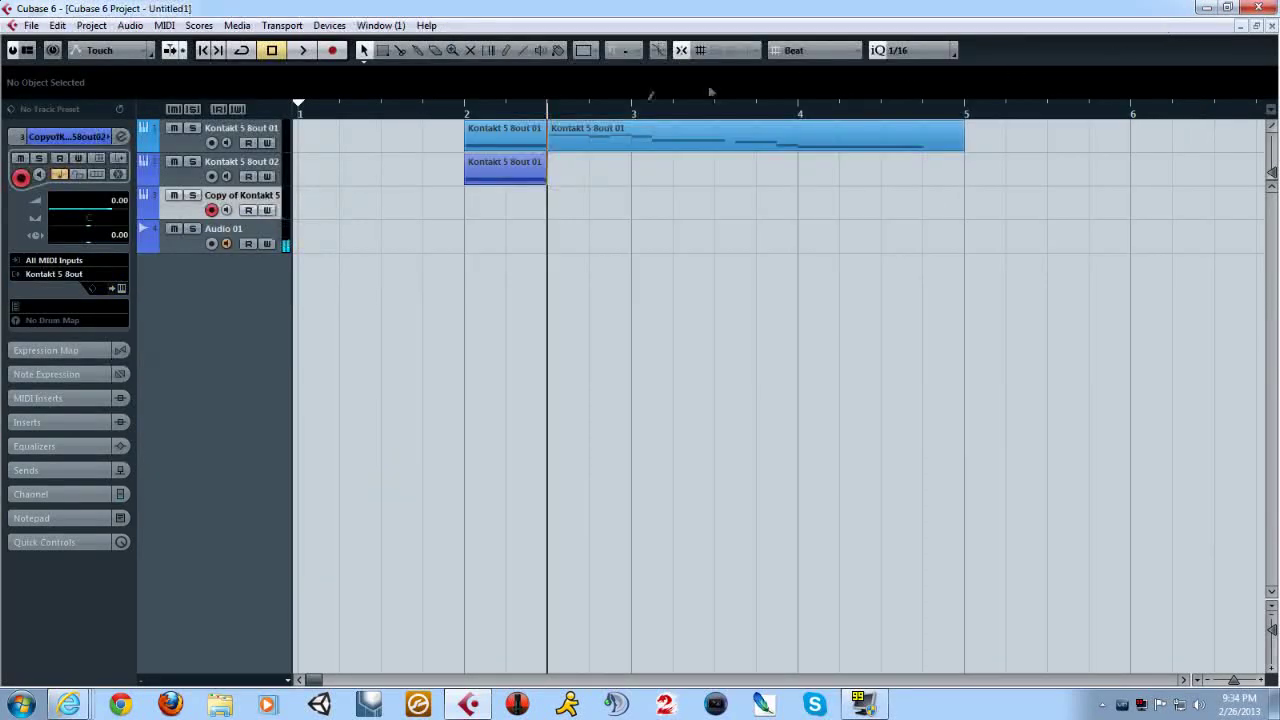
Step: Split the MIDI part at beat 2.4 and copy the short section from 2.3 onto the third Kontakt track
alt+click(588, 140)
click(569, 141)
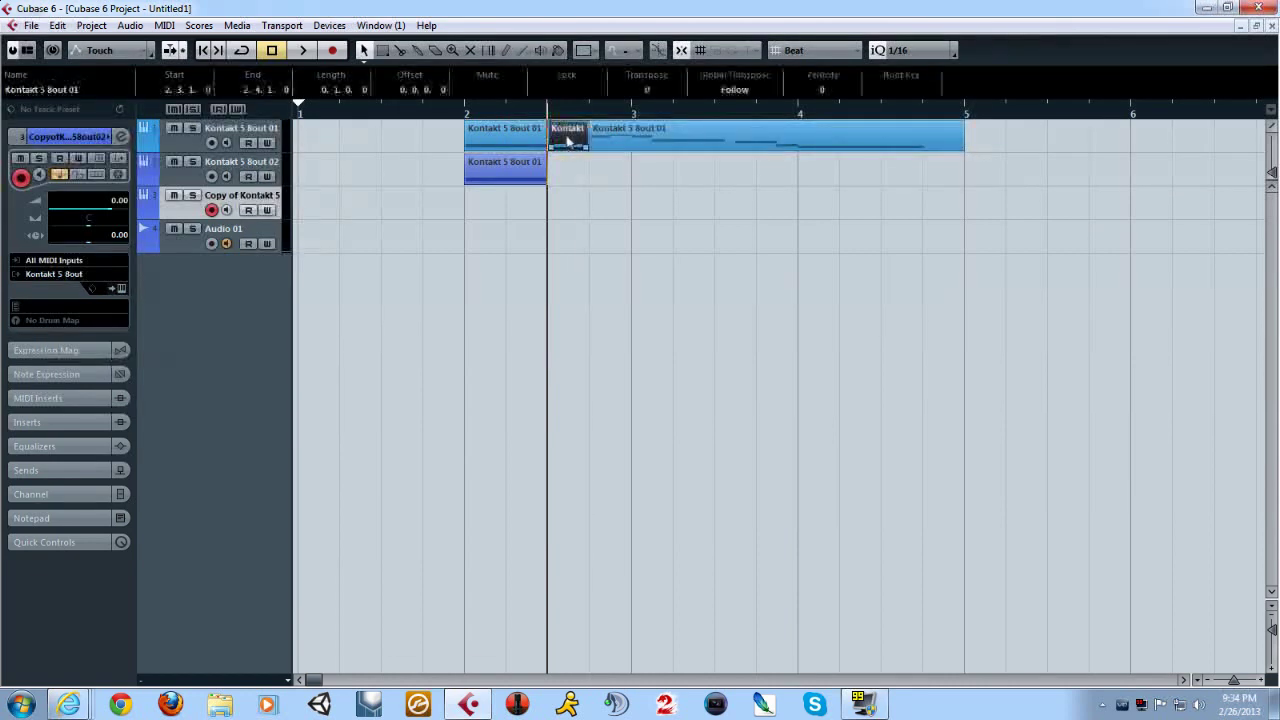
drag(571, 134, 570, 208)
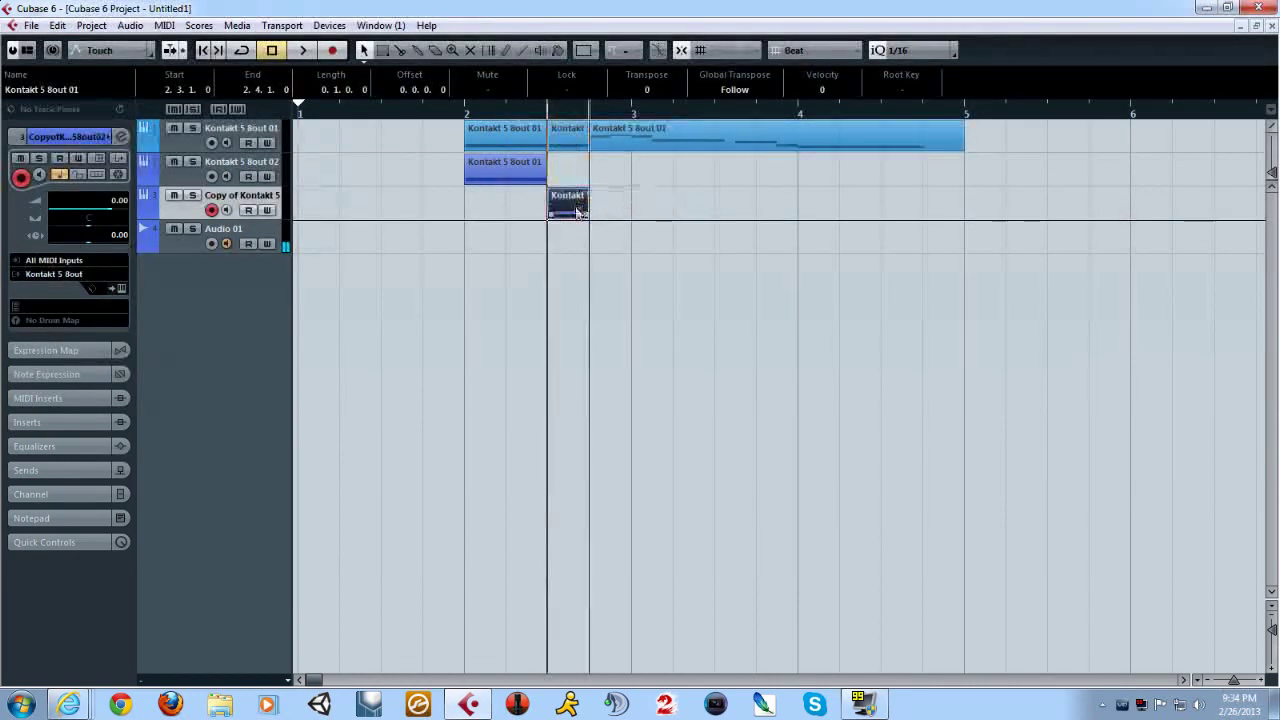
Step: Mute the Kontakt 5 8out 01 track, play the two copied parts from before bar 2, and unmute the track
click(473, 208)
click(174, 128)
click(419, 114)
key(space)
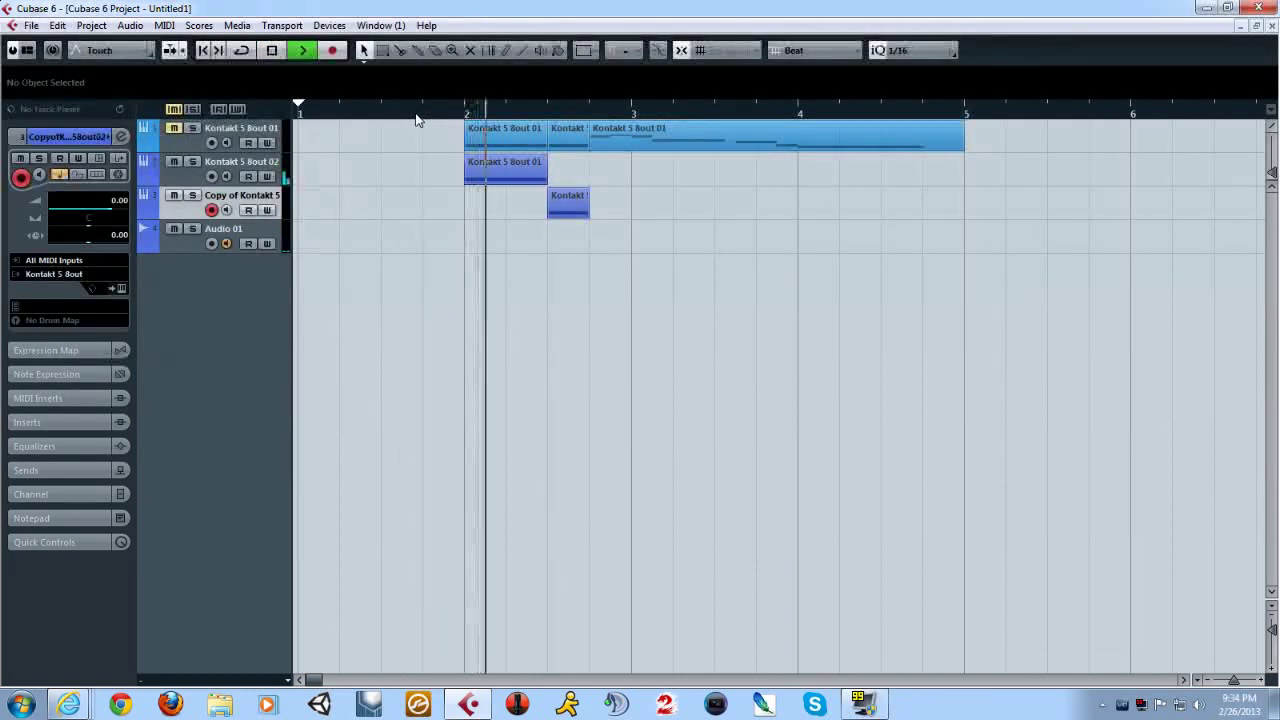
key(space)
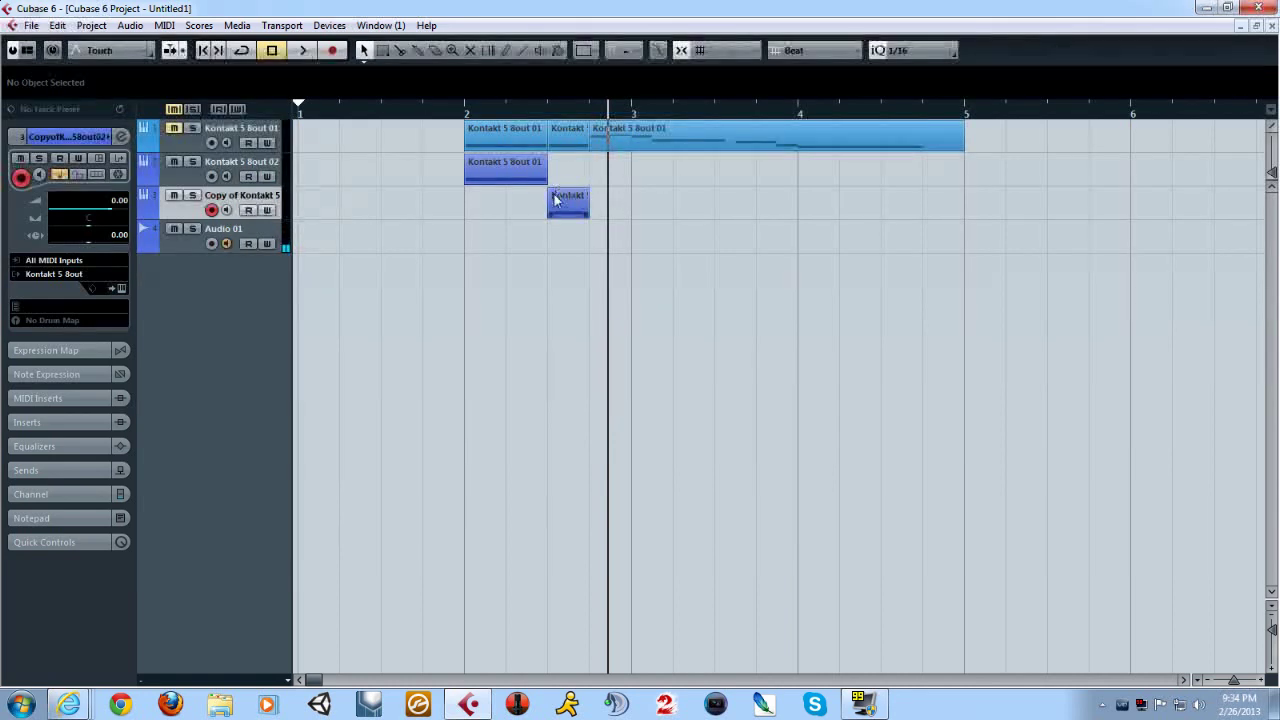
click(588, 112)
click(173, 130)
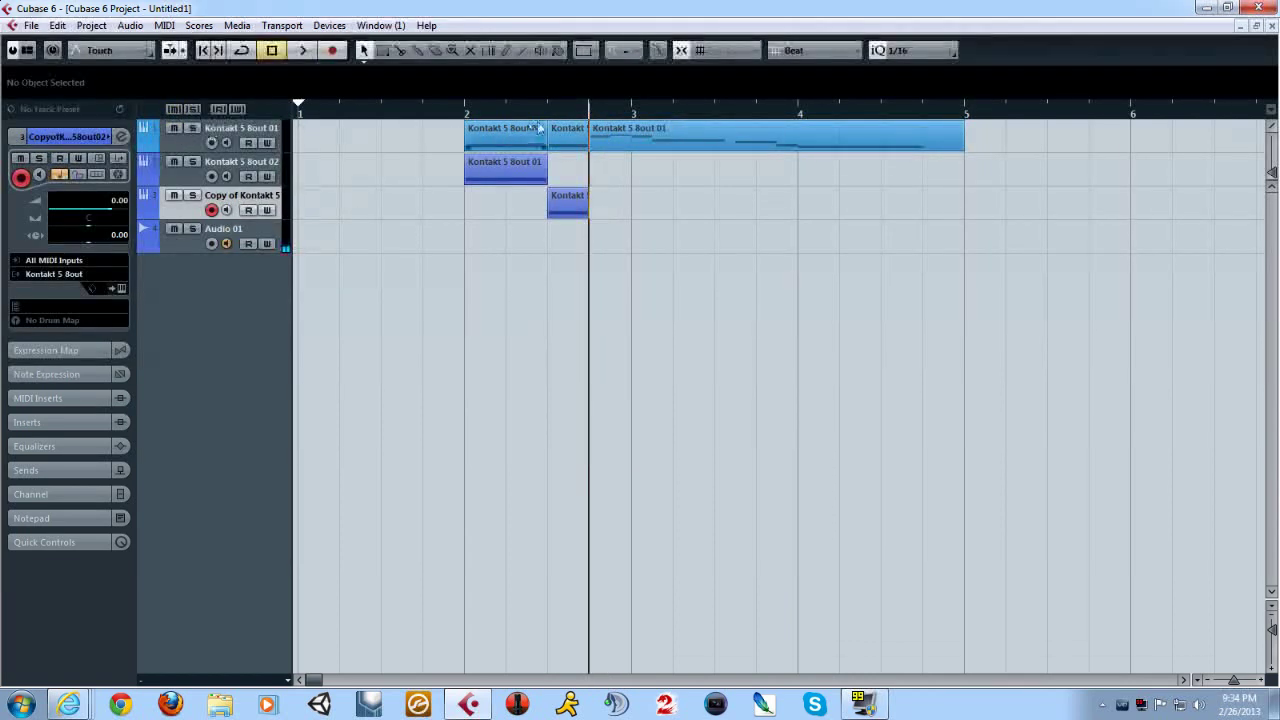
Step: Mute the two original parts between bar 2 and beat 2.4 on the Kontakt 5 8out 01 track
click(486, 134)
click(489, 89)
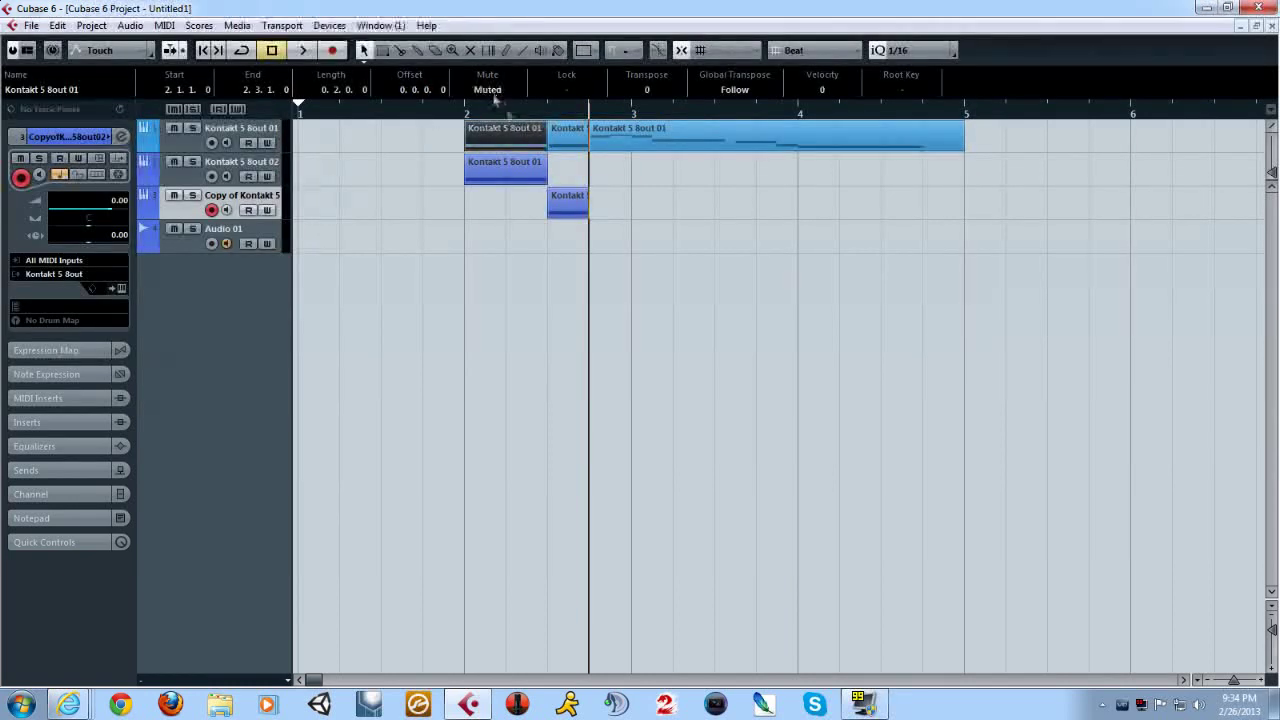
click(552, 130)
click(489, 89)
click(413, 162)
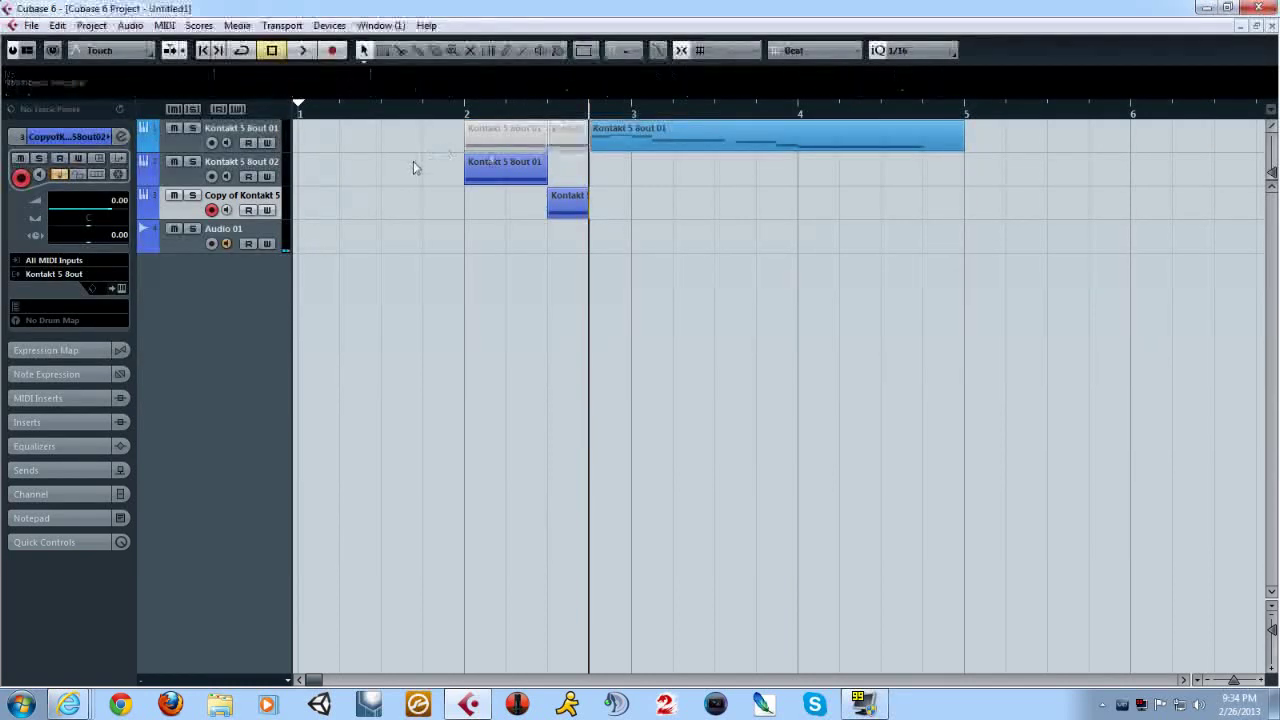
Step: Play the layered phrase from bar 2 to past bar 3 and stop
click(466, 114)
key(space)
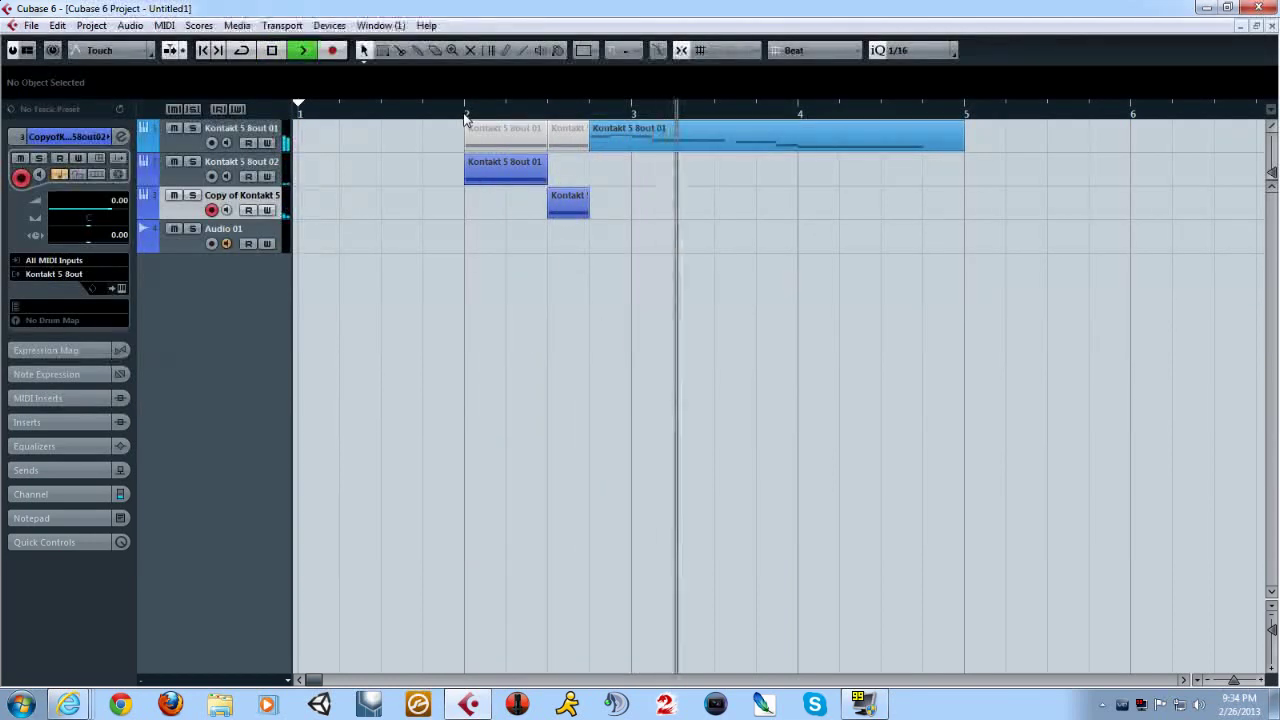
key(space)
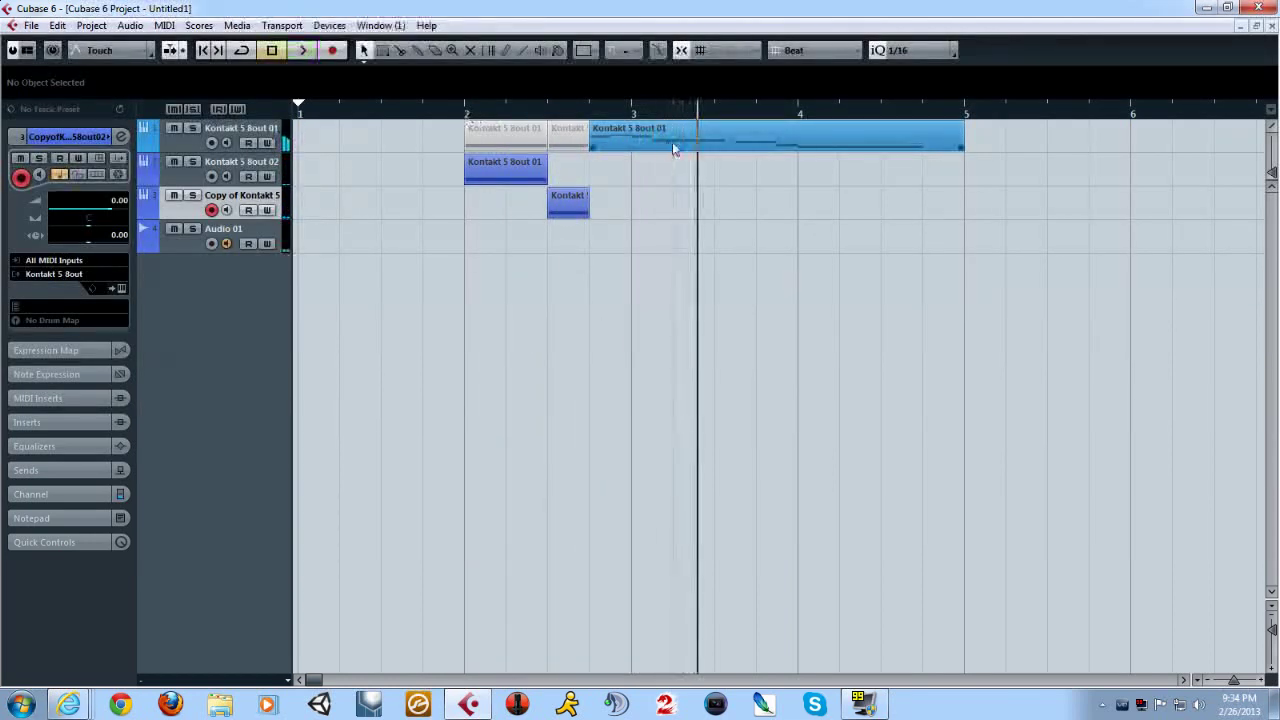
Step: In the remaining part's Key Editor, lengthen the first note by a sixteenth, shorten the start of the C5 note to match, and close the editor
double_click(606, 146)
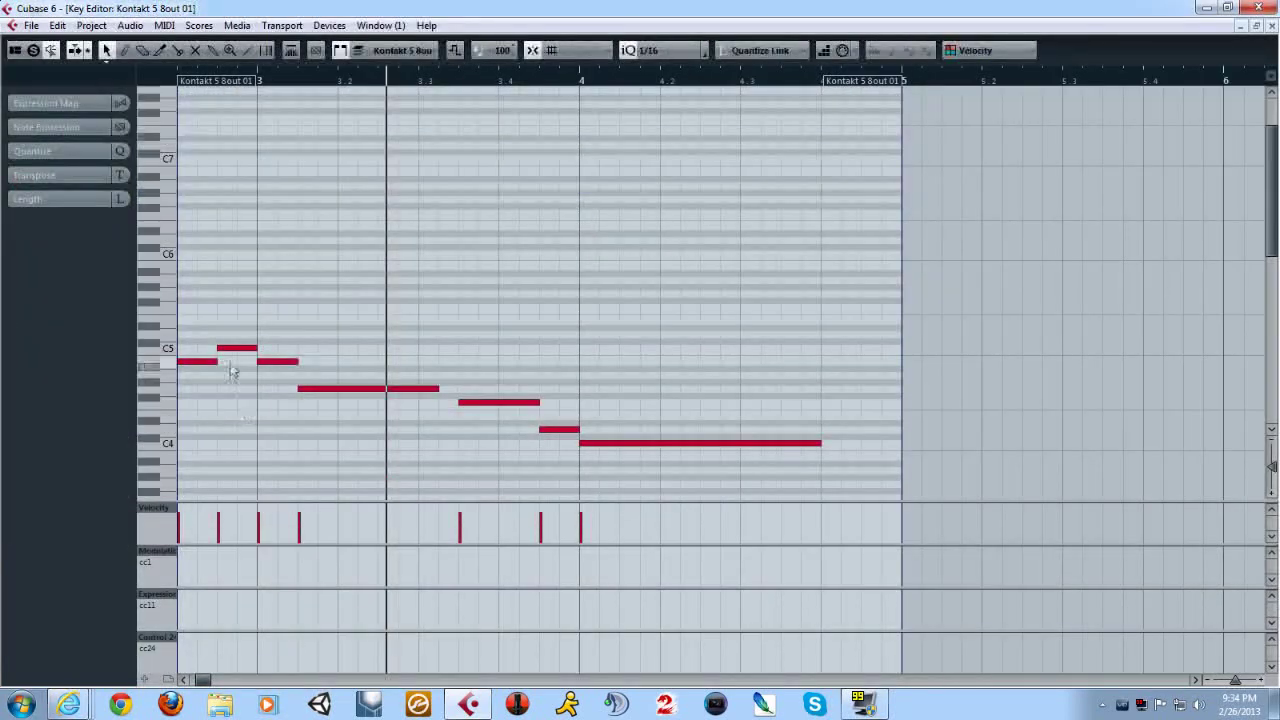
mouse_move(221, 348)
mouse_down()
mouse_move(240, 348)
mouse_move(224, 363)
mouse_move(238, 364)
mouse_up()
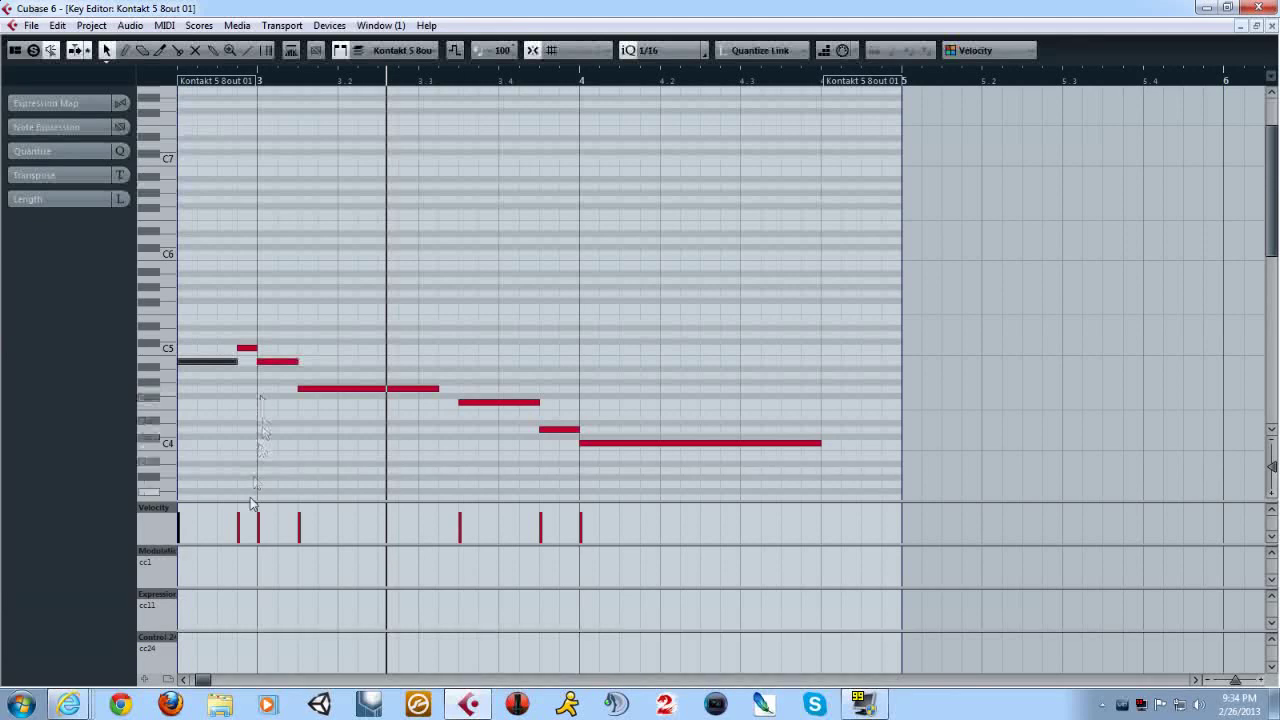
click(184, 681)
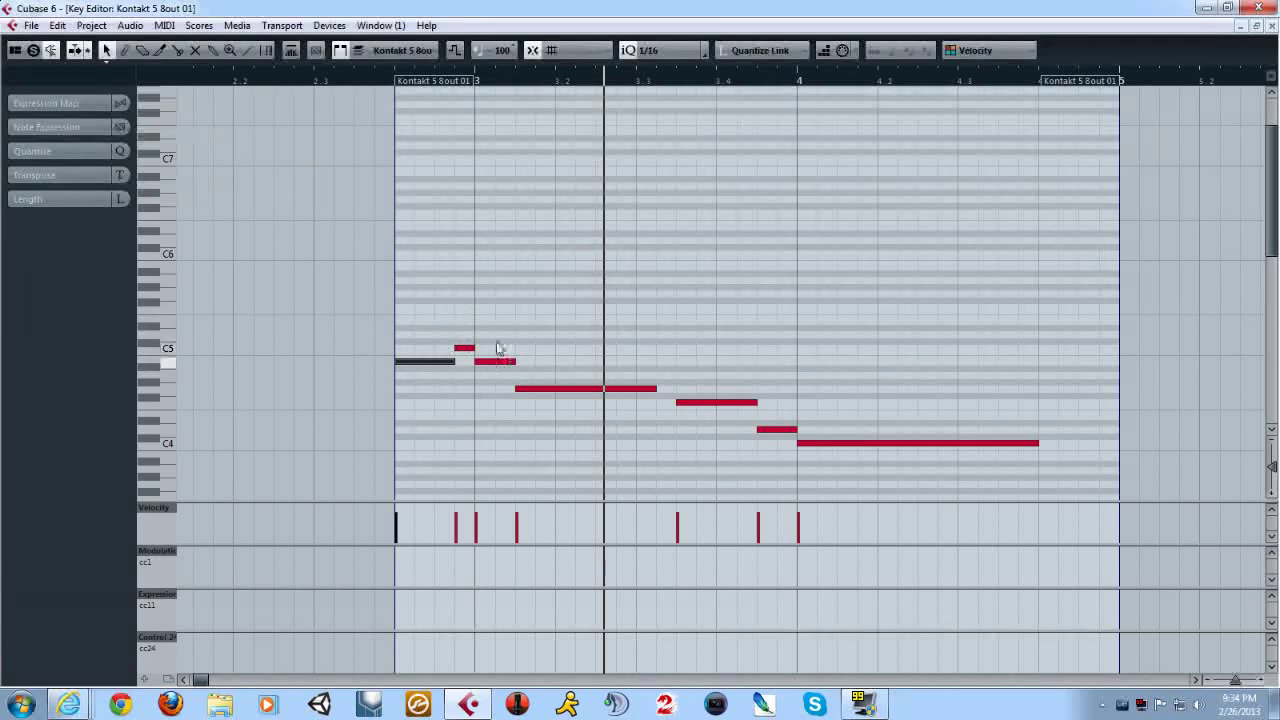
click(1270, 29)
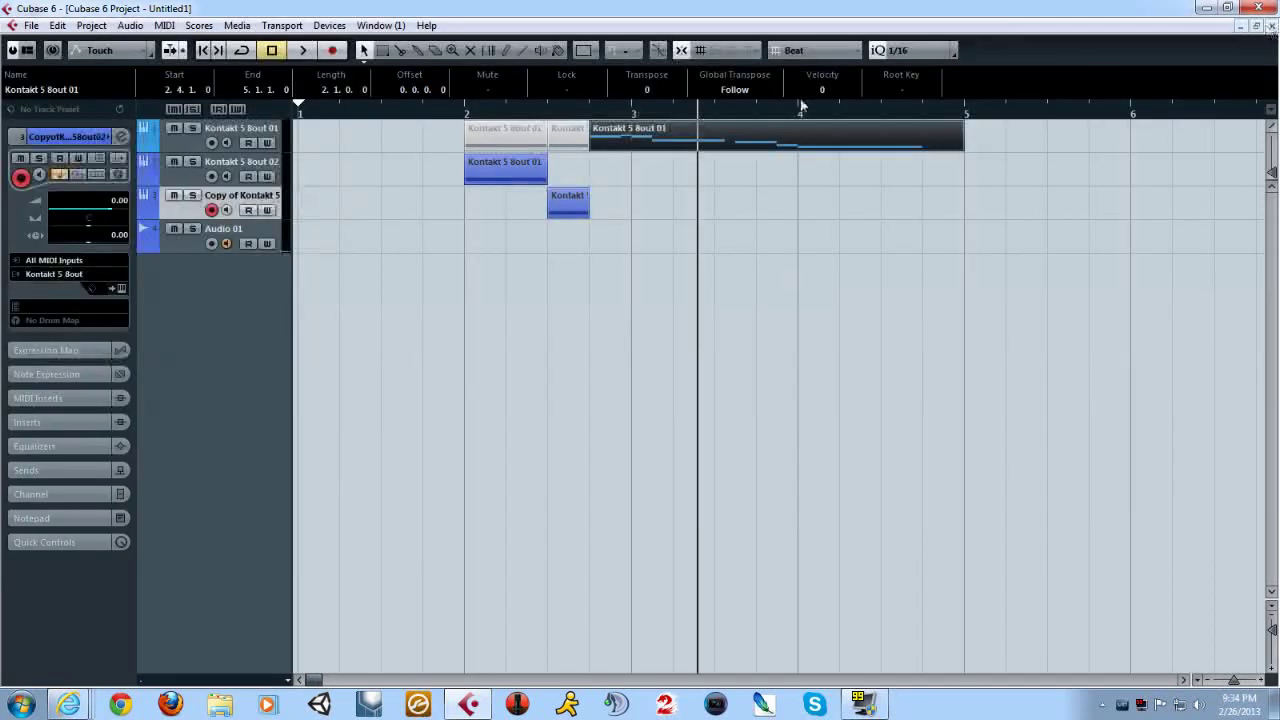
Step: Duplicate the third Kontakt track and delete the MIDI part on the new copy
right_click(228, 194)
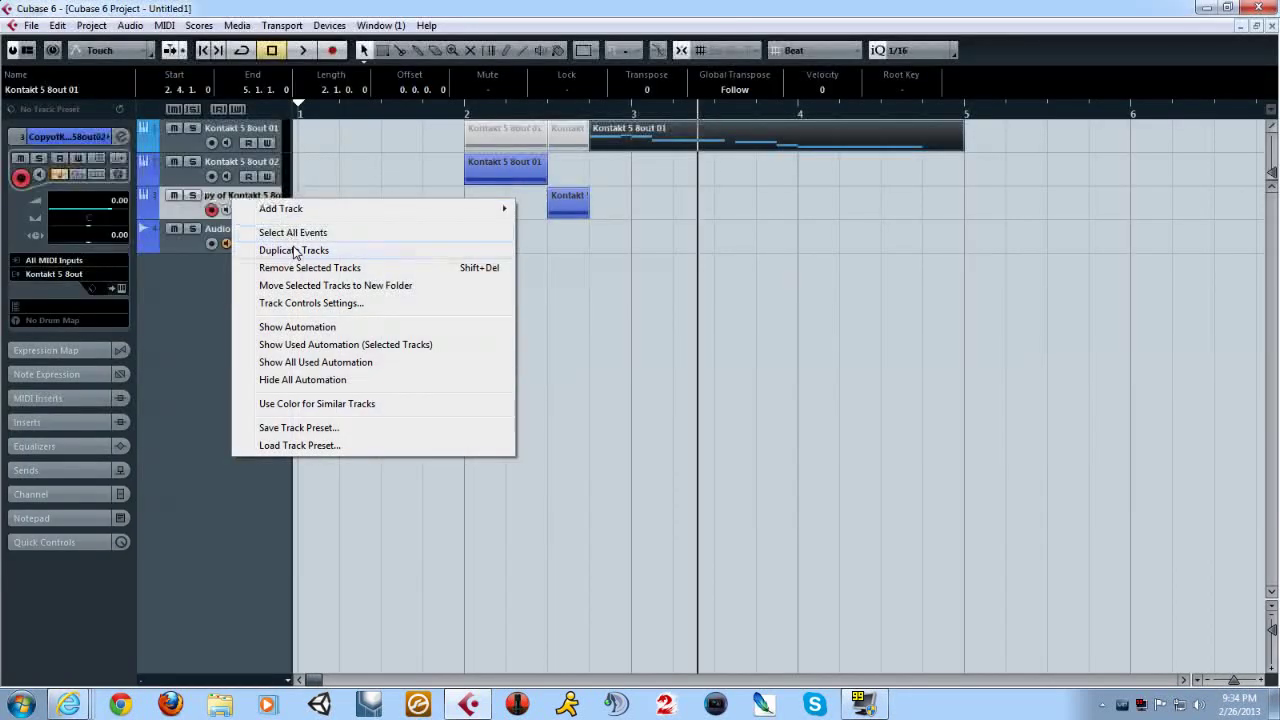
click(408, 303)
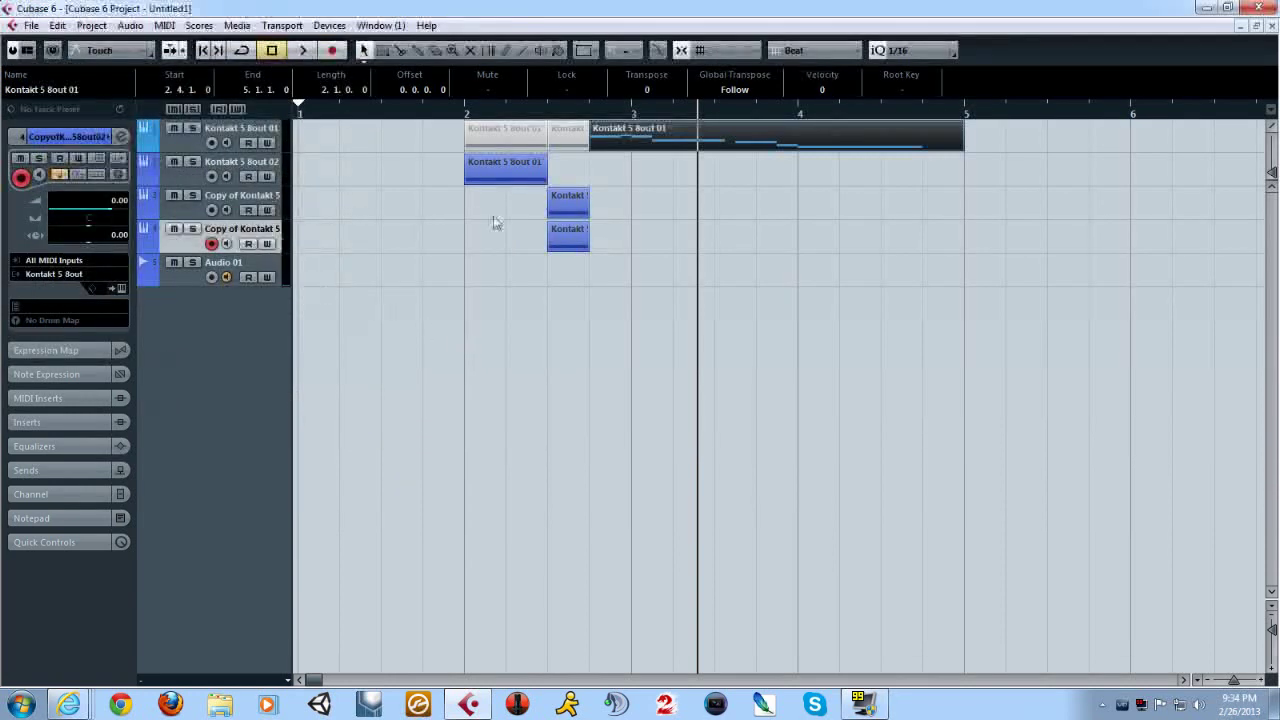
click(566, 241)
key(Delete)
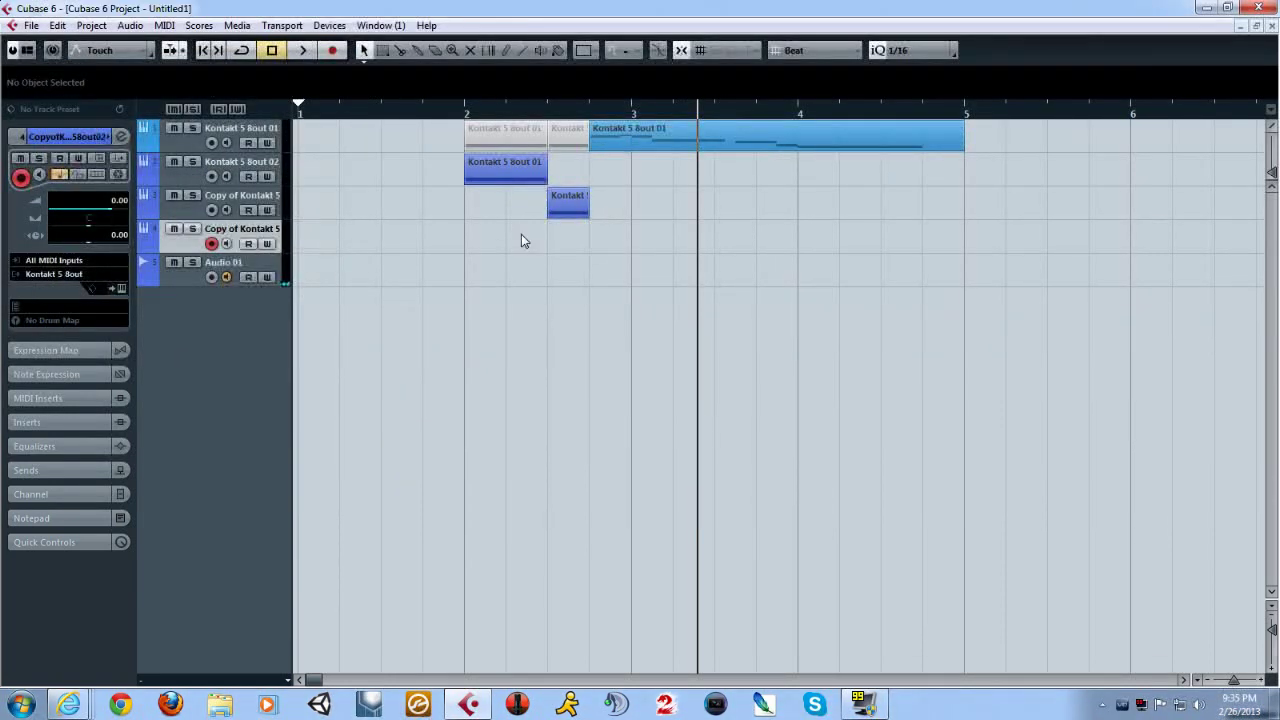
Step: Remove the Slr xFaST patch from the new track's Kontakt and browse to the EWQLSO Gold 18 Violins 2 Short folder
click(118, 291)
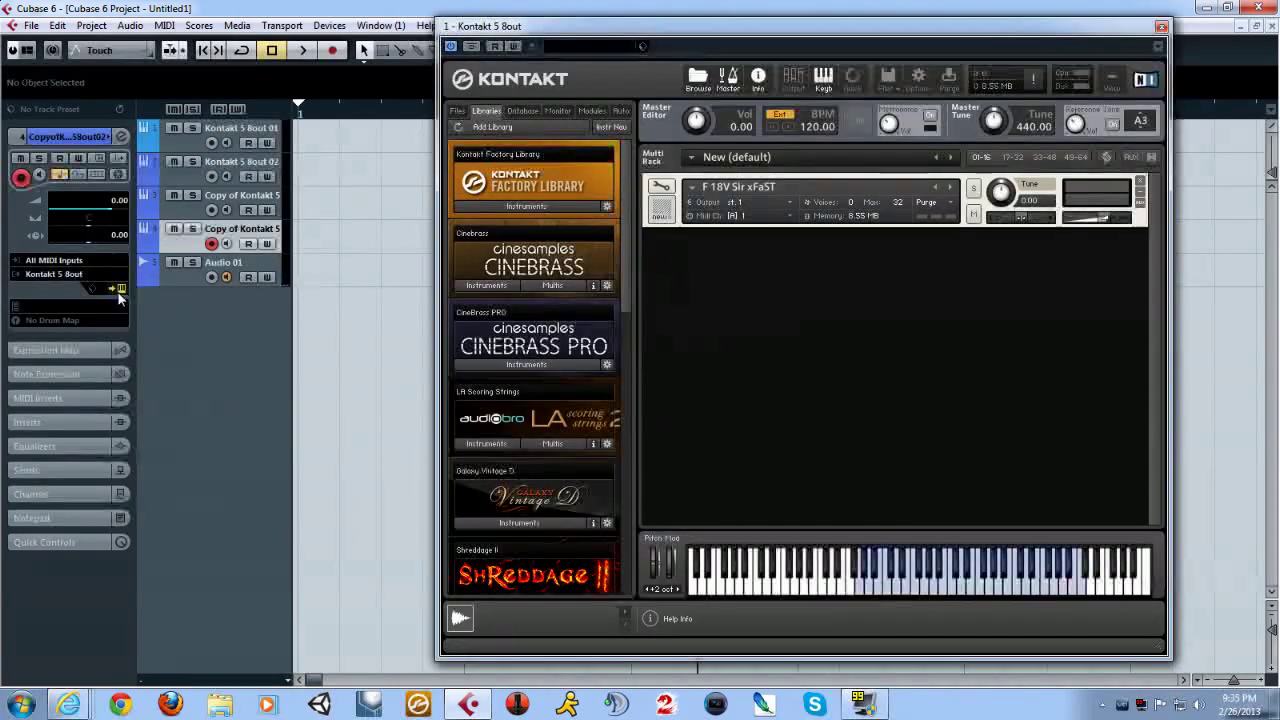
click(1140, 181)
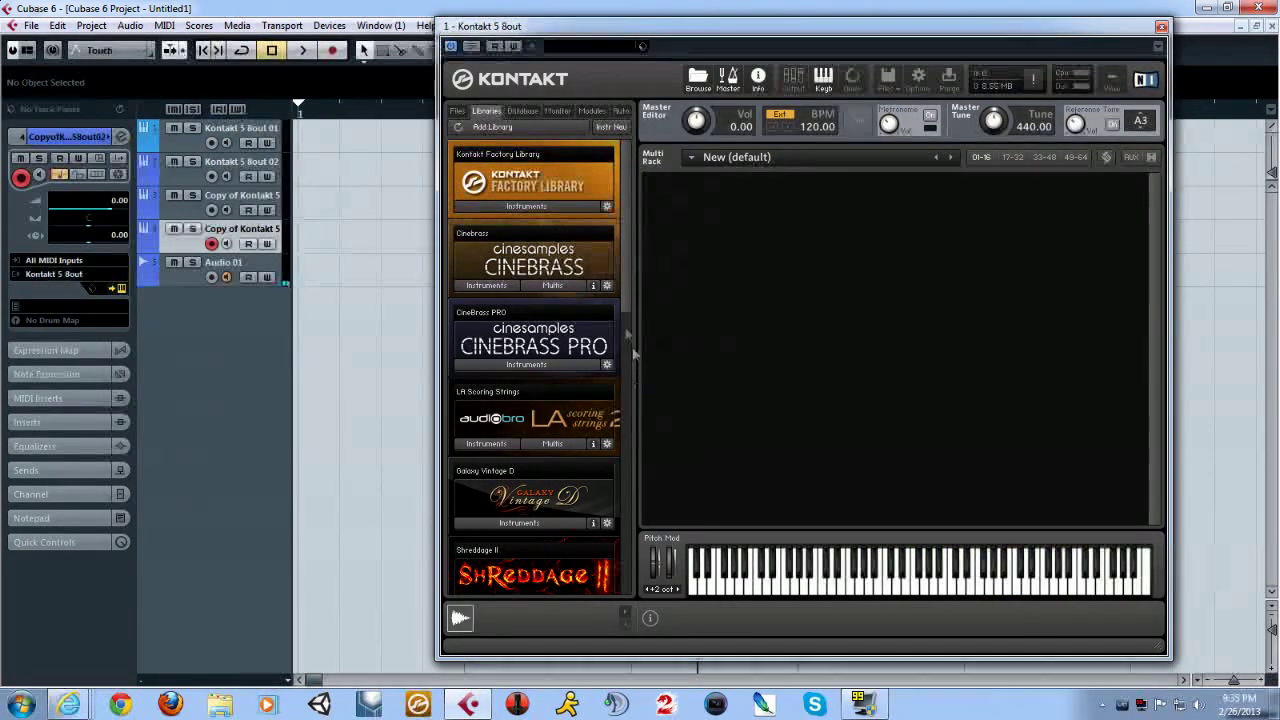
drag(631, 312, 635, 585)
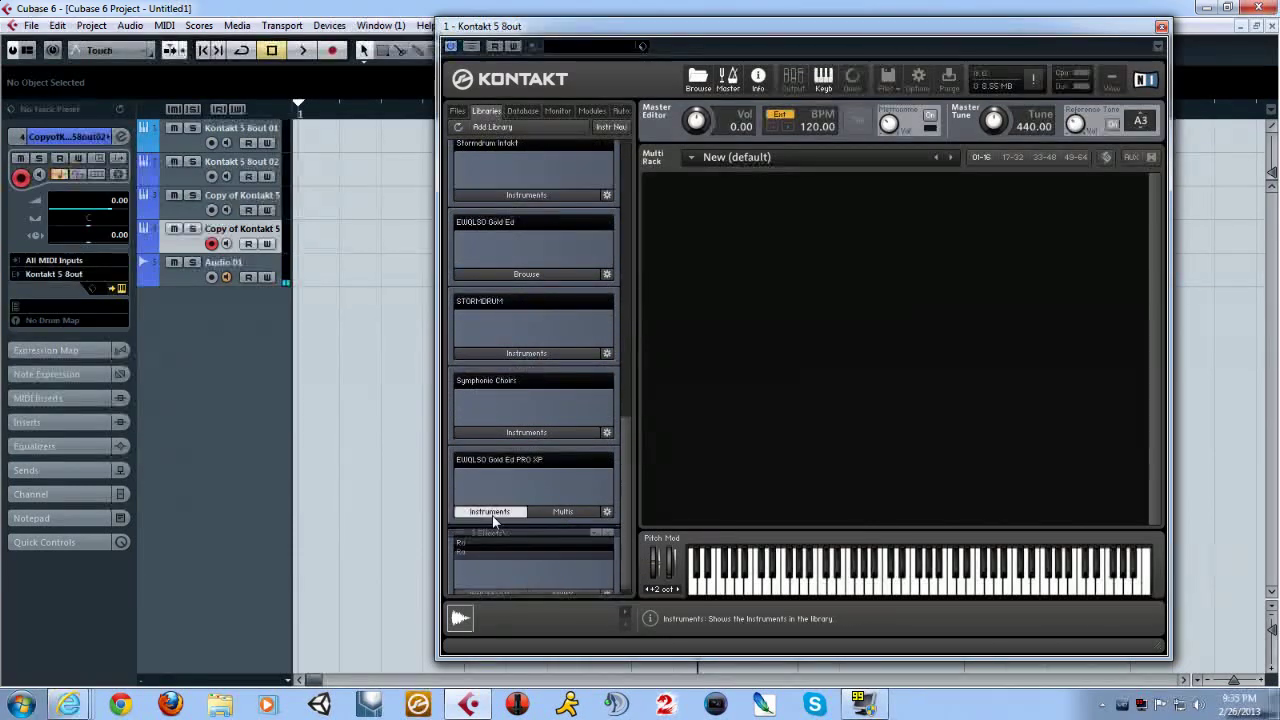
click(490, 511)
double_click(508, 439)
double_click(499, 467)
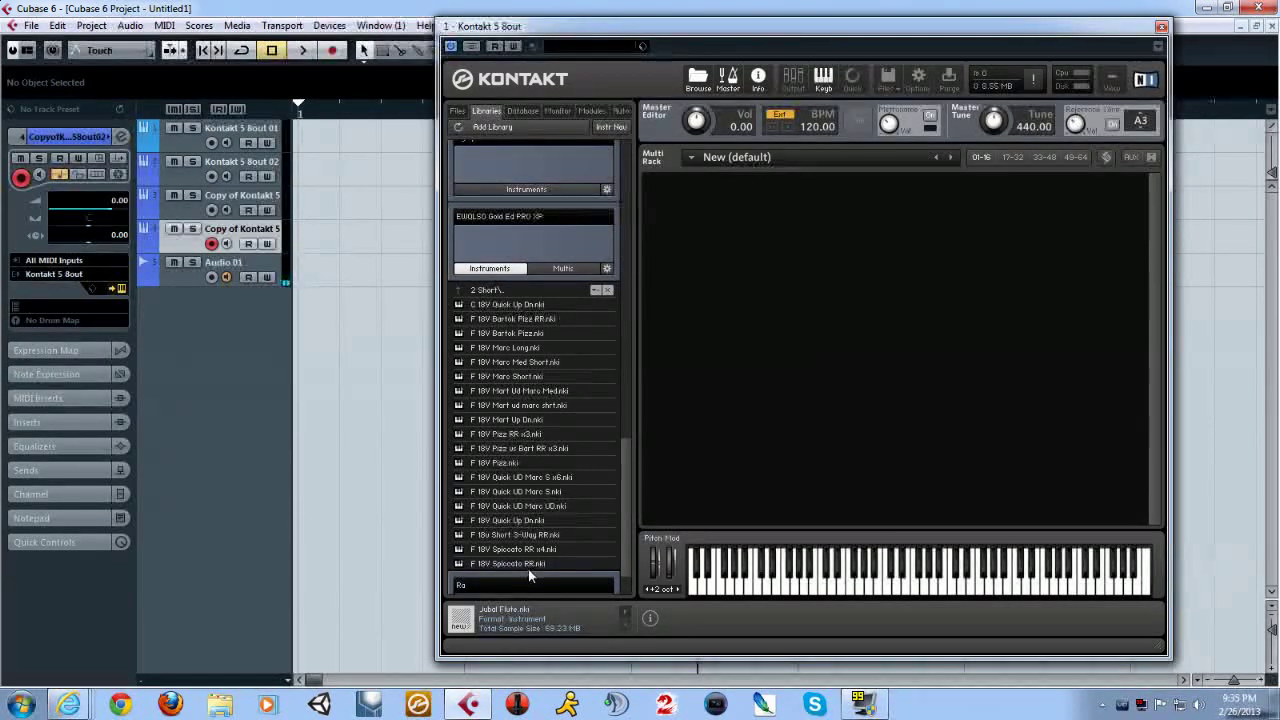
Step: Load F 18V Quick UD Marc S x6, resolve its missing samples from the East West folder, and audition it on the on-screen keyboard
click(531, 476)
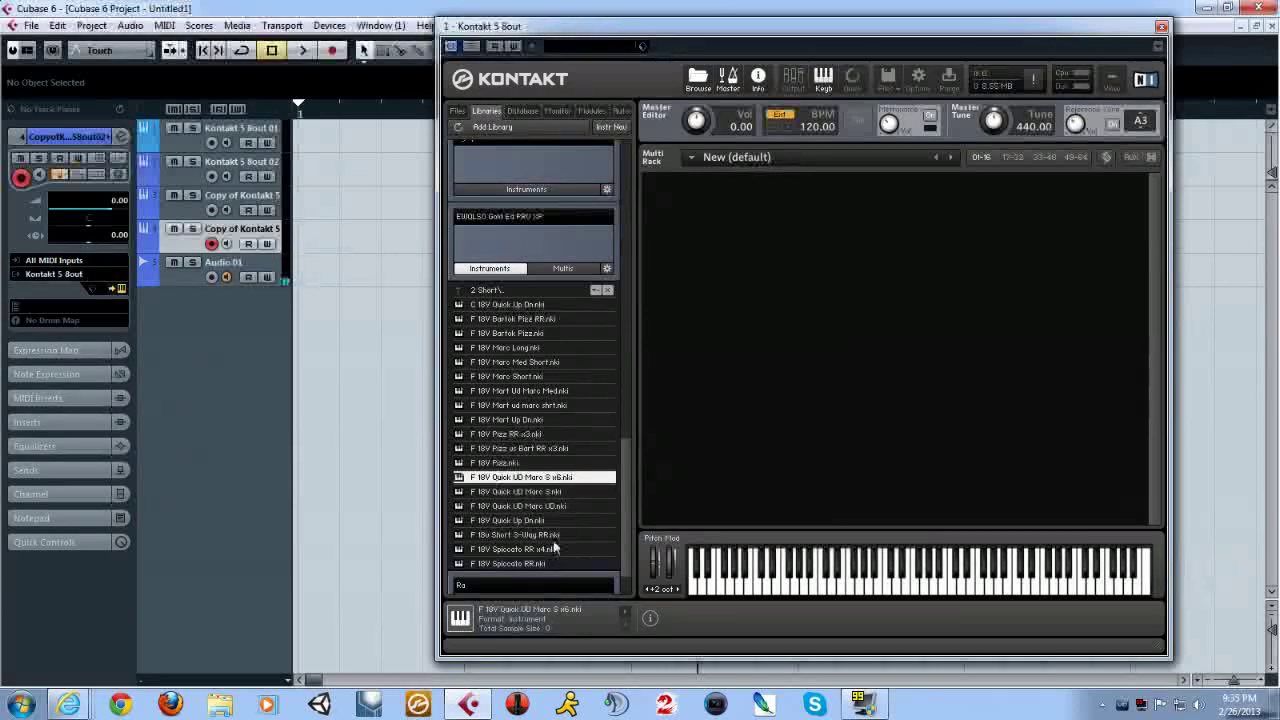
double_click(538, 479)
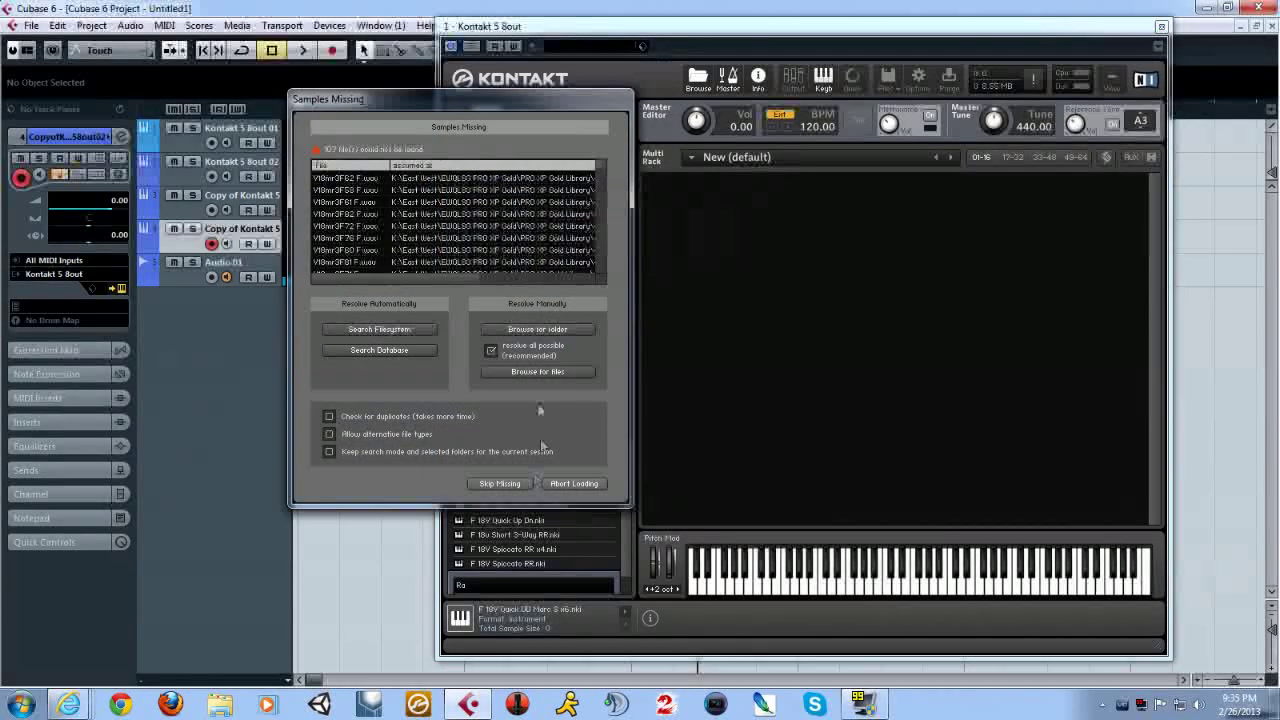
click(538, 329)
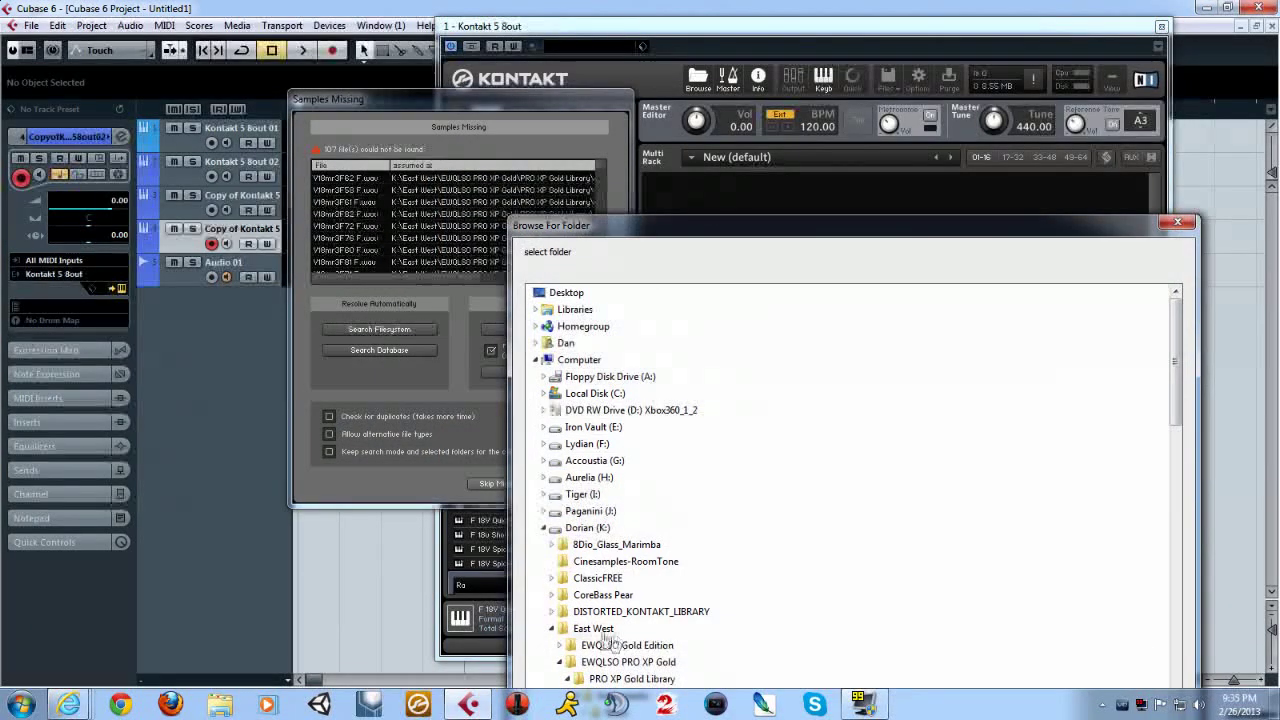
click(594, 628)
key(Return)
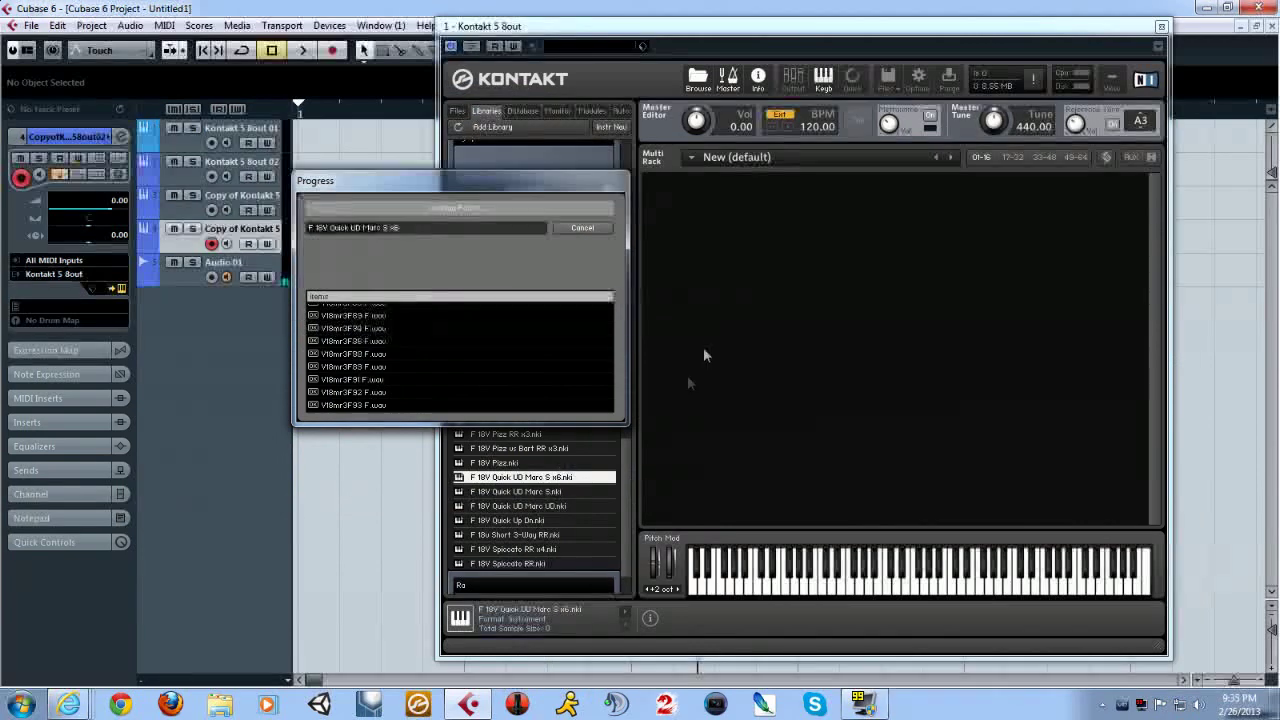
click(911, 585)
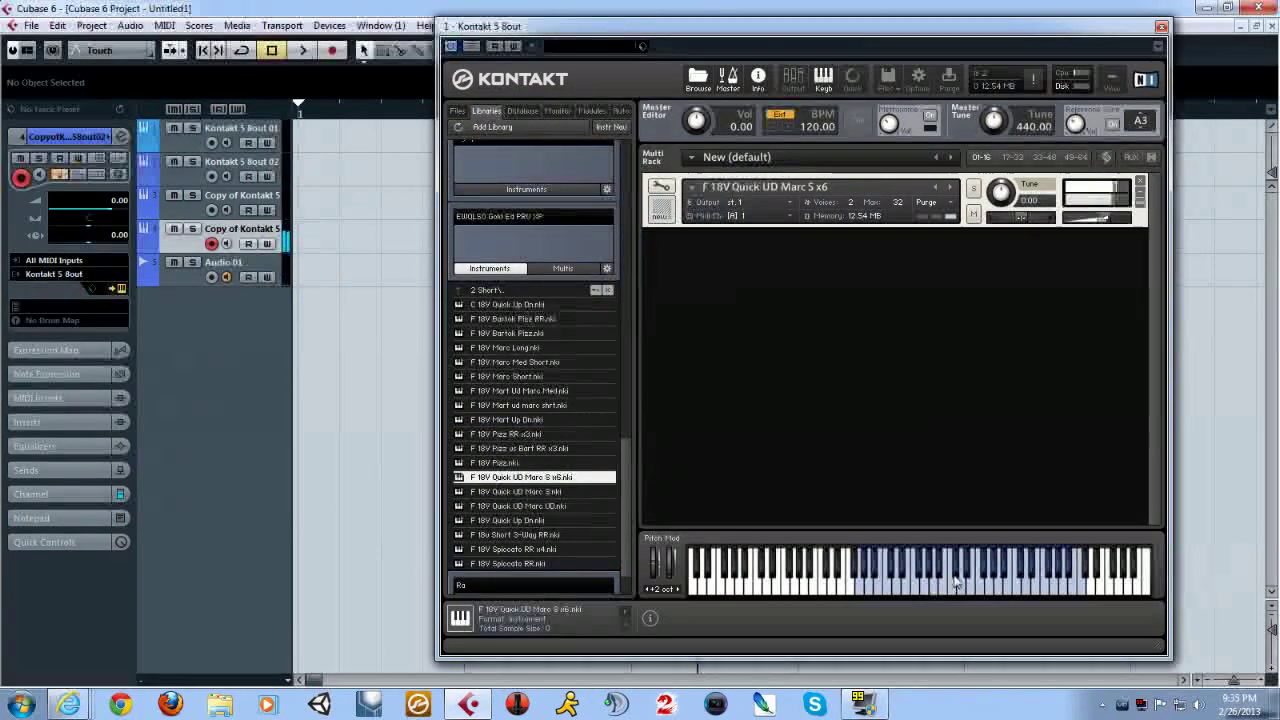
Step: Audition the F 18V Quick UD Marc S x6 patch on the on-screen keyboard and close the Kontakt window
click(901, 569)
click(943, 577)
click(937, 568)
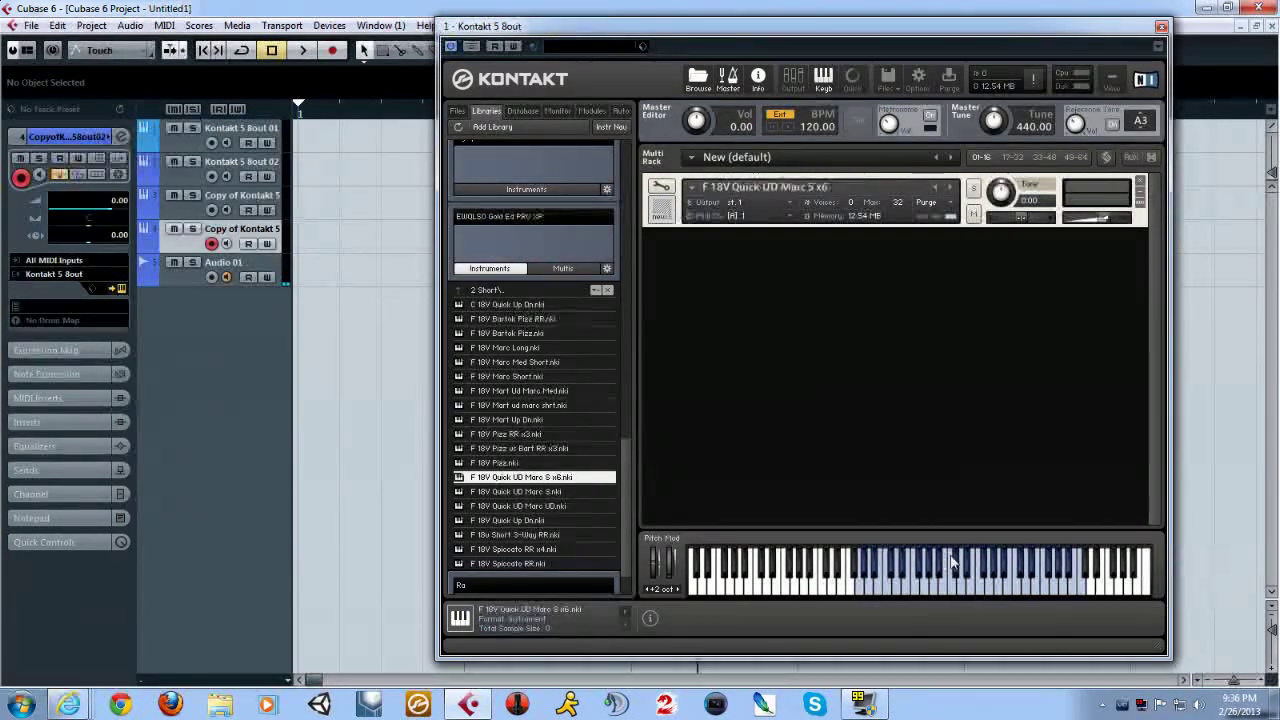
drag(954, 564, 1042, 567)
click(1162, 27)
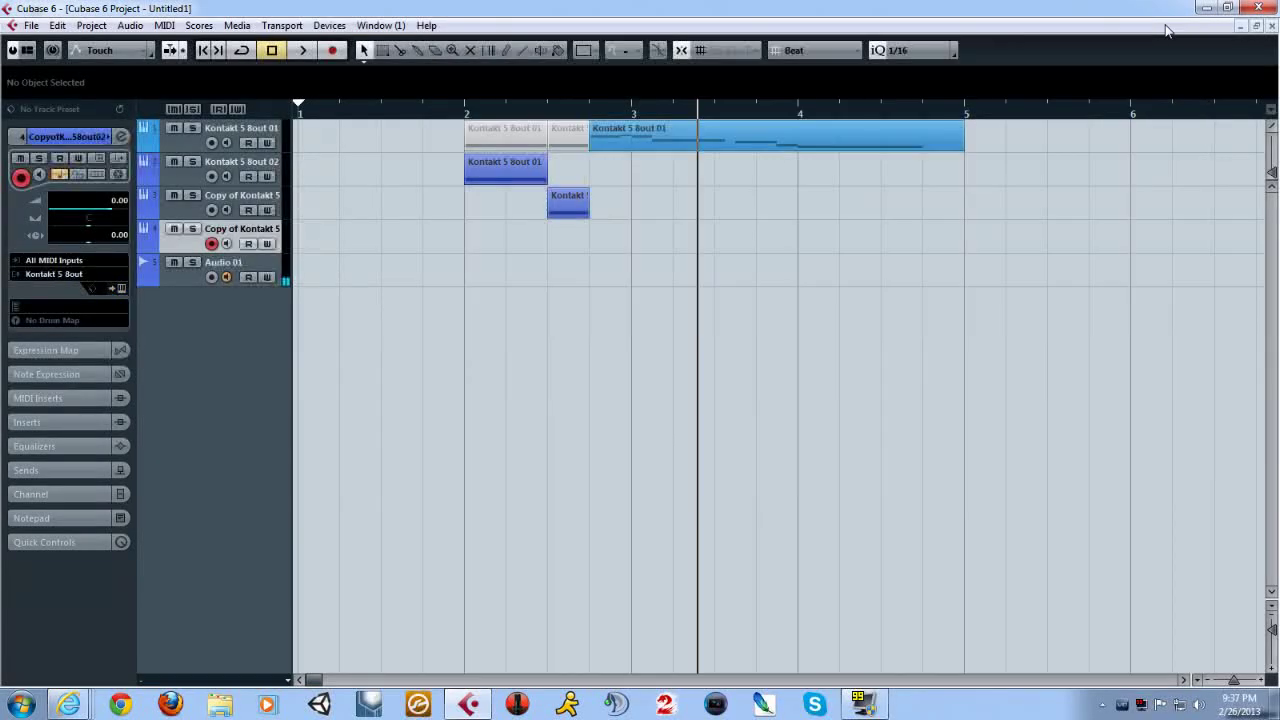
Step: Copy the remaining phrase part from the first Kontakt track onto the fourth track at the same position
click(633, 142)
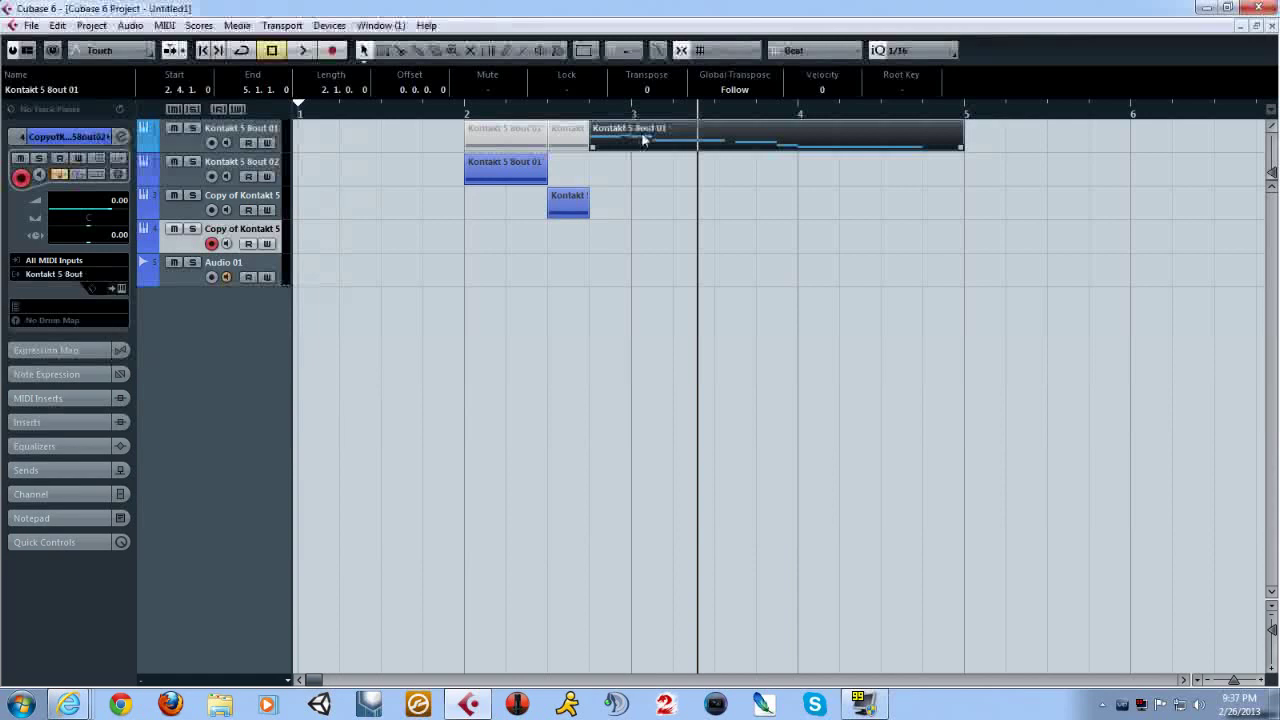
drag(643, 139, 646, 268)
click(646, 269)
Step: In the copied part's Key Editor, delete the last four notes and shorten the part to end at 3.1.3
double_click(662, 240)
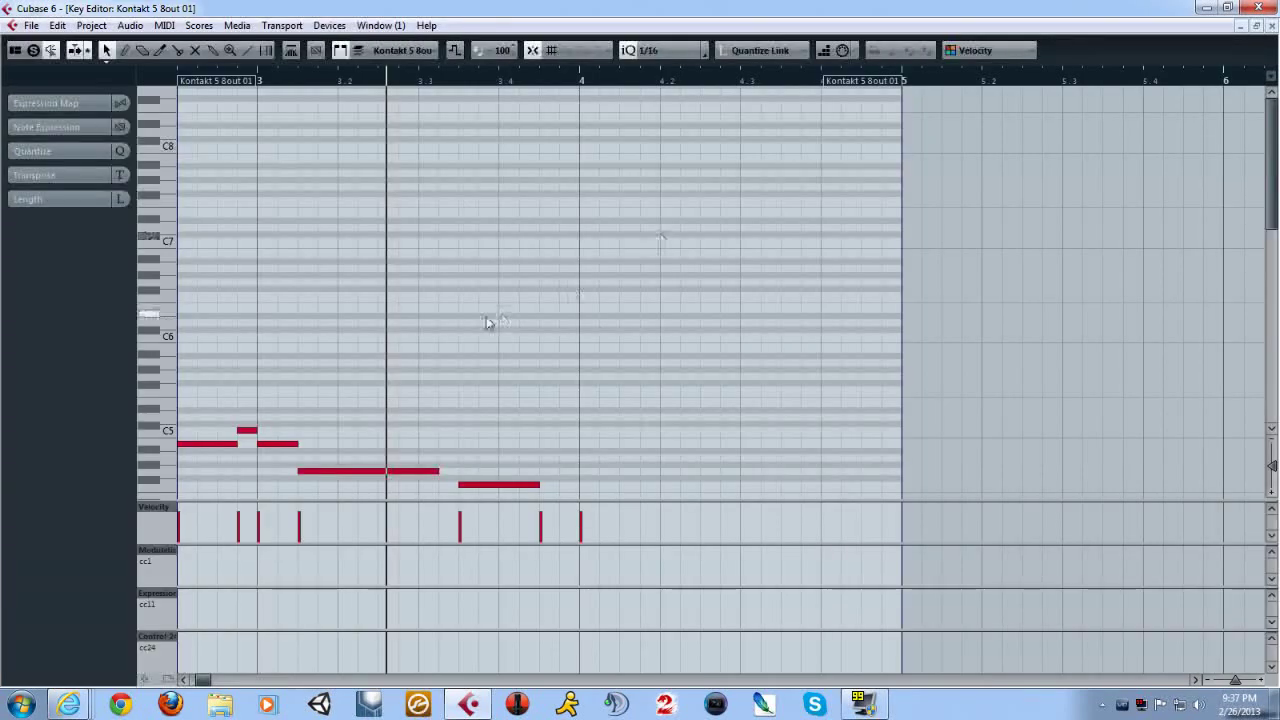
scroll(485, 314, down, 3)
drag(335, 181, 875, 401)
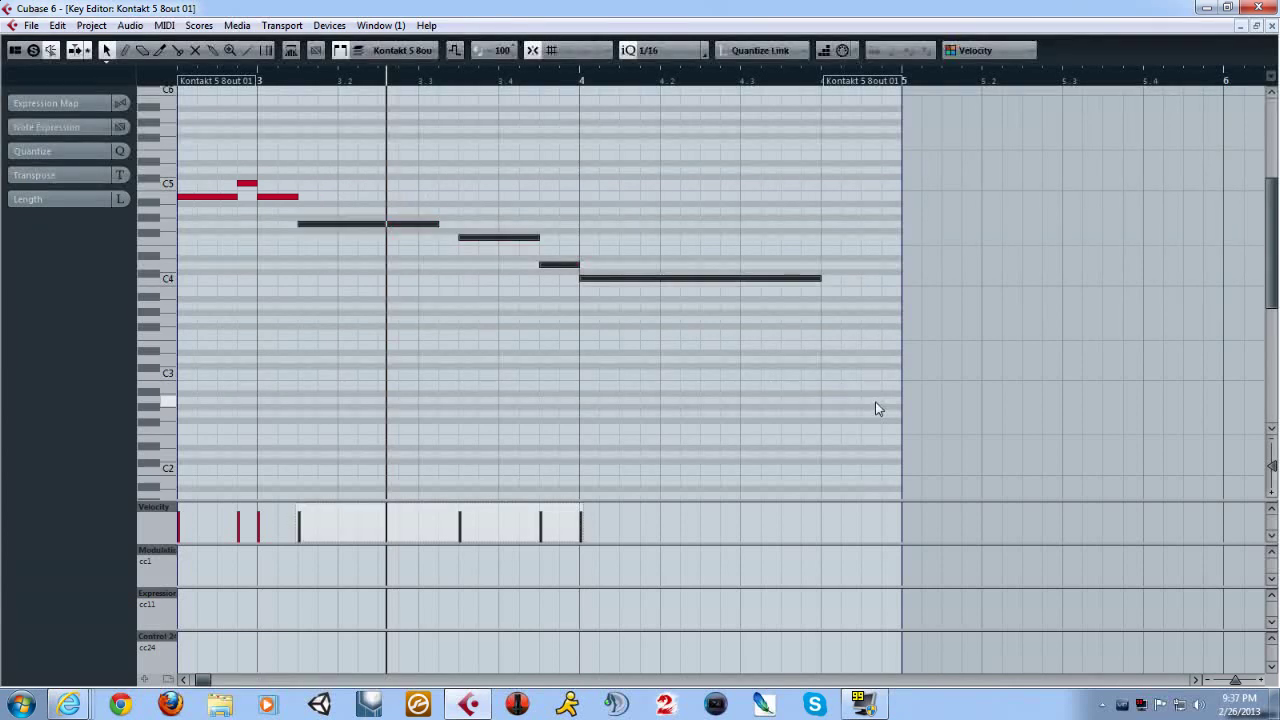
key(Delete)
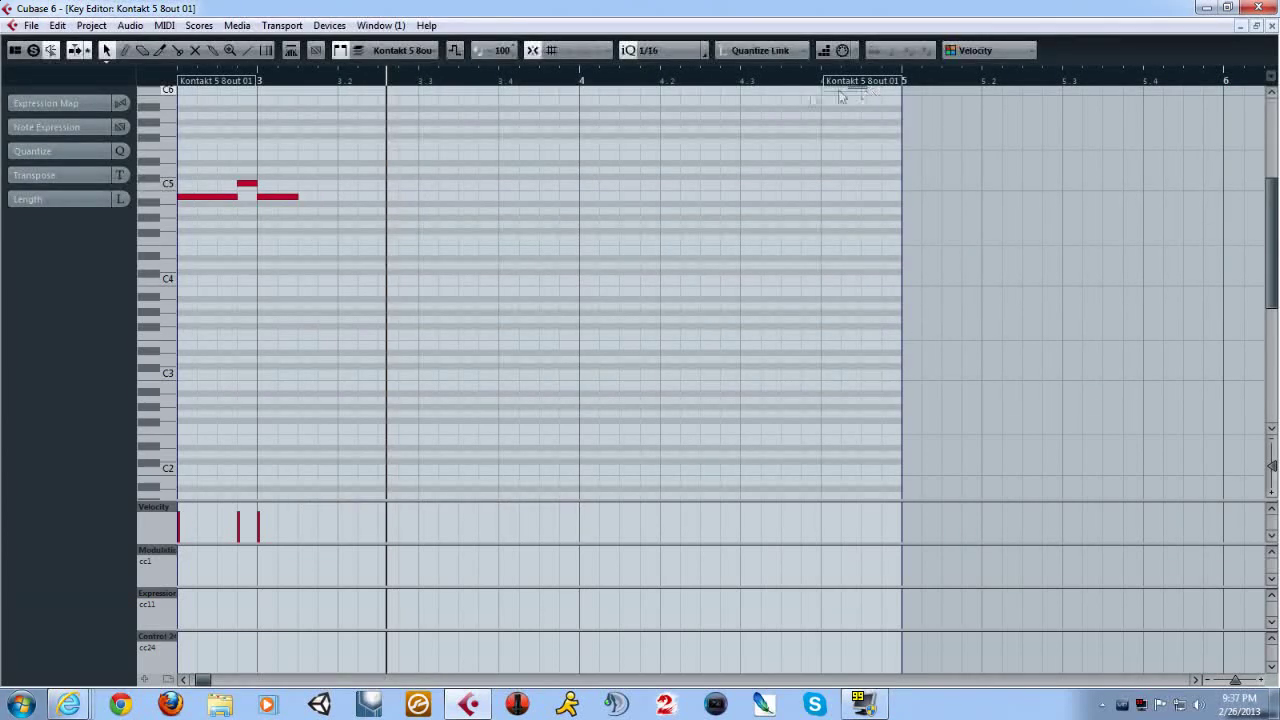
drag(878, 88, 296, 126)
Step: Lower the velocities of the three remaining notes slightly and close the Key Editor
click(184, 680)
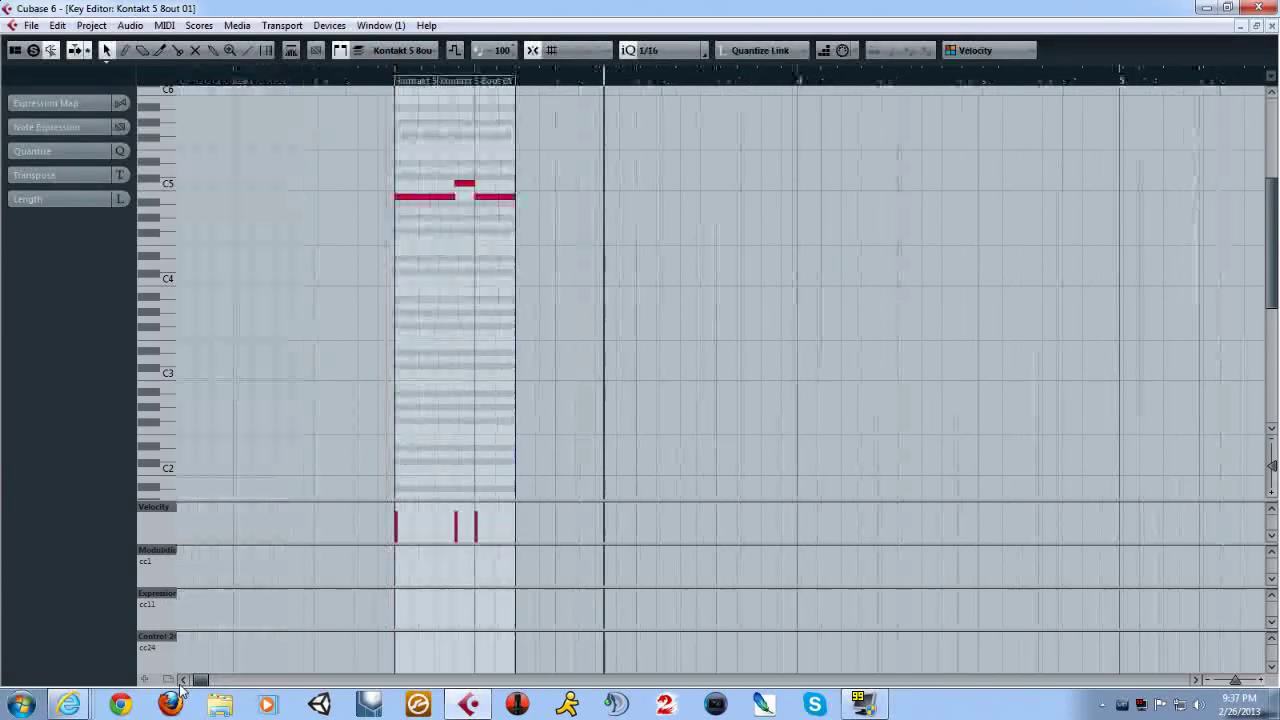
click(184, 680)
click(532, 79)
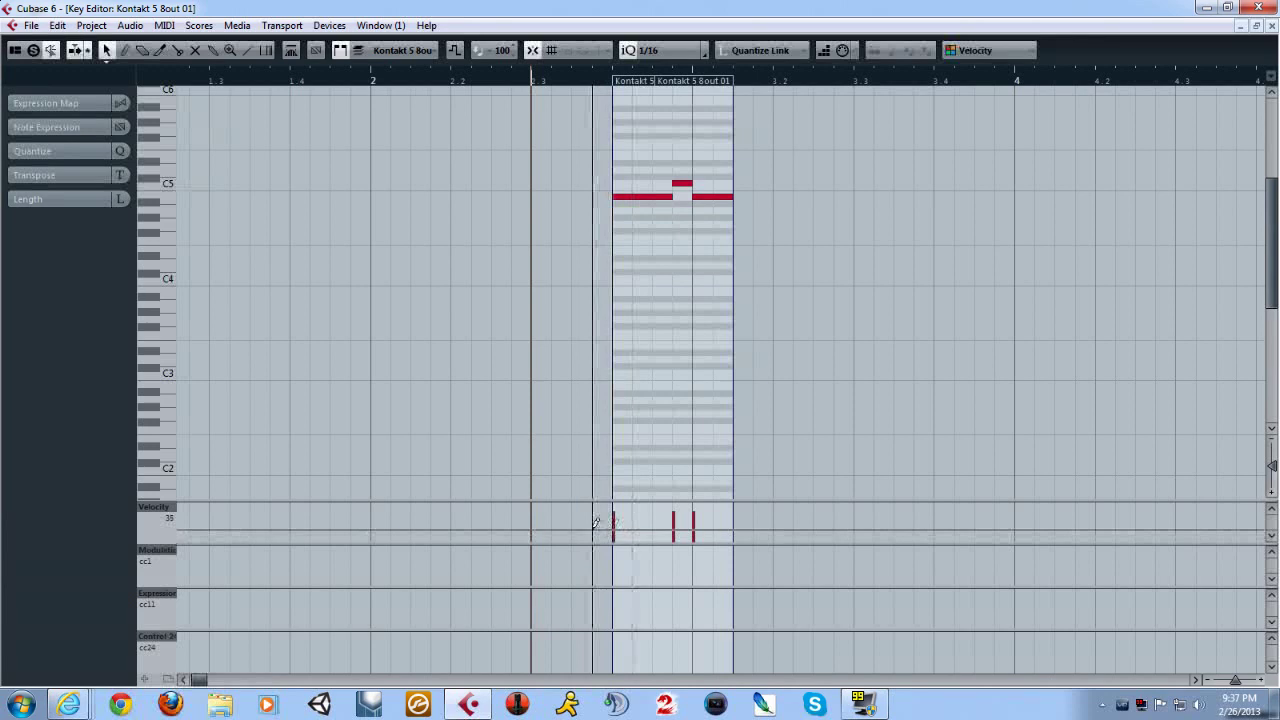
mouse_move(611, 517)
mouse_down()
mouse_move(620, 506)
mouse_move(699, 514)
mouse_up()
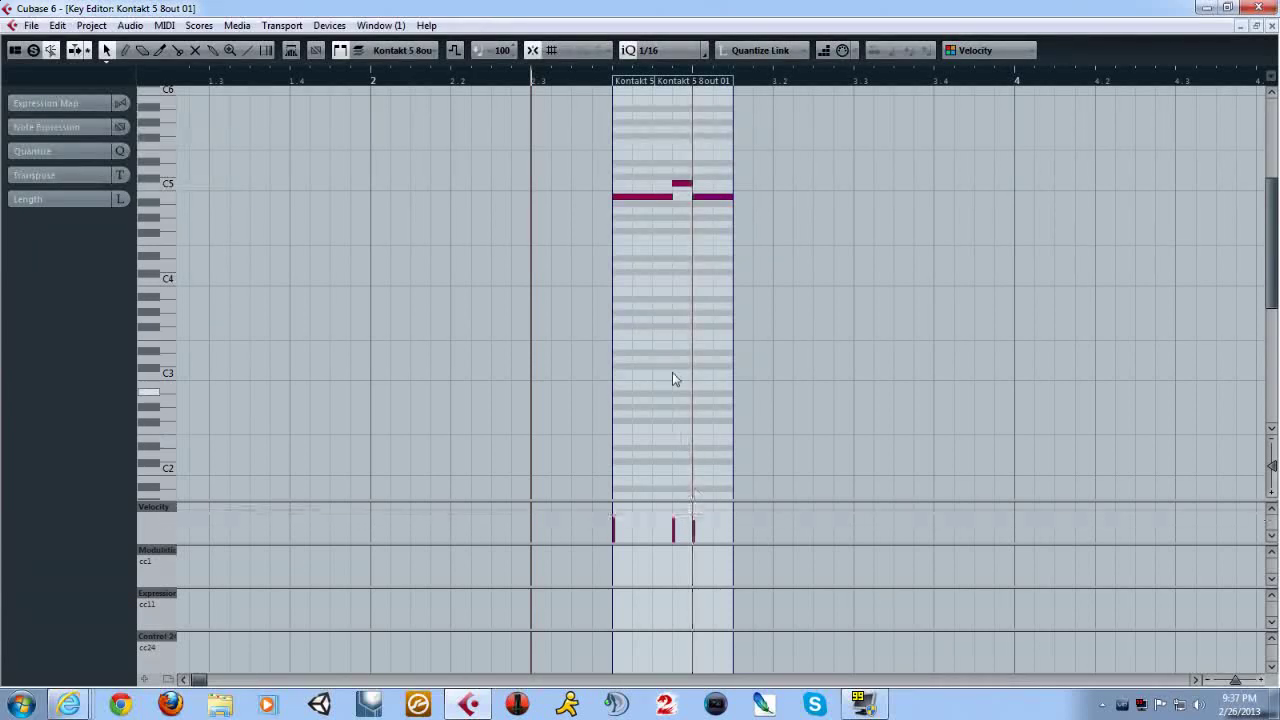
click(1271, 27)
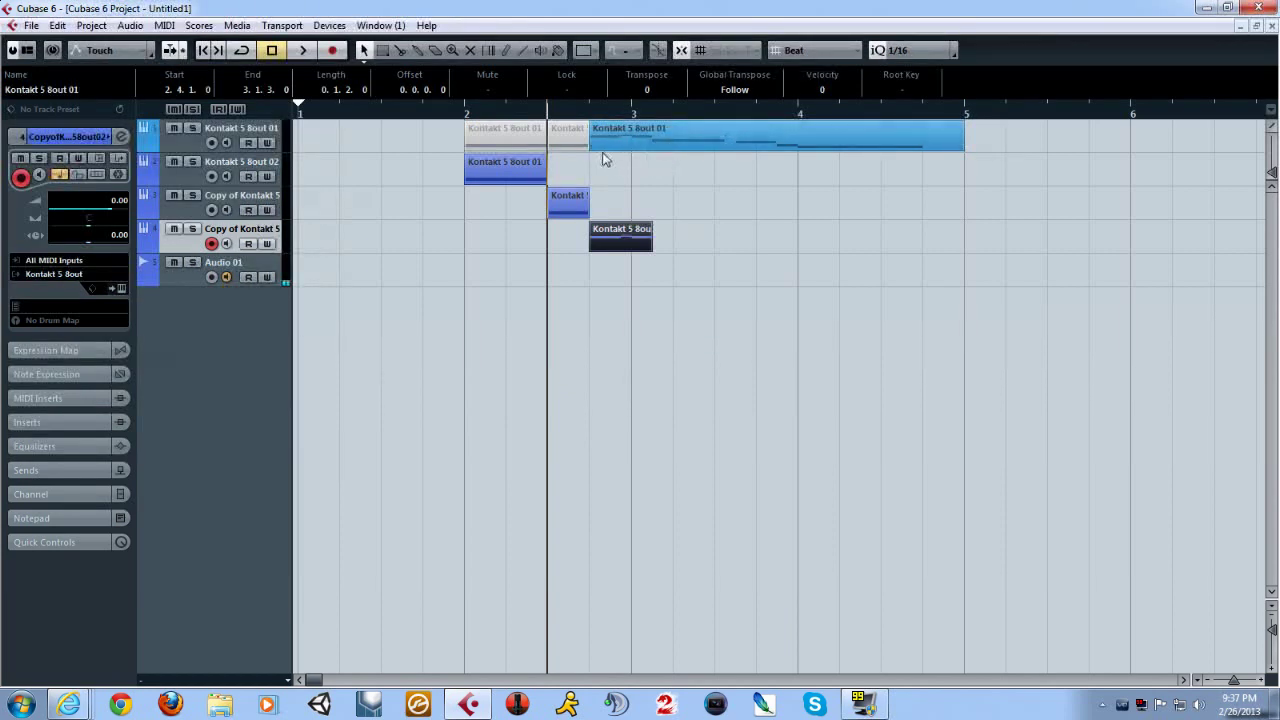
Step: Mute the first Kontakt track and play the phrase from bar 2 through the end of the short part
click(173, 128)
click(462, 113)
key(space)
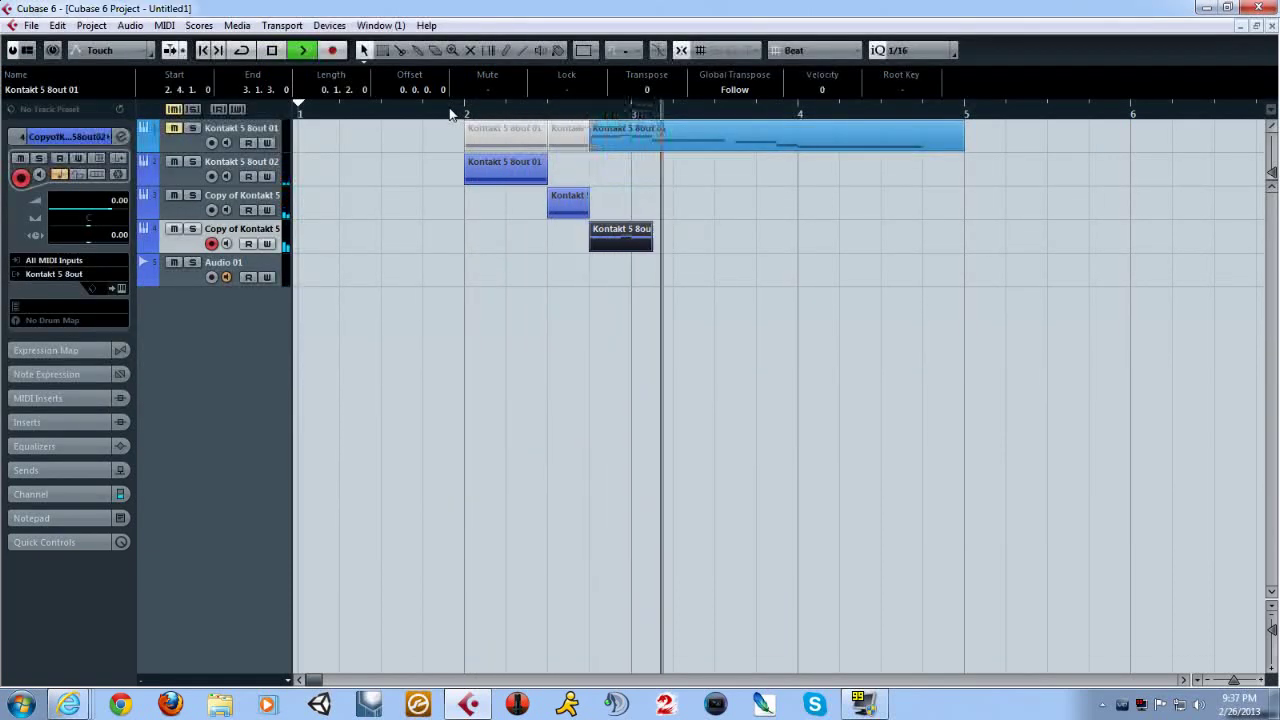
key(space)
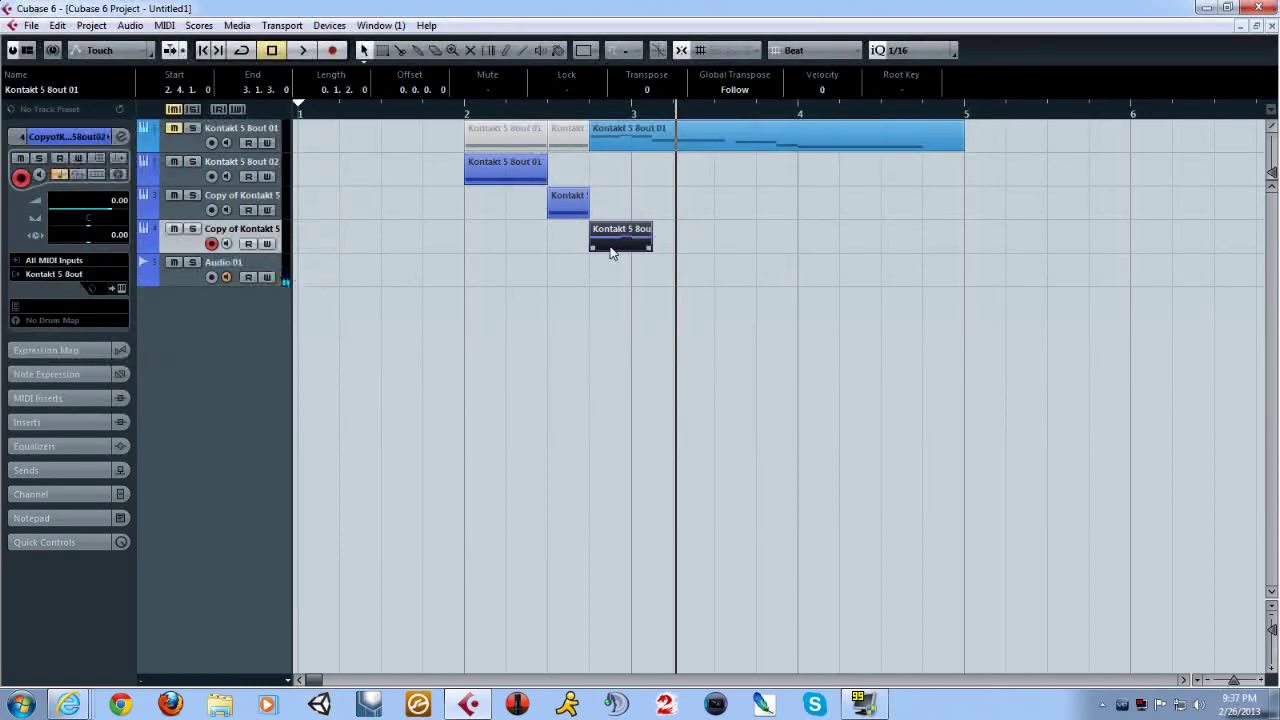
Step: Duplicate the fourth Kontakt track and remove the loaded patch from the new copy's Kontakt
right_click(232, 229)
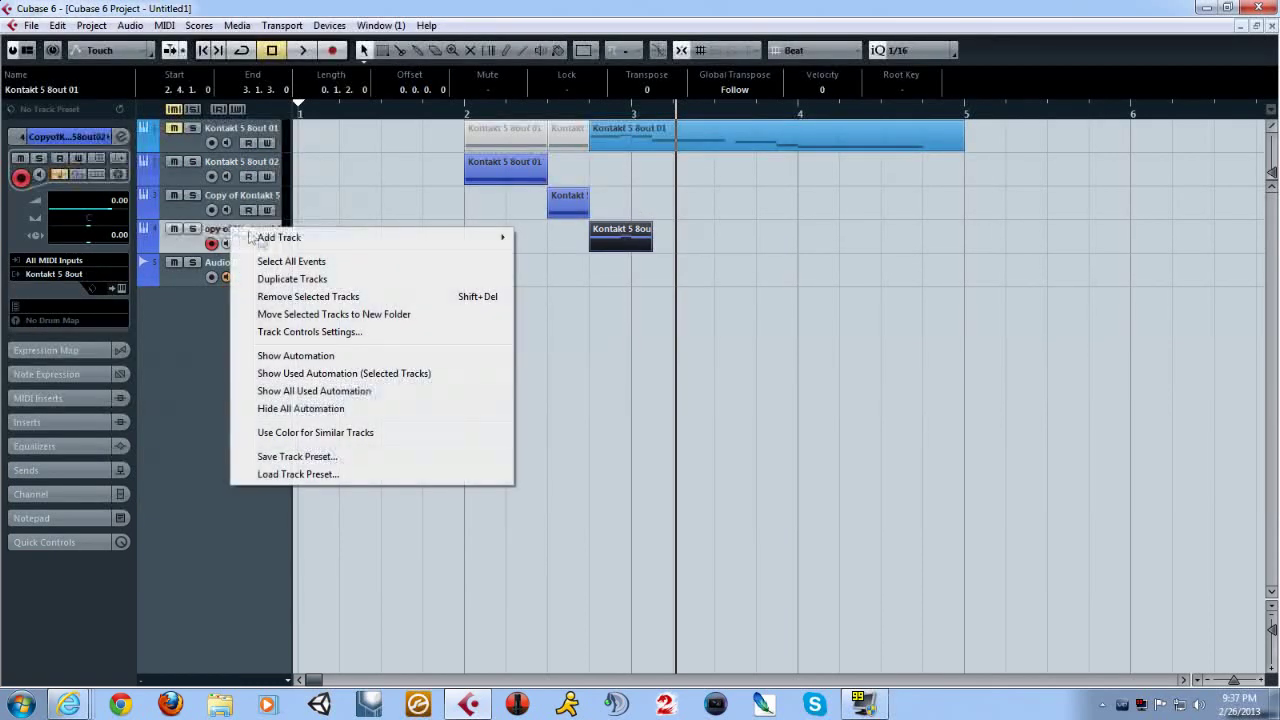
click(301, 279)
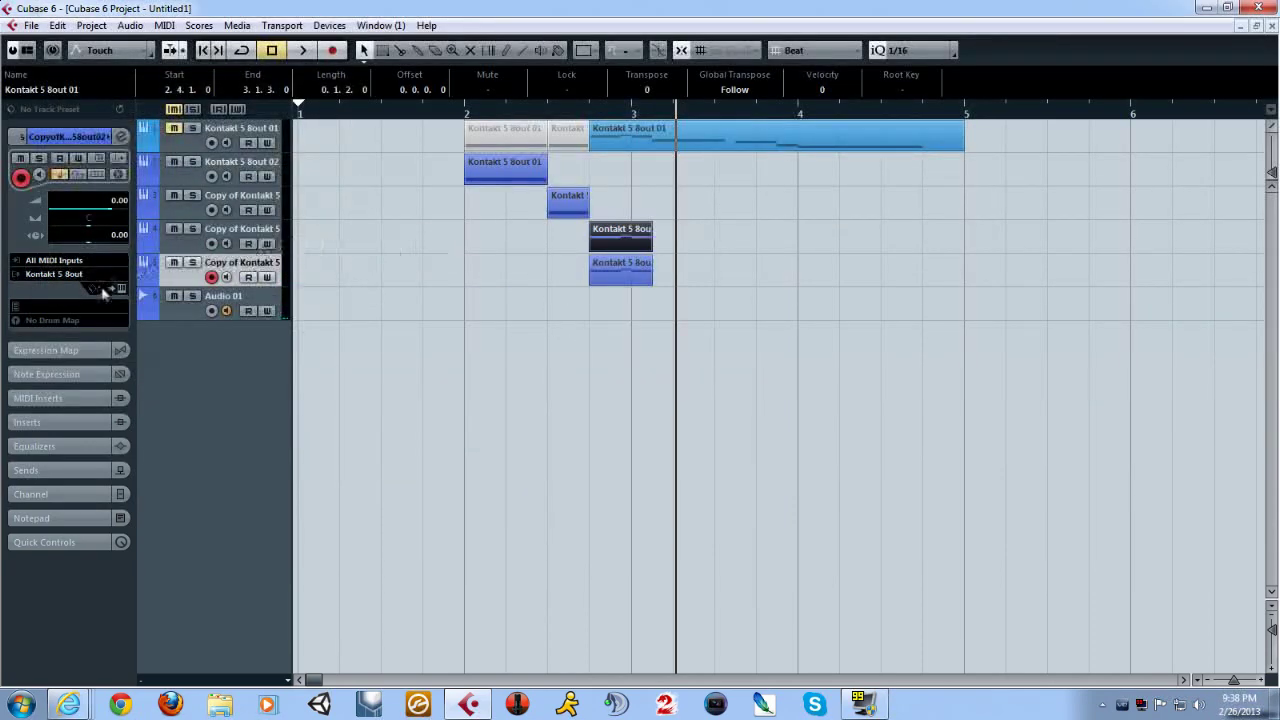
click(119, 289)
click(1140, 185)
Step: Try loading F 18V Marc Med Short from the 2 Short folder, resolving its missing samples from the East West folder
drag(625, 251, 633, 553)
click(493, 504)
scroll(495, 502, down, 3)
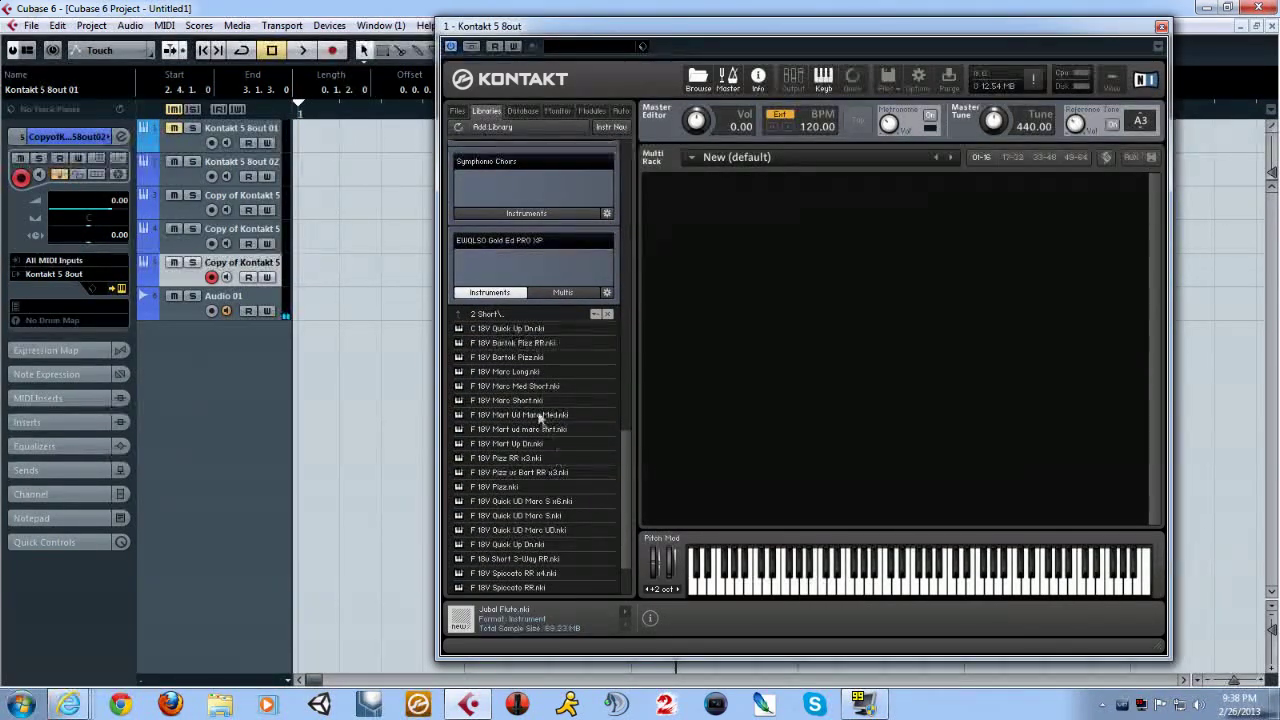
click(530, 371)
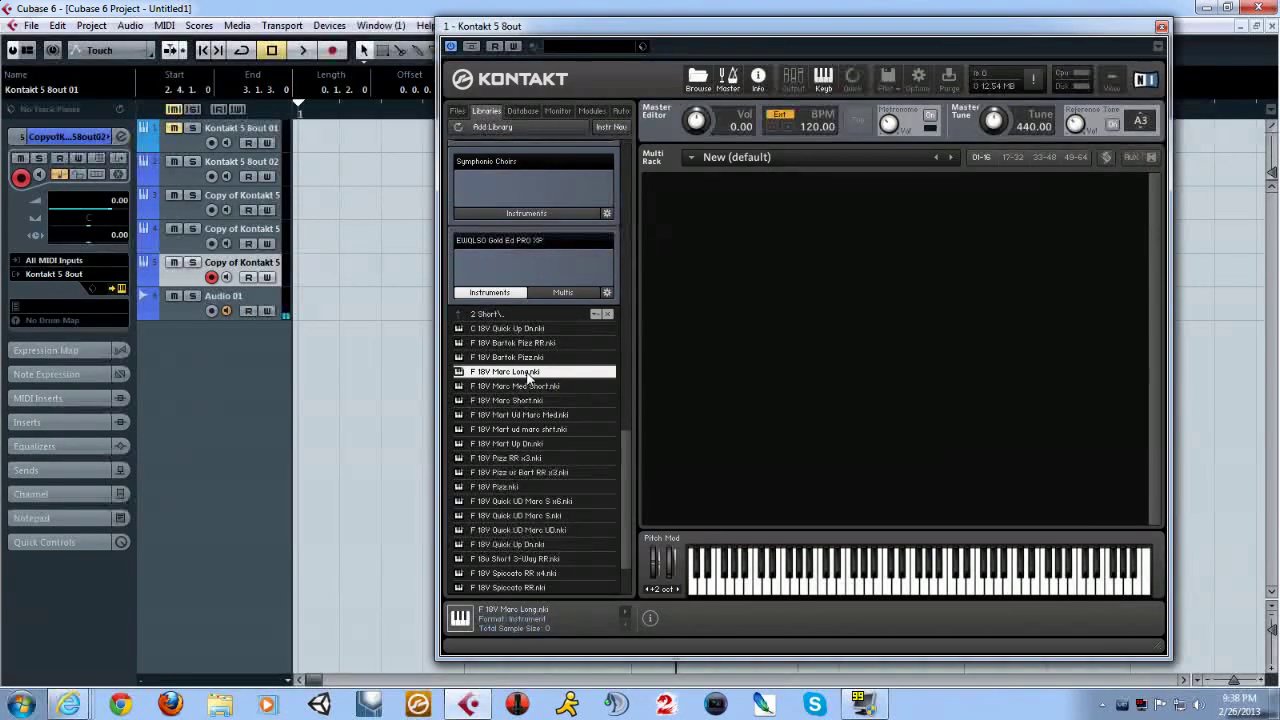
double_click(552, 385)
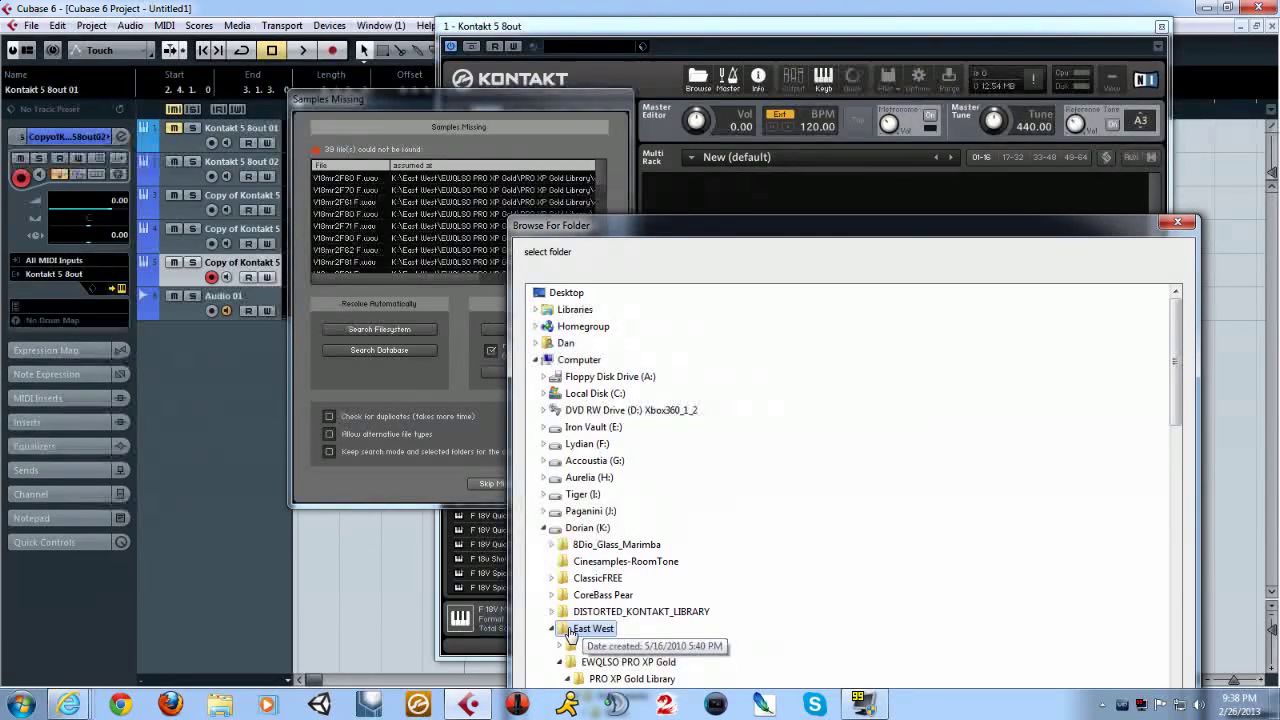
key(Return)
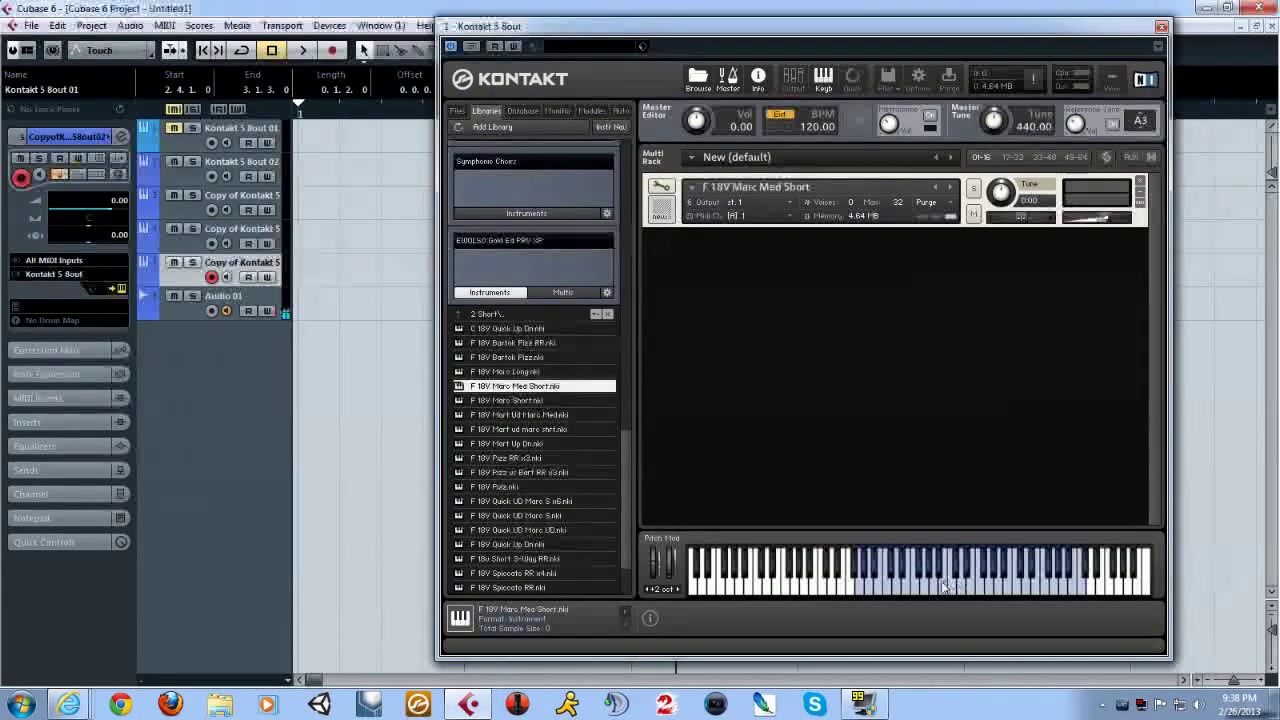
Step: Audition F 18V Marc Med Short on the on-screen keyboard and remove it from the rack
click(948, 582)
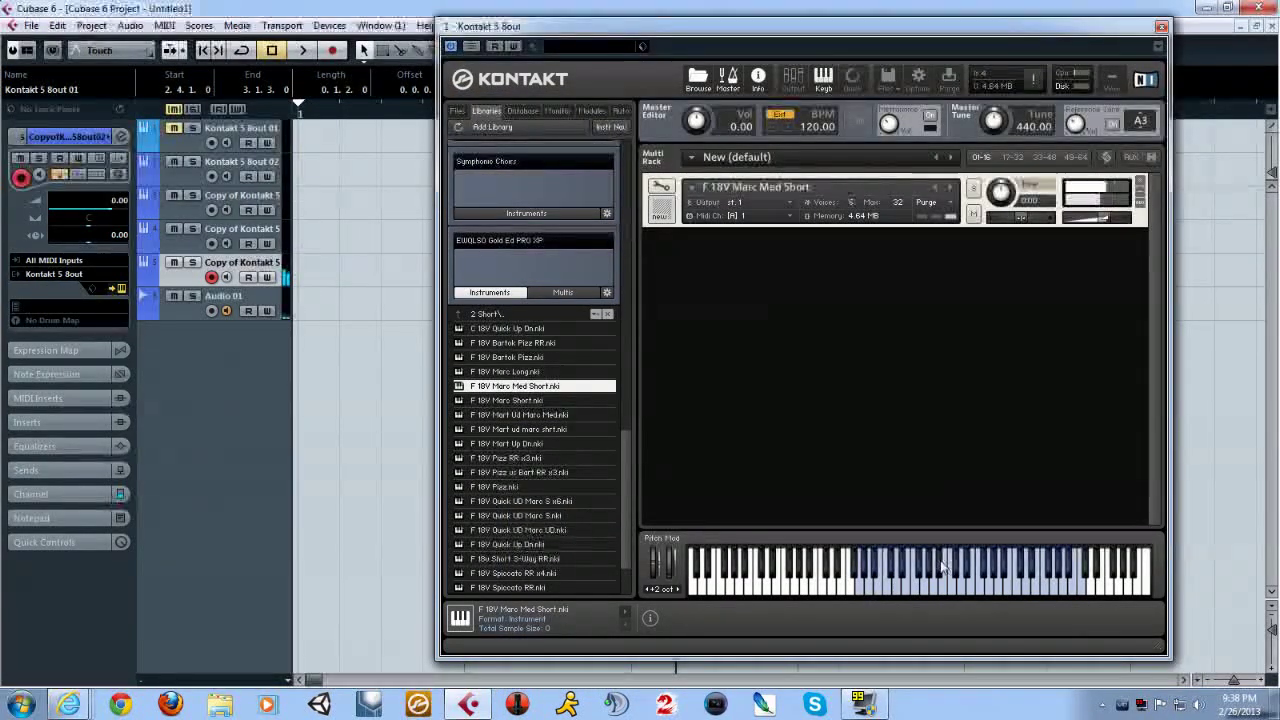
click(938, 584)
click(922, 586)
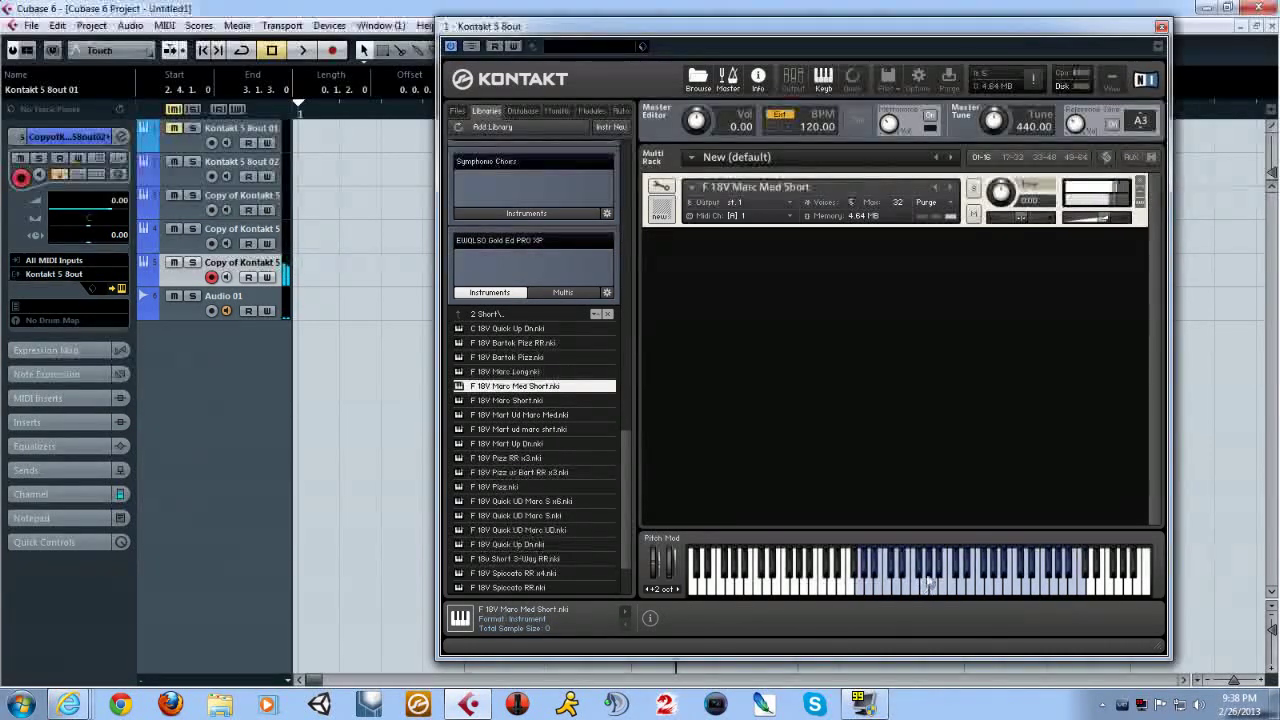
click(957, 578)
click(1140, 180)
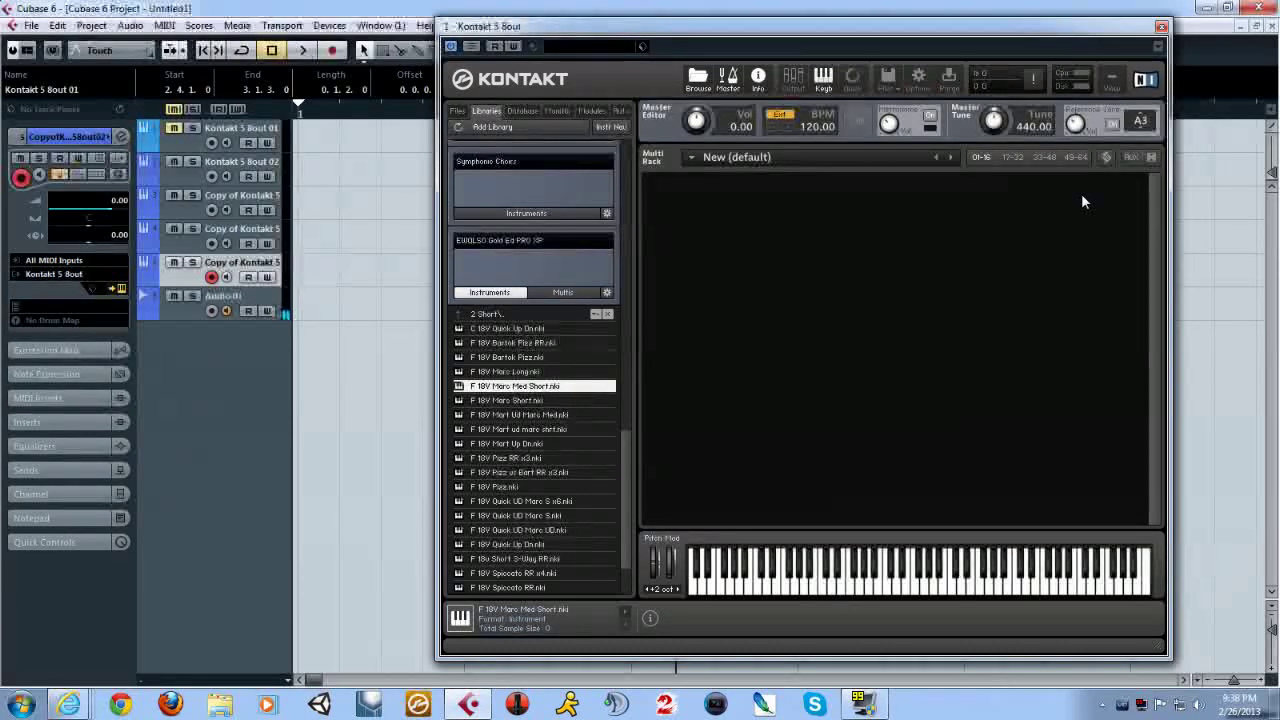
Step: Load F 18V Exp Fast from the 18 Violins 1 Long folder, resolve its missing samples from a browsed folder, and close Kontakt
click(520, 318)
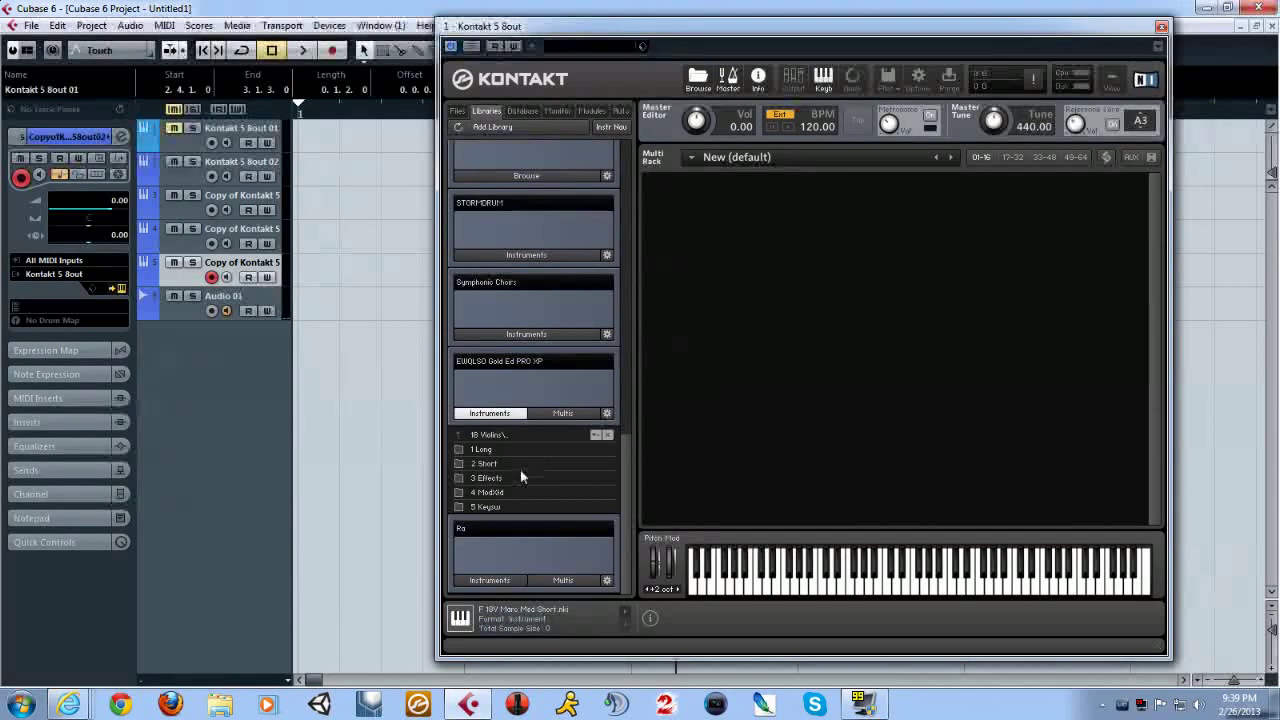
double_click(520, 449)
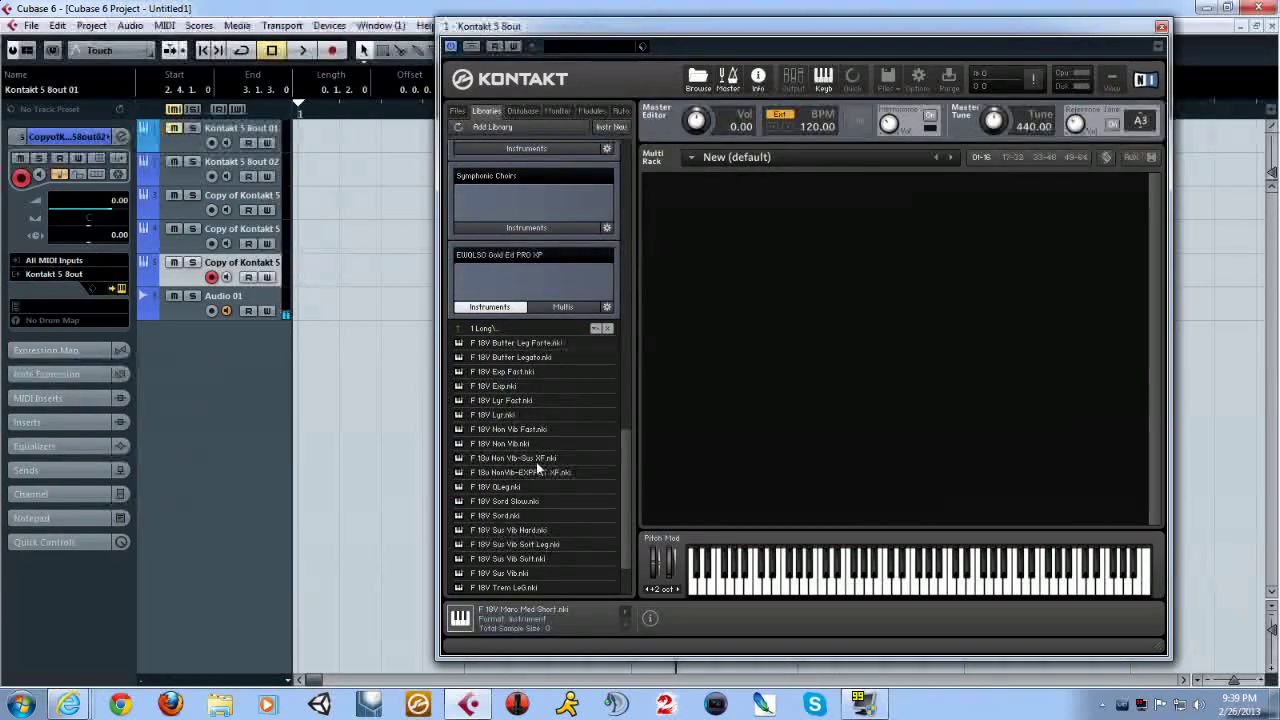
click(532, 371)
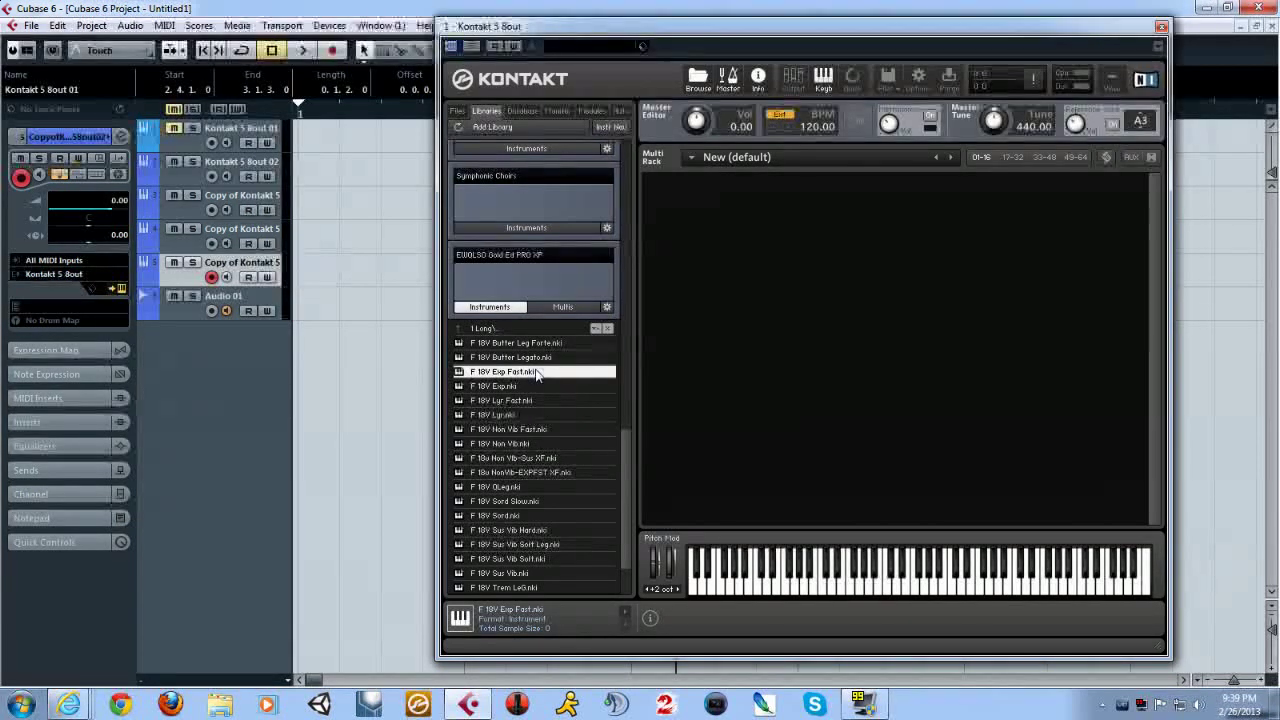
double_click(537, 372)
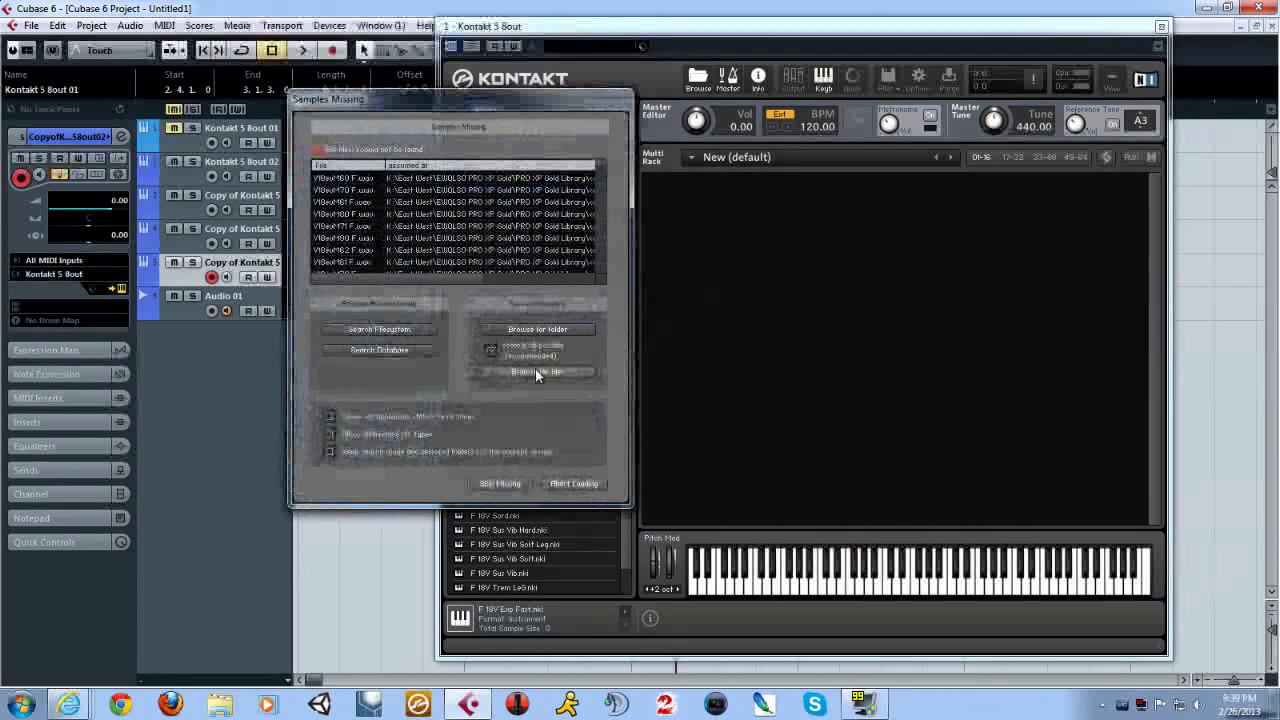
click(548, 331)
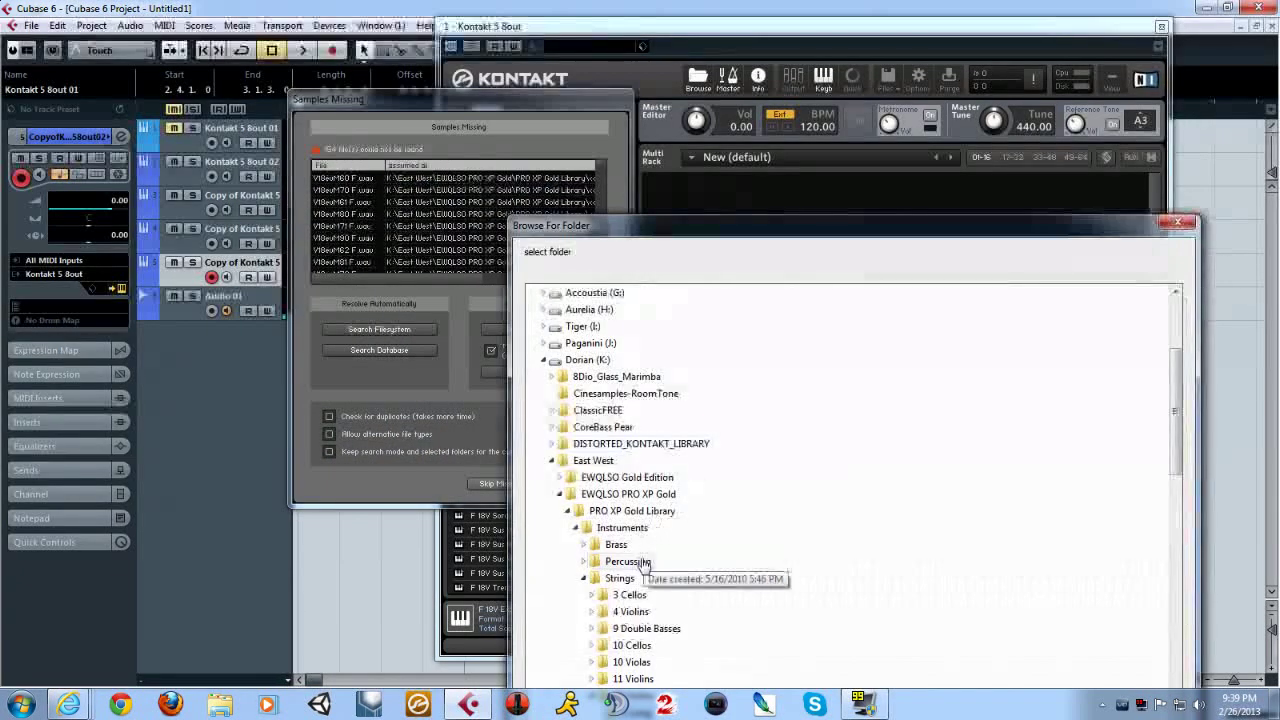
key(Return)
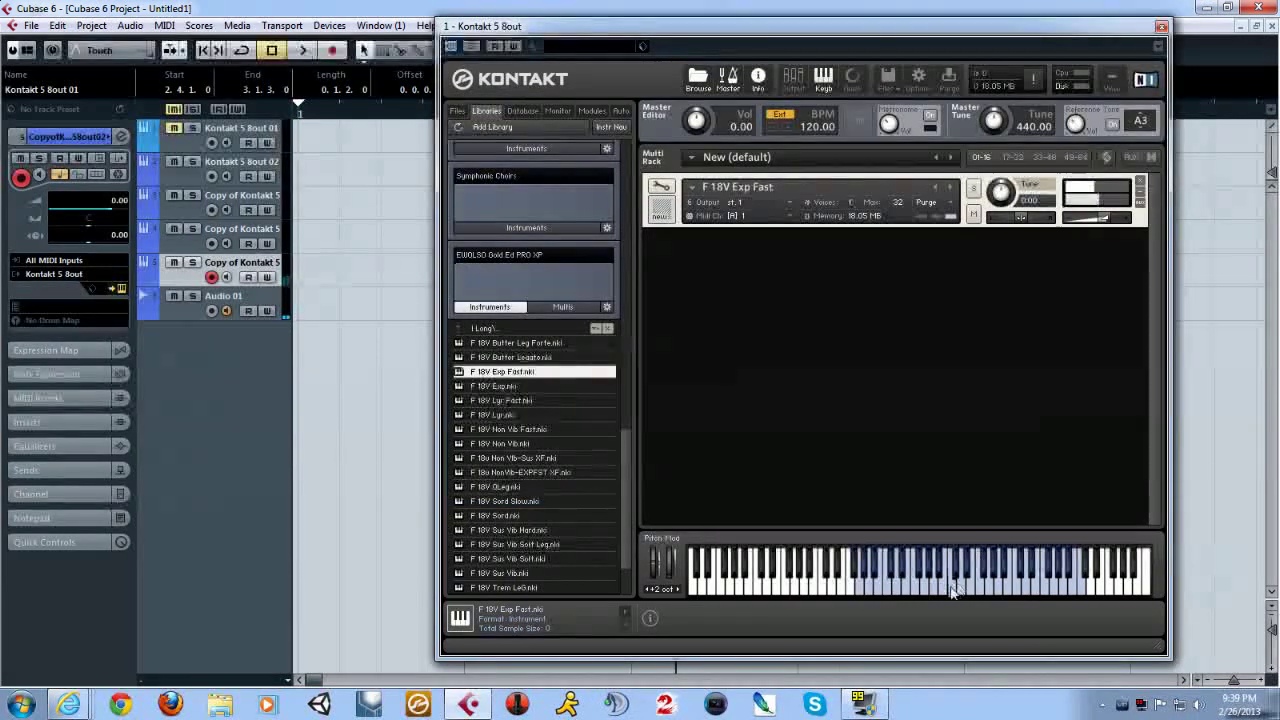
click(1162, 27)
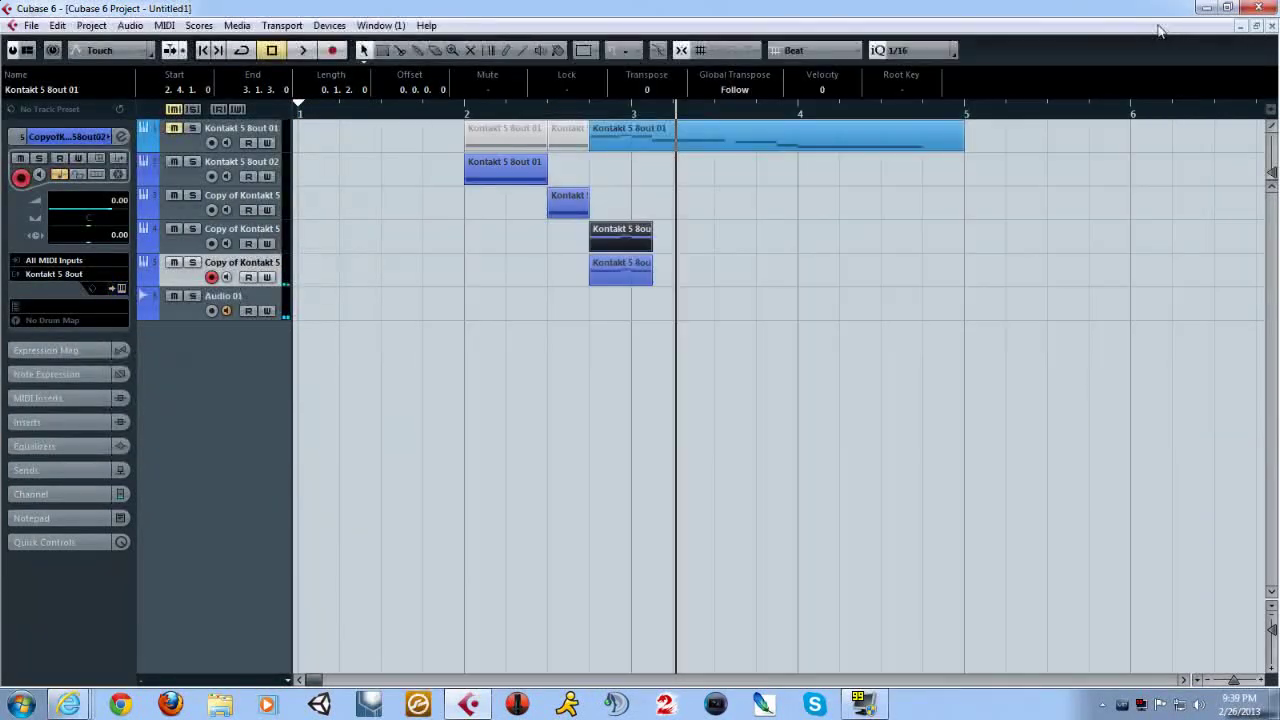
Step: Mute the first note of the fourth track's part in the Key Editor and close the editor
click(620, 238)
double_click(612, 236)
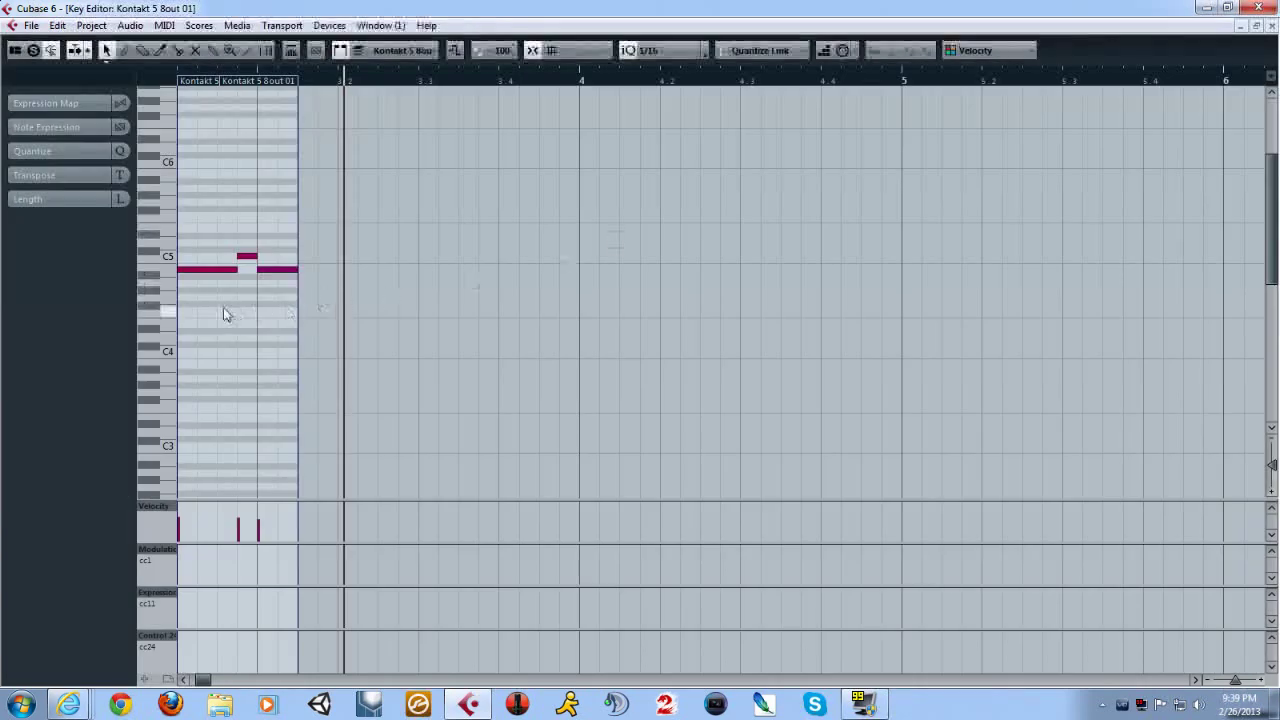
click(208, 270)
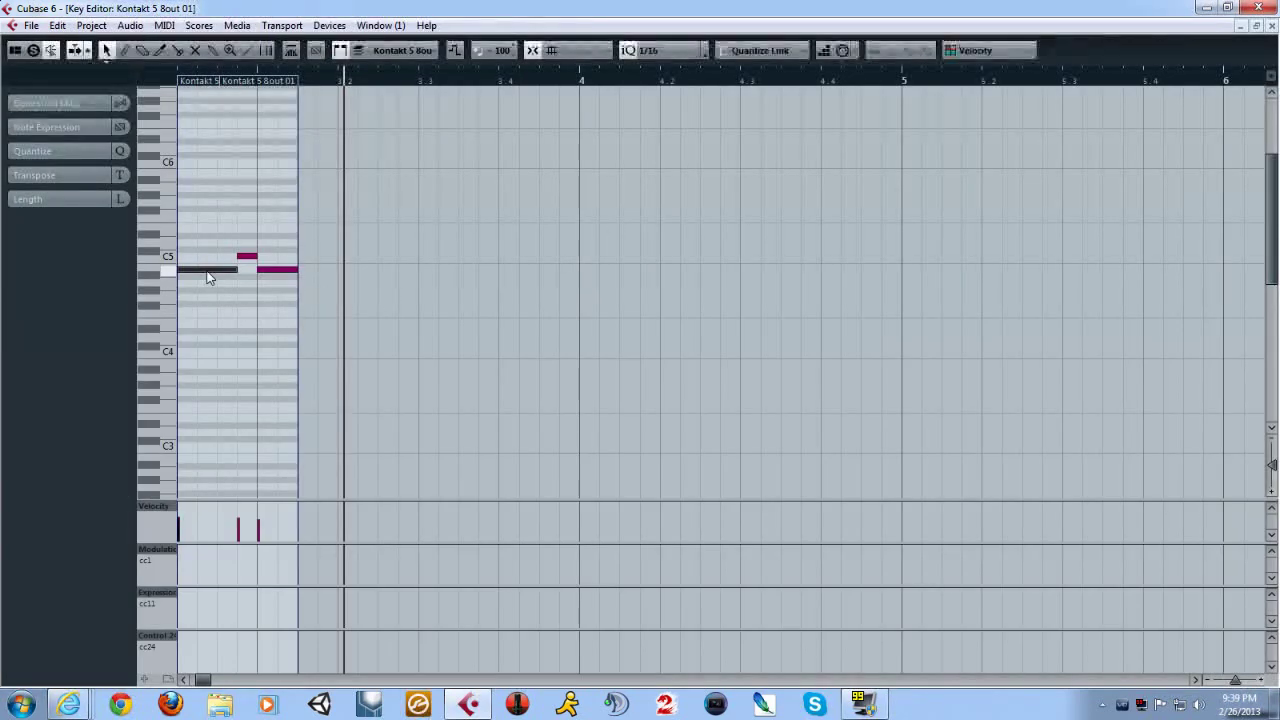
click(196, 52)
click(207, 270)
key(1)
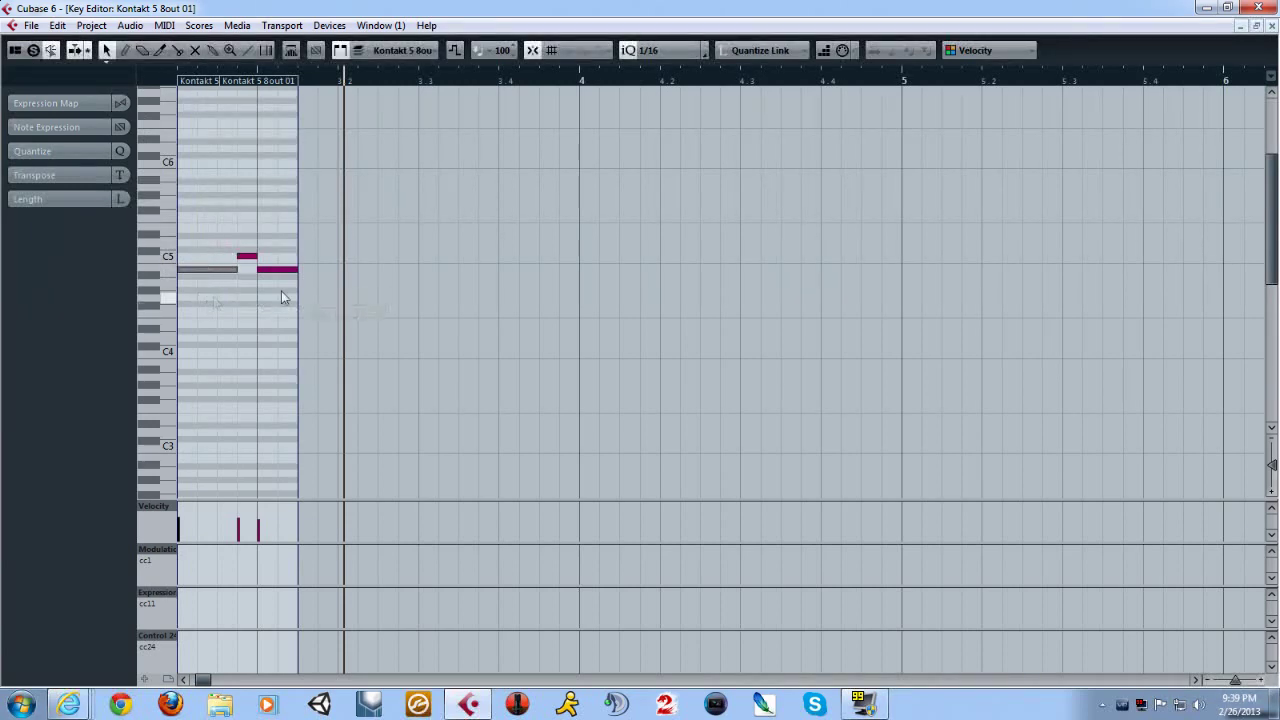
click(1273, 26)
Step: In the fifth track's part, delete the last two notes so only the first note is left, and close the editor
double_click(598, 265)
drag(343, 398, 251, 497)
key(Delete)
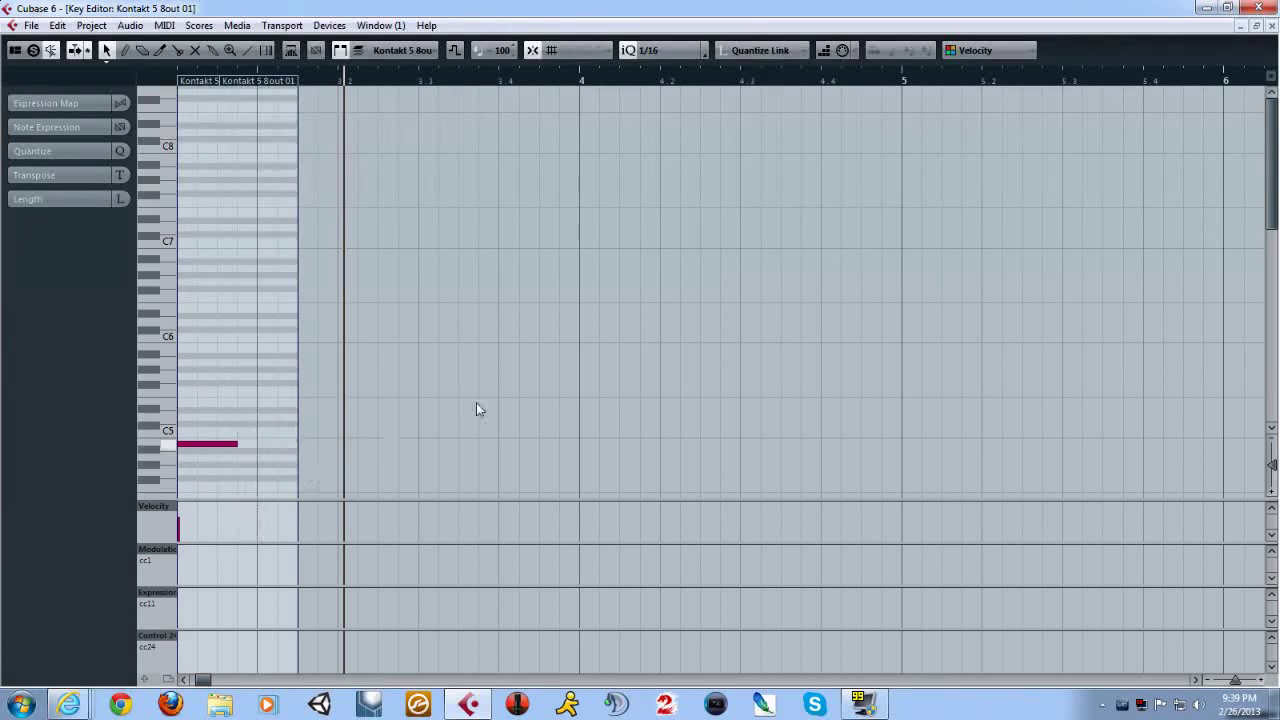
click(1273, 26)
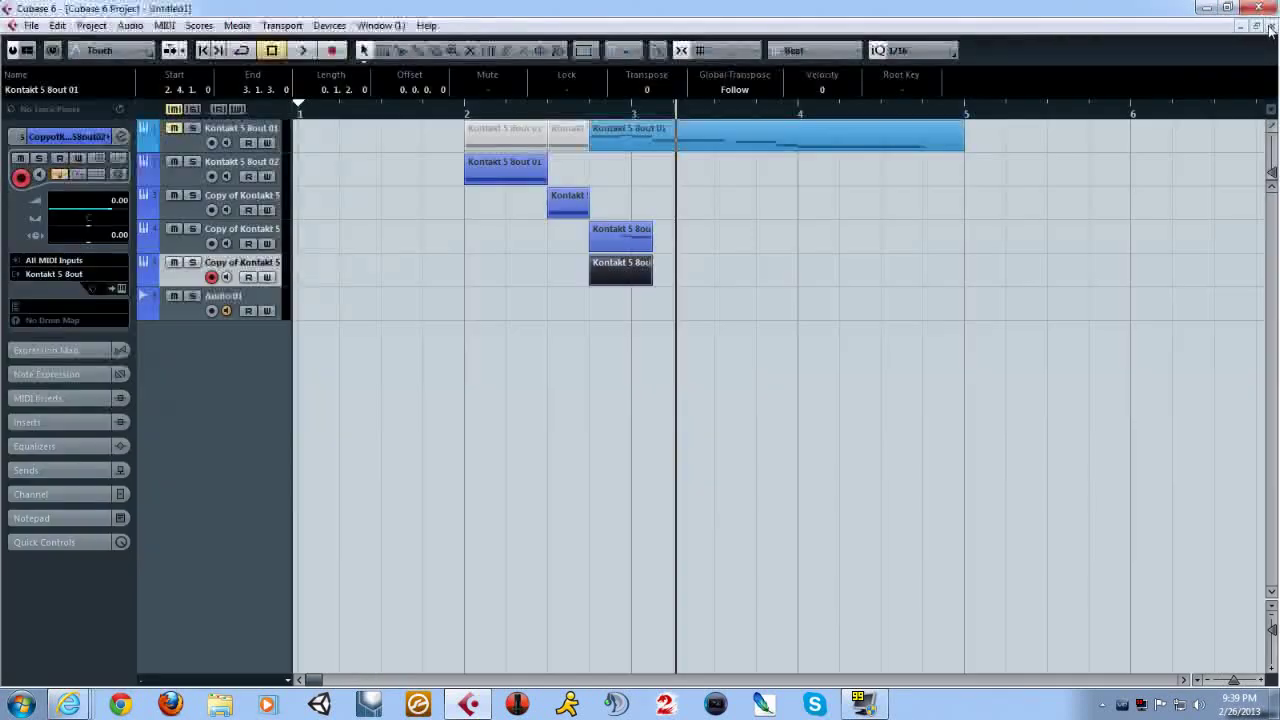
Step: Raise the velocity of the fifth track's single note slightly, close the editor, and play the phrase from bar 2
double_click(612, 276)
drag(179, 517, 185, 512)
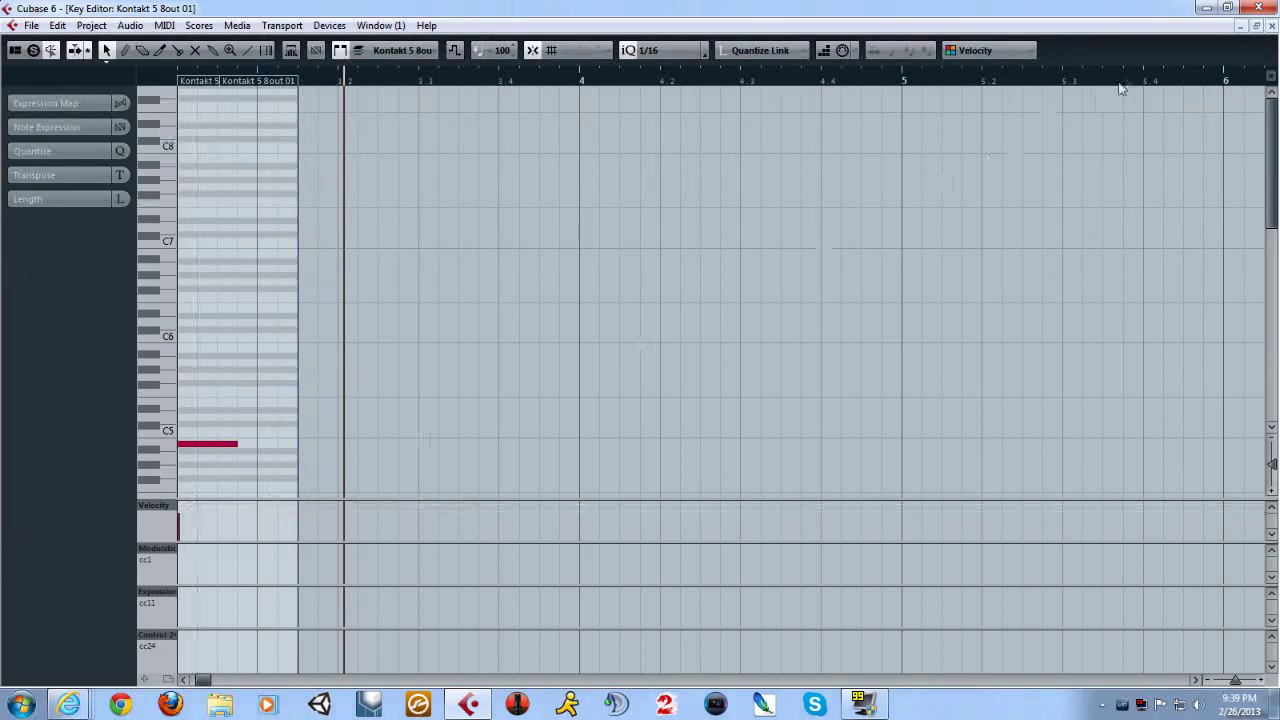
click(1273, 26)
click(462, 113)
key(space)
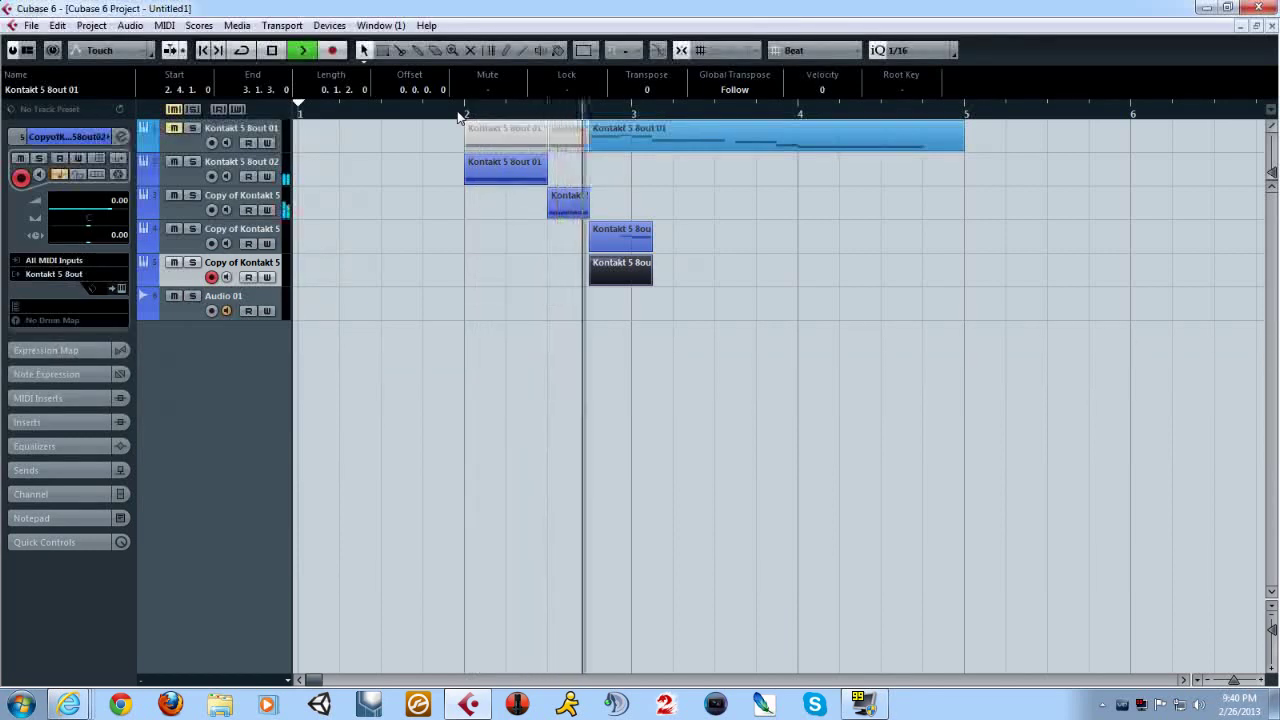
Step: Stop playback, mute the first three notes of the first track's last part in the Key Editor, and close the editor
key(space)
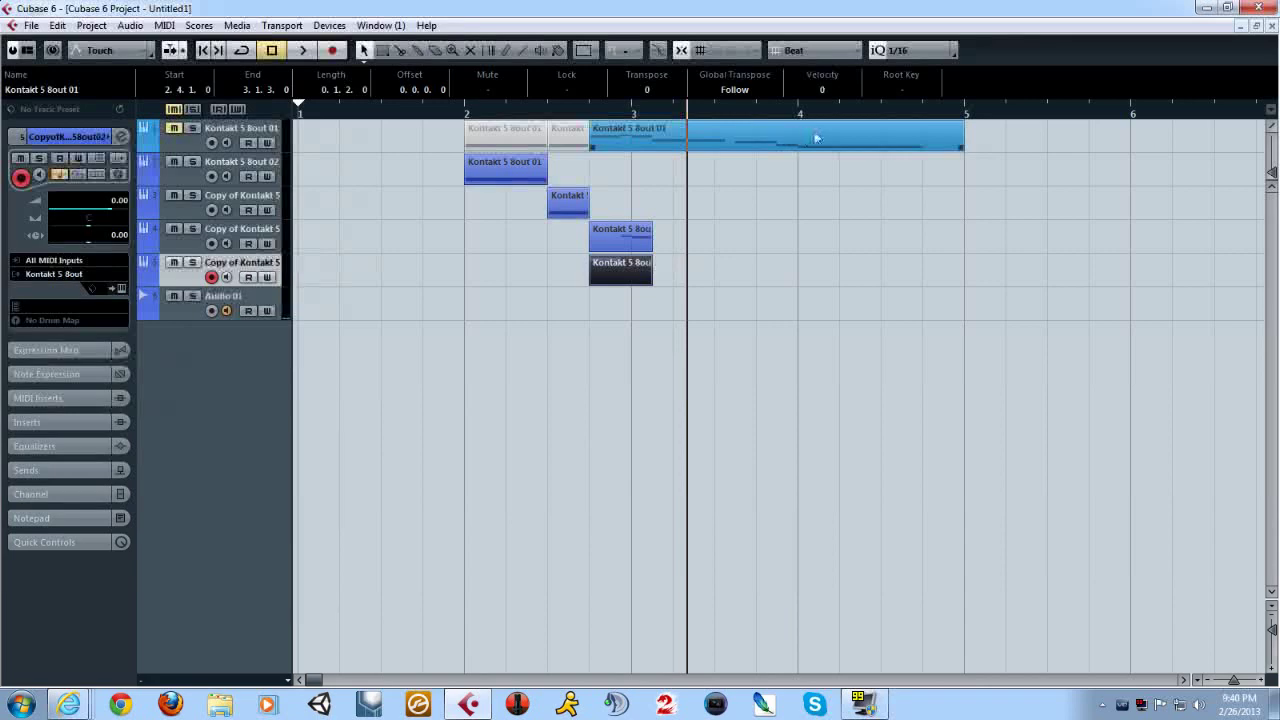
double_click(668, 142)
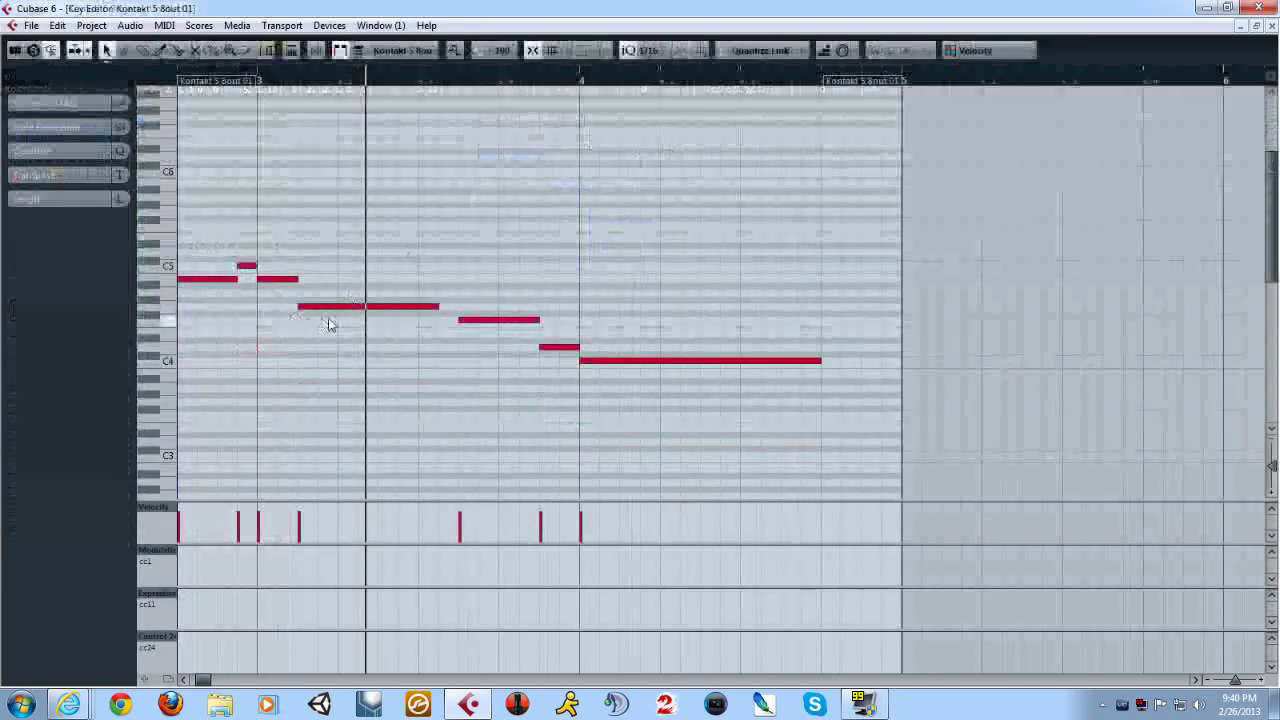
drag(284, 298, 190, 260)
click(195, 50)
click(221, 279)
click(249, 266)
click(274, 278)
key(1)
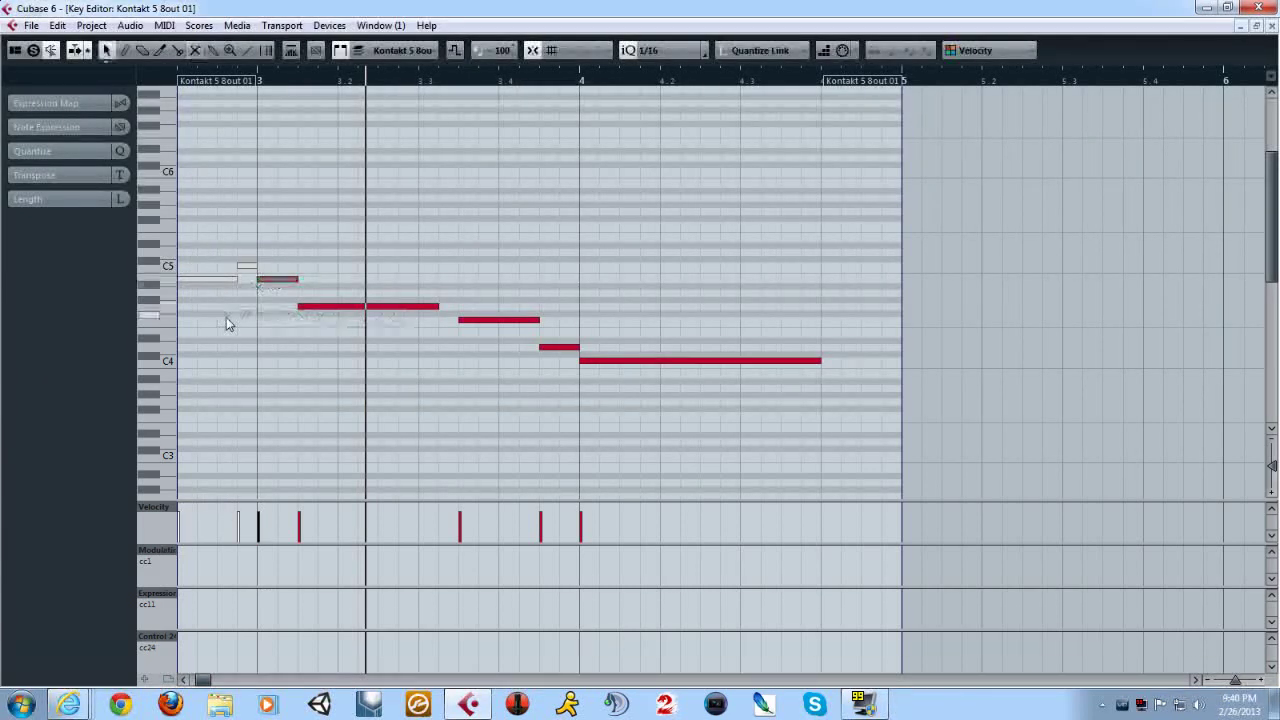
click(327, 424)
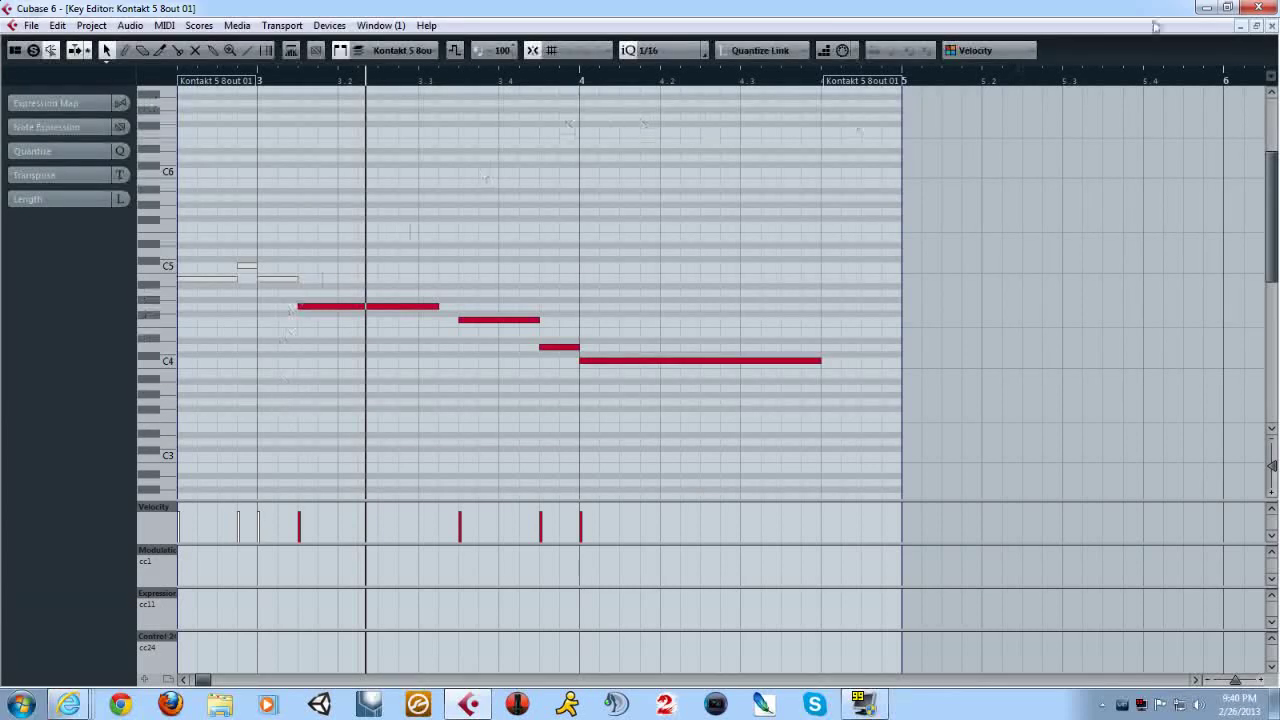
click(1267, 24)
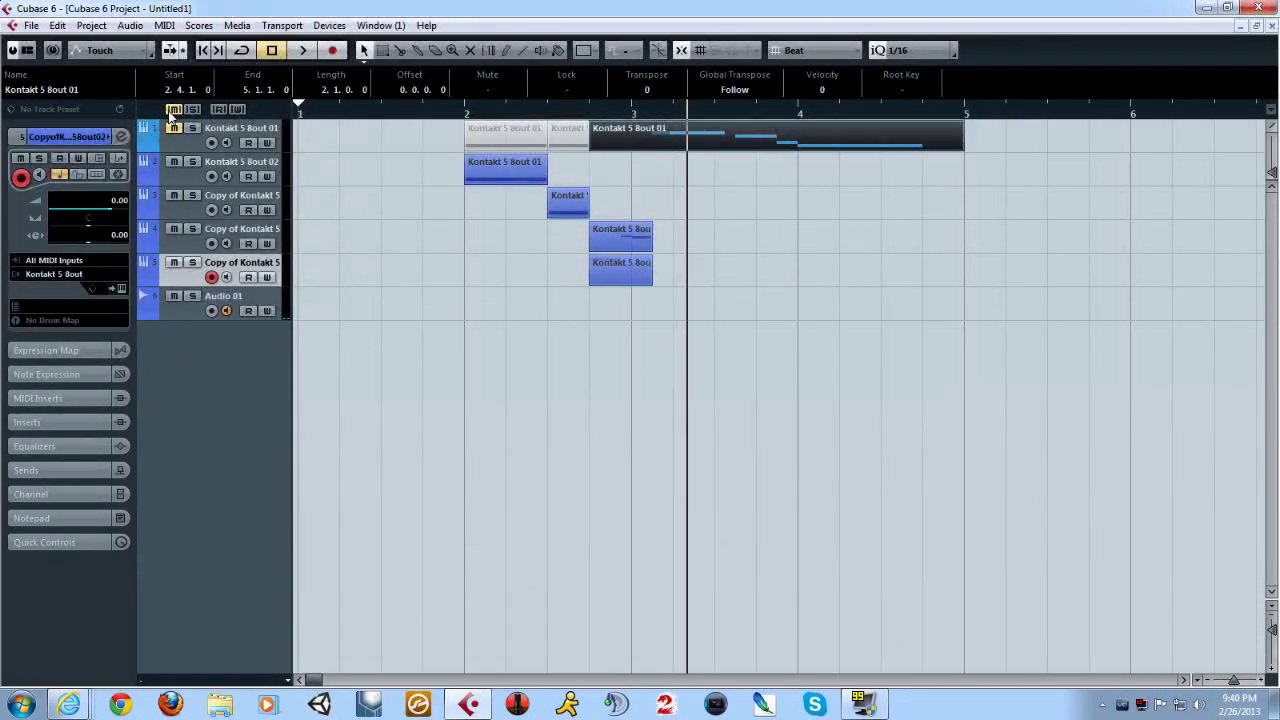
Step: Unmute the first track and play the phrase from position 2.4
click(587, 110)
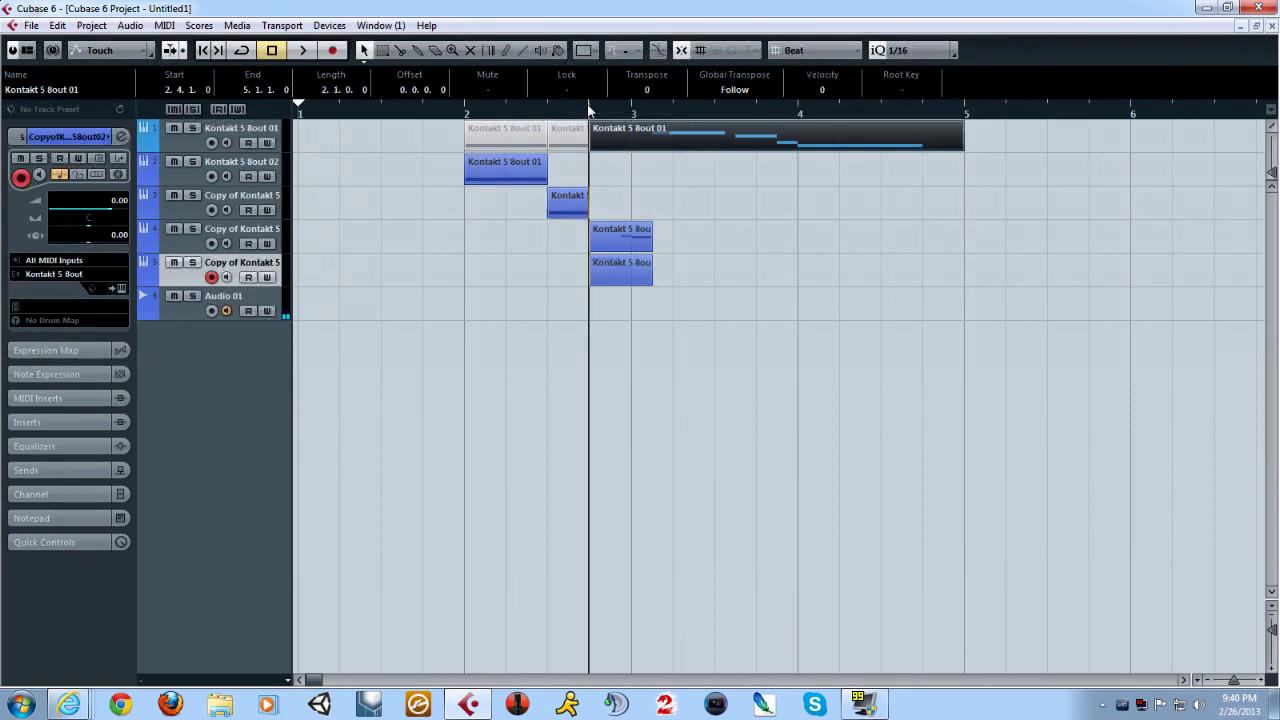
key(space)
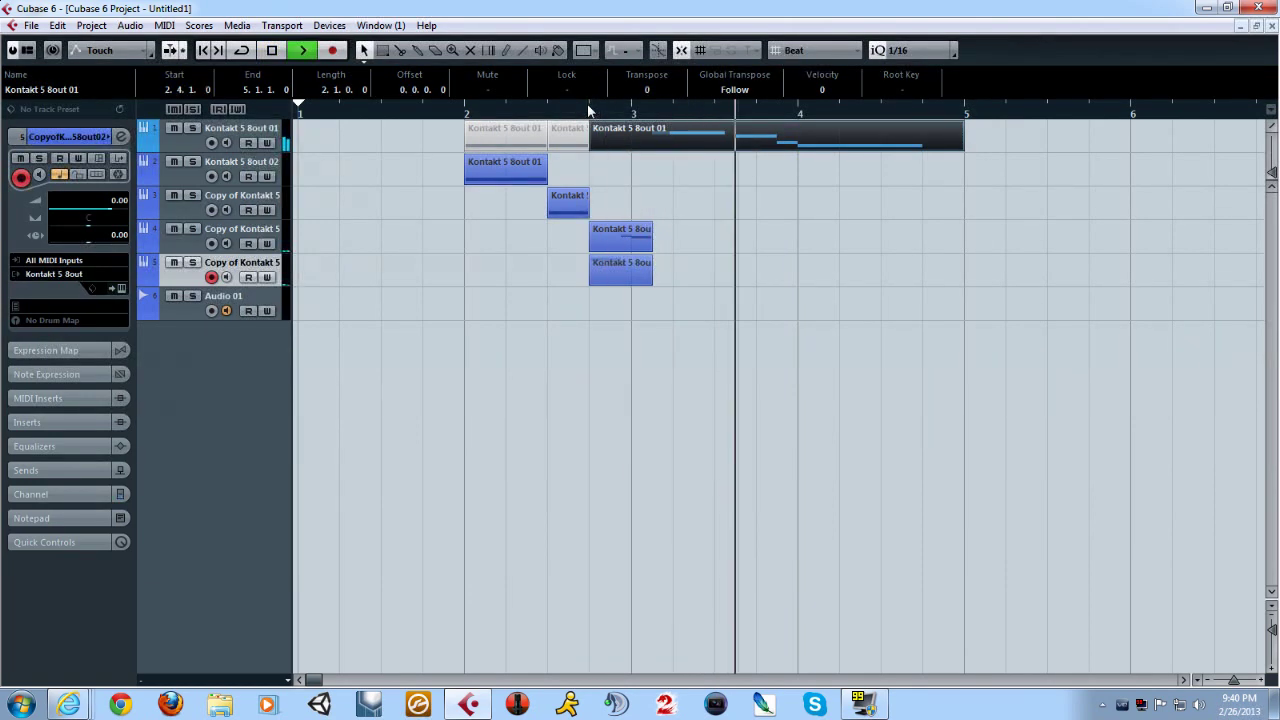
key(space)
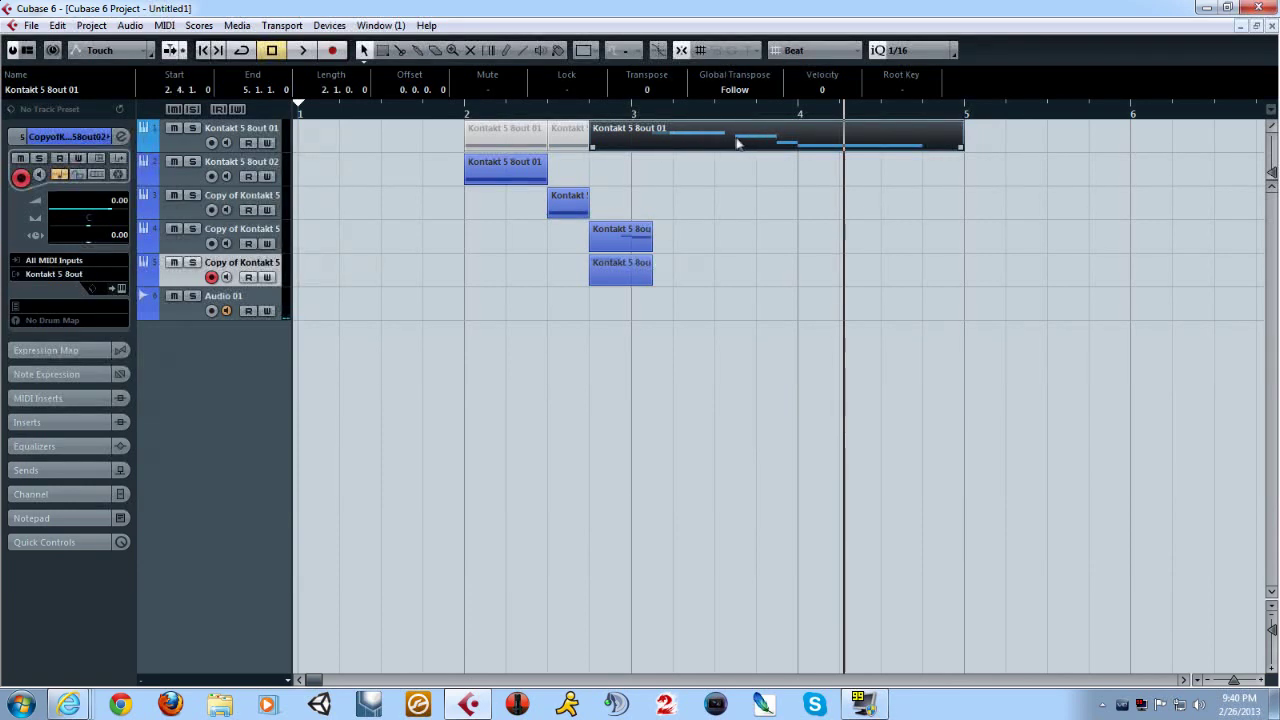
Step: Copy the first track's last part onto the second track and mute the copy's last three notes in the Key Editor
click(240, 170)
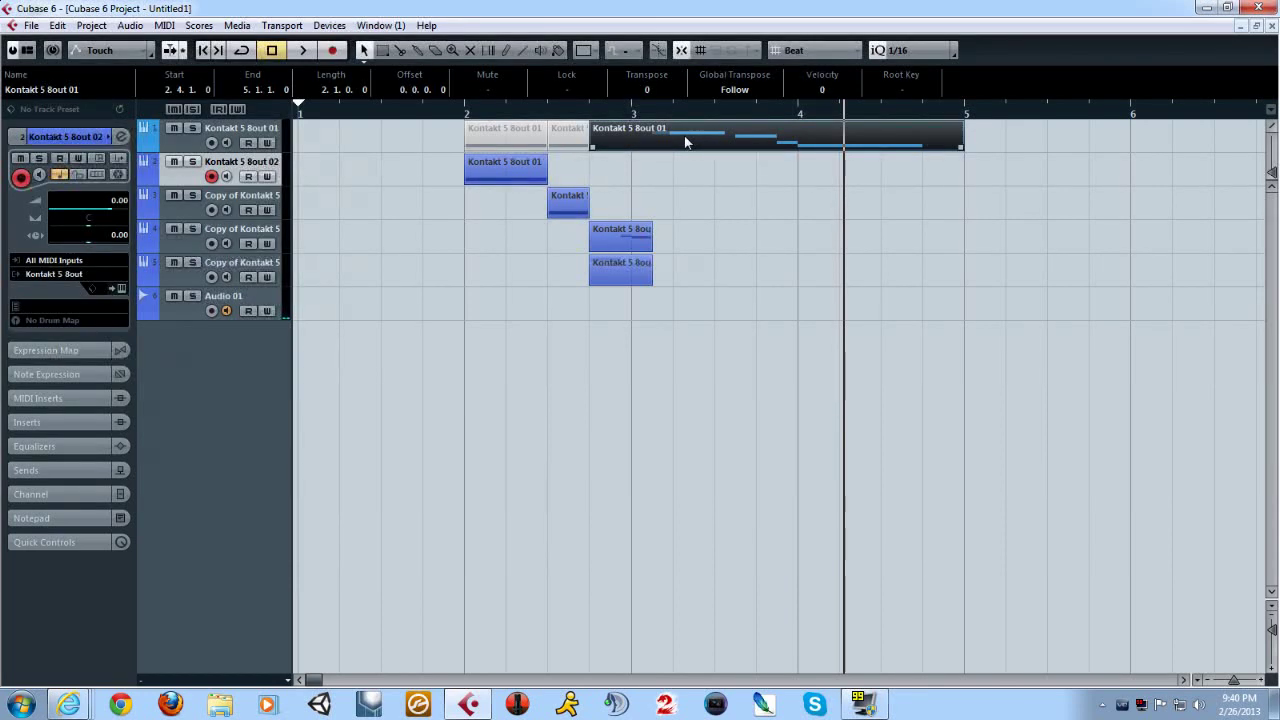
drag(685, 142, 686, 170)
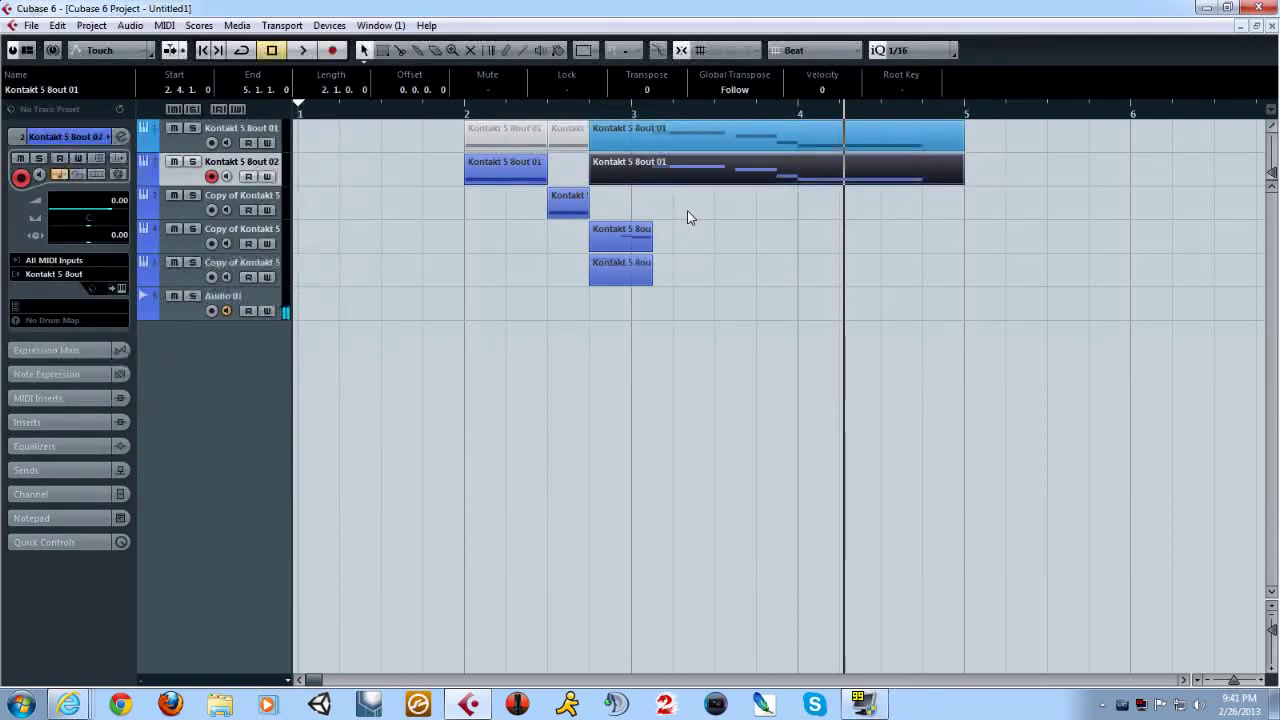
double_click(743, 166)
scroll(400, 271, down, 5)
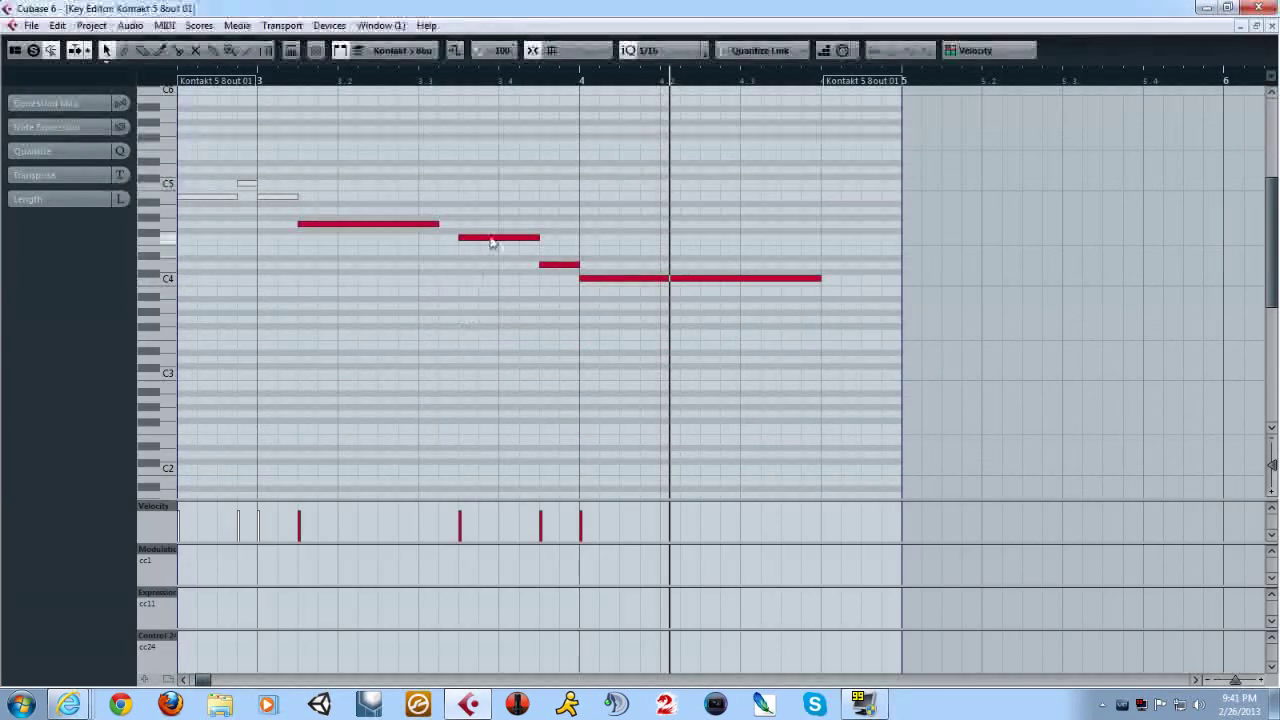
click(196, 51)
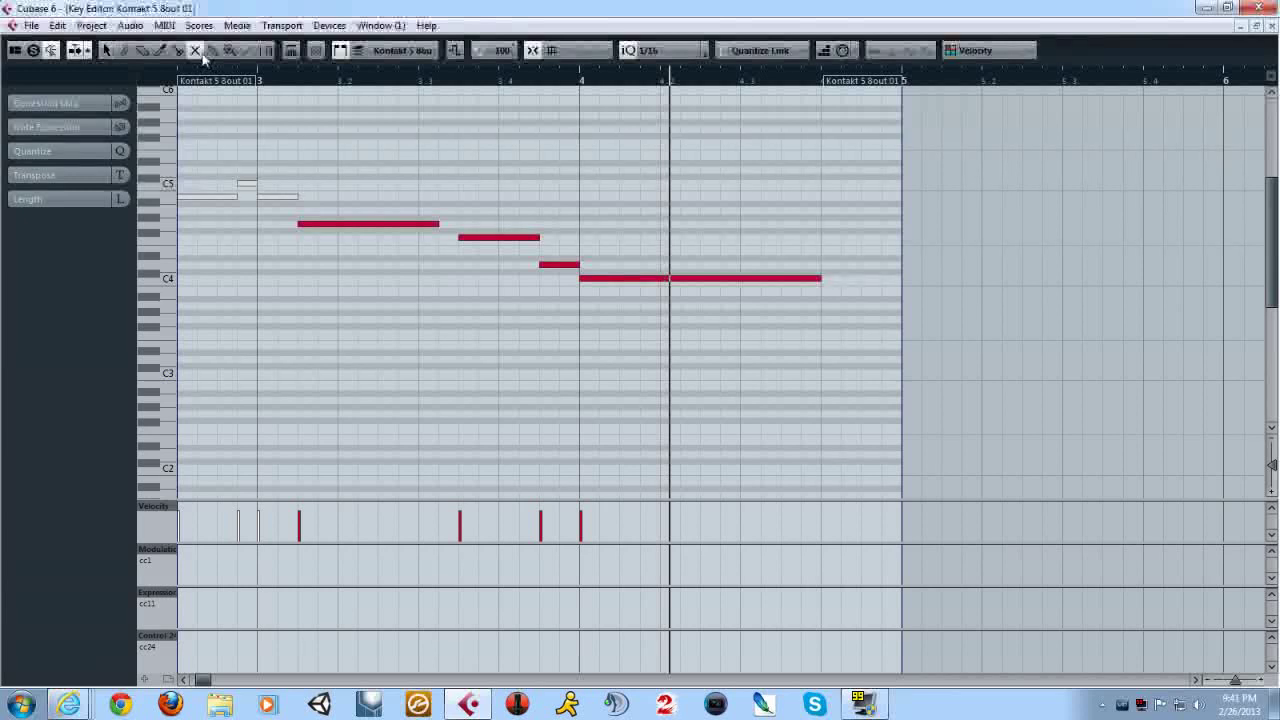
click(508, 239)
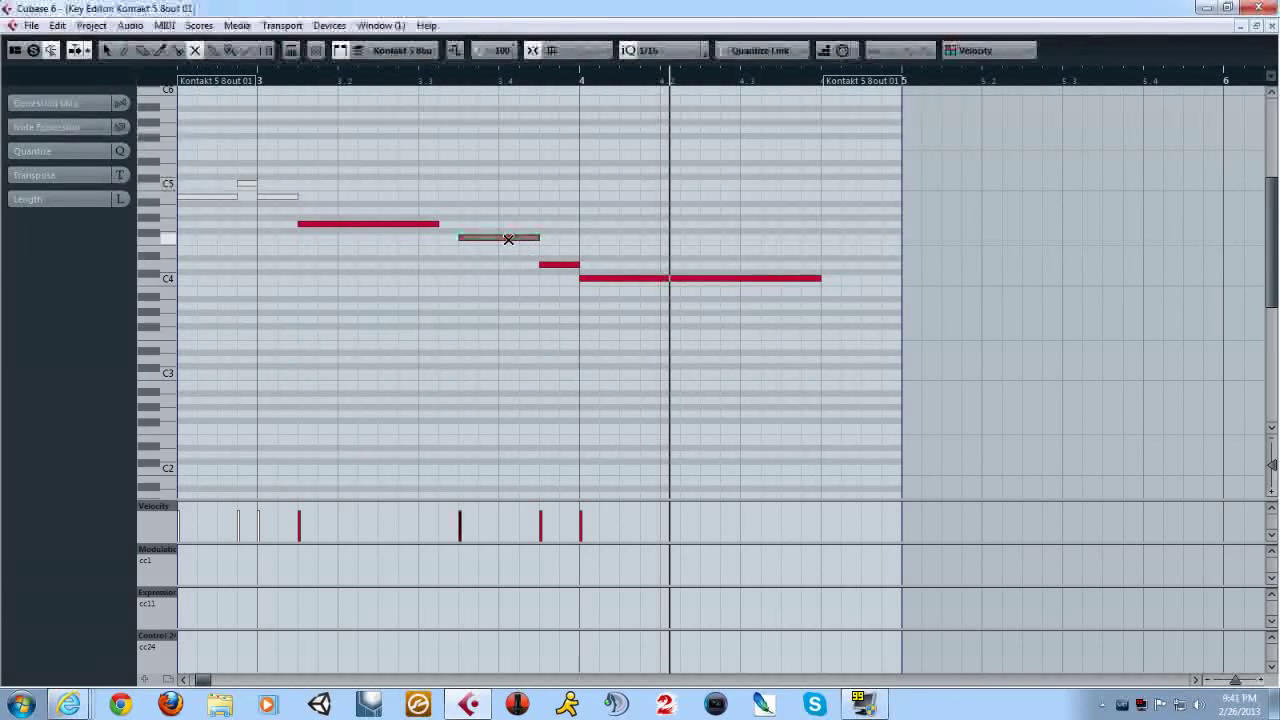
click(555, 265)
click(620, 278)
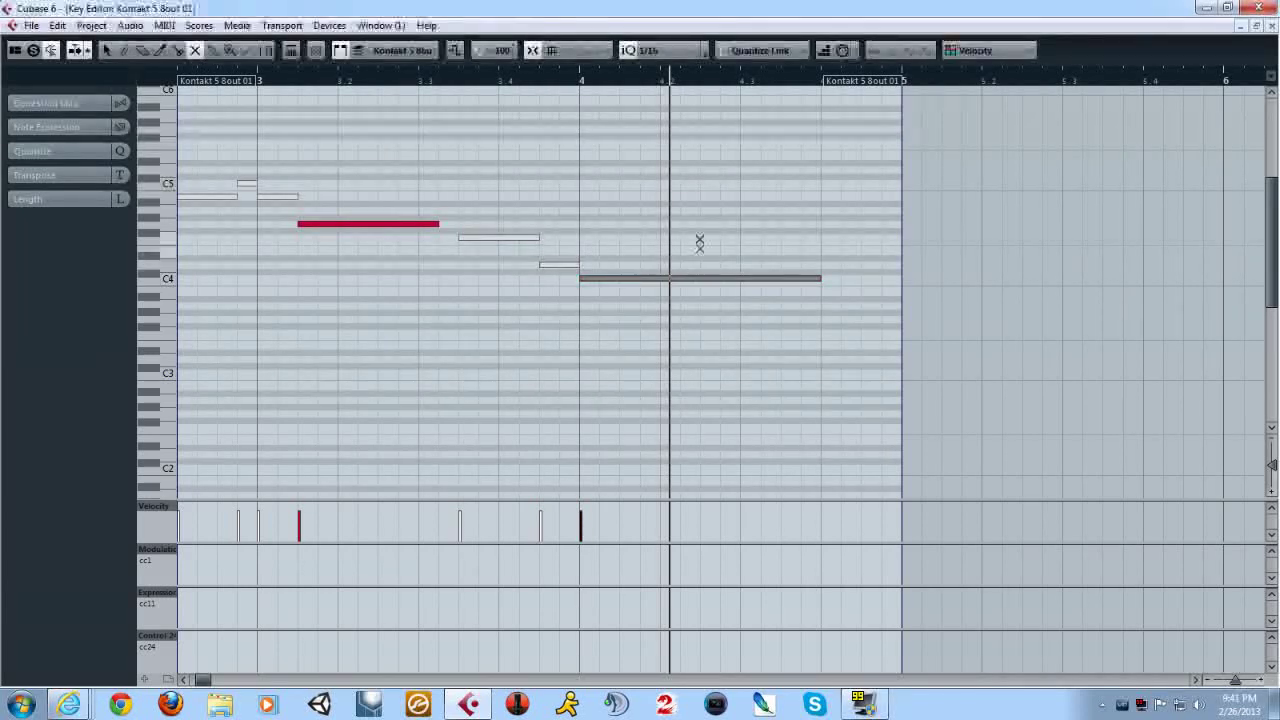
key(1)
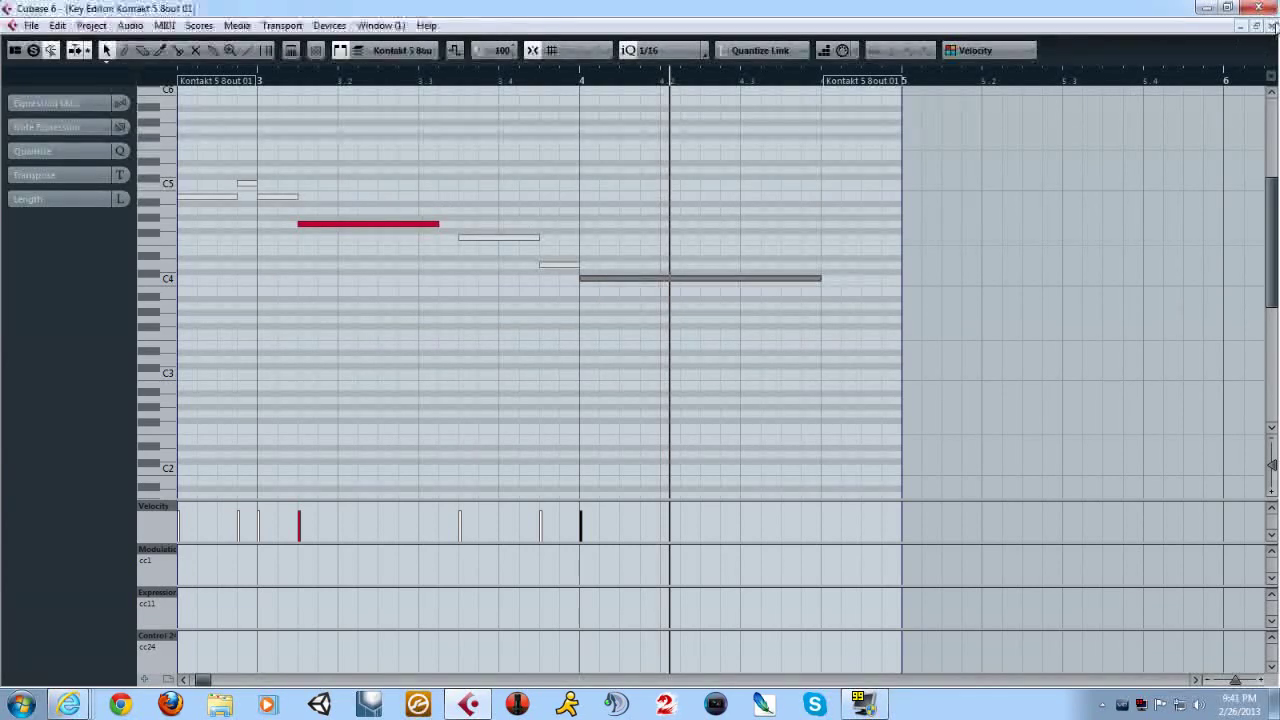
click(1271, 26)
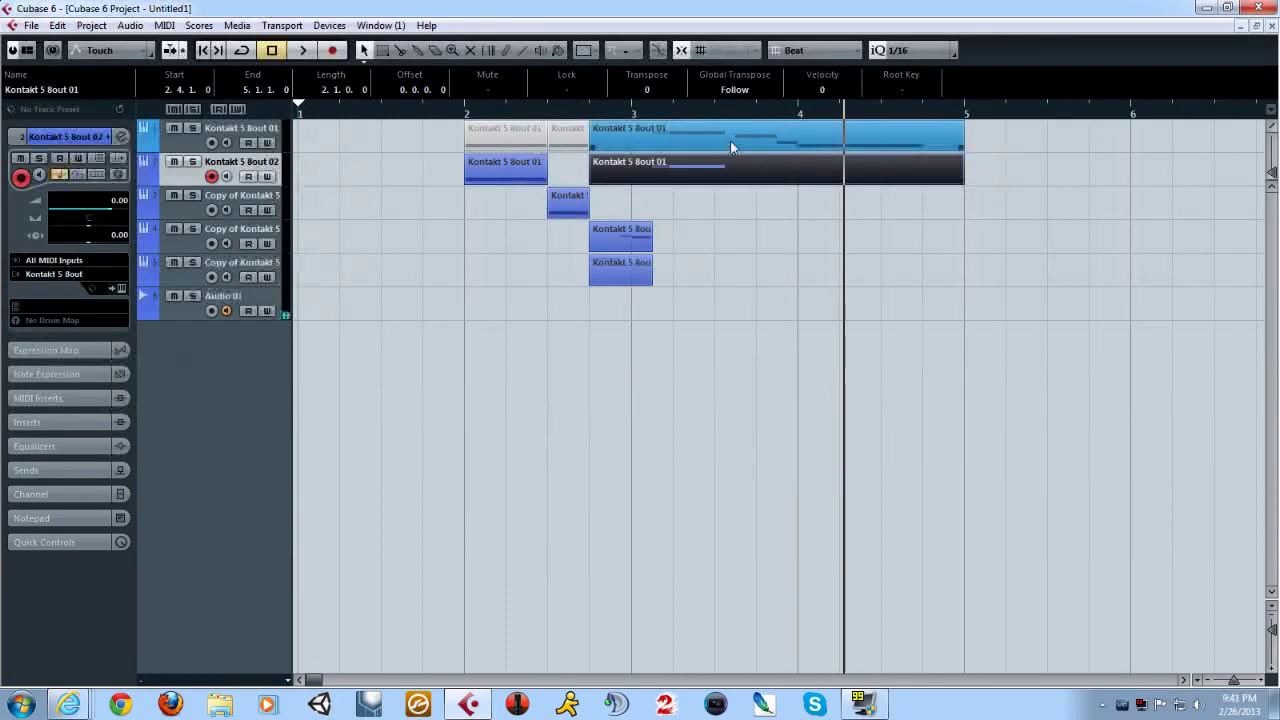
Step: Mute the first track and play the phrase from bar 2
click(459, 114)
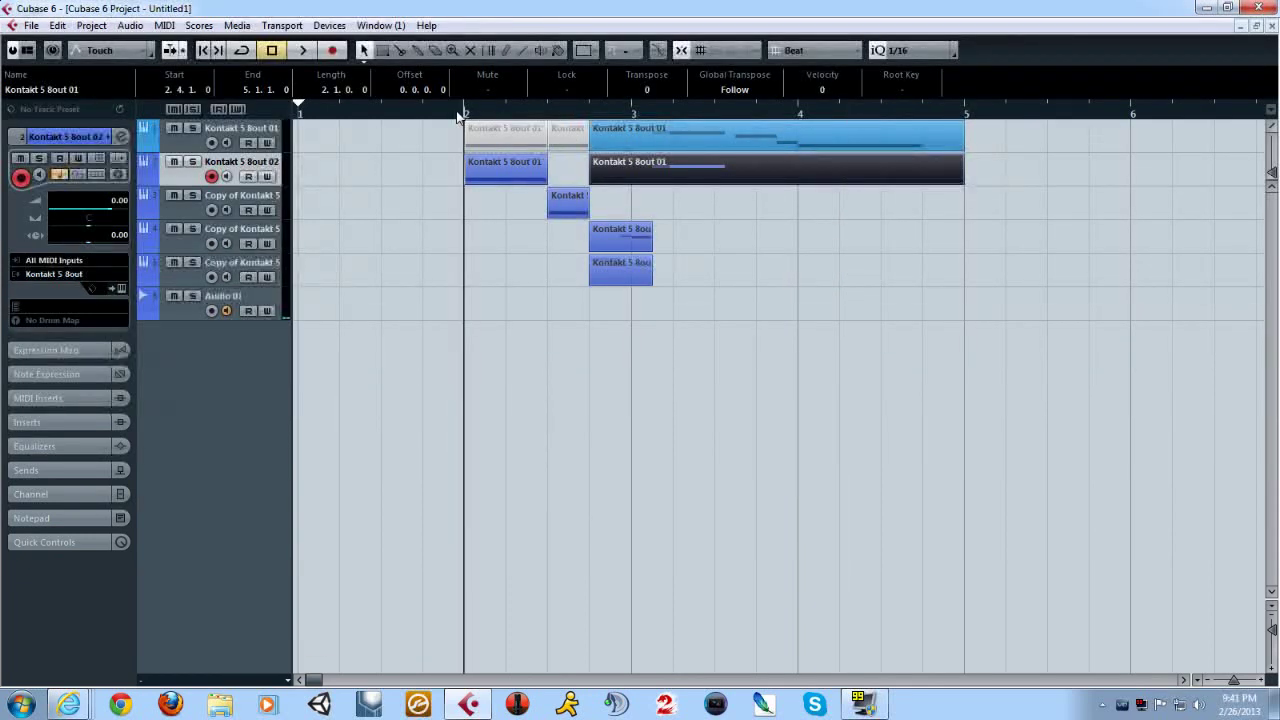
click(173, 129)
key(space)
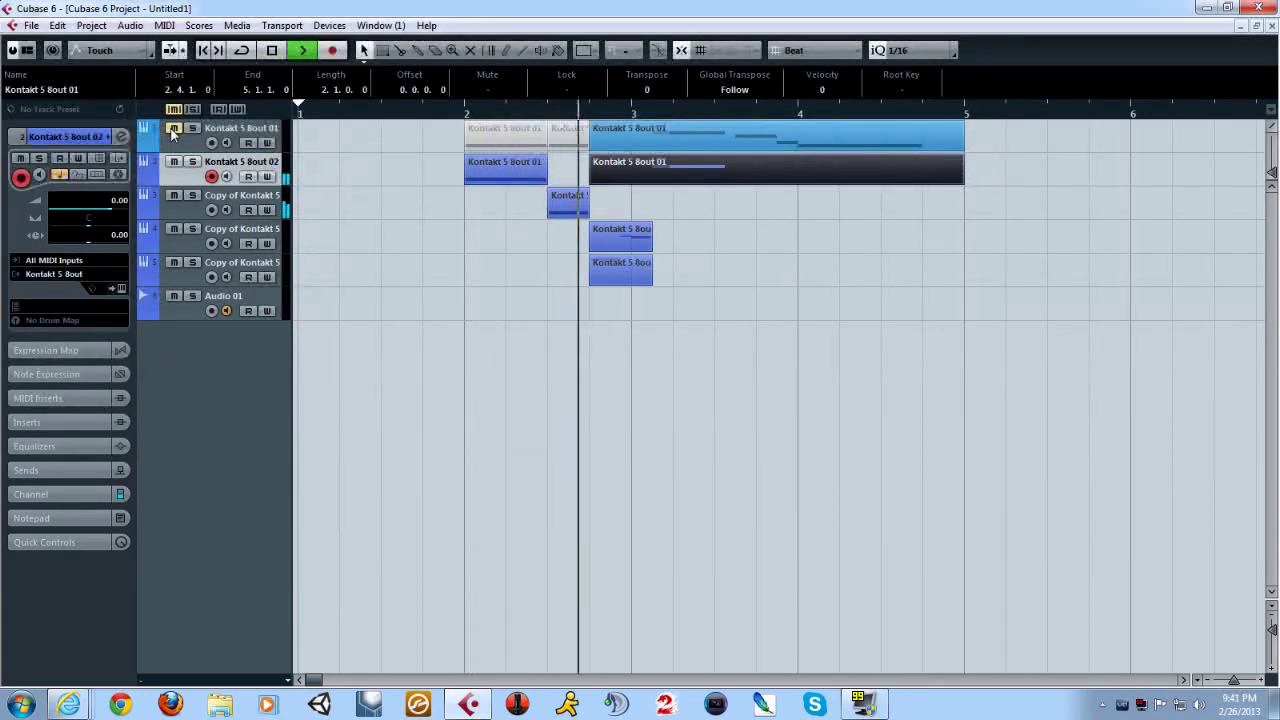
key(space)
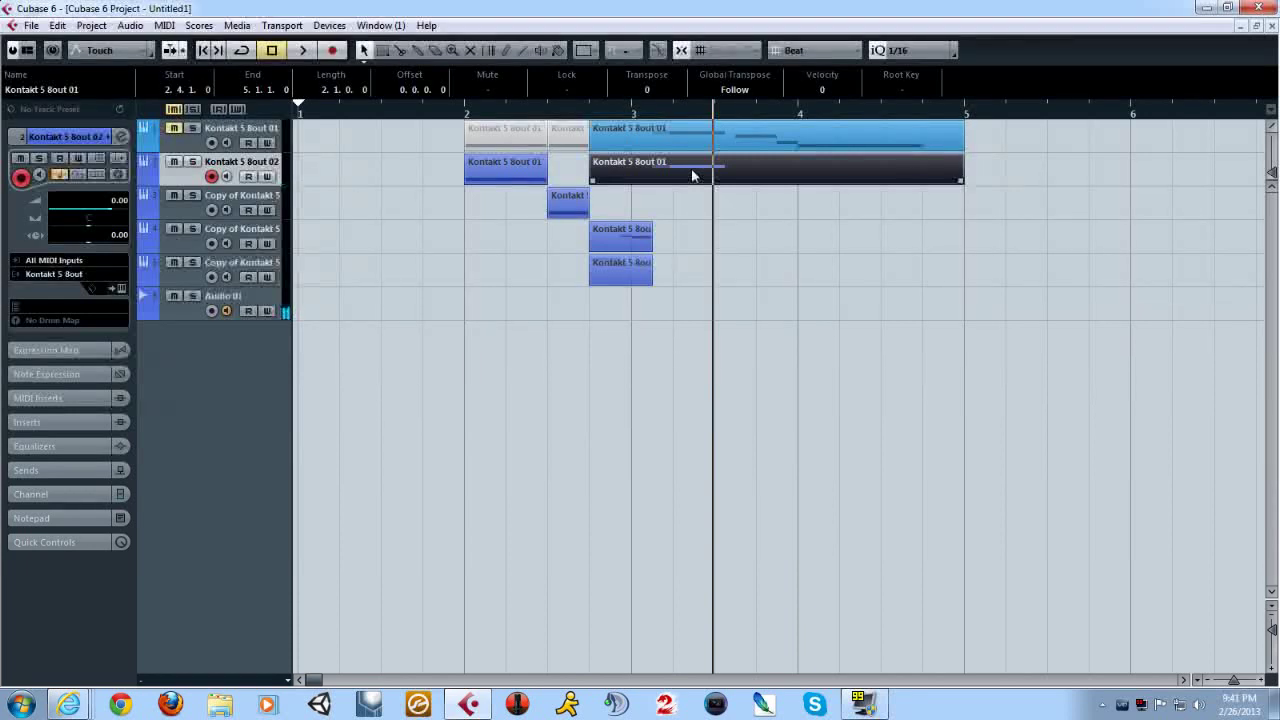
Step: Trim the copied part's start and the fifth track's part's end to bar 3, and move the copy onto the fifth track
drag(592, 180, 638, 184)
drag(650, 284, 636, 286)
drag(714, 182, 714, 264)
Step: Play from position 2.4, slightly lower the velocity of the moved part's unmuted note on the fifth track, and close the editor
click(576, 114)
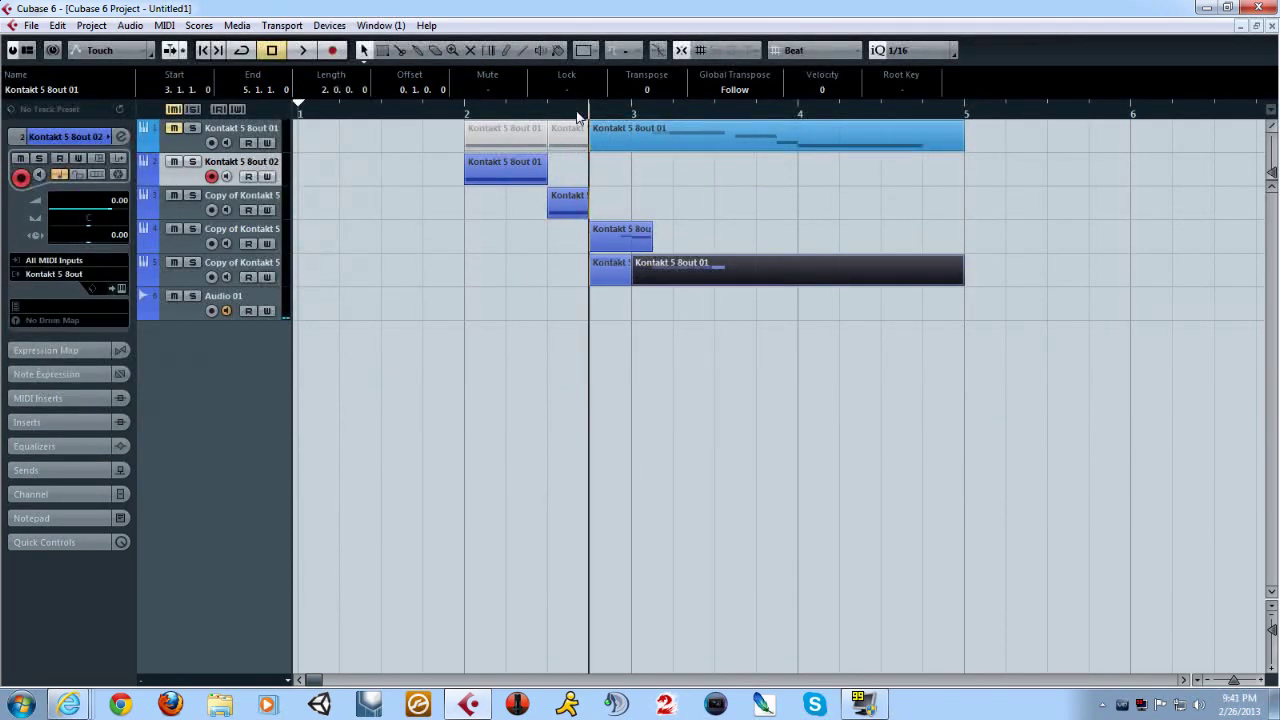
key(space)
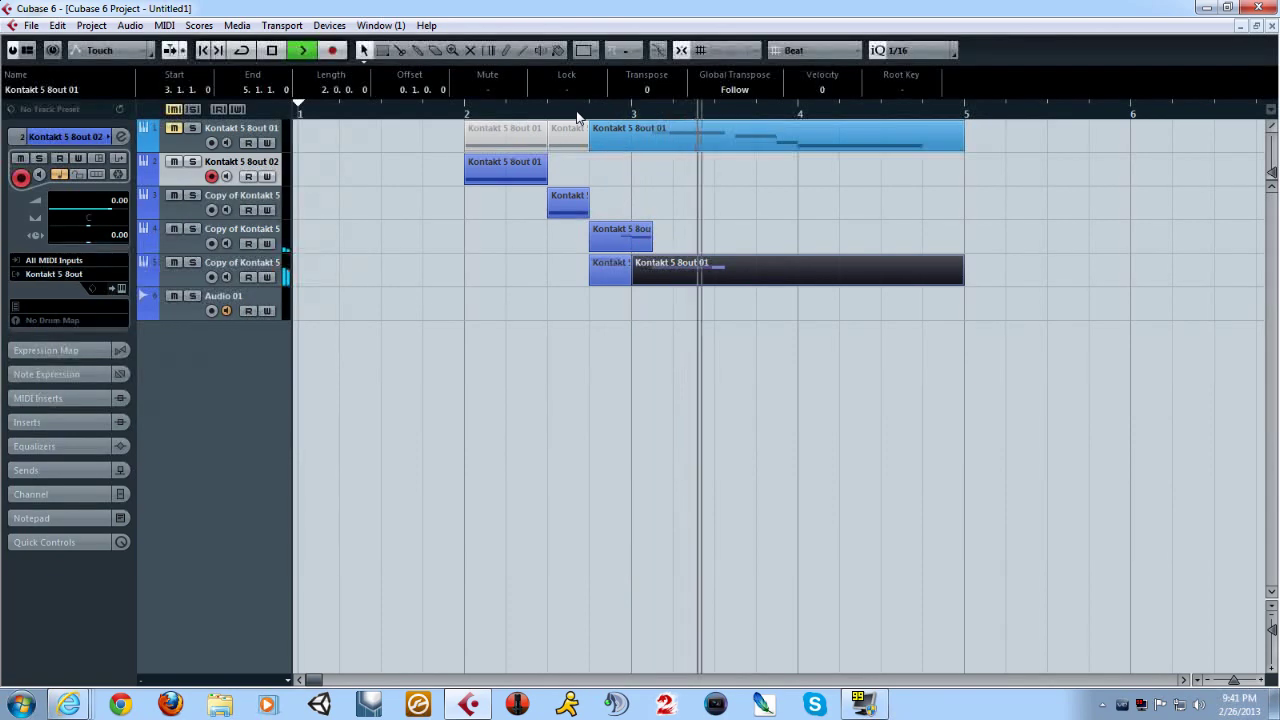
double_click(688, 277)
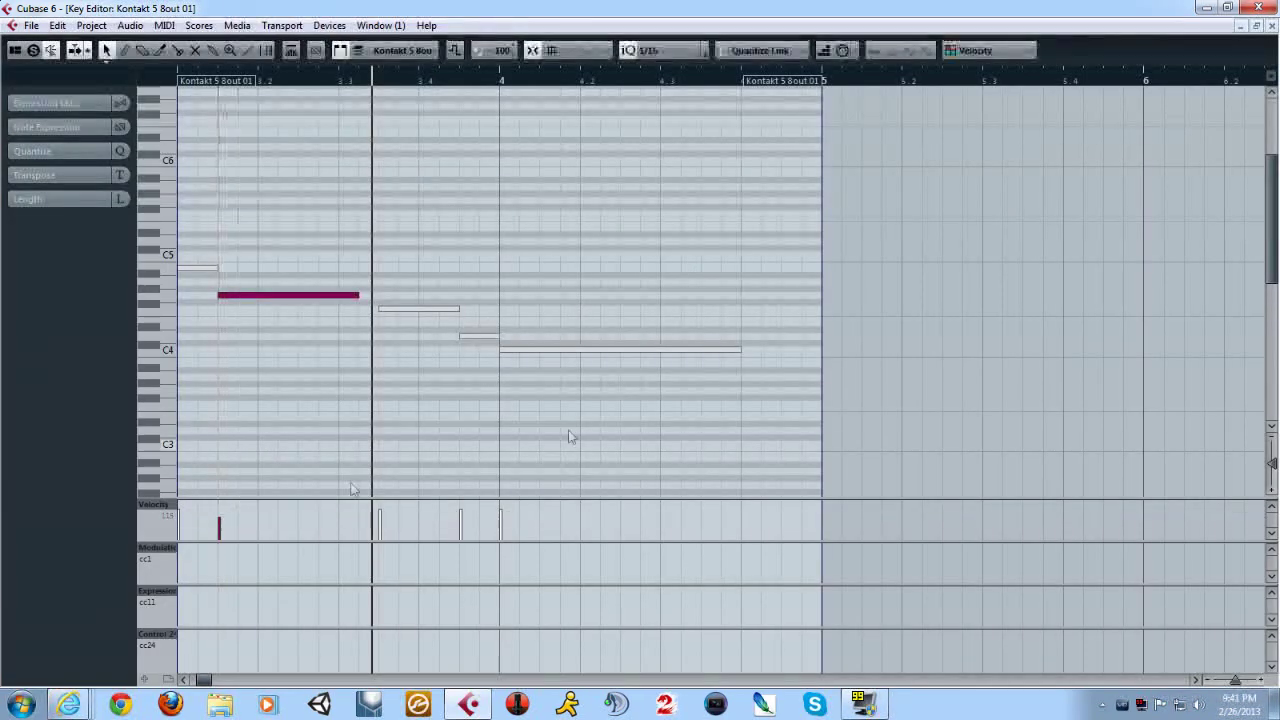
click(1271, 27)
Step: Play the phrase from bar 2 and shorten the fifth track's long part to end at 3.4.1
click(464, 113)
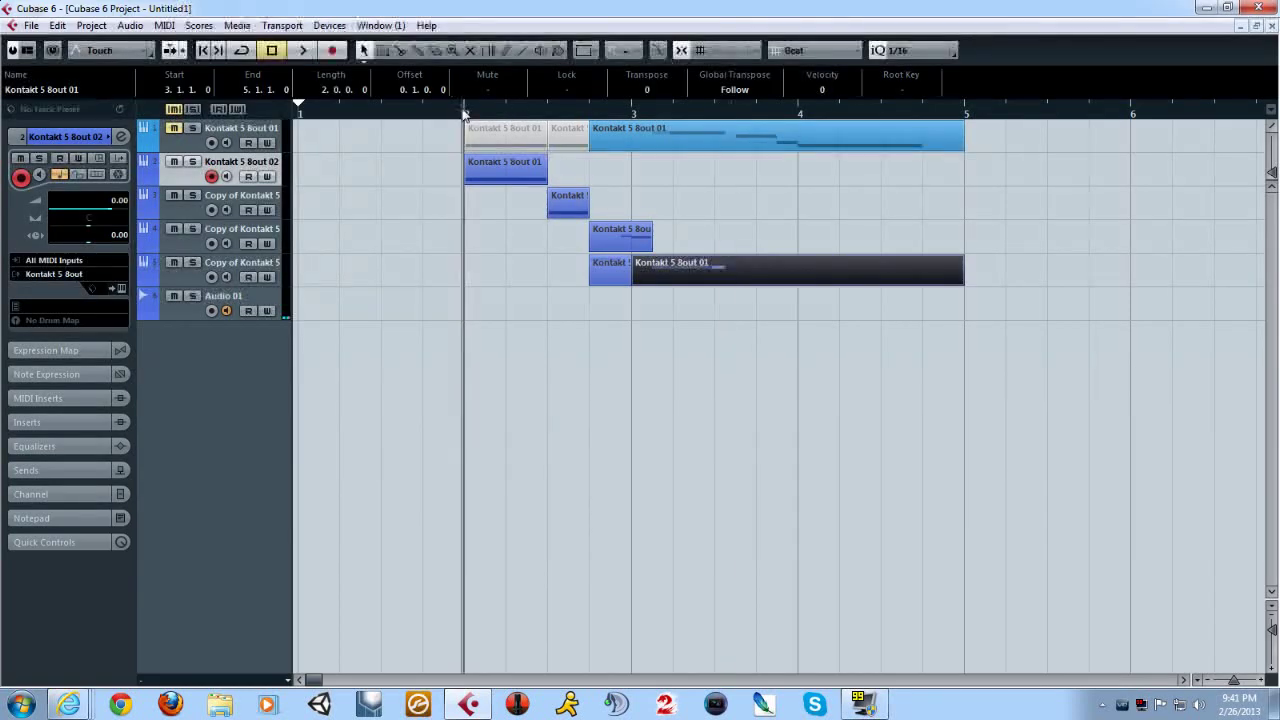
key(space)
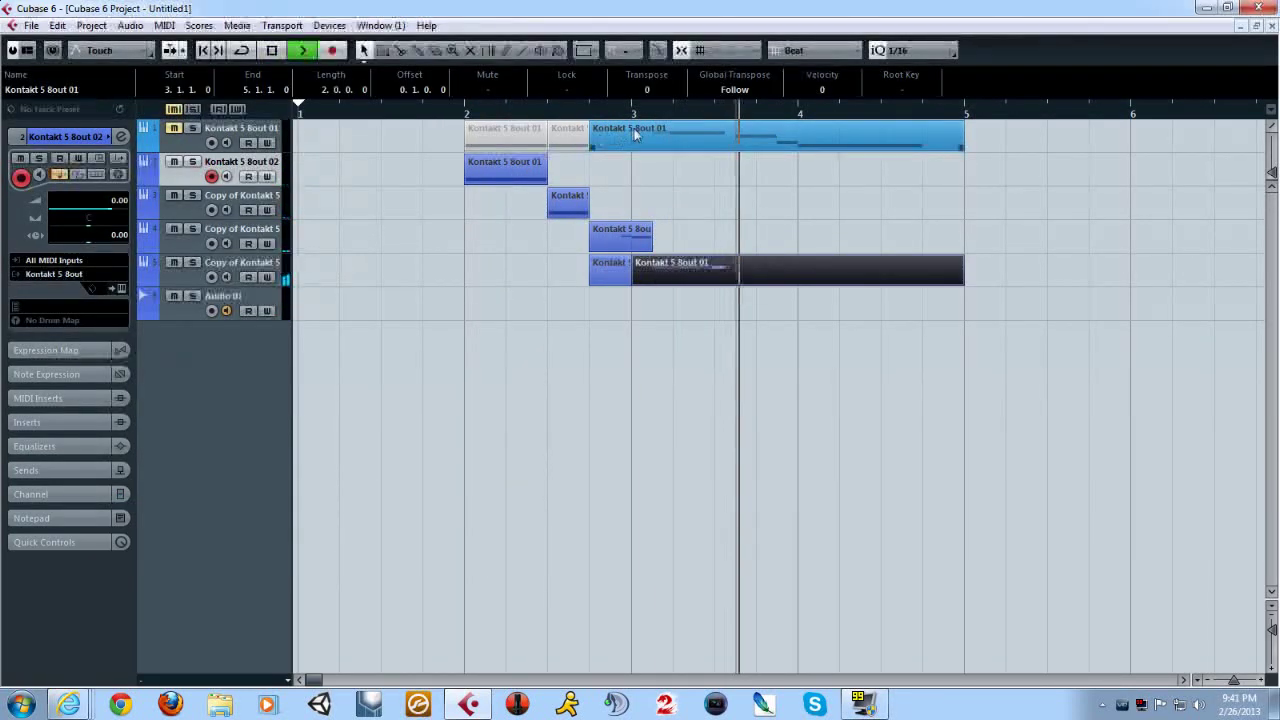
key(space)
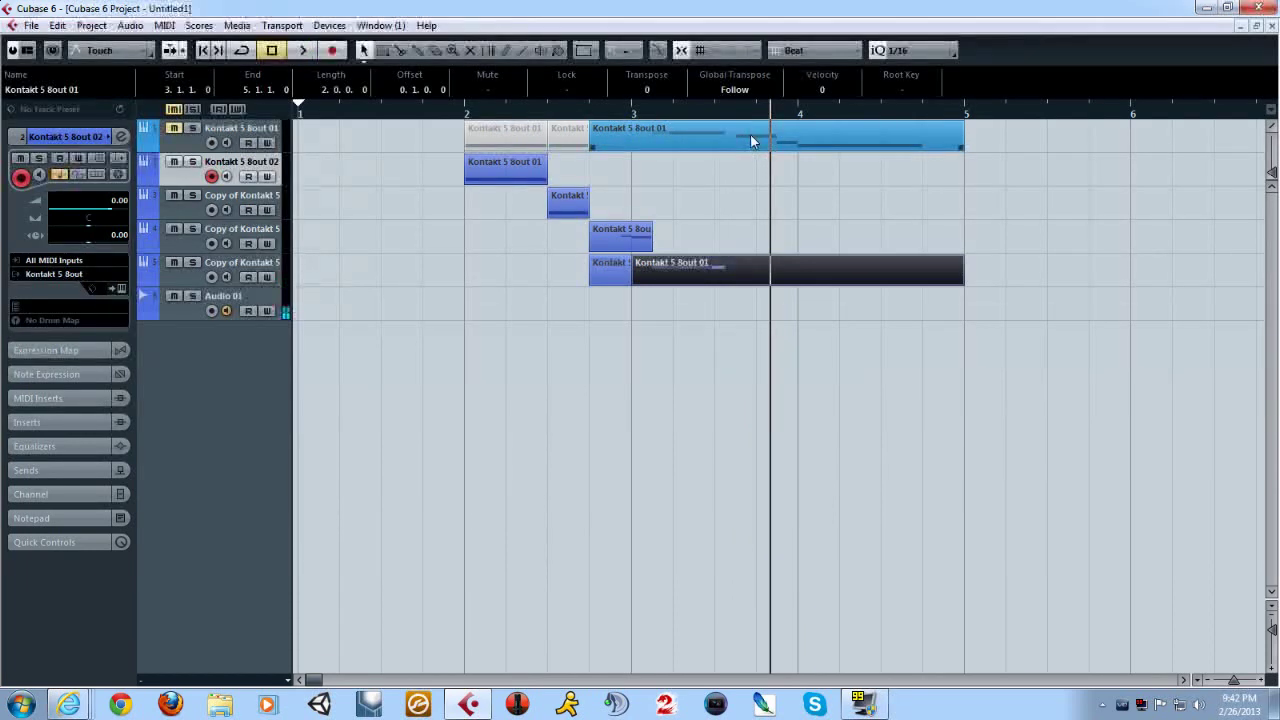
drag(960, 280, 740, 297)
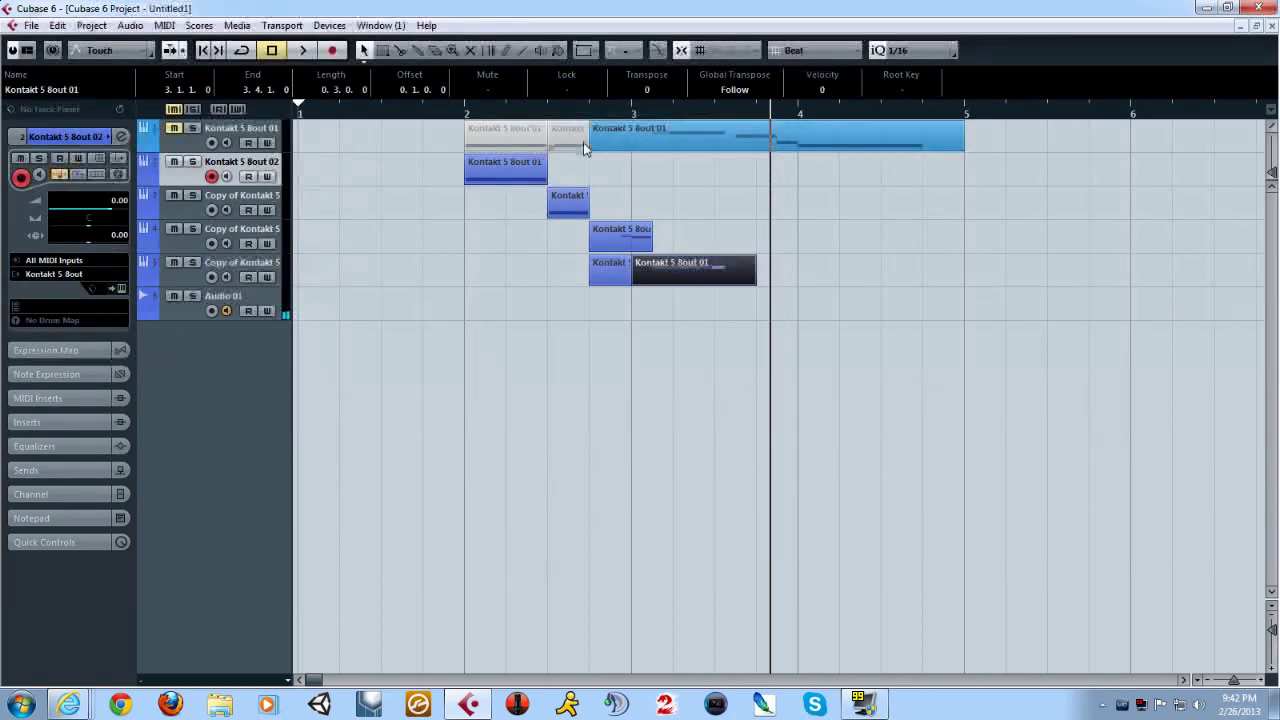
Step: Mute the fourth note of the first track's last part in the Key Editor
double_click(670, 141)
right_click(352, 345)
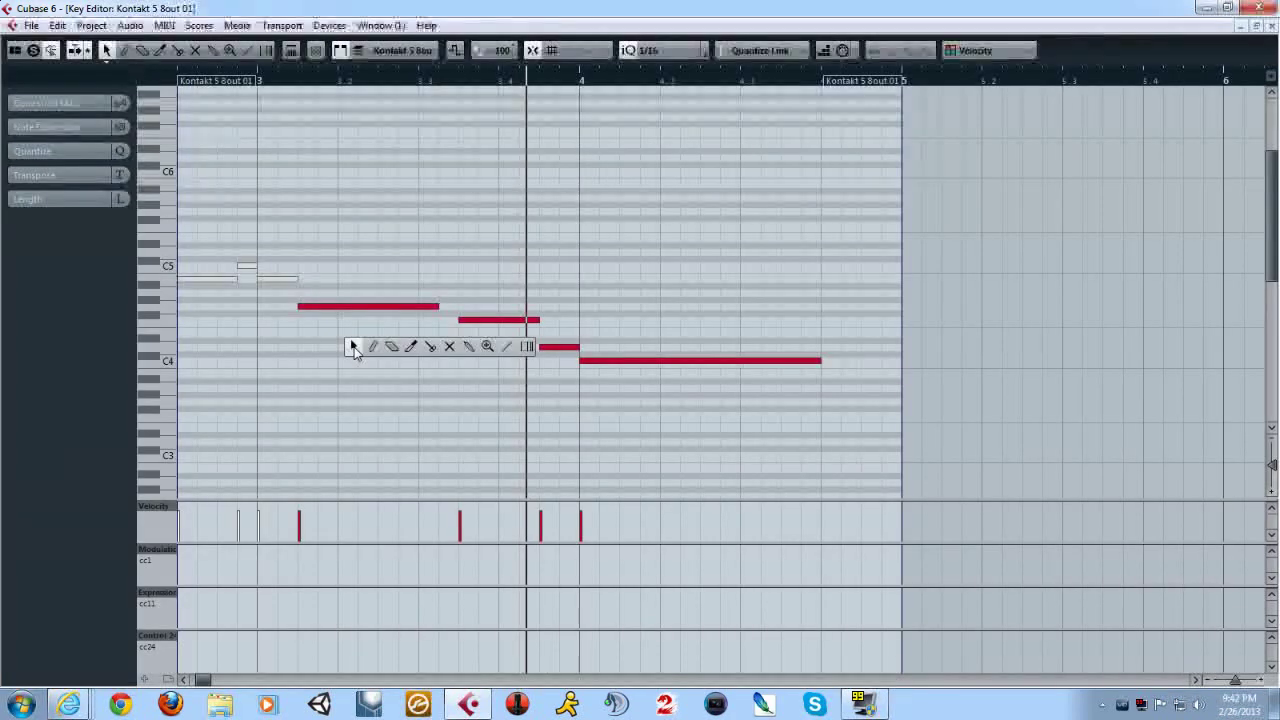
click(446, 347)
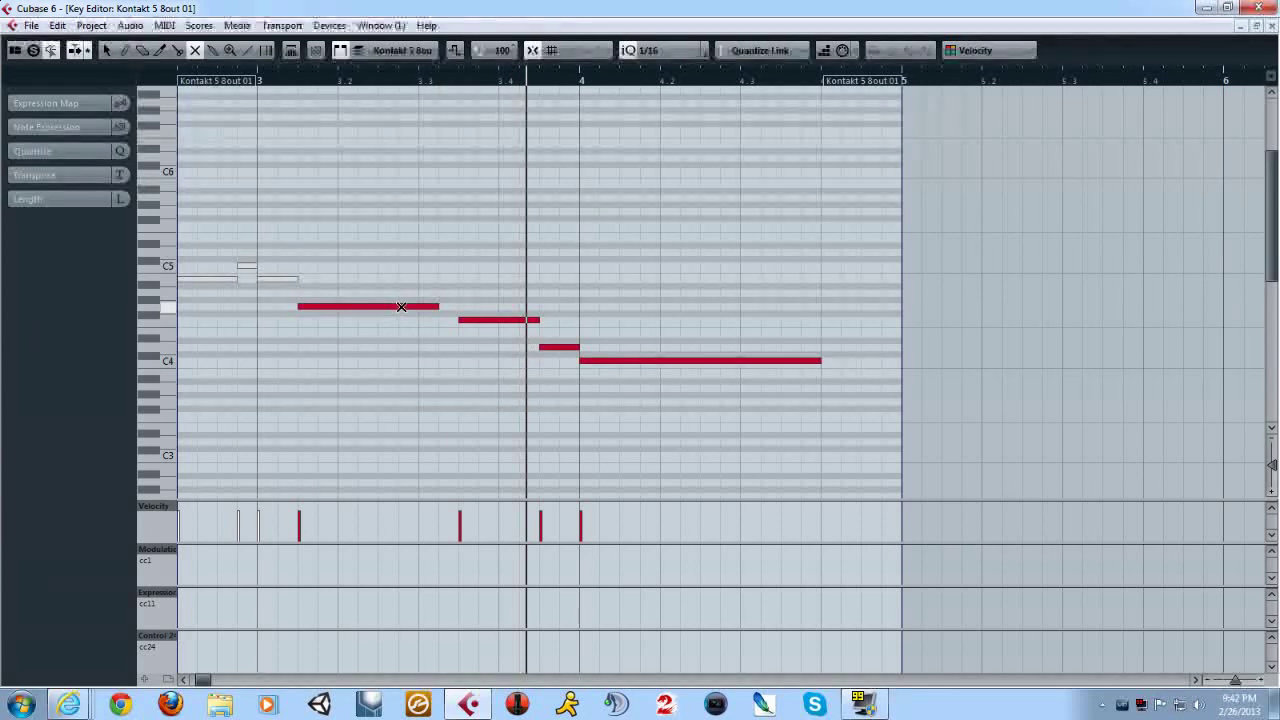
key(1)
click(400, 306)
Step: Unmute the first track, play its part's last three notes from the Key Editor, and close the editor
click(460, 80)
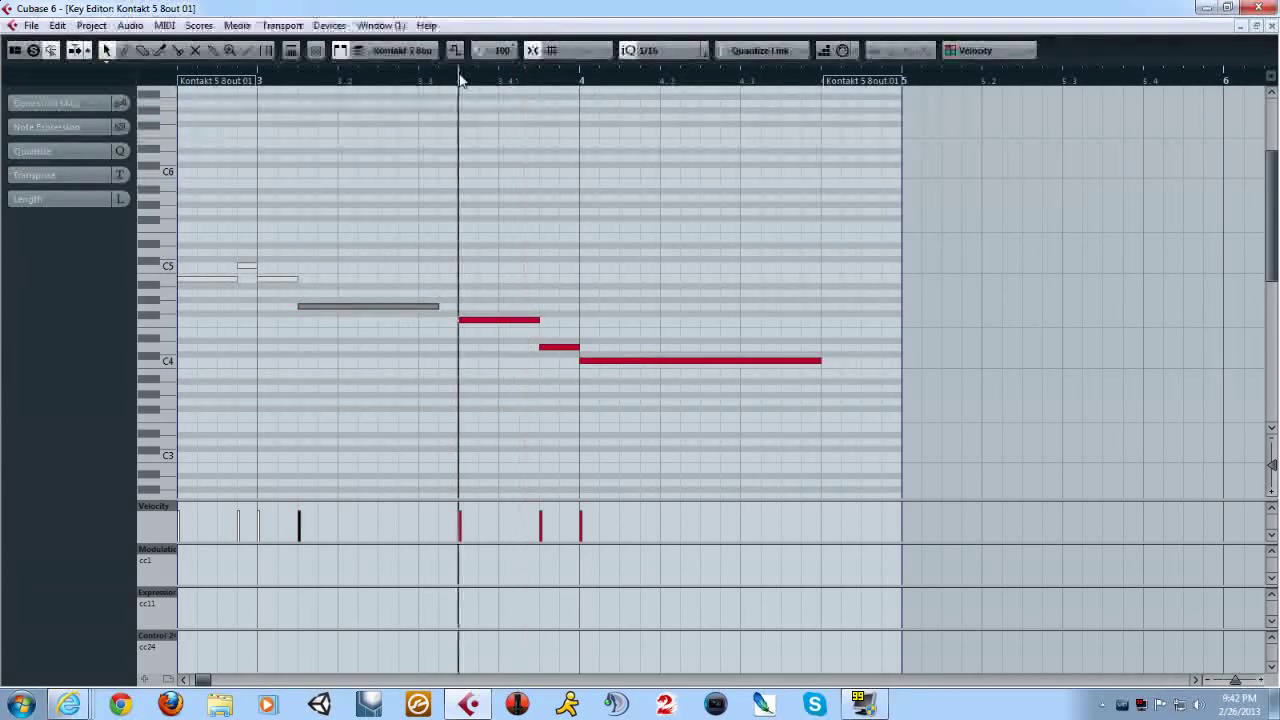
key(space)
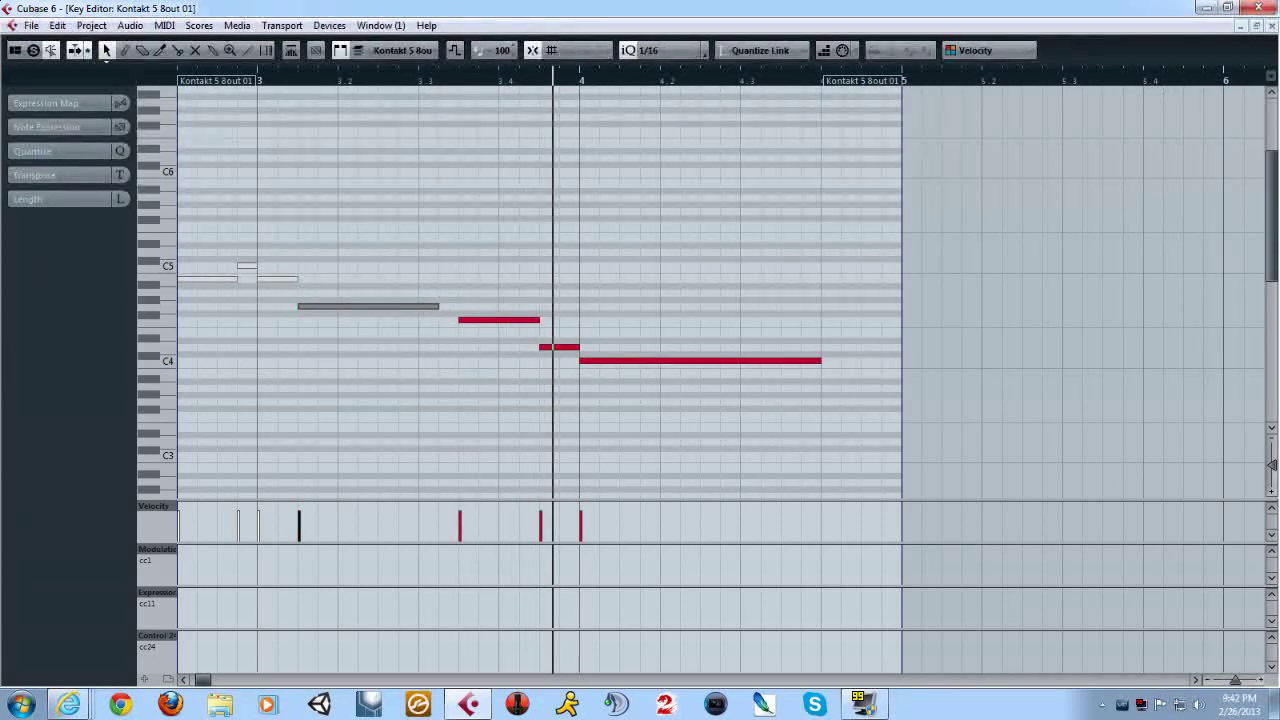
click(1271, 25)
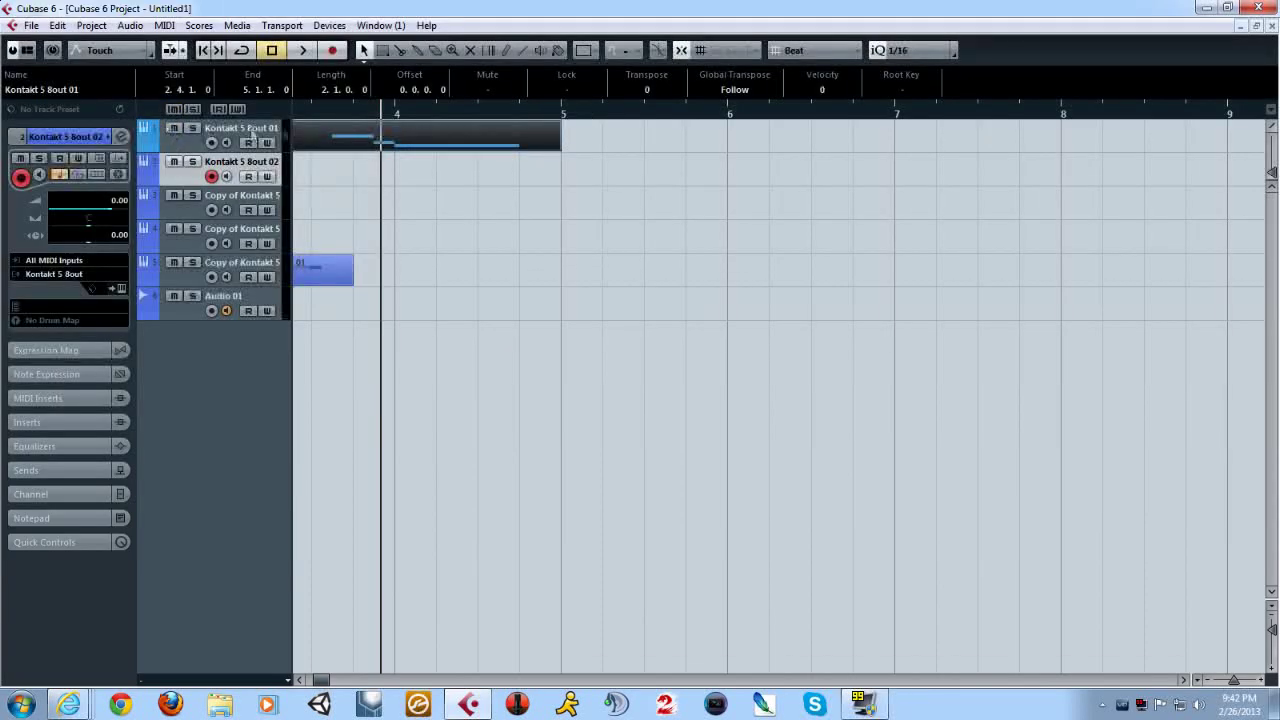
double_click(386, 136)
key(space)
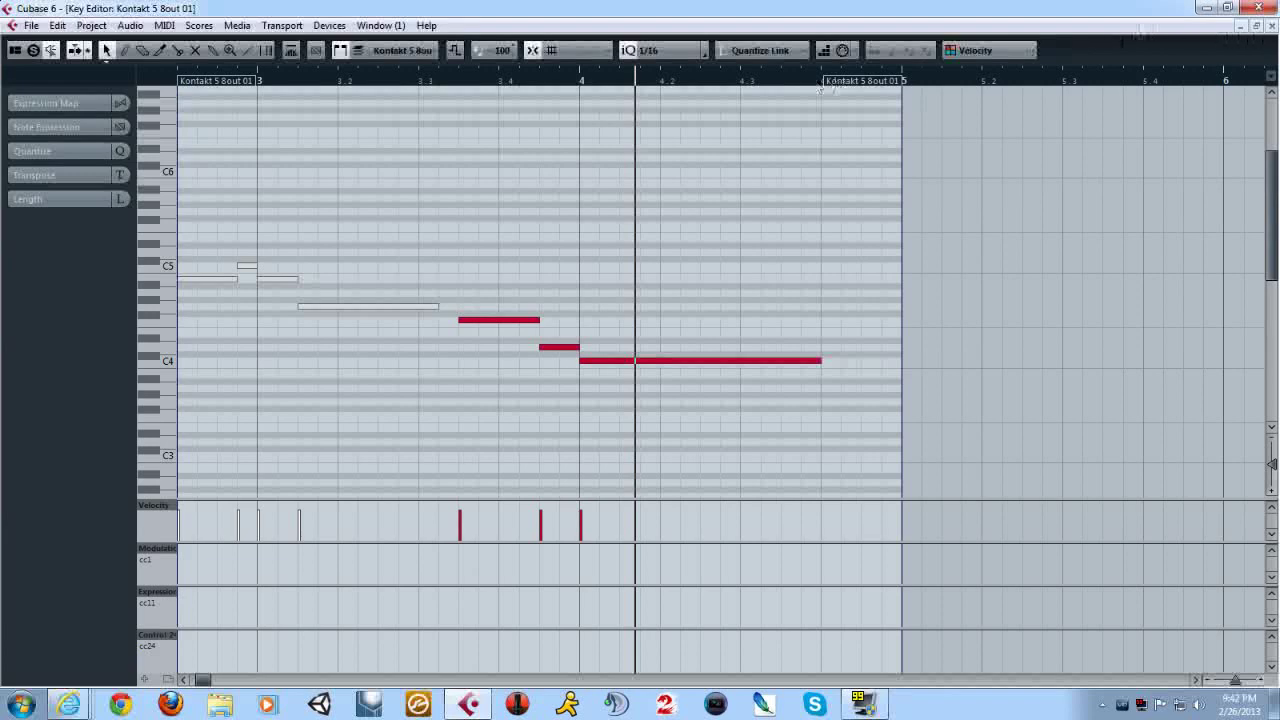
click(1271, 25)
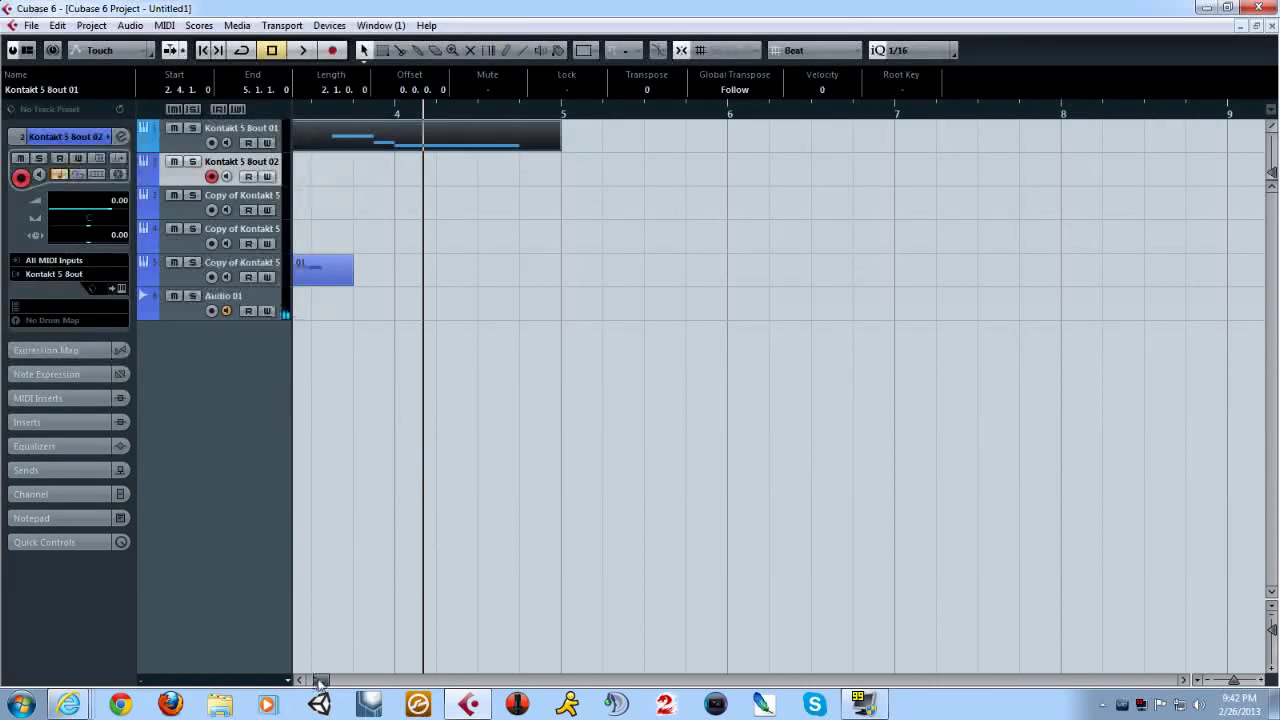
Step: Select the fifth track and trim the start of the first track's last part to 3.3.1
drag(321, 681, 315, 682)
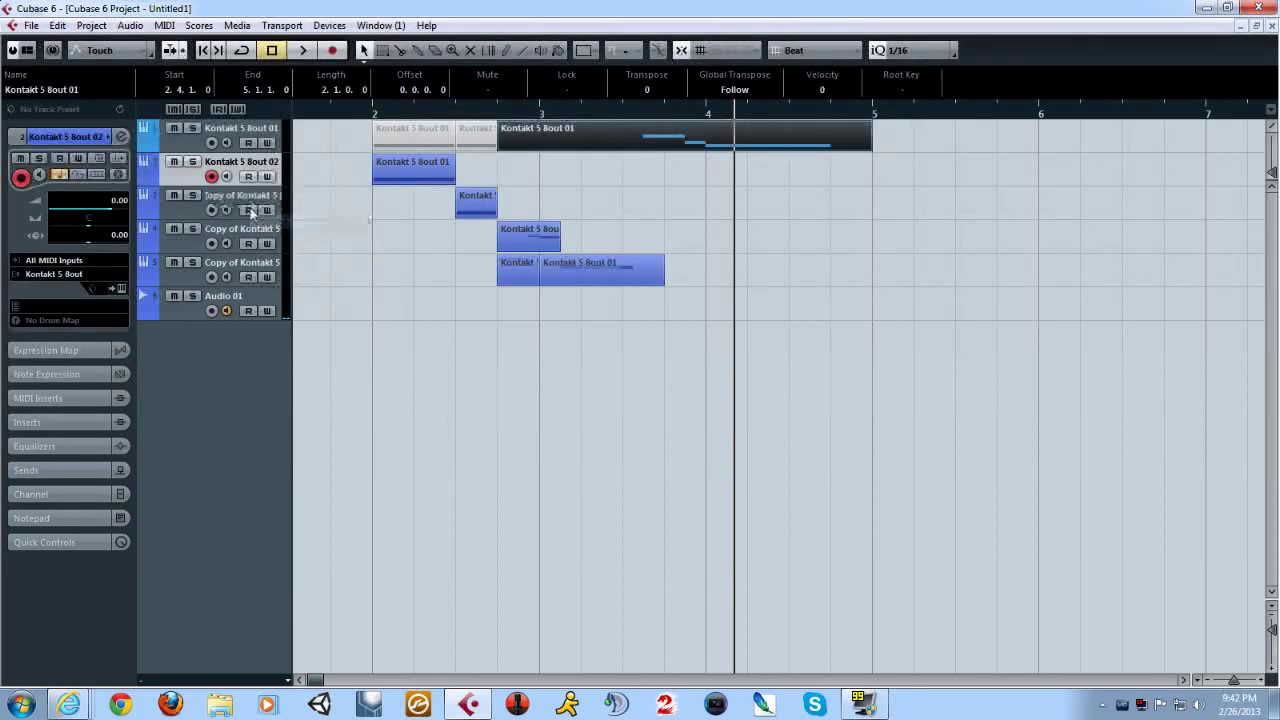
click(246, 272)
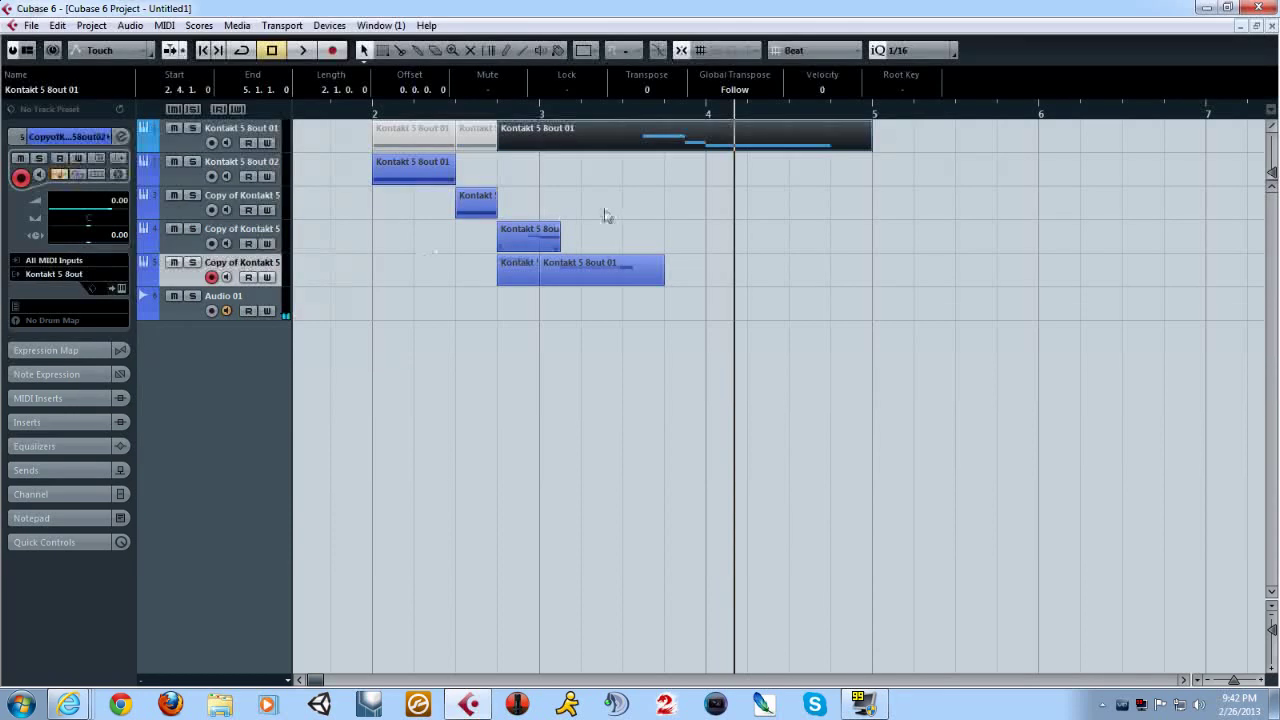
drag(499, 148, 607, 150)
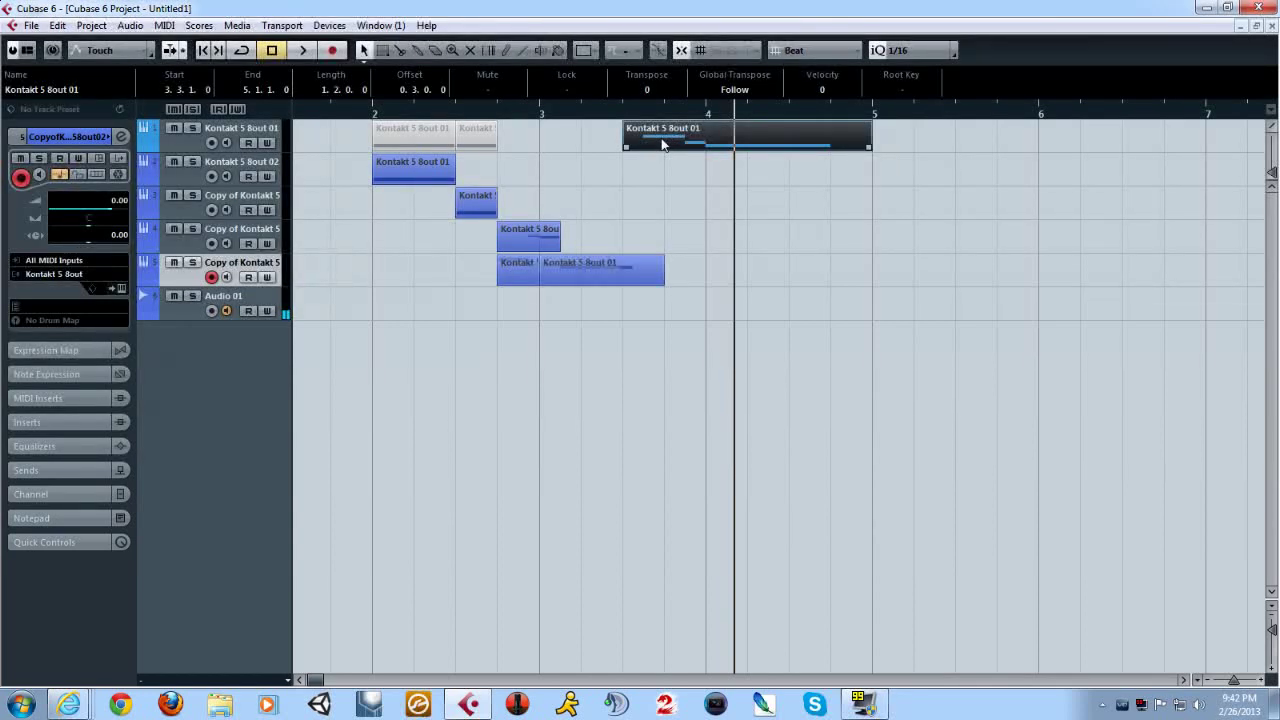
Step: Copy the trimmed part to the second track, shorten the copy to end at 4.1.1, and mute the first track
drag(662, 145, 664, 179)
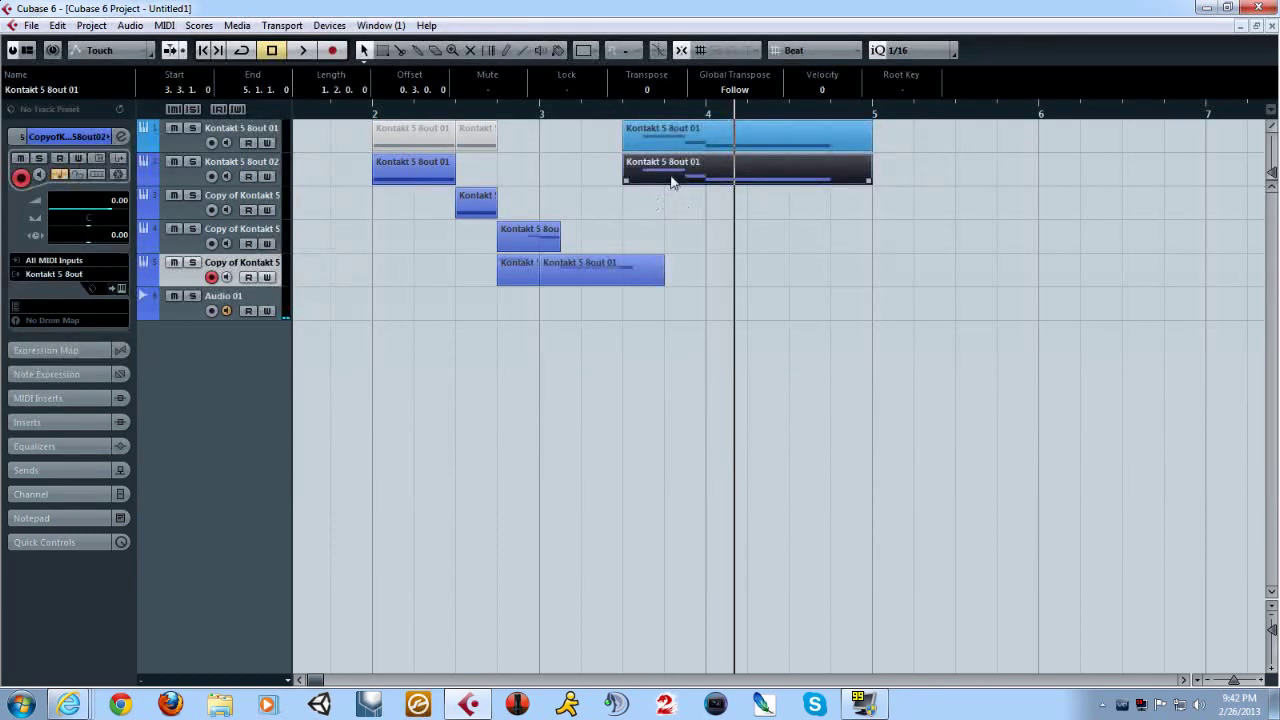
click(175, 128)
drag(867, 180, 686, 187)
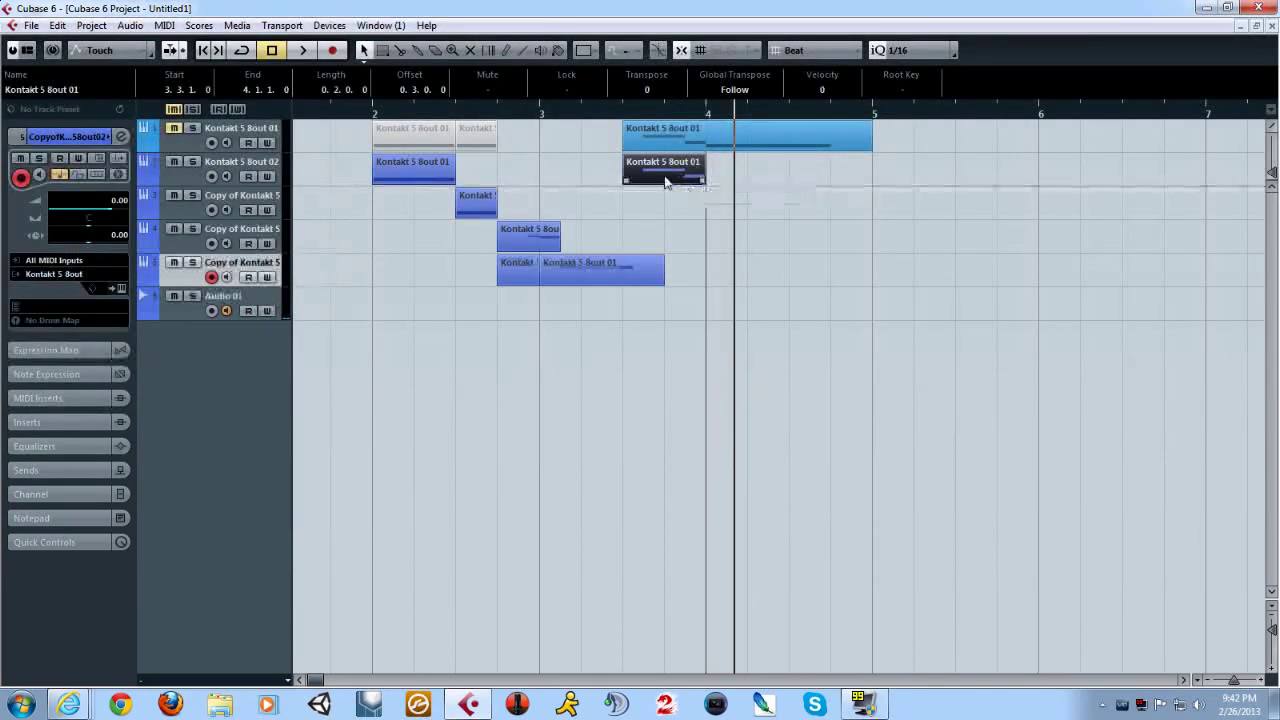
Step: Mute the second note of the second track's copied part in the Key Editor and close the editor
double_click(664, 172)
right_click(286, 388)
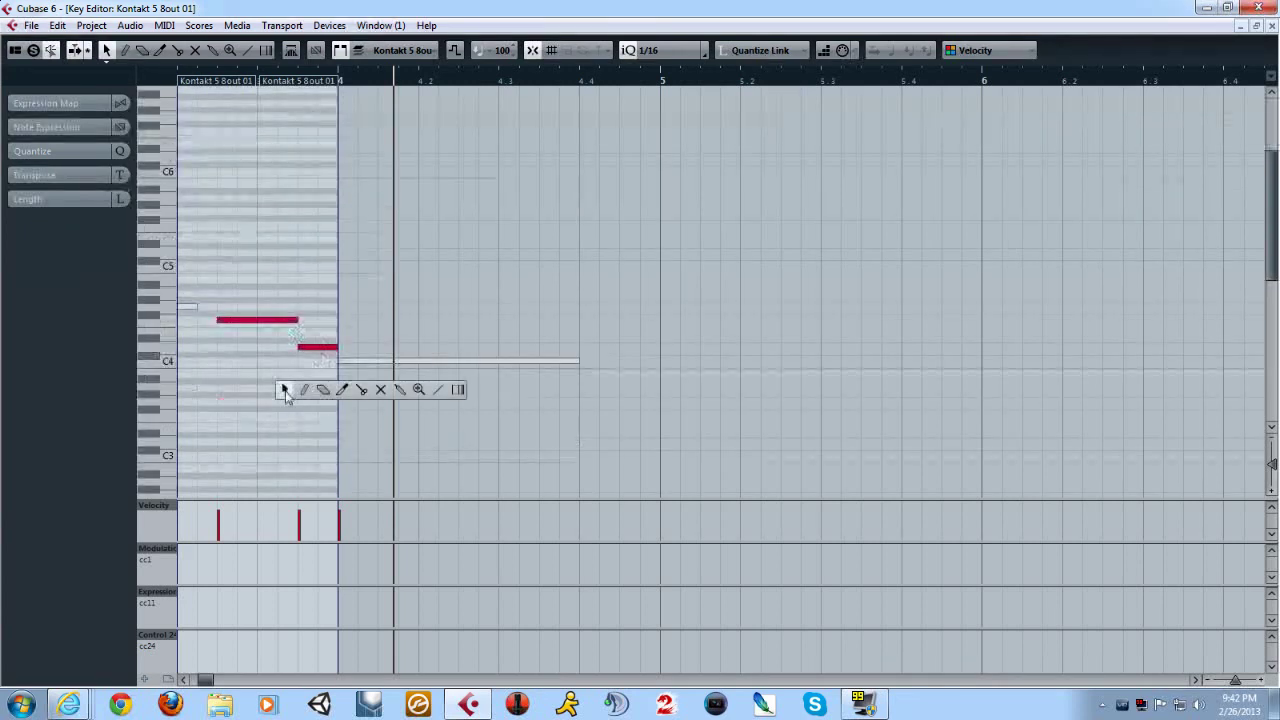
click(380, 386)
click(314, 347)
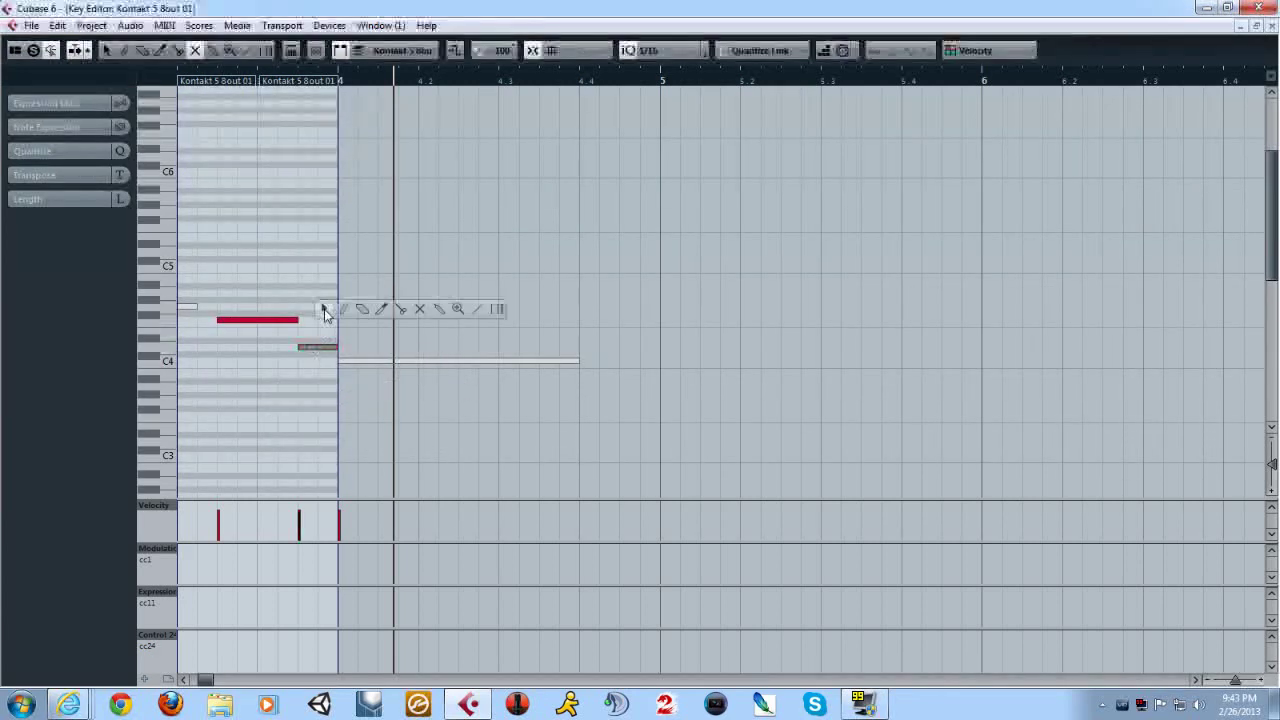
key(1)
click(1271, 27)
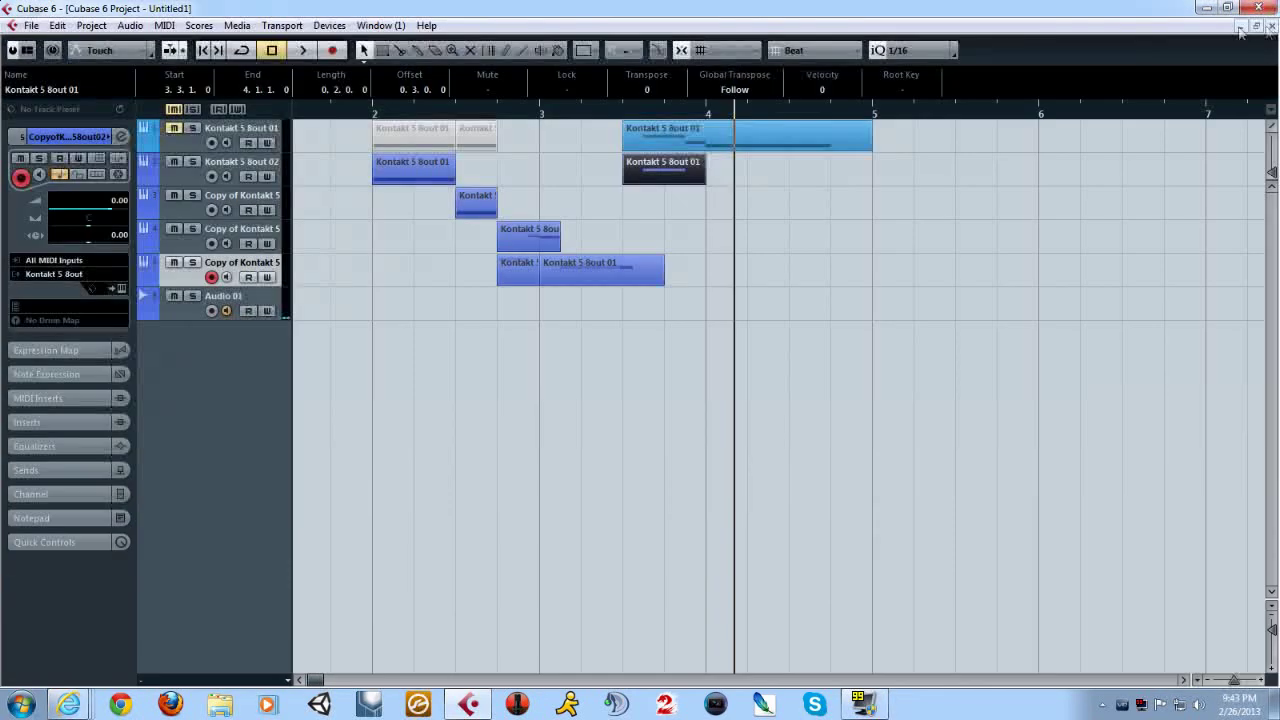
Step: Trim the first track's last part to start at 3.4.1, copy it to the fifth track, and check the copy's notes in the Key Editor
click(730, 143)
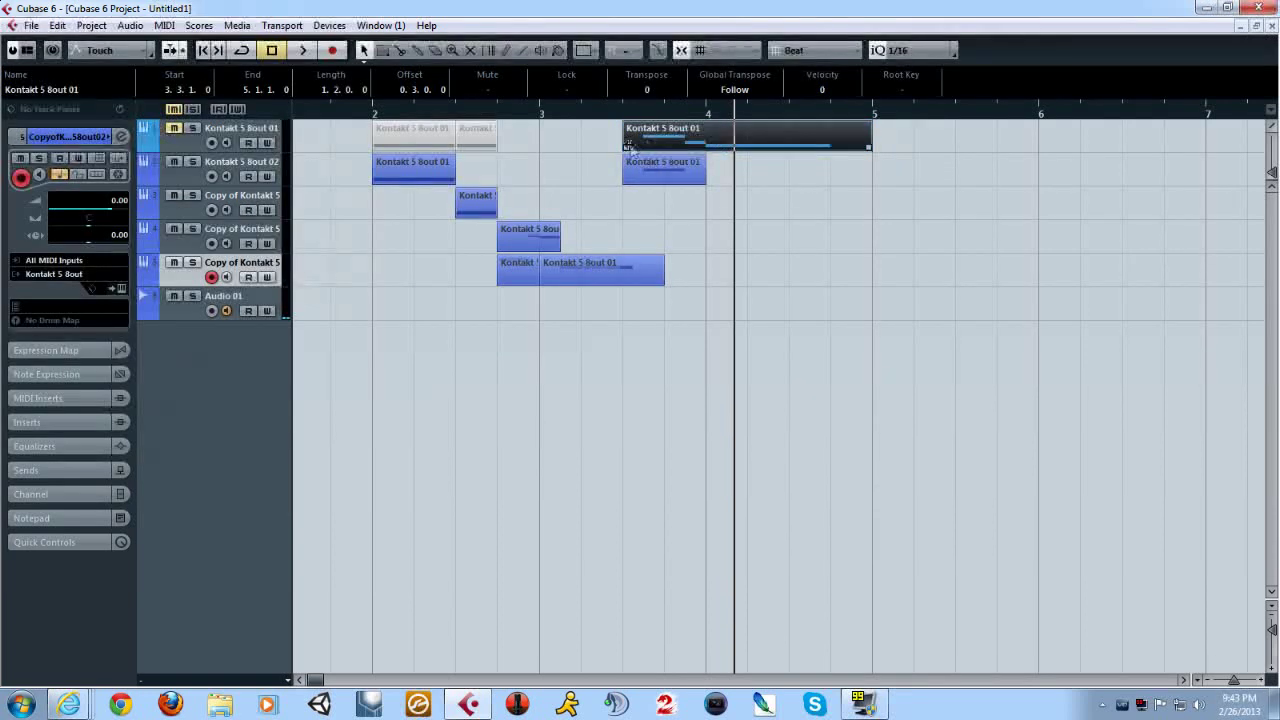
drag(627, 147, 672, 246)
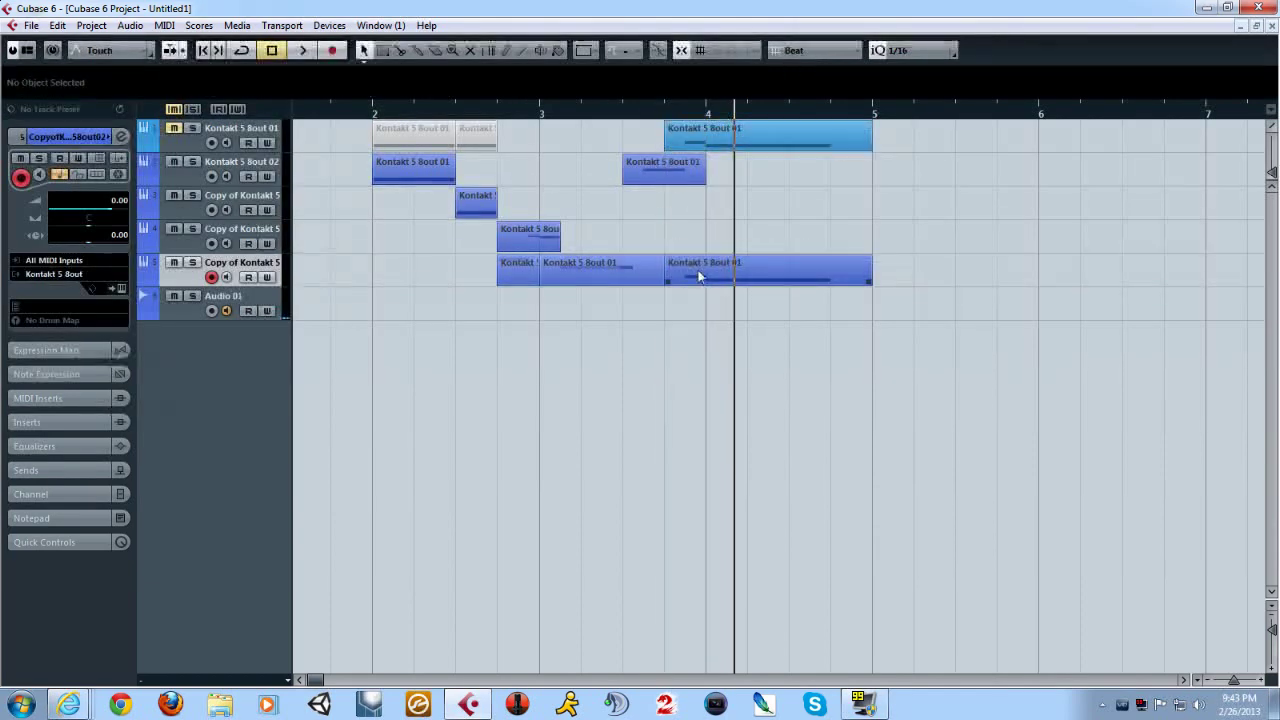
double_click(700, 280)
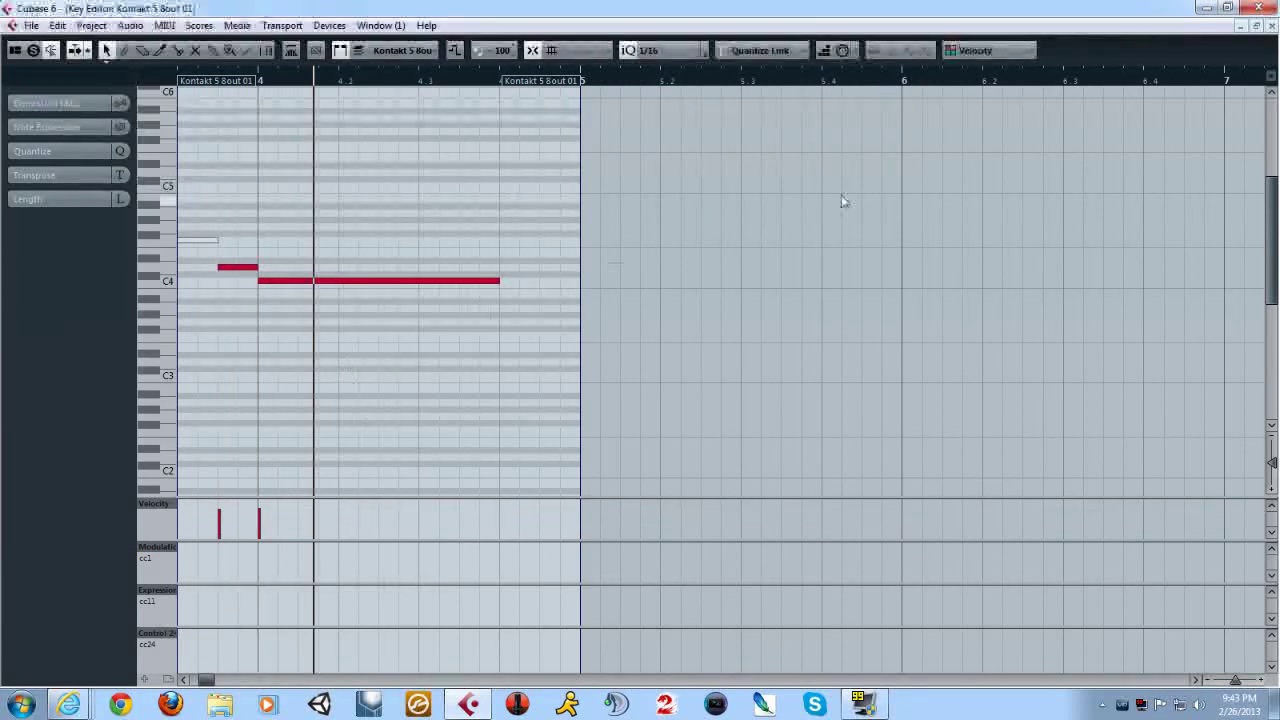
click(1273, 26)
Step: Split the fifth track's last part at 4.1.1 and move the piece after the split to the third track
click(712, 283)
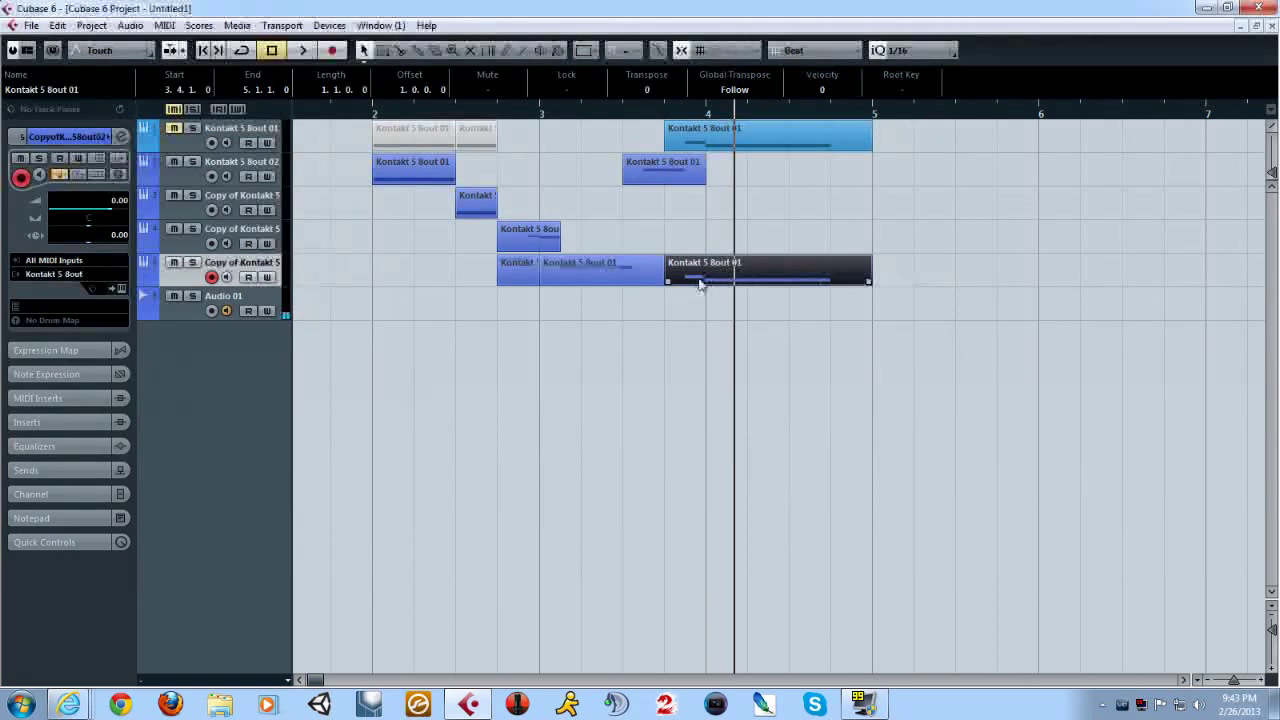
alt+click(708, 282)
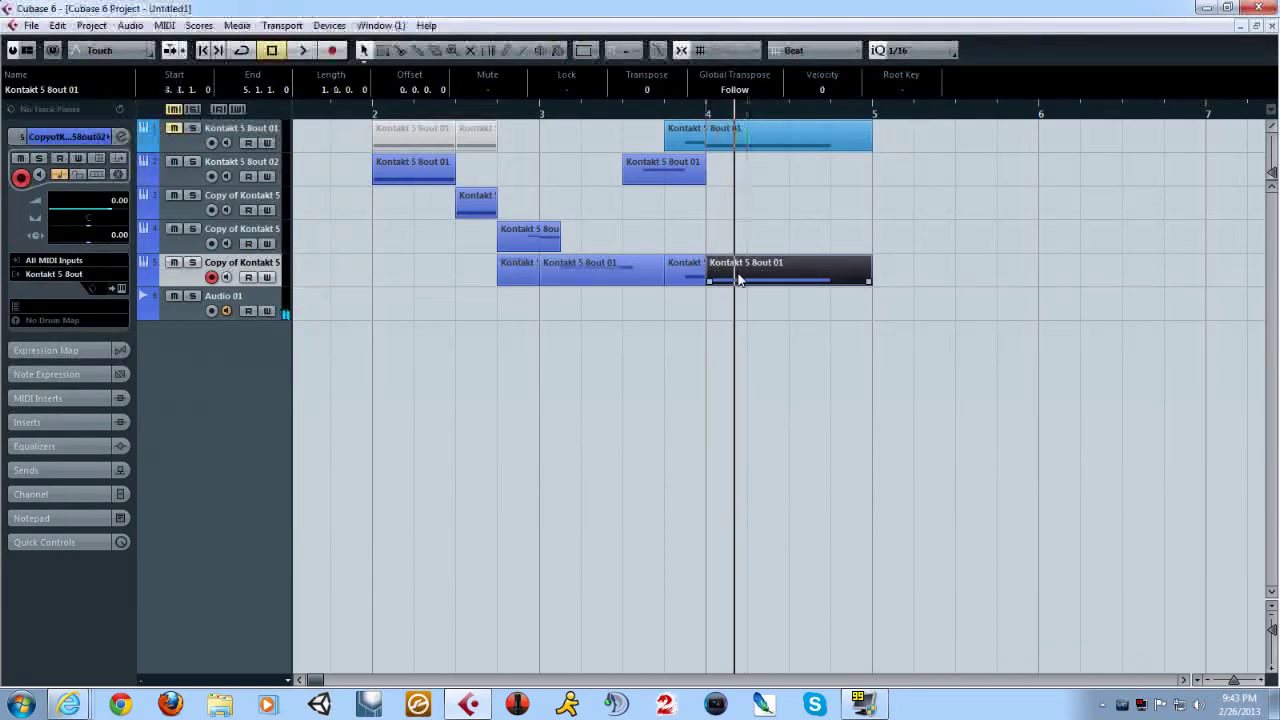
drag(740, 280, 737, 215)
click(742, 275)
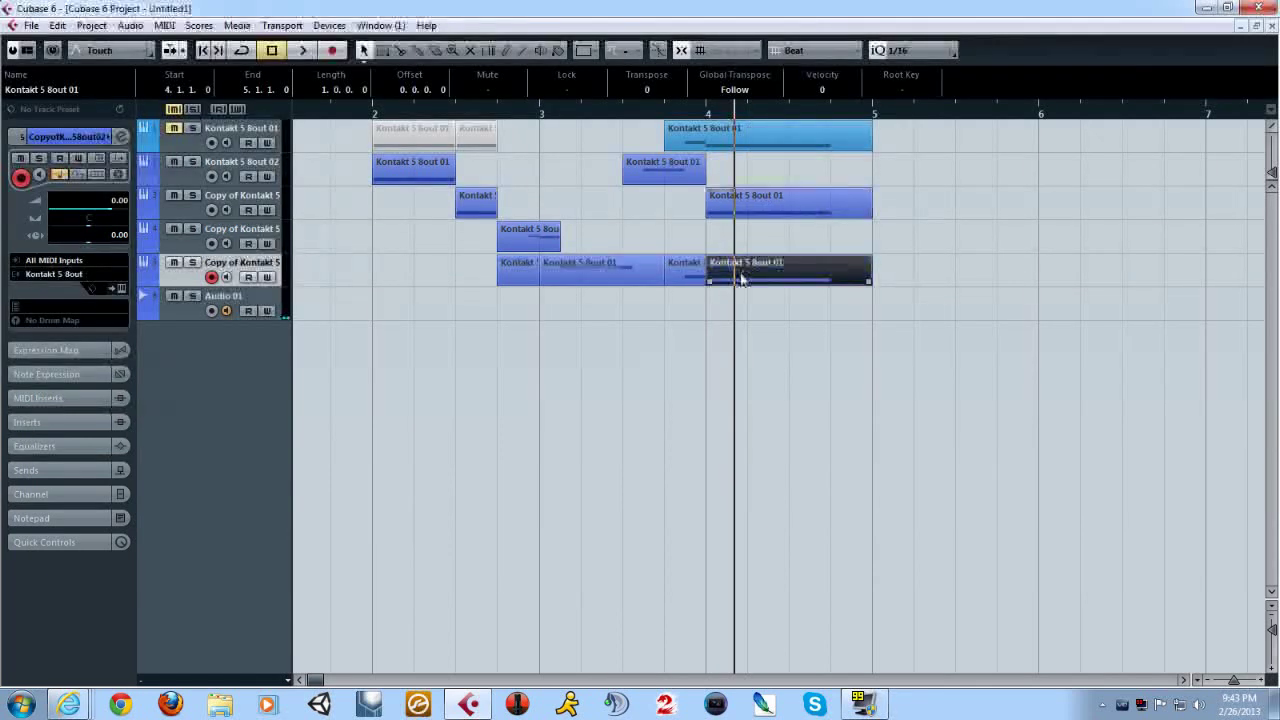
key(Delete)
Step: Play the phrase from just before bar 2 and lower the velocity of the third track's last note to about 66
click(343, 110)
key(space)
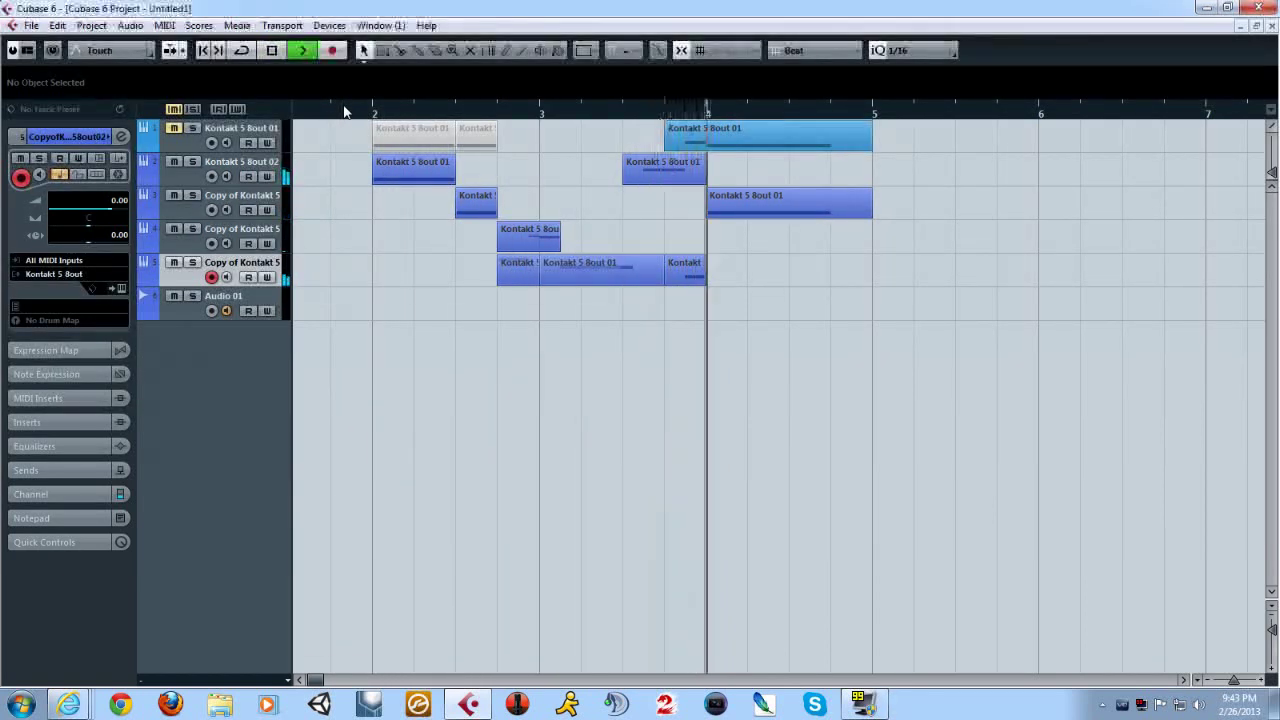
double_click(736, 208)
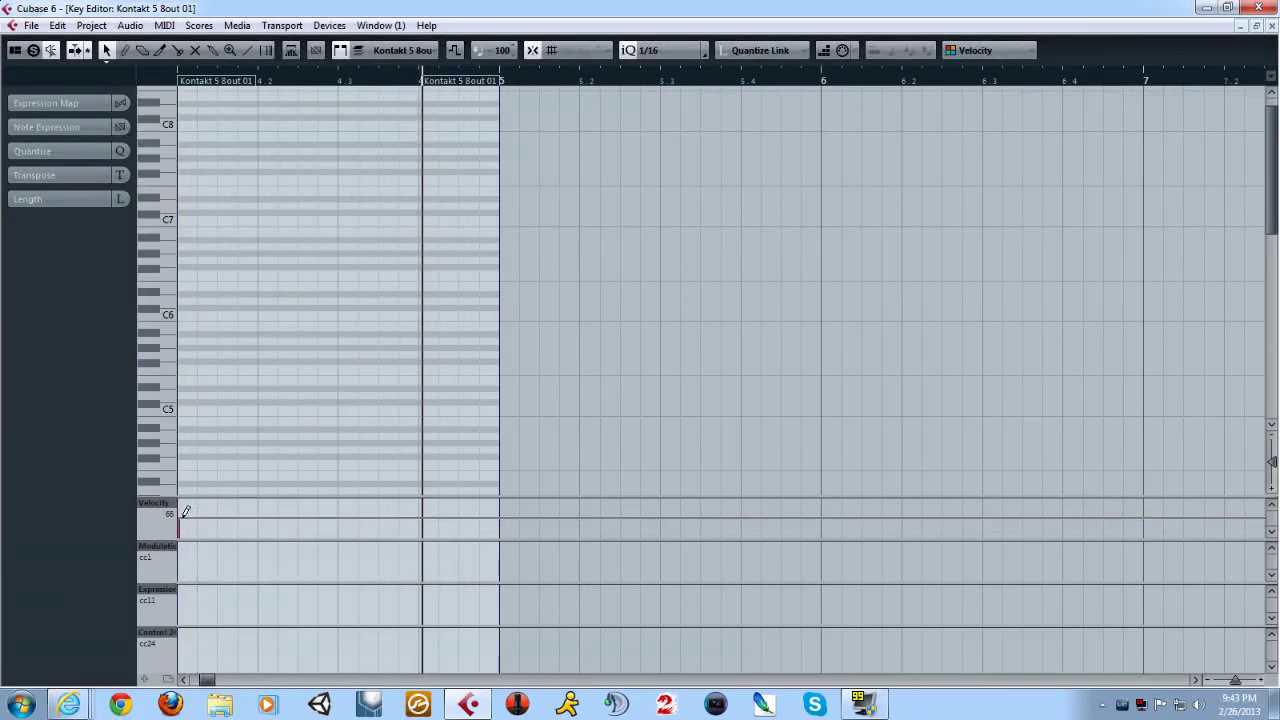
click(1271, 27)
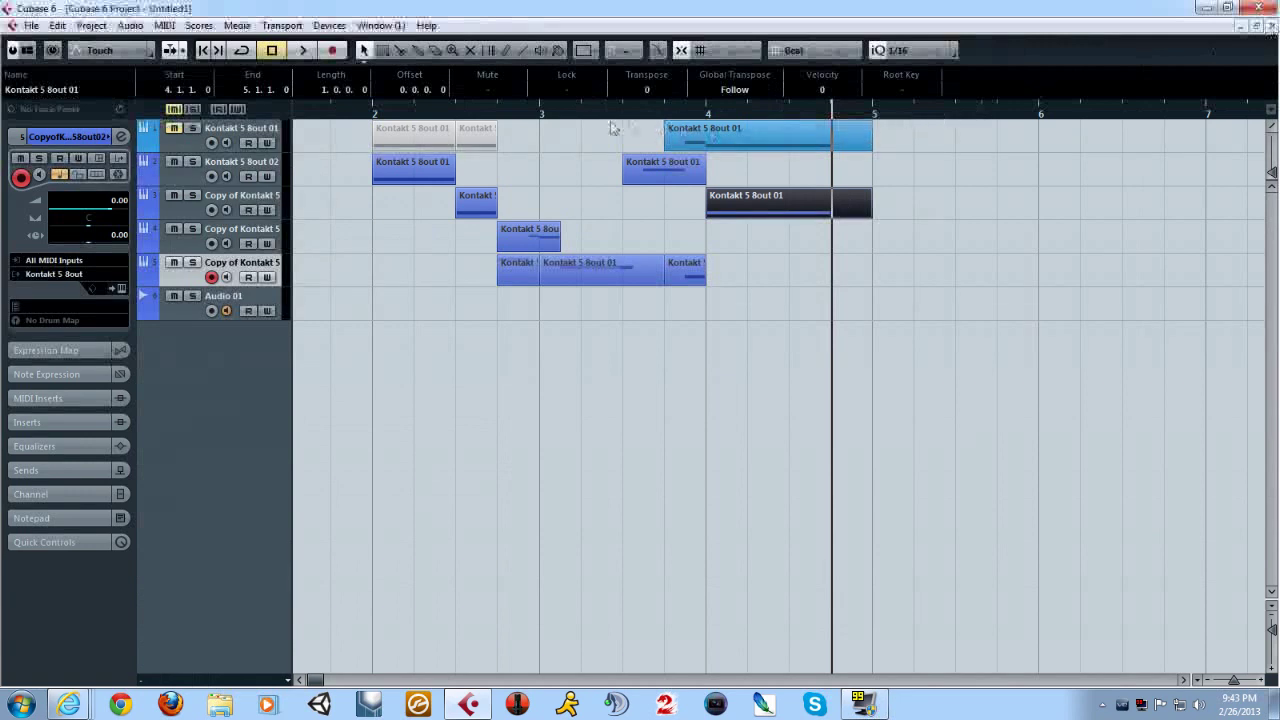
Step: Play the phrase from bar 2 to hear the last note at its lowered velocity
click(379, 112)
key(space)
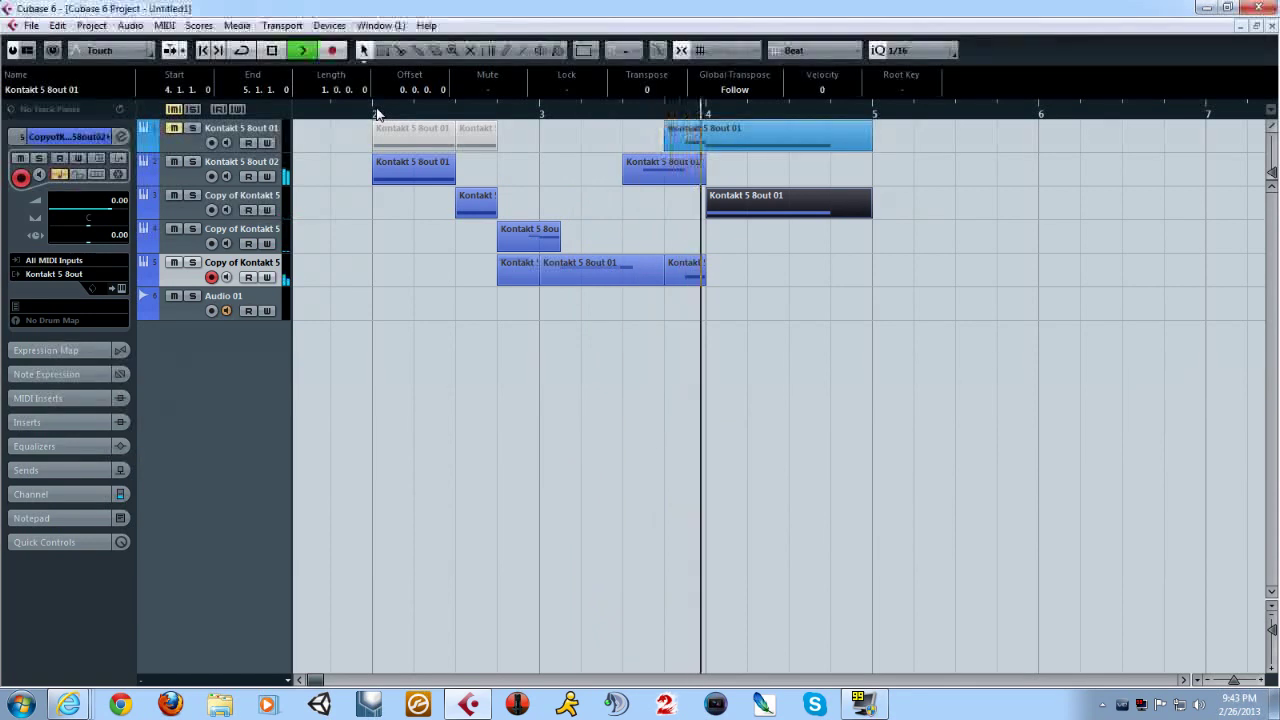
key(space)
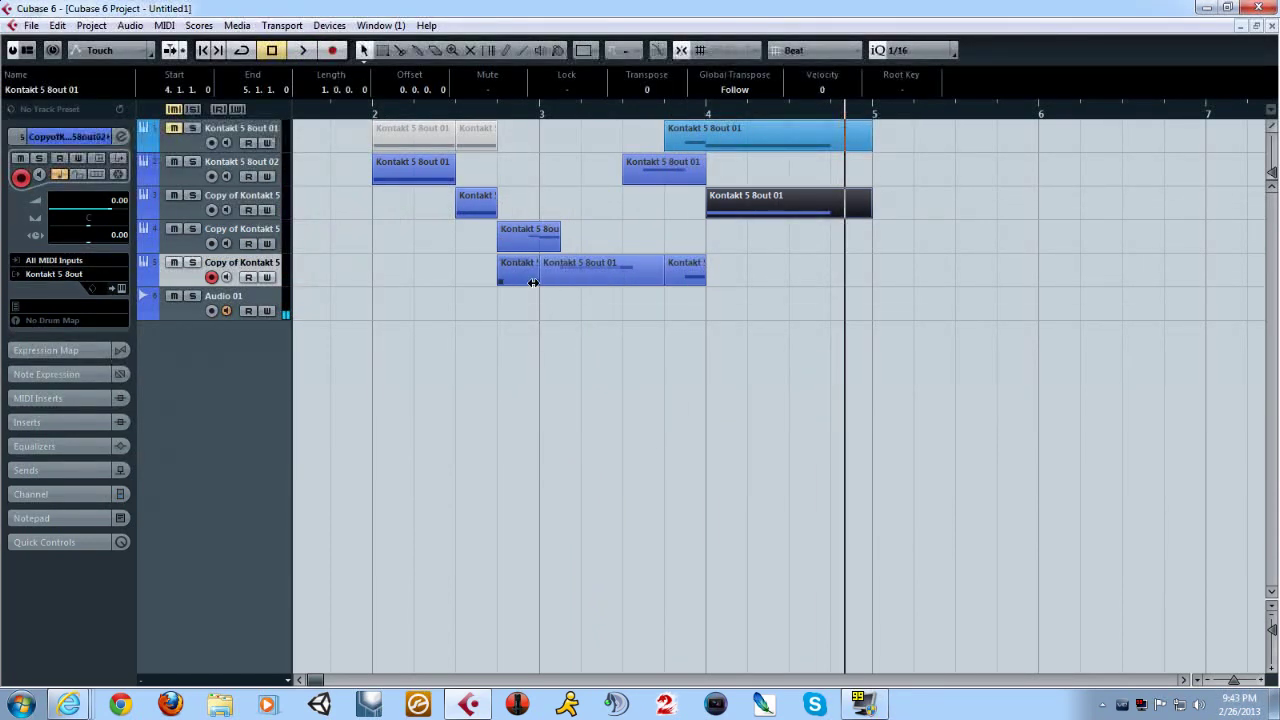
Step: Duplicate the fifth track and delete all the parts on the duplicate
right_click(245, 263)
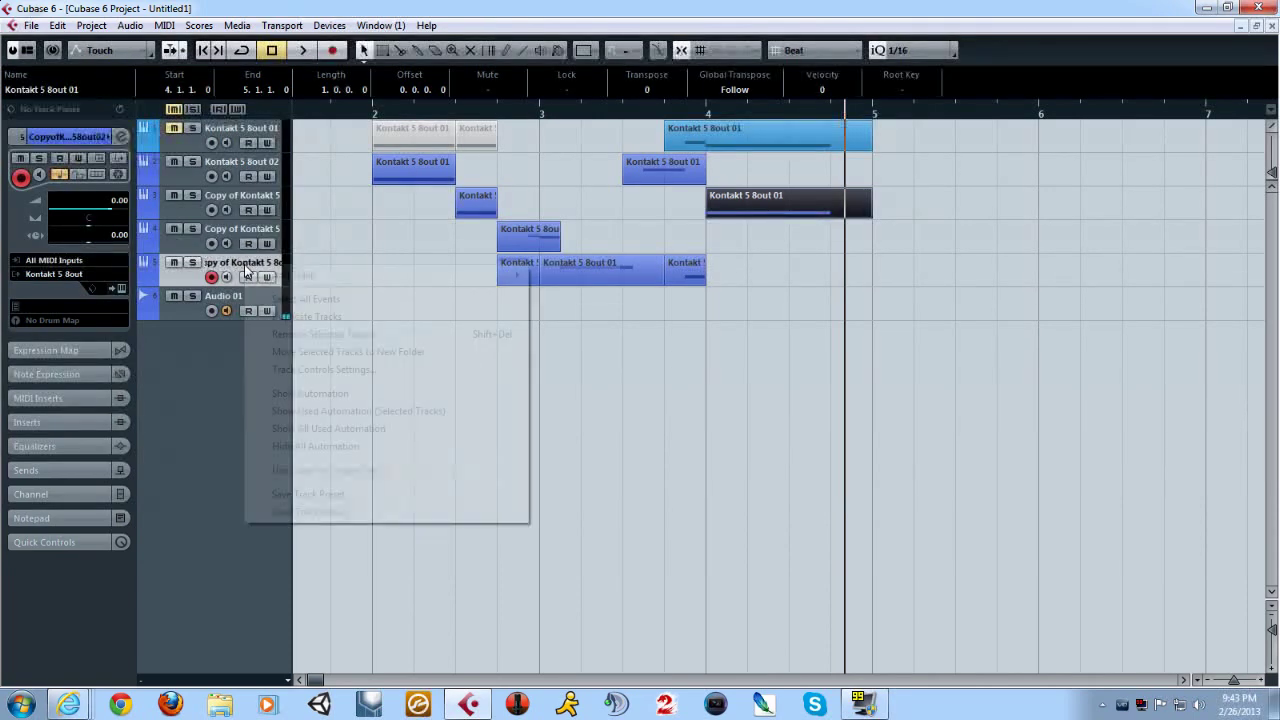
click(310, 317)
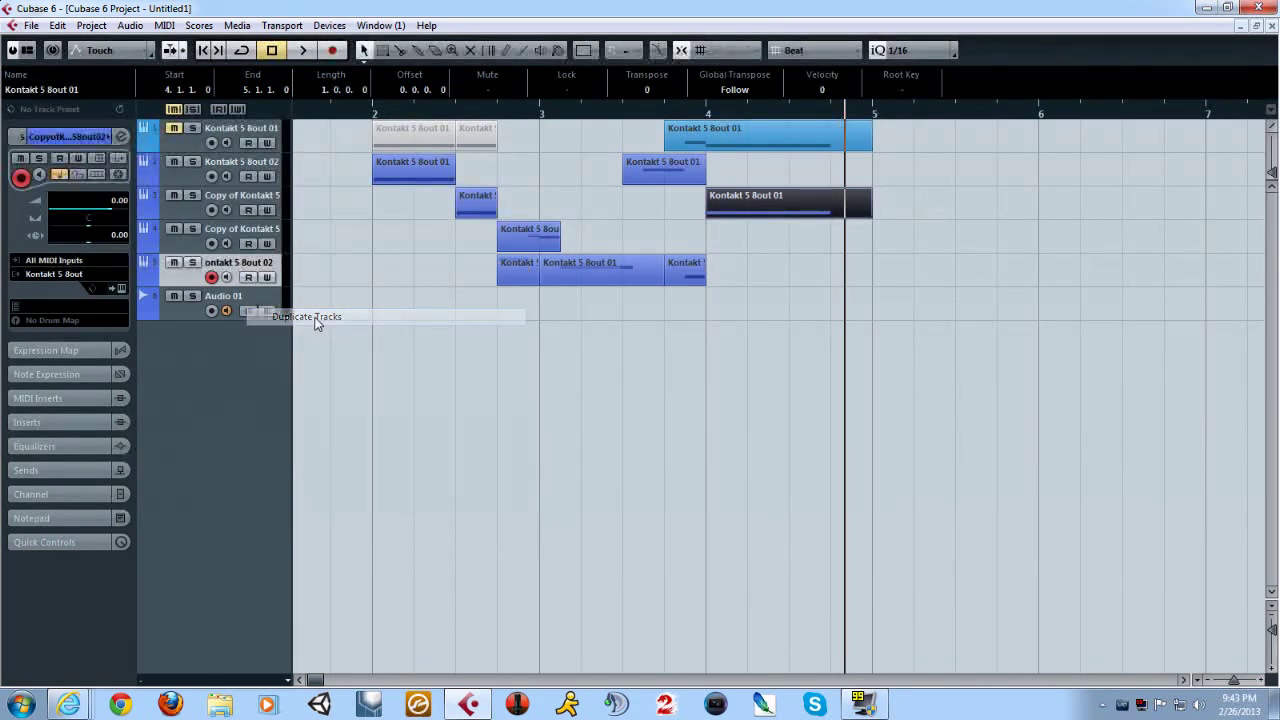
drag(747, 383, 476, 311)
key(Delete)
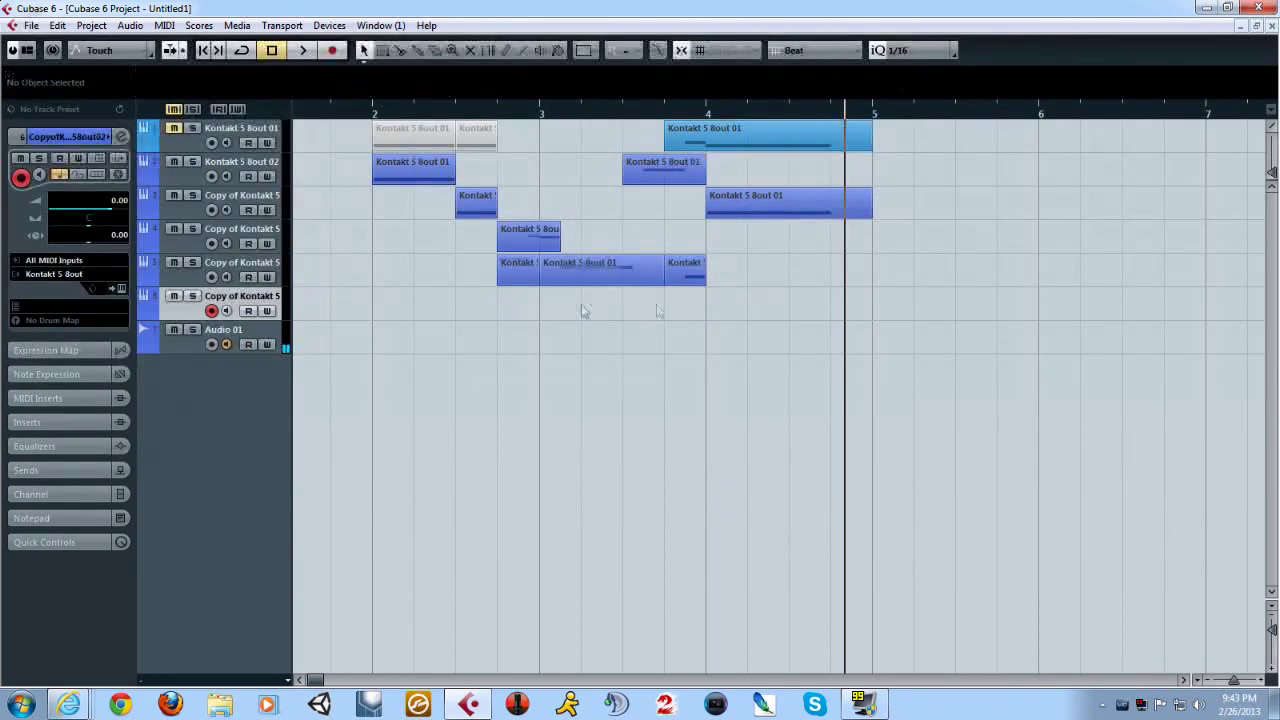
Step: Move the third track's last part, starting at 4.1.1, down to the new sixth track
click(764, 200)
drag(760, 203, 752, 303)
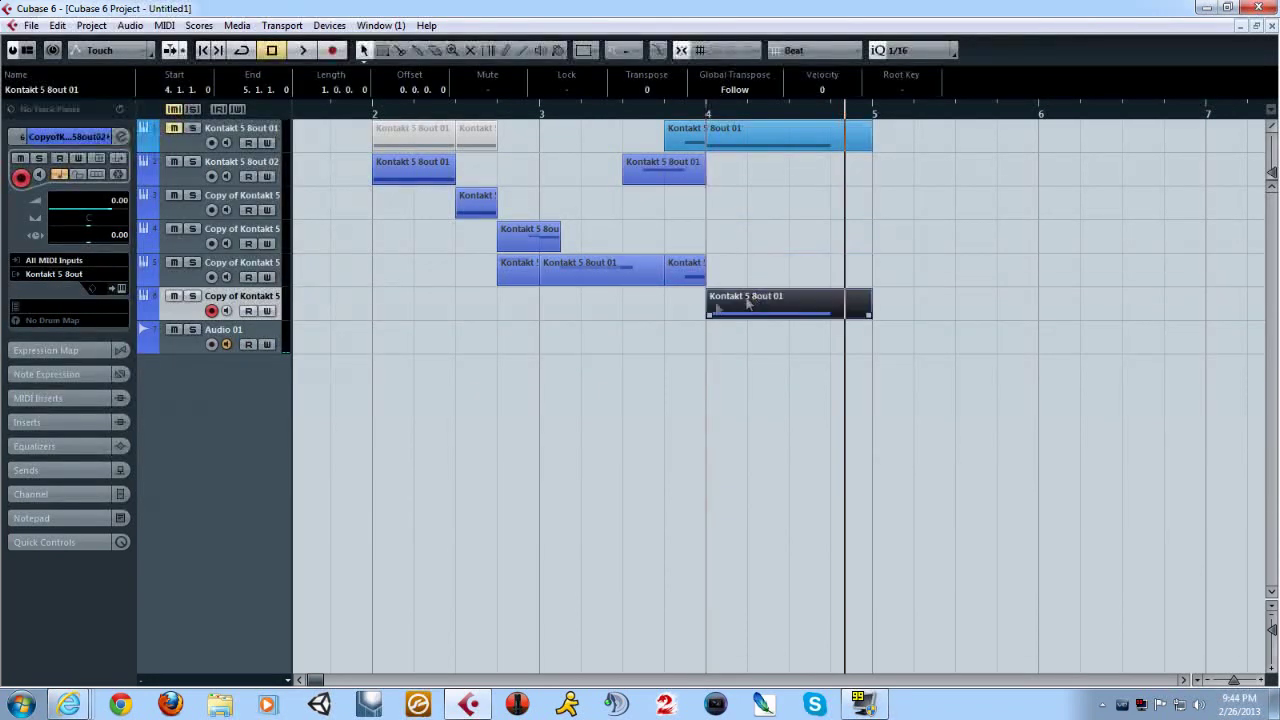
click(479, 308)
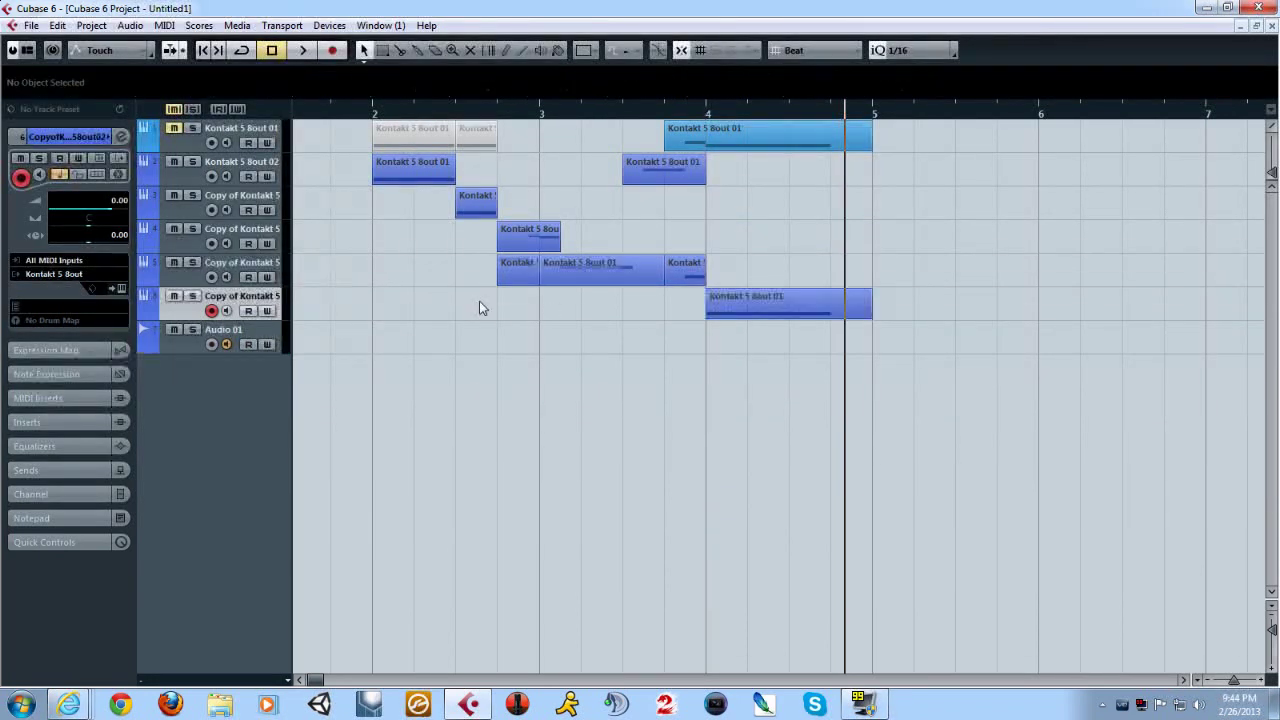
Step: Remove the F 18V Exp Fast patch from the sixth track's Kontakt and list the EWQLSO Gold Ed PRO XP instruments
click(118, 290)
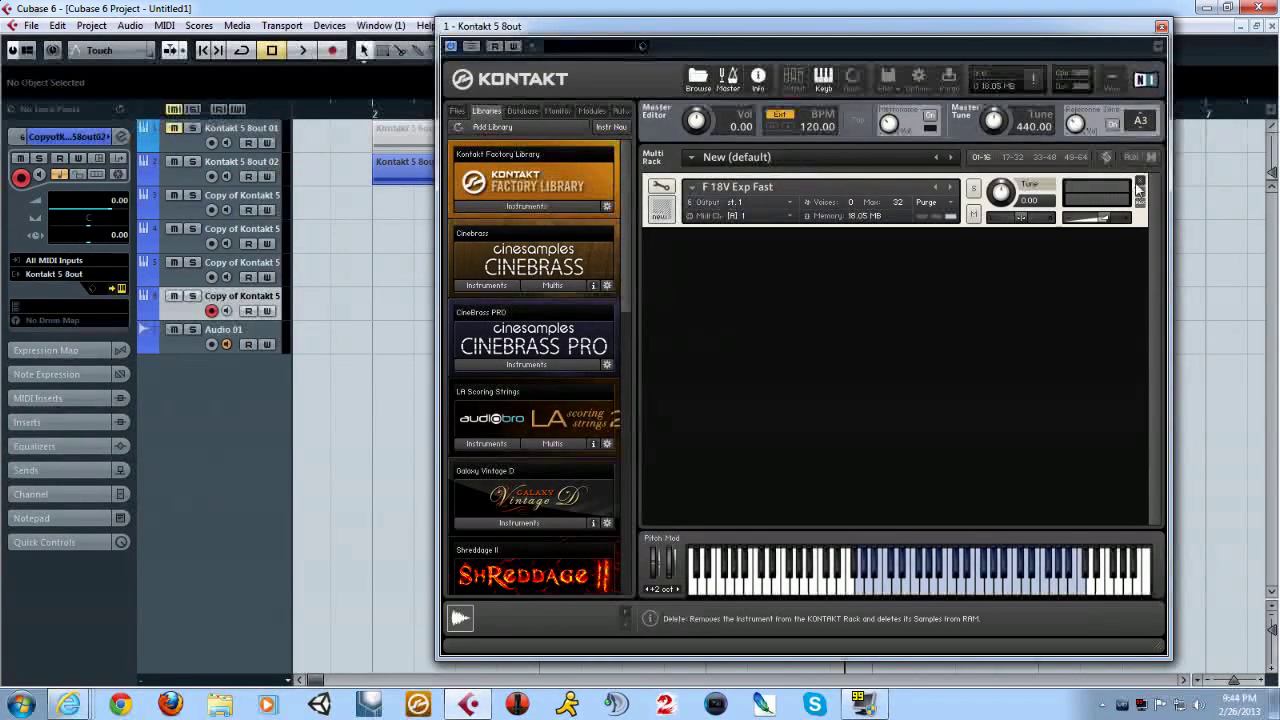
drag(625, 243, 625, 492)
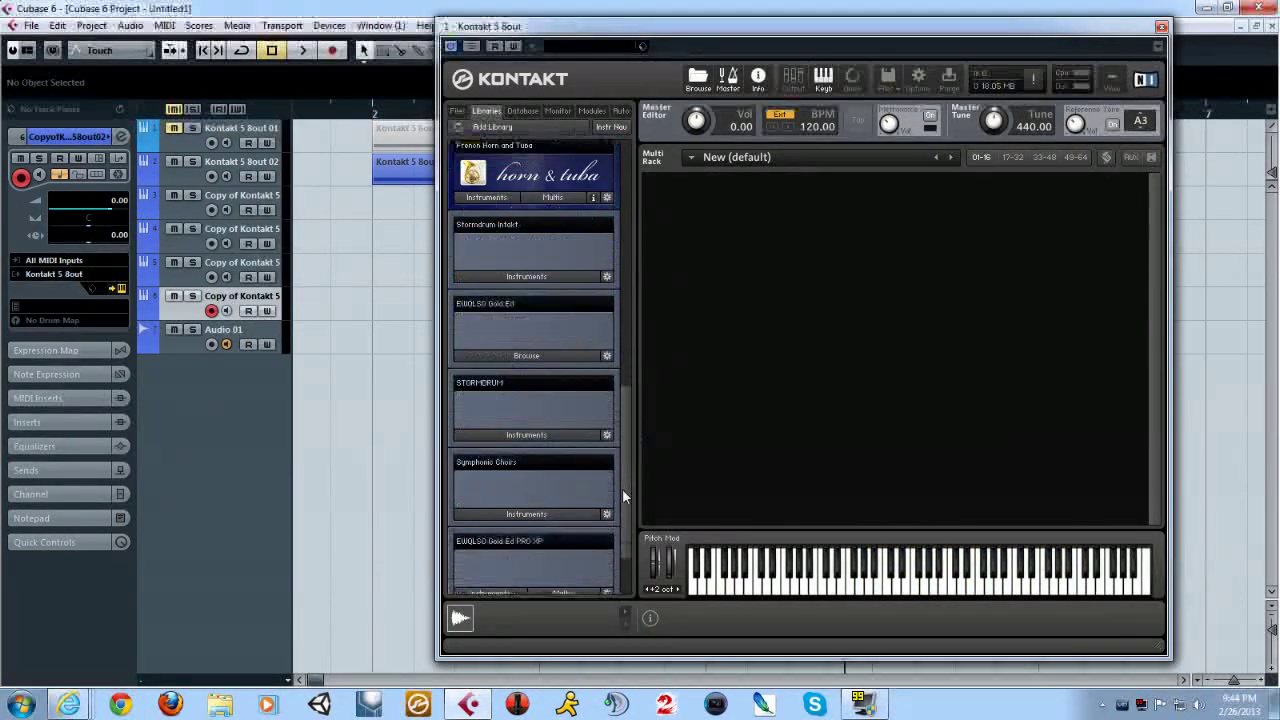
scroll(492, 385, down, 1)
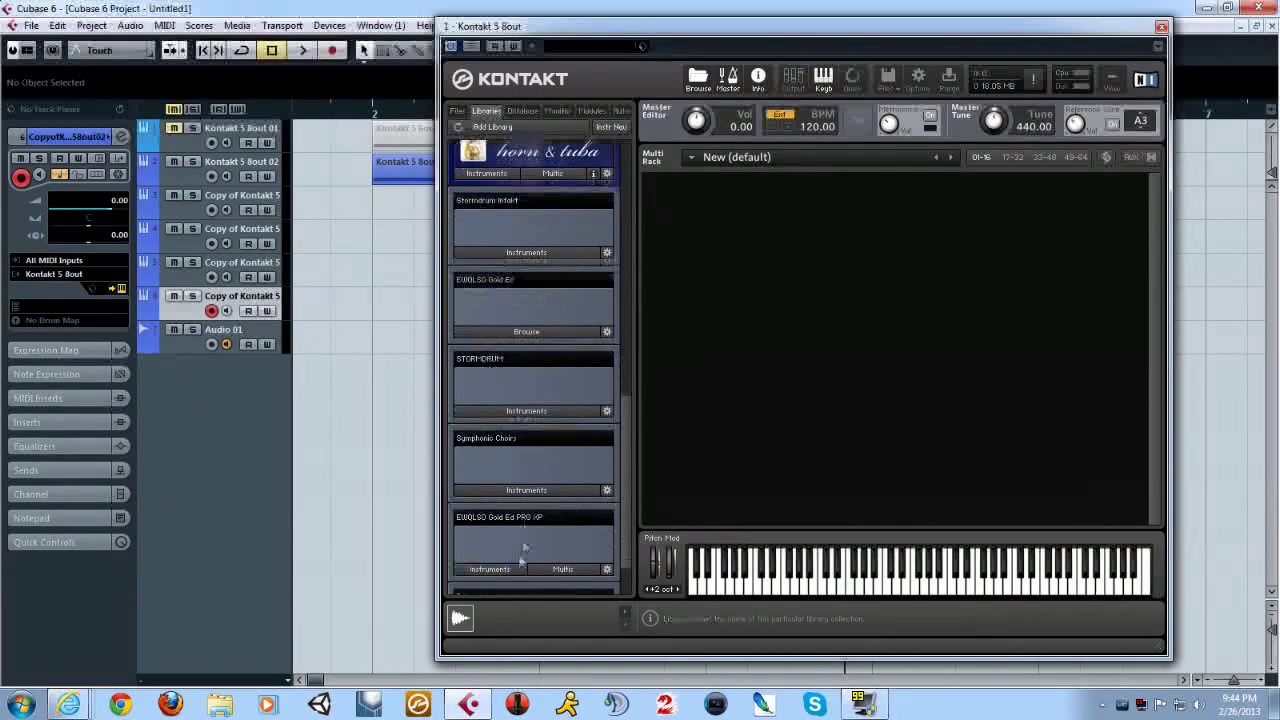
click(492, 569)
scroll(623, 431, down, 1)
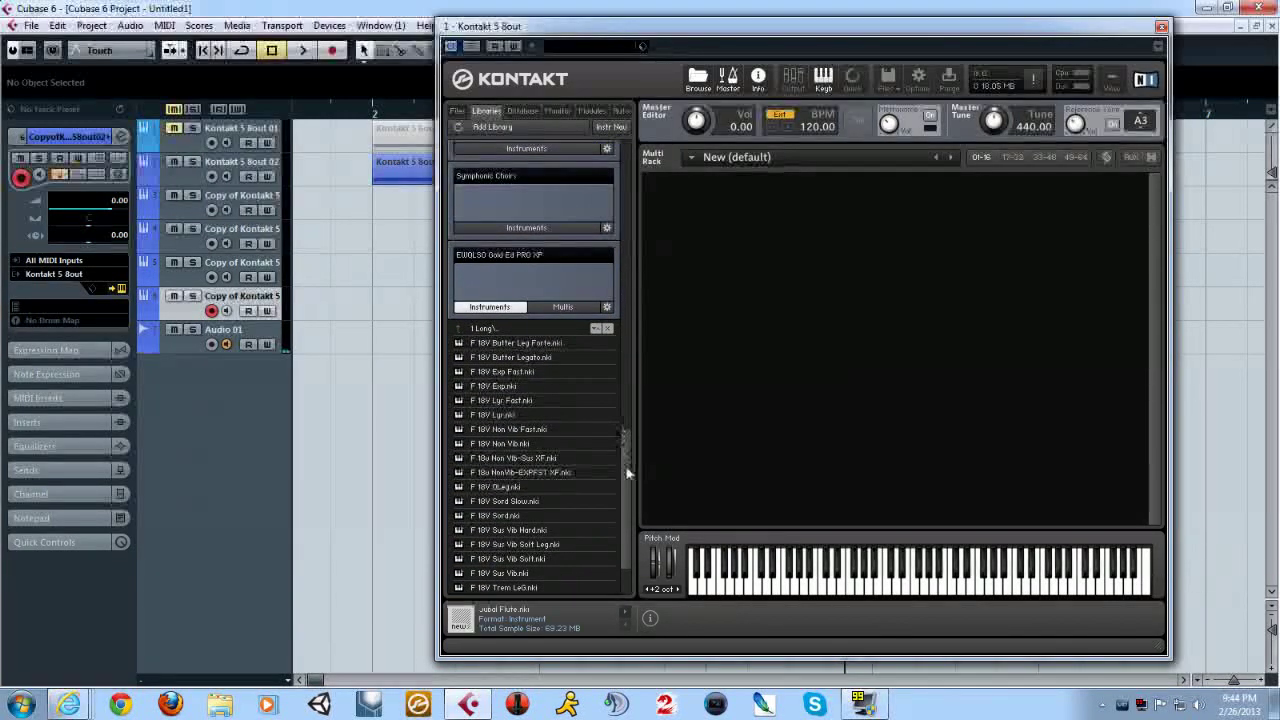
scroll(626, 486, down, 1)
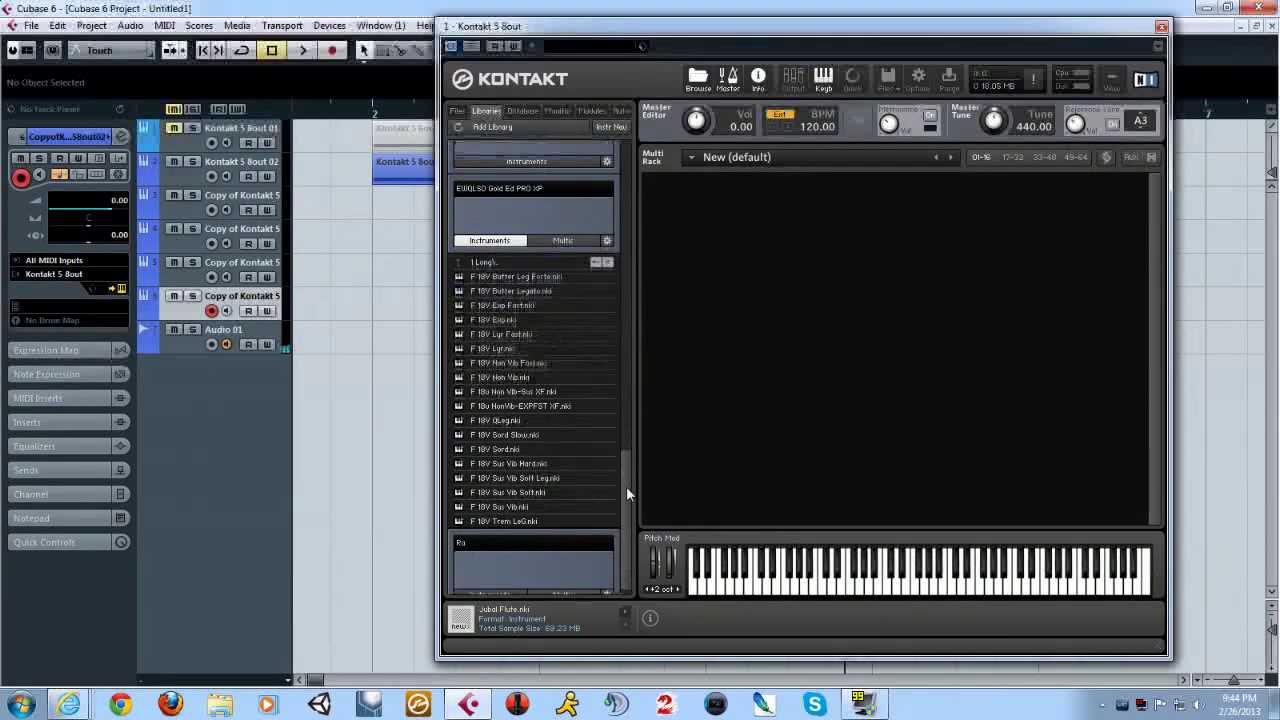
Step: Look through the 18 Violins patches in the 3 Effects and 4 ModXd folders
click(500, 262)
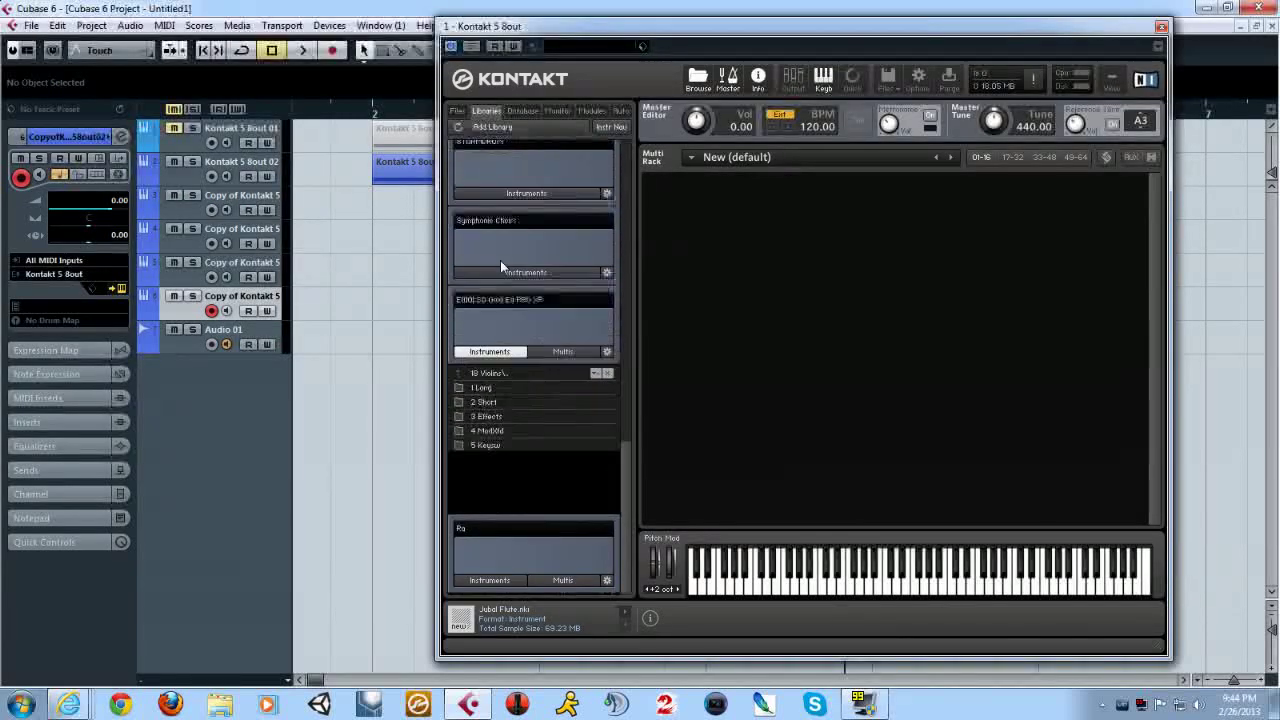
click(497, 478)
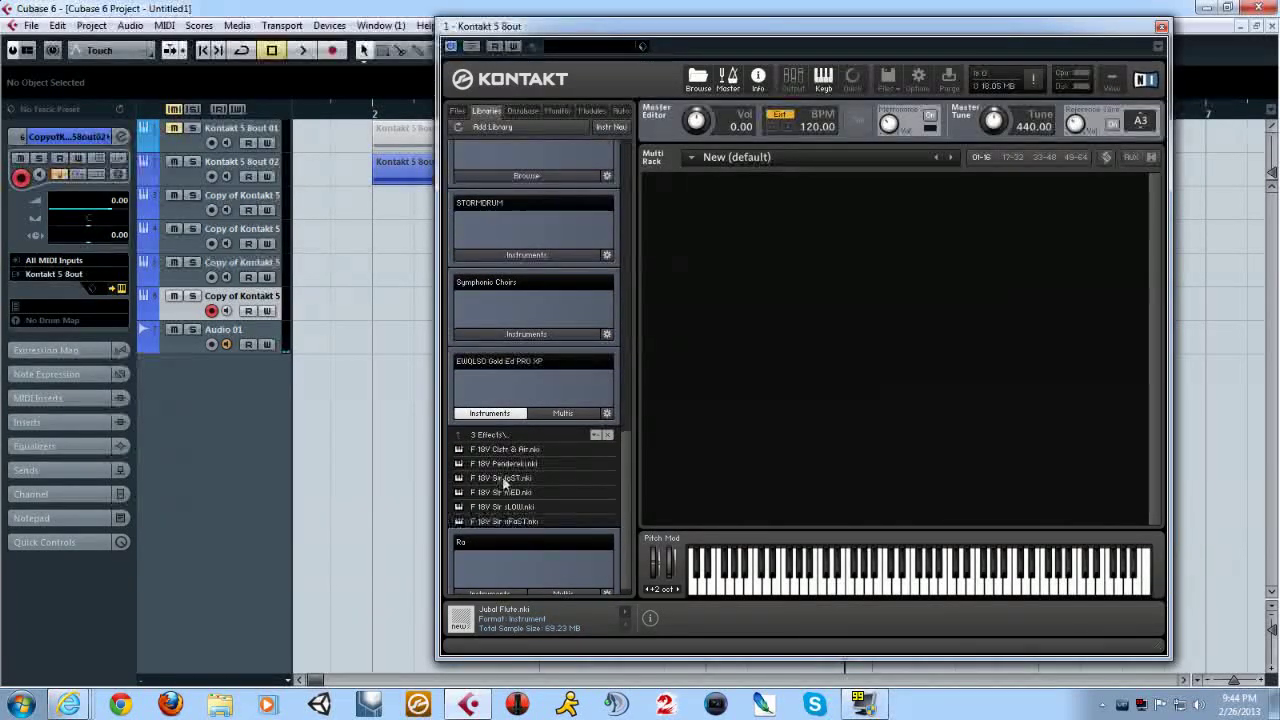
click(500, 434)
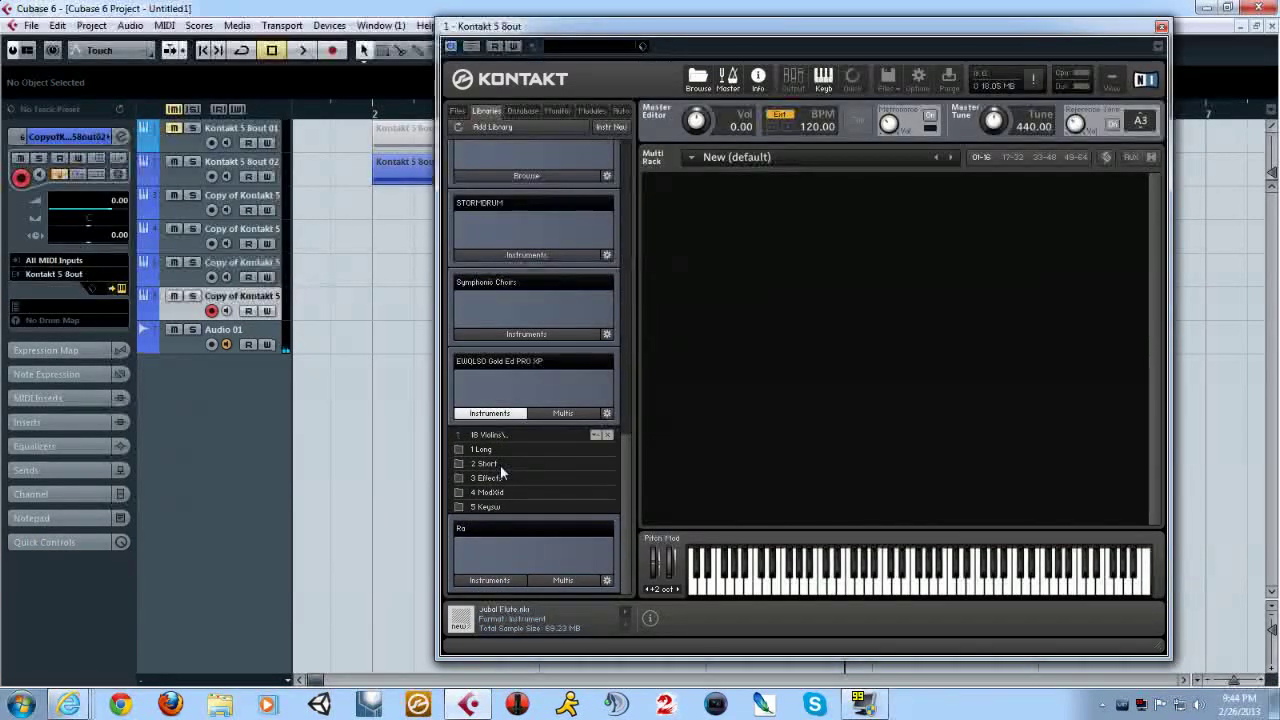
click(494, 491)
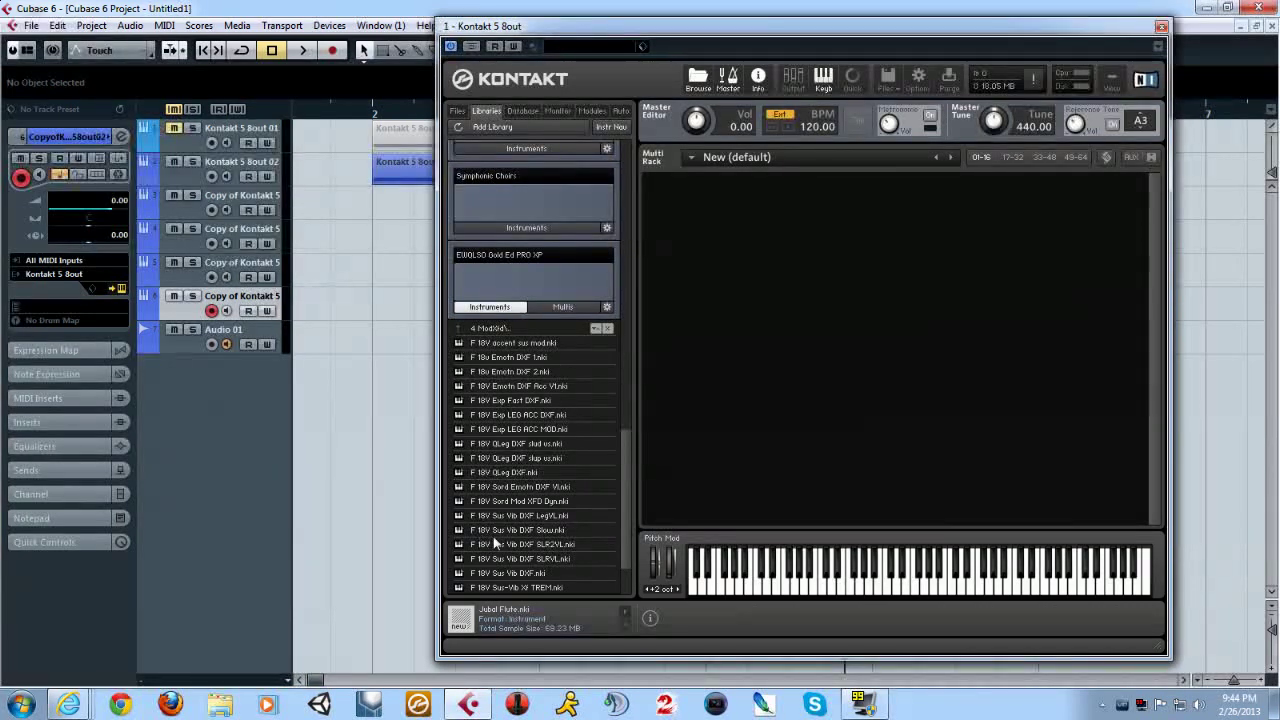
click(506, 329)
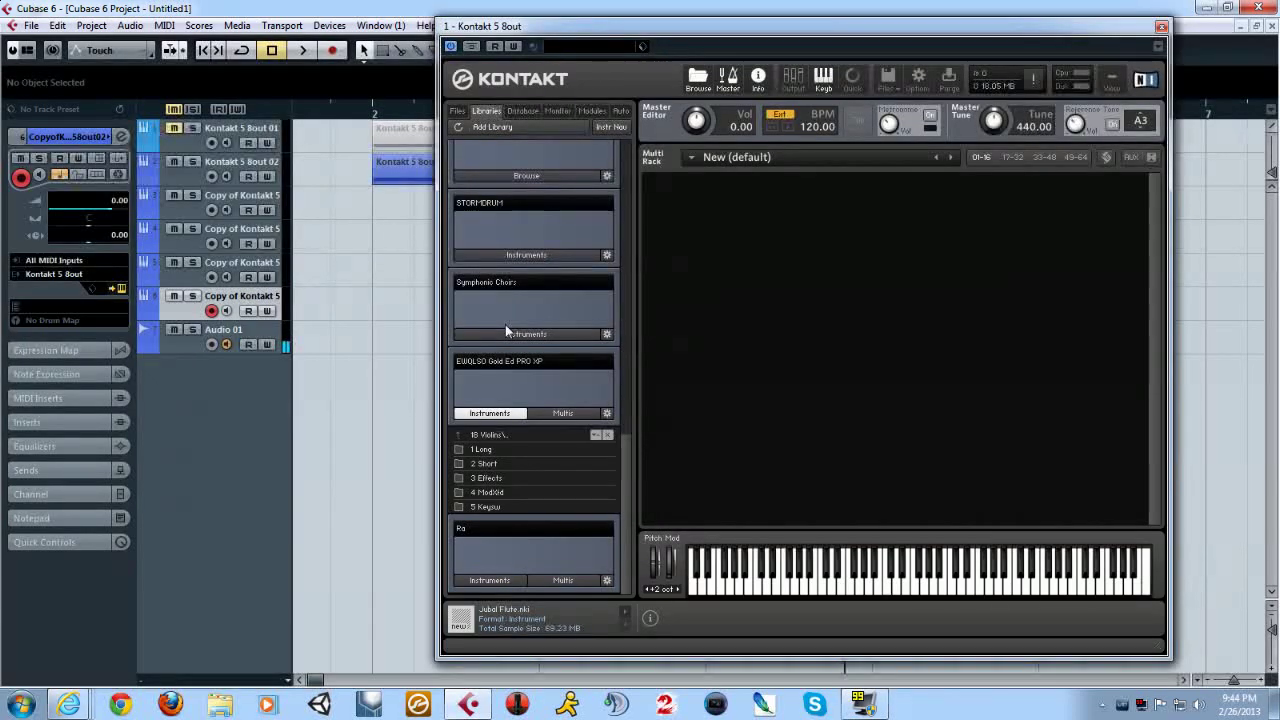
Step: Load the F 18V Sus Vib Soft patch from the 1 Long folder, resolving its missing samples from the East West folder
double_click(507, 449)
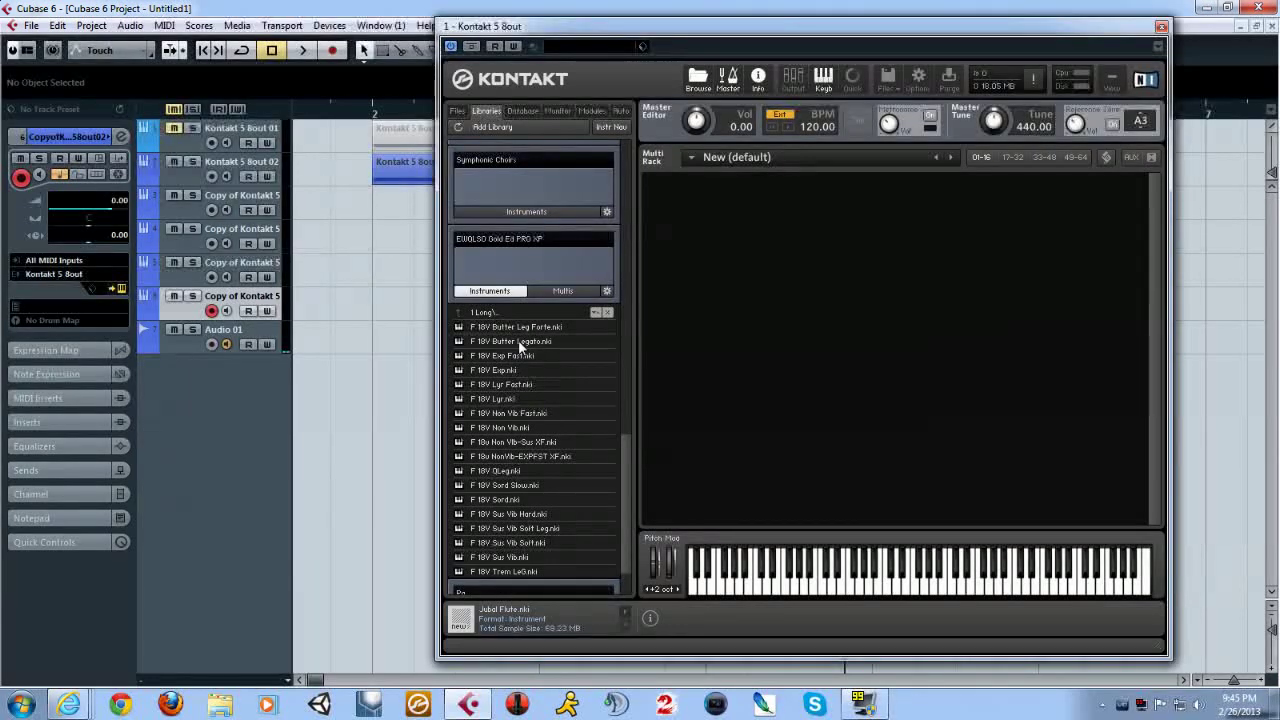
click(547, 542)
double_click(540, 545)
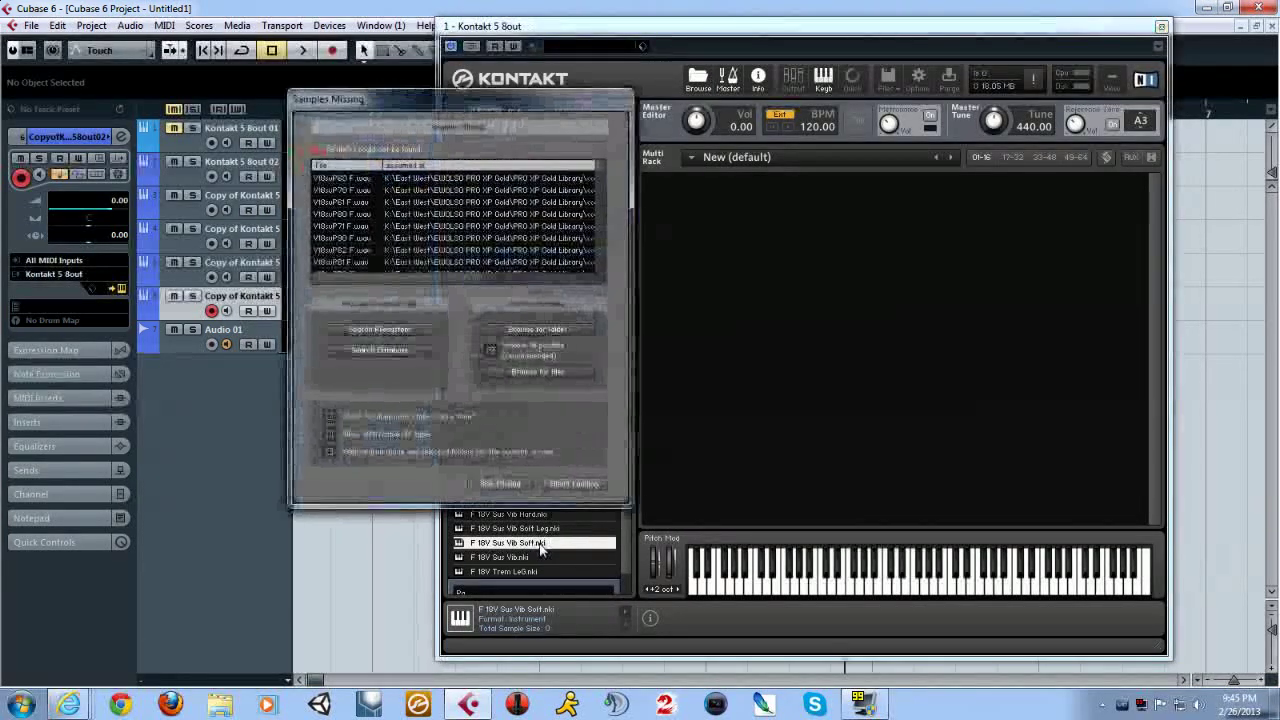
click(525, 336)
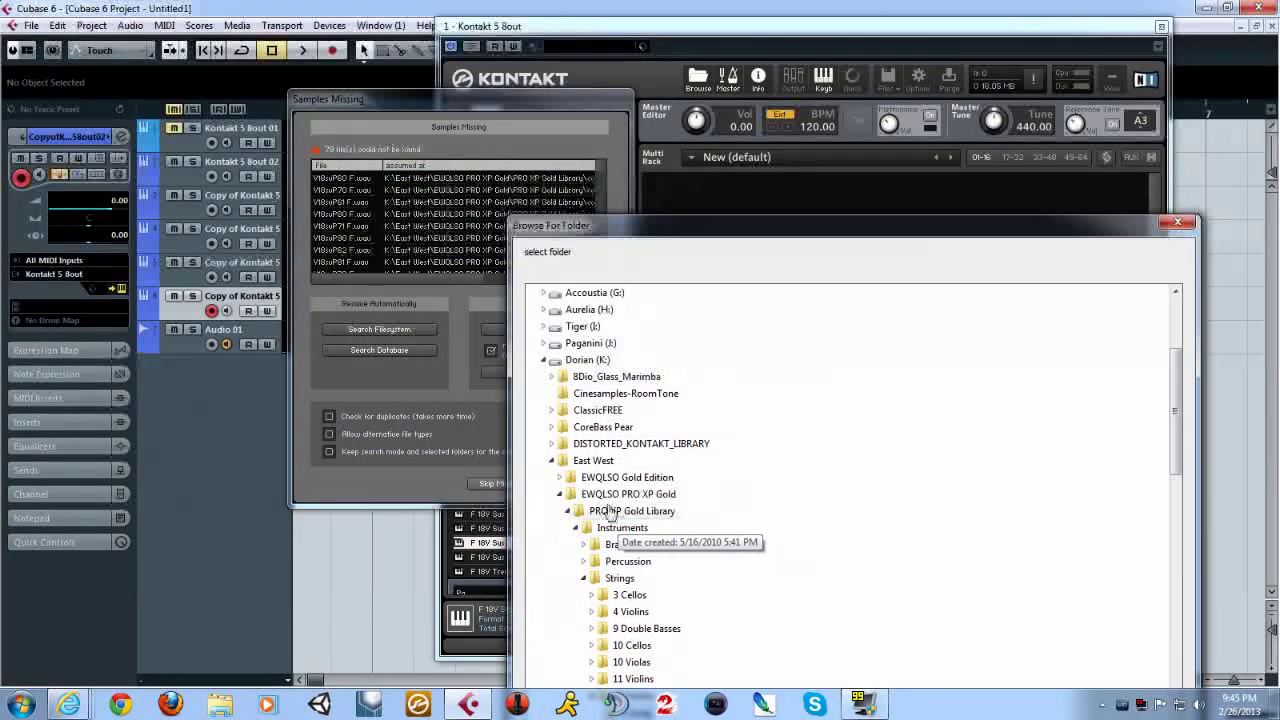
click(591, 464)
key(Return)
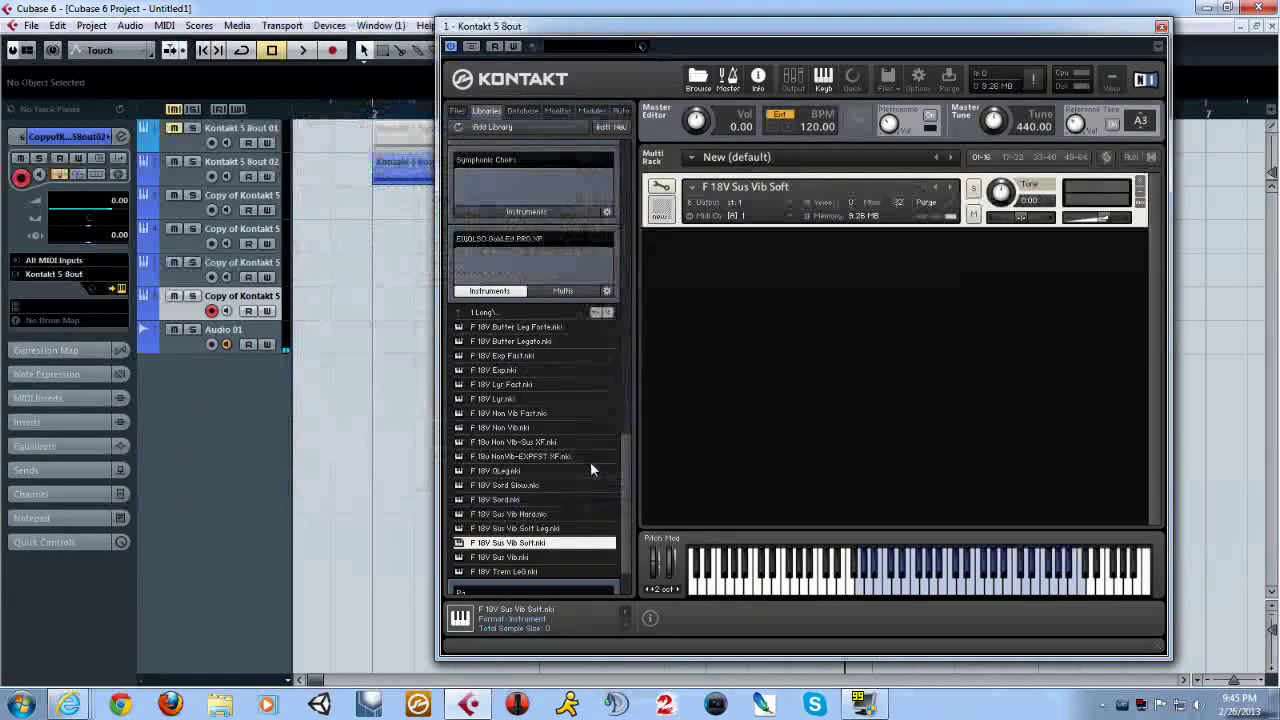
Step: Audition the F 18V Sus Vib Soft patch, remove it from the rack and close Kontakt
click(897, 588)
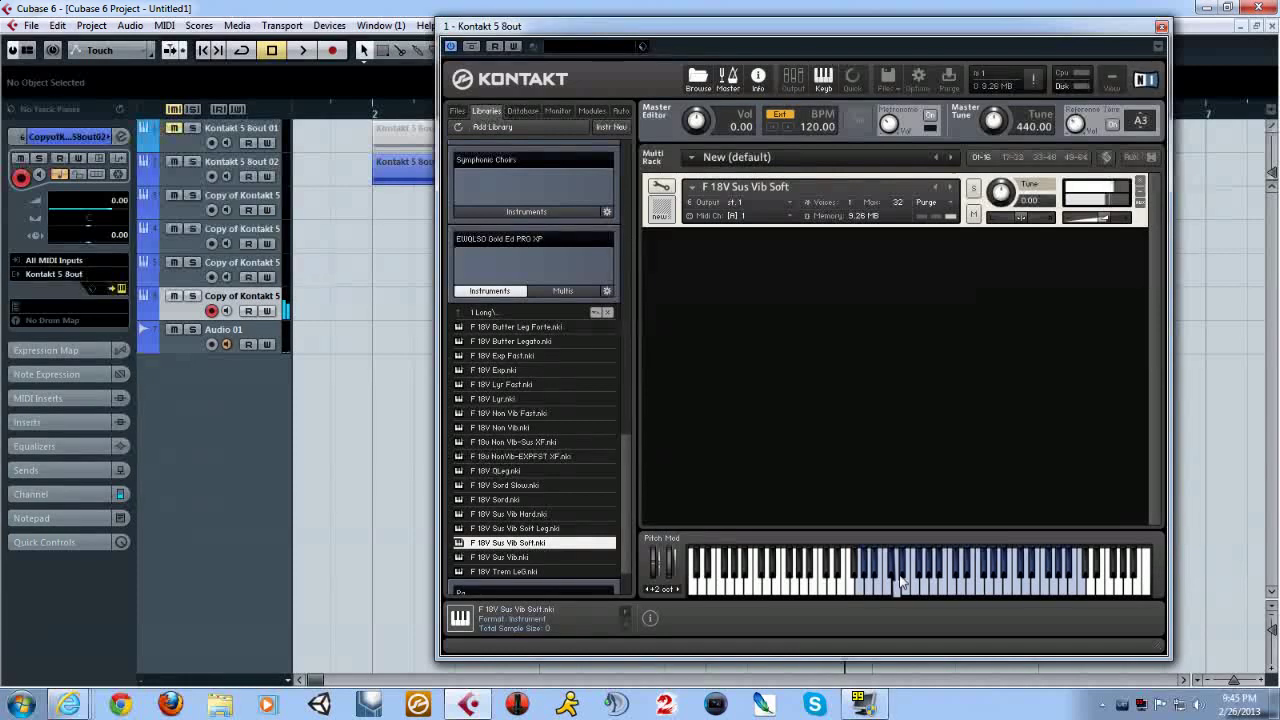
click(1140, 181)
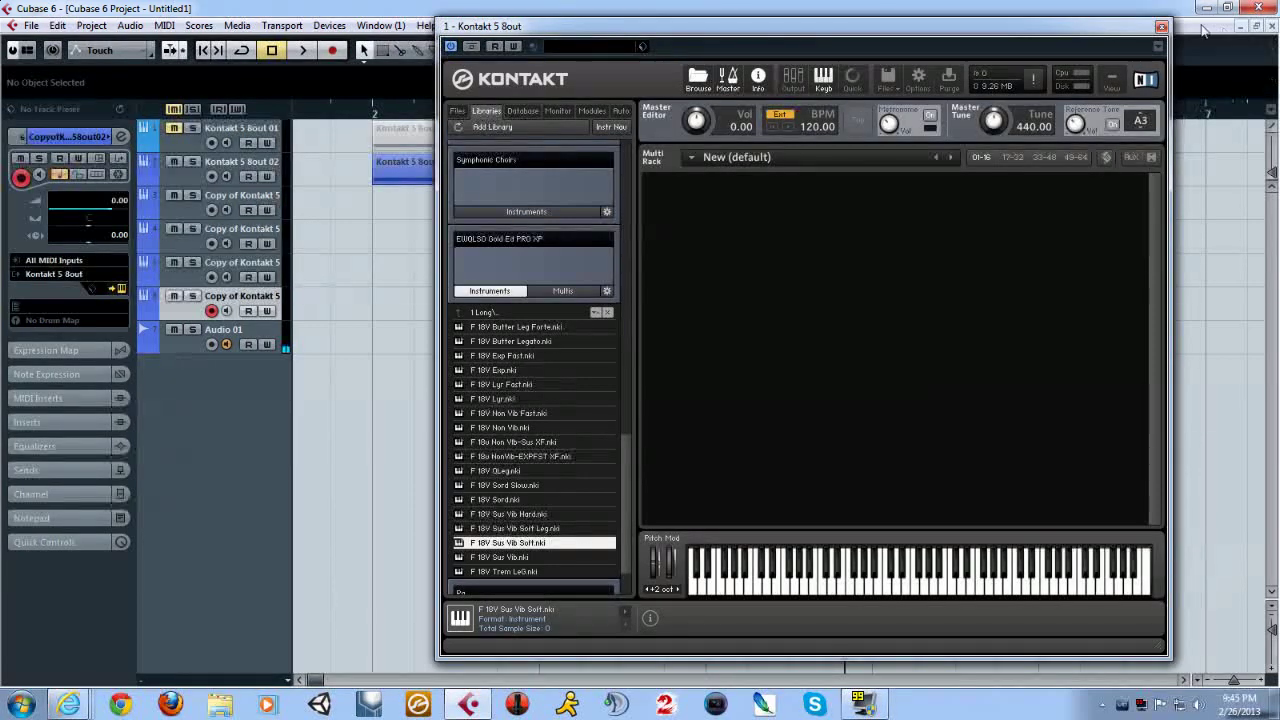
click(1162, 26)
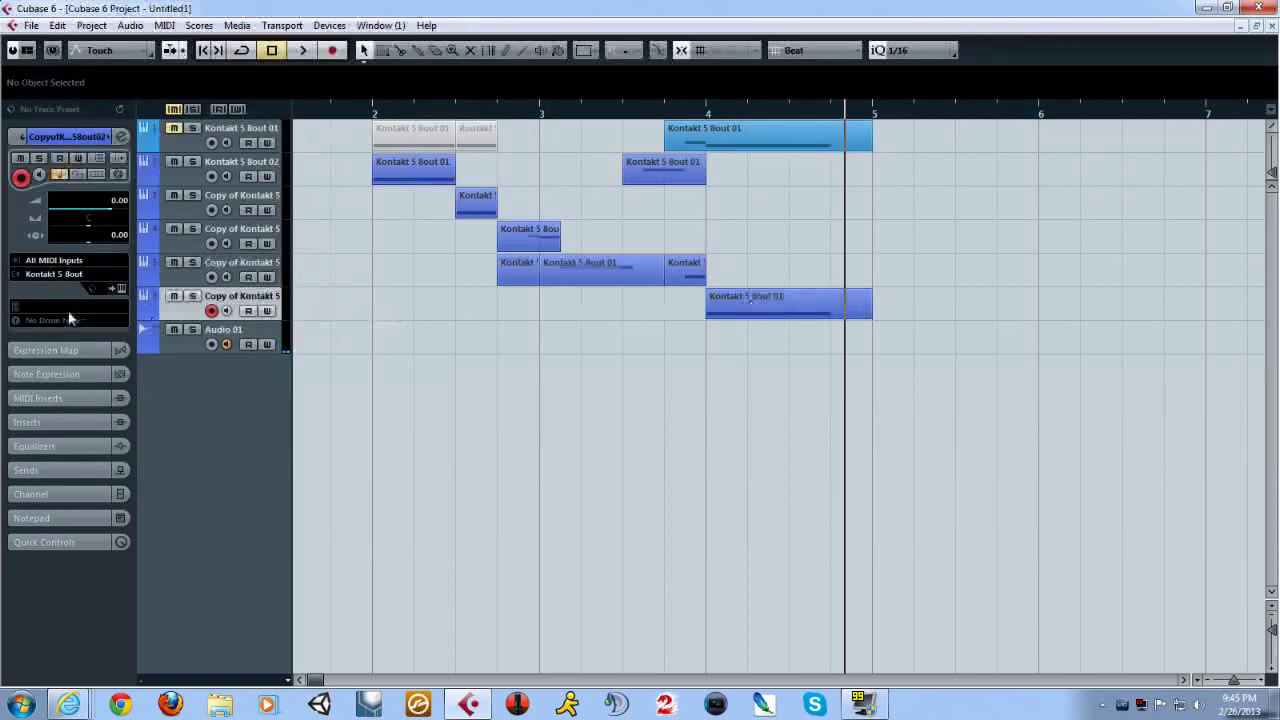
Step: Load the ModXd patch F 18v Emotn DXF 2 on the sixth track, resolving its missing samples from the East West folder
click(120, 289)
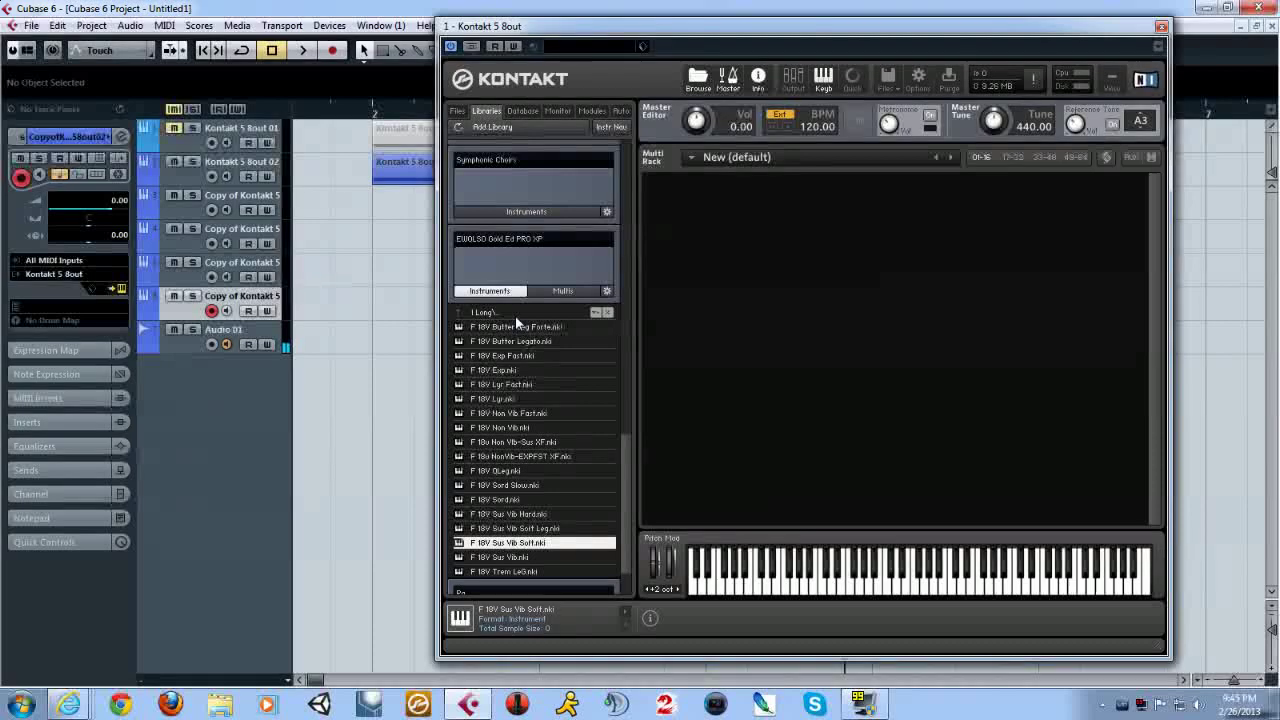
click(515, 313)
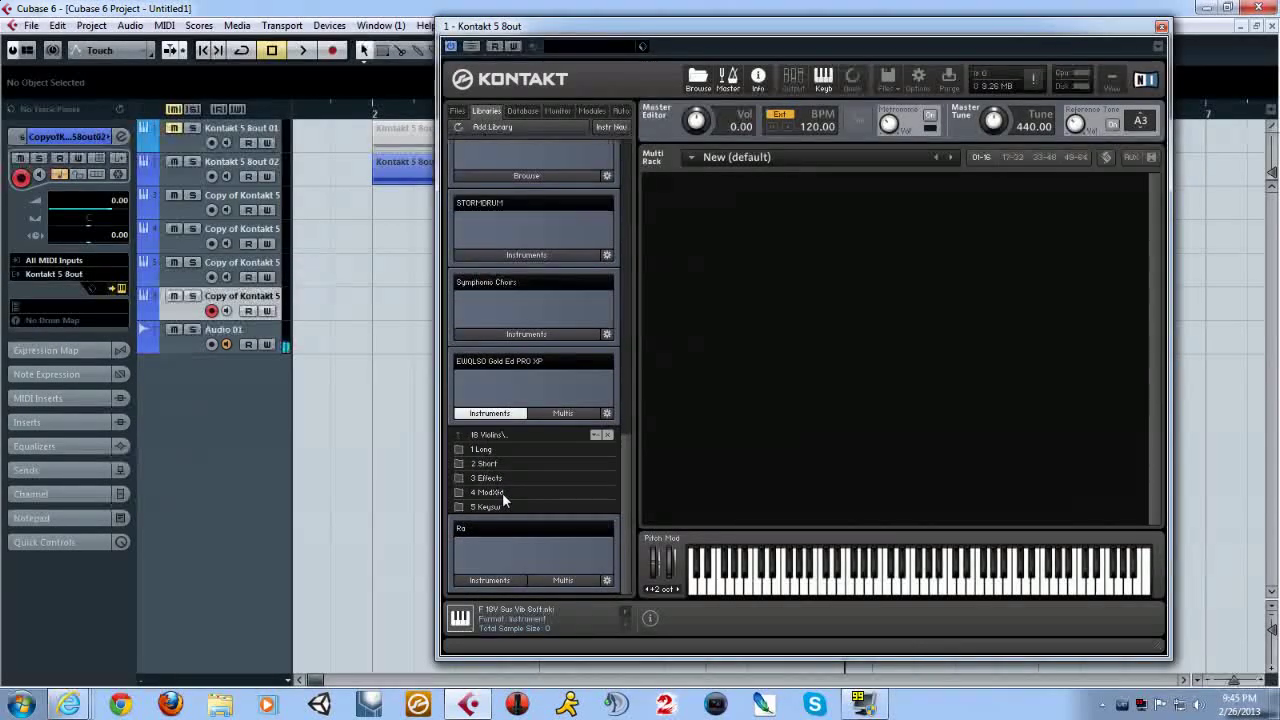
click(502, 492)
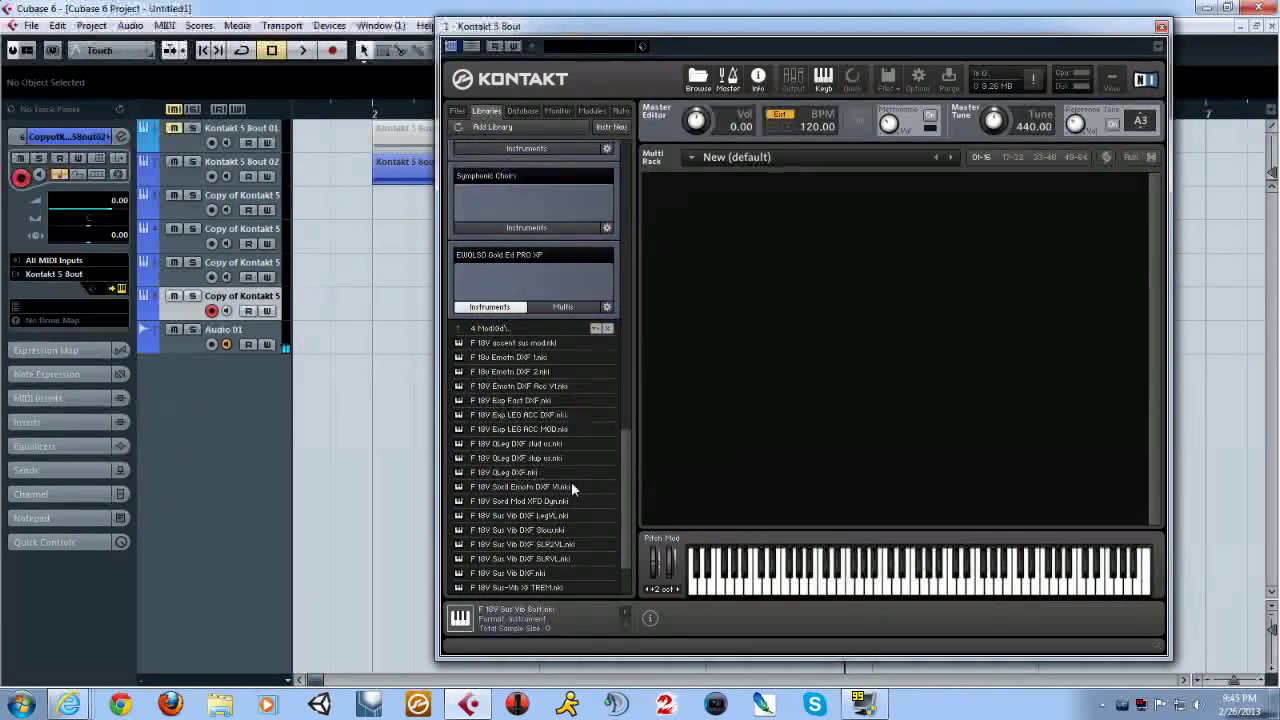
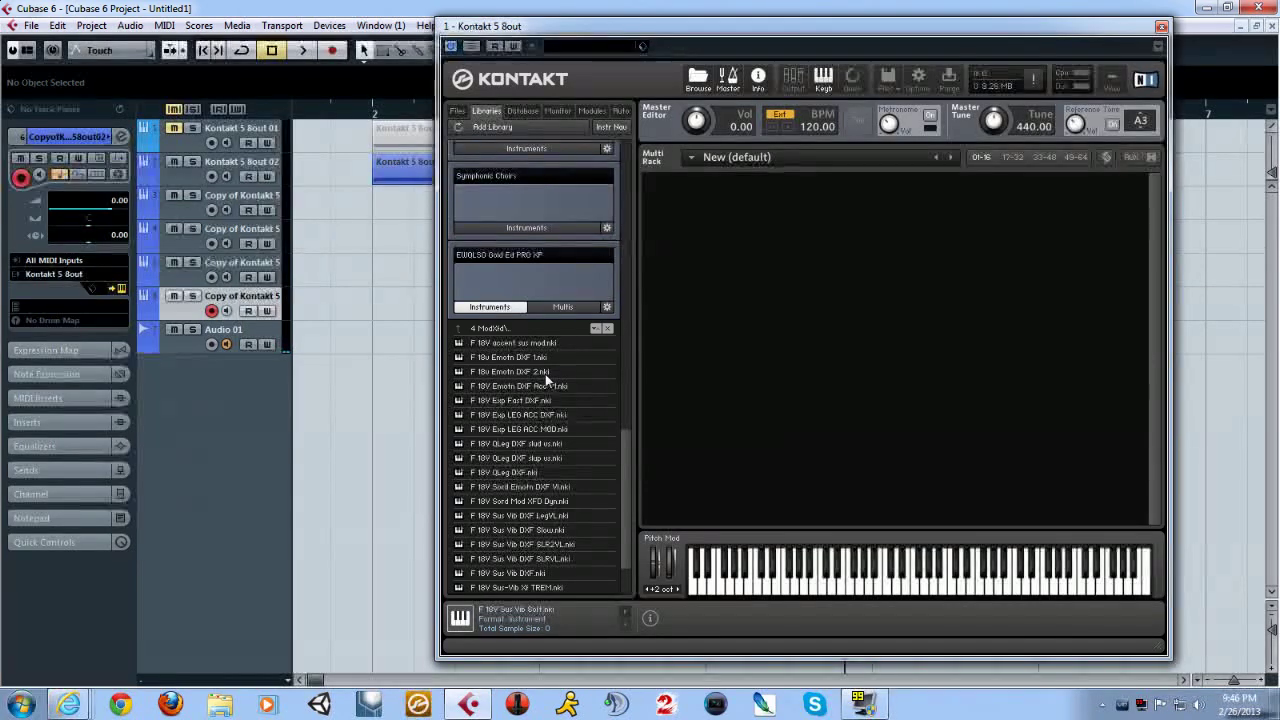
double_click(545, 374)
click(537, 329)
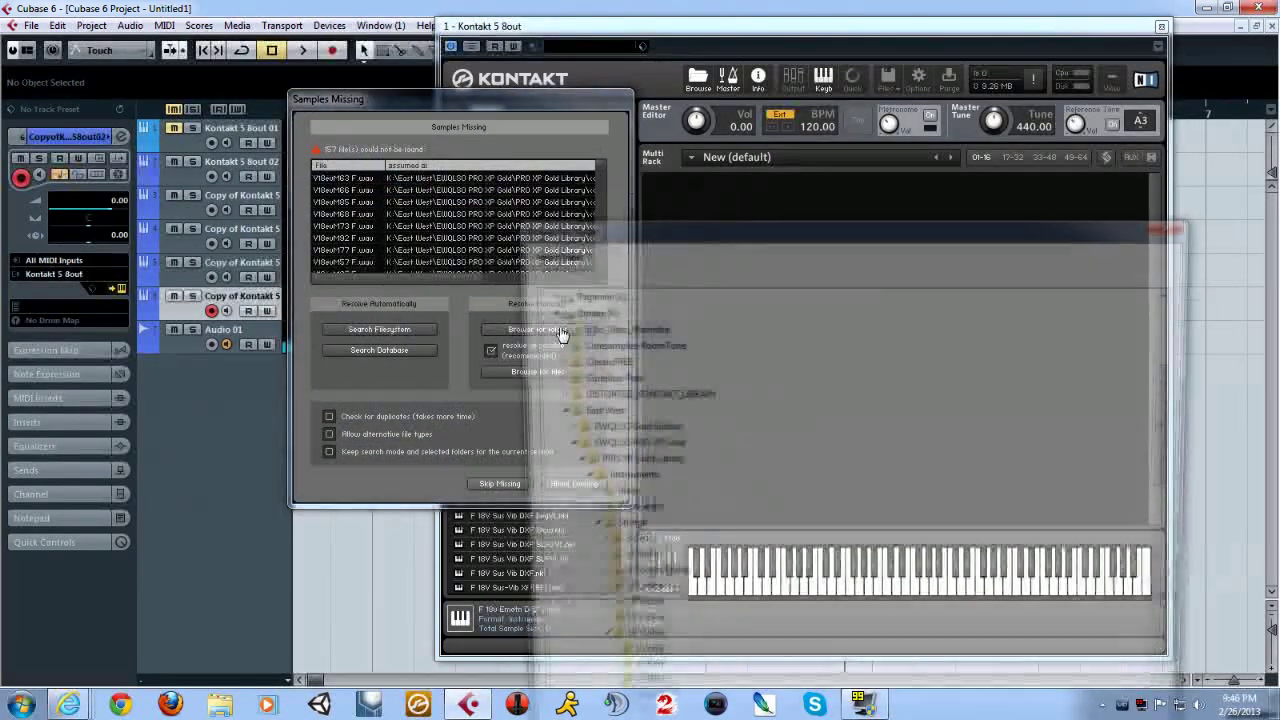
click(596, 413)
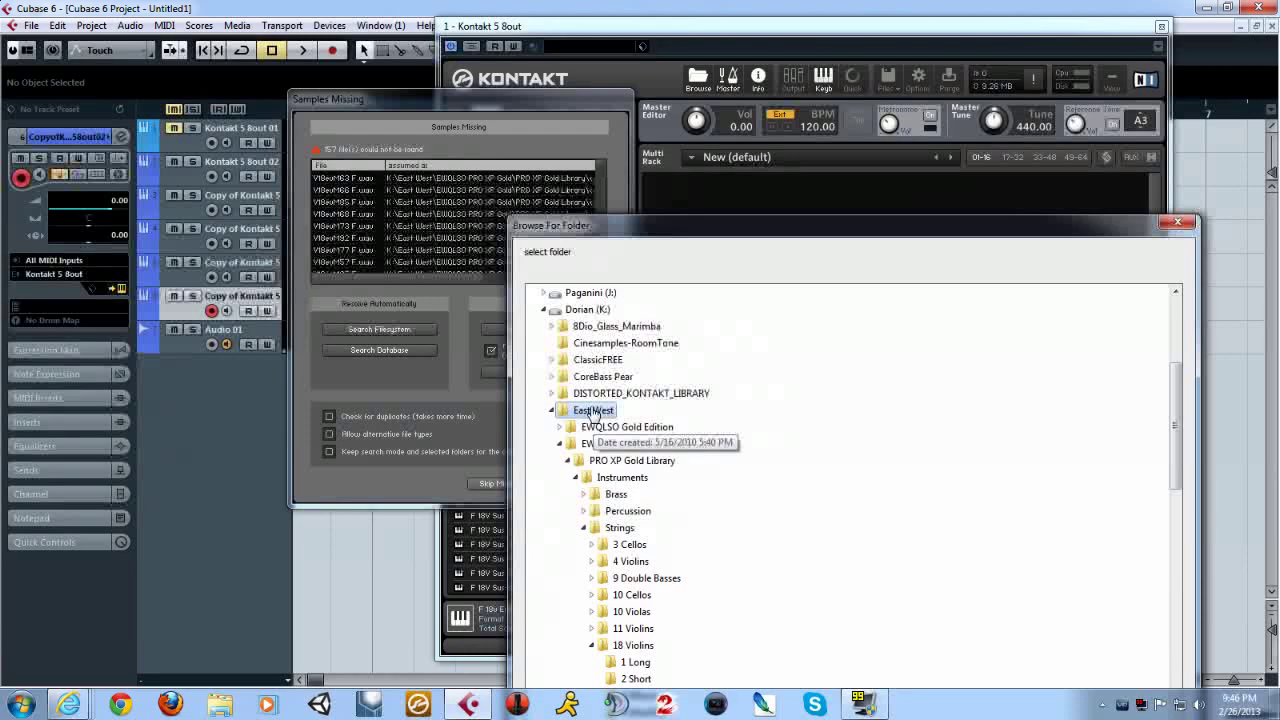
key(Return)
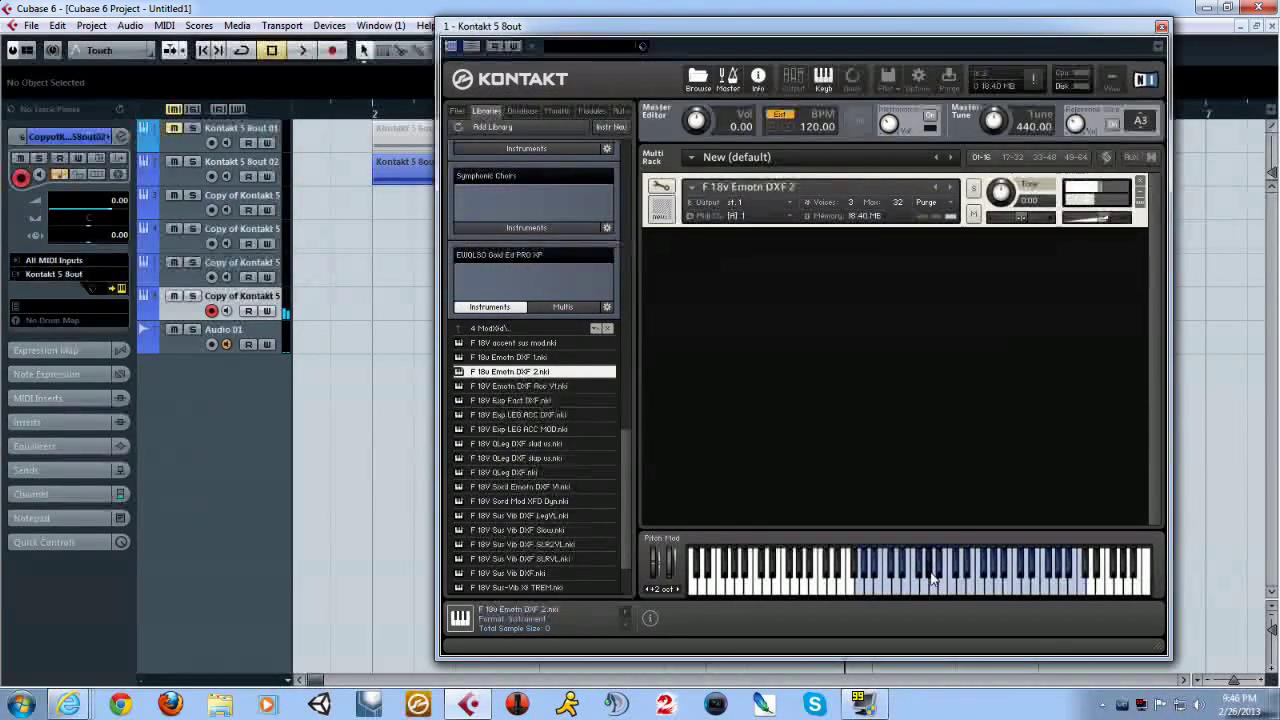
click(1163, 28)
Step: Draw a modulation curve in the sixth track's part, rising briefly from 4.1.1 and falling to zero near the end of the C4 note
click(758, 308)
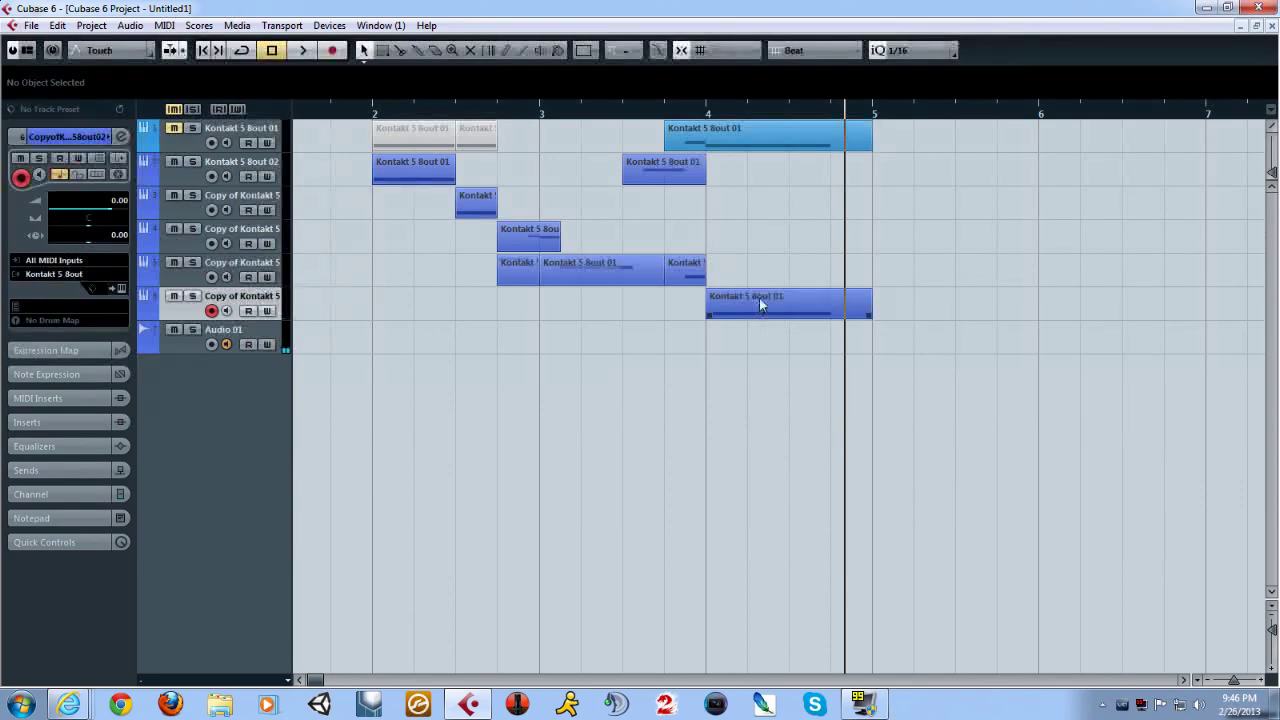
double_click(760, 299)
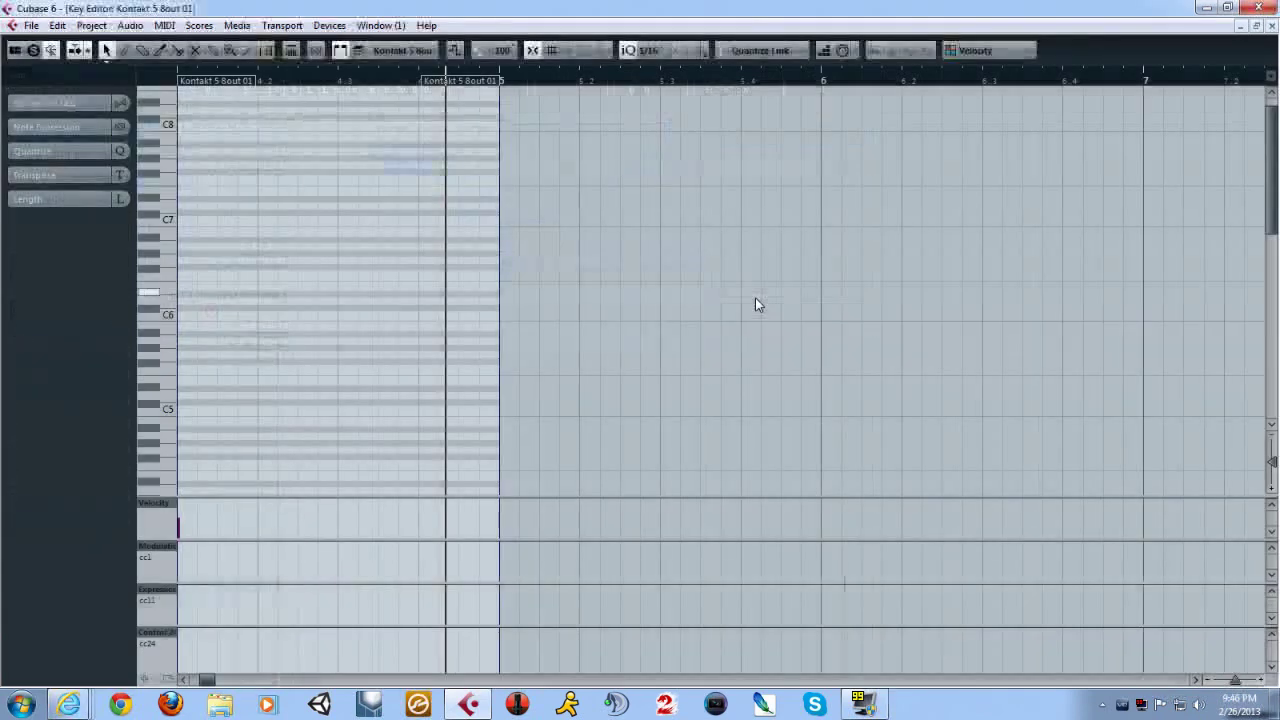
click(183, 681)
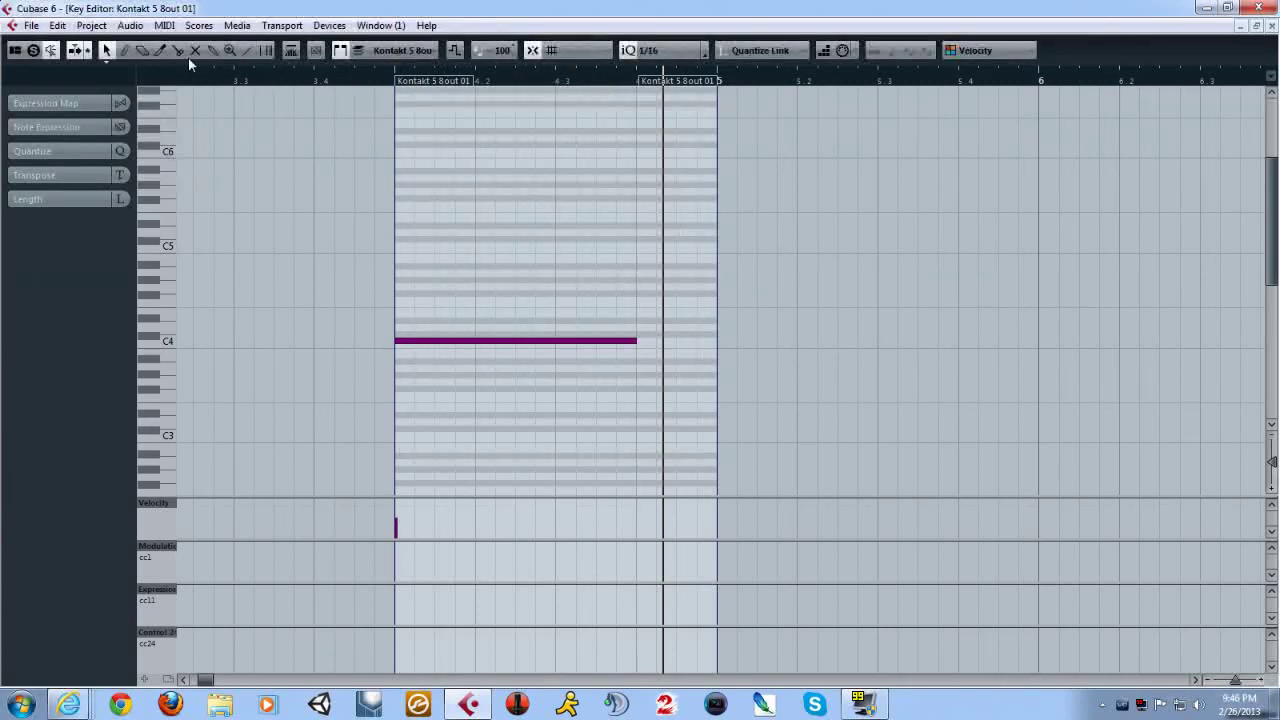
click(247, 50)
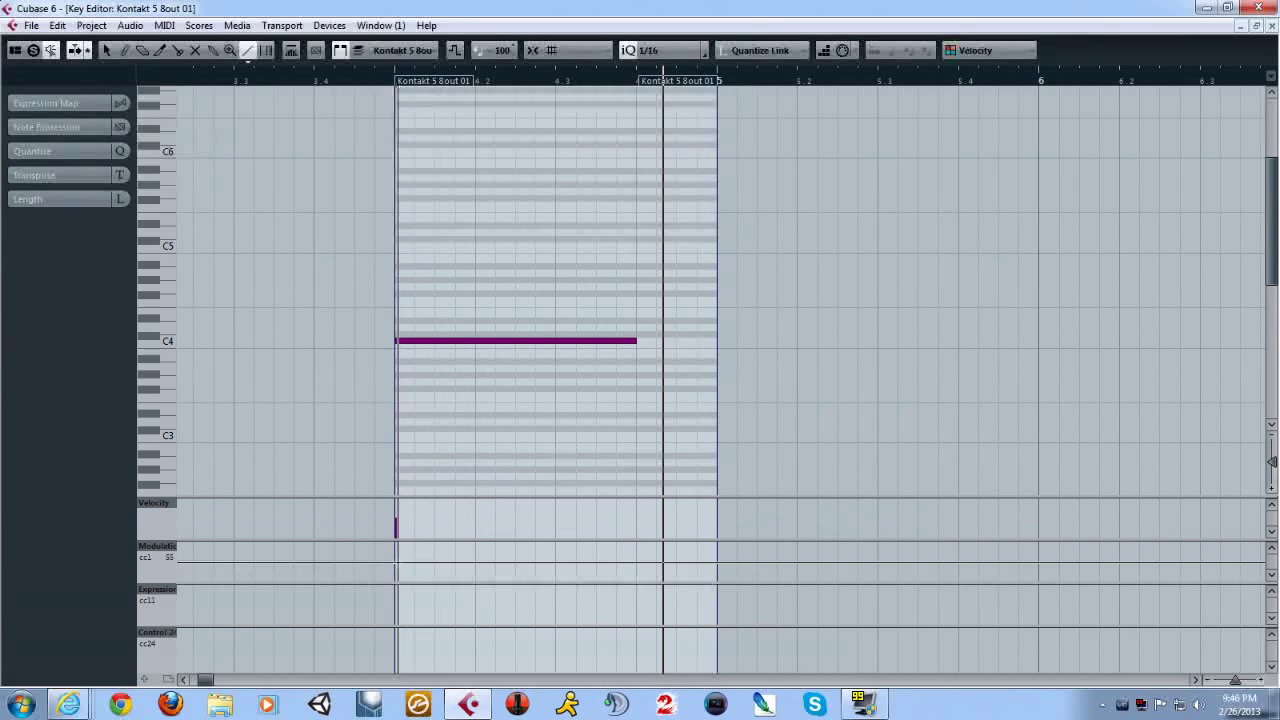
drag(396, 559, 635, 582)
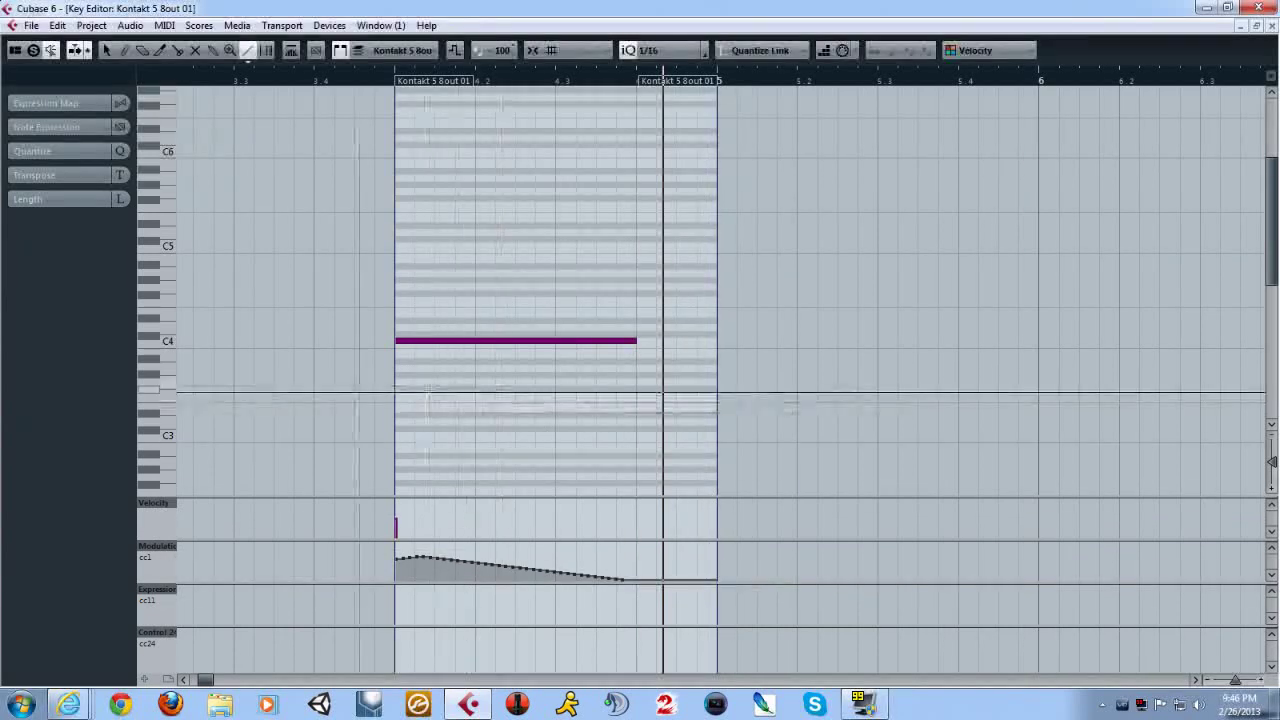
key(1)
click(1271, 26)
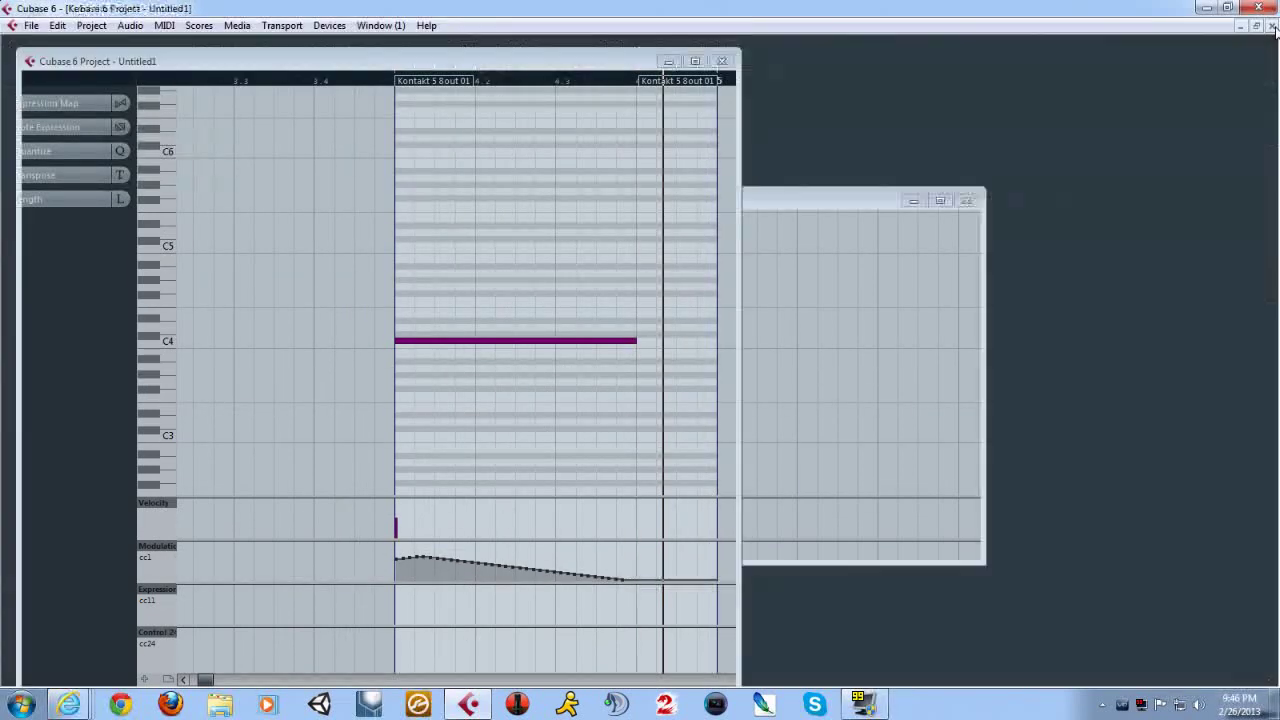
Step: Play the phrase from just before bar 2 to hear the last note with its modulation fade
click(368, 114)
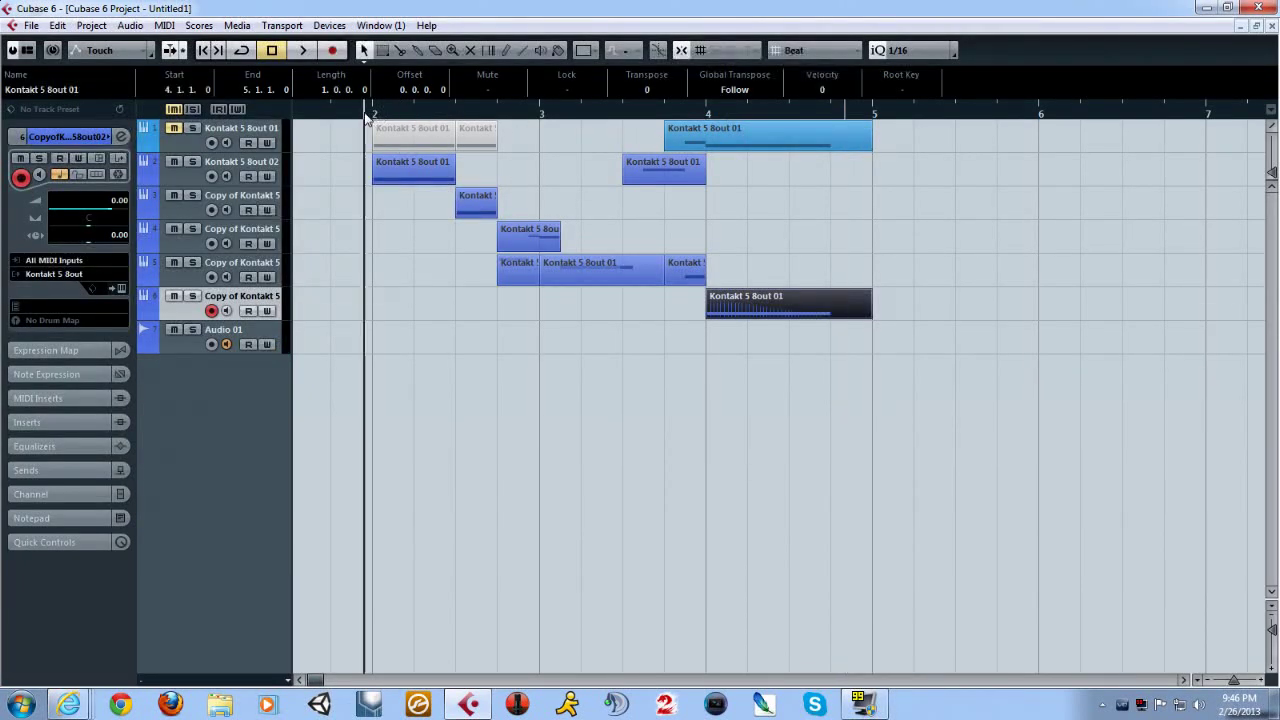
key(space)
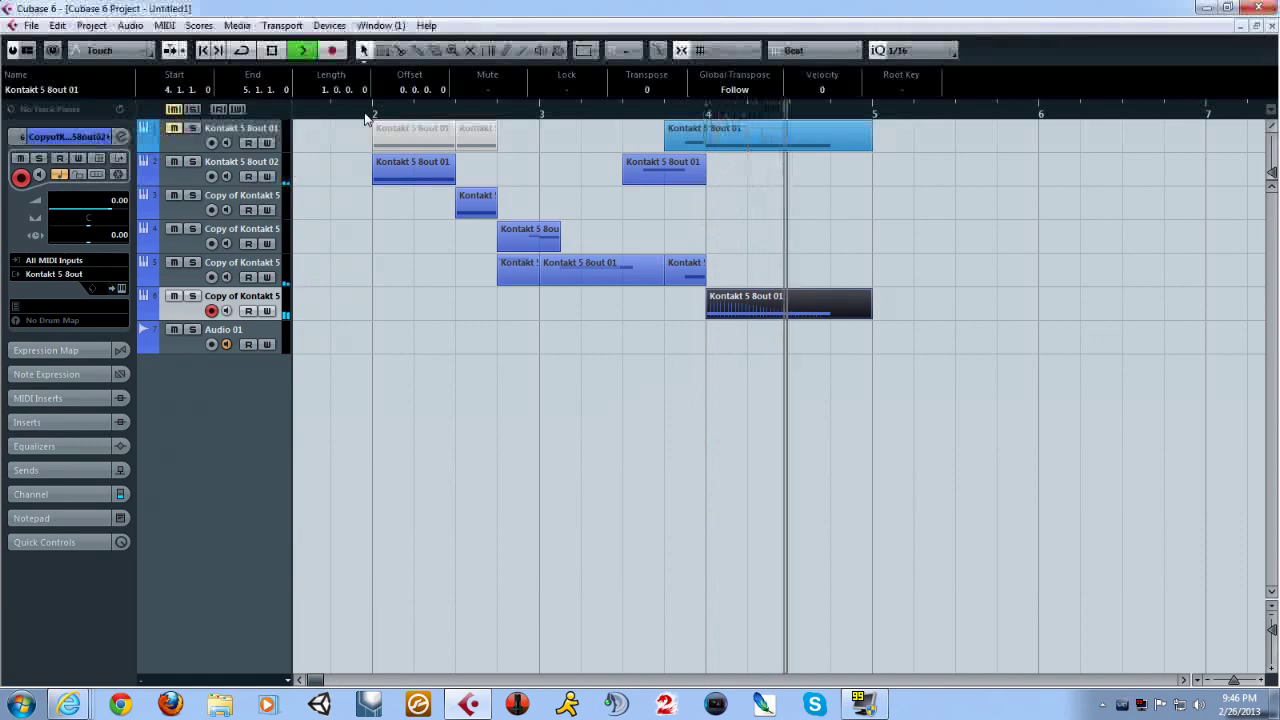
key(space)
Step: Extend the sixth track's part to bar 6 and lengthen its C4 note to about 5.4.3
double_click(769, 308)
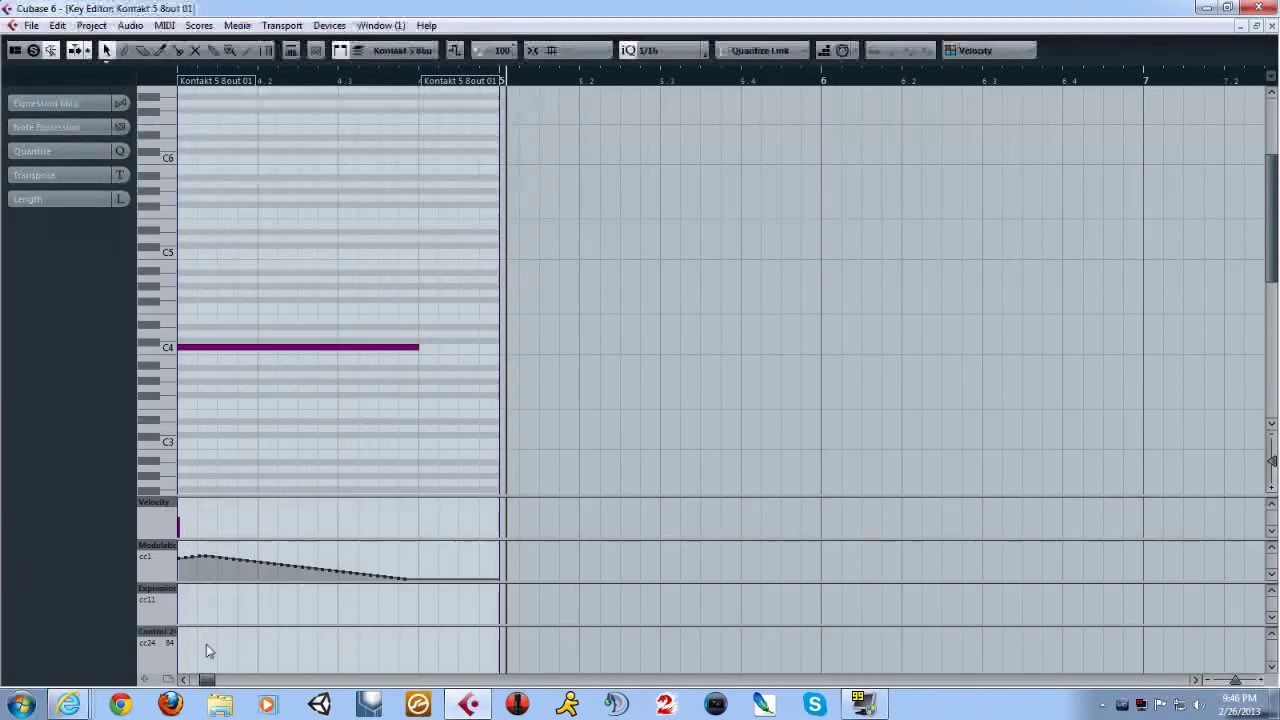
click(183, 680)
drag(710, 85, 997, 93)
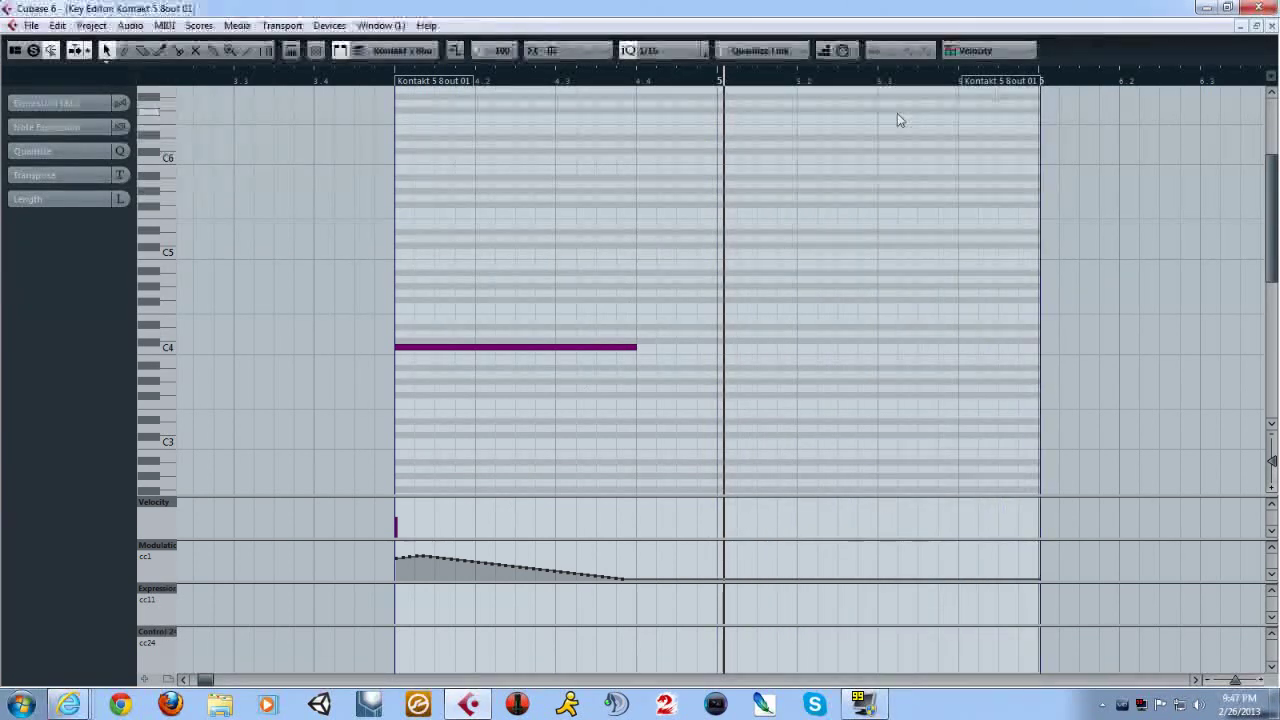
drag(634, 348, 999, 357)
drag(360, 546, 744, 580)
mouse_move(622, 566)
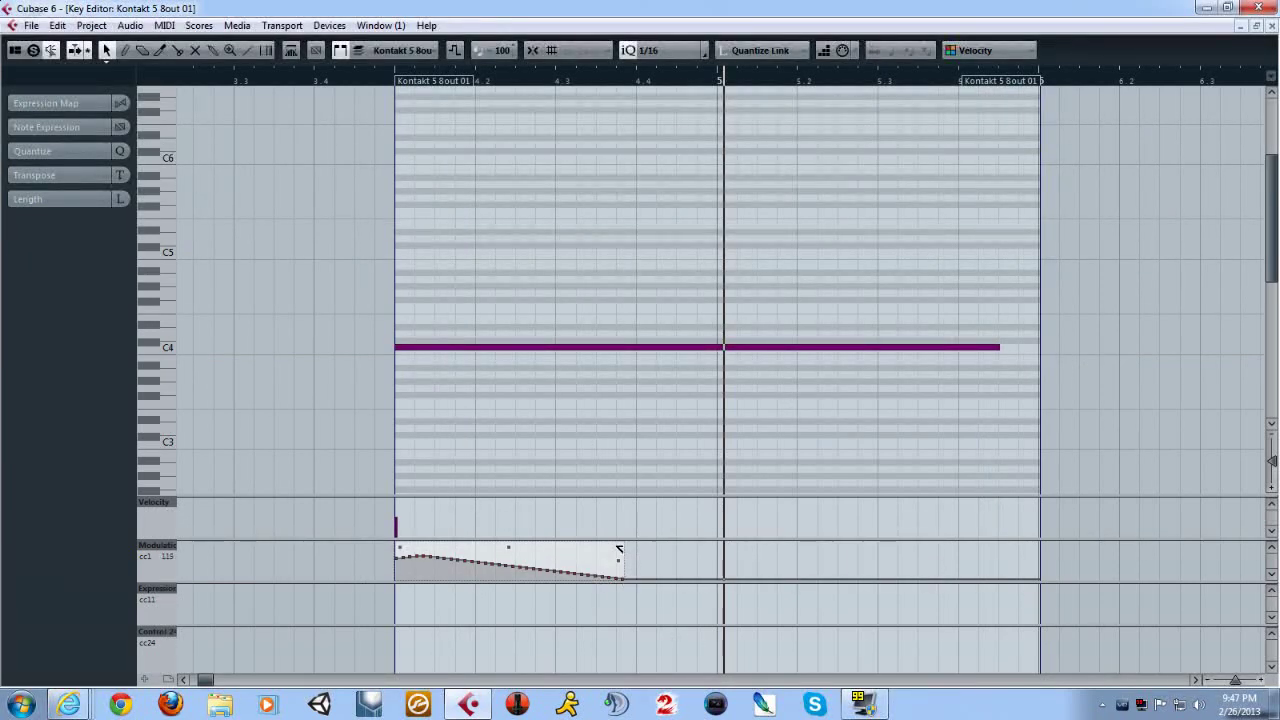
click(565, 447)
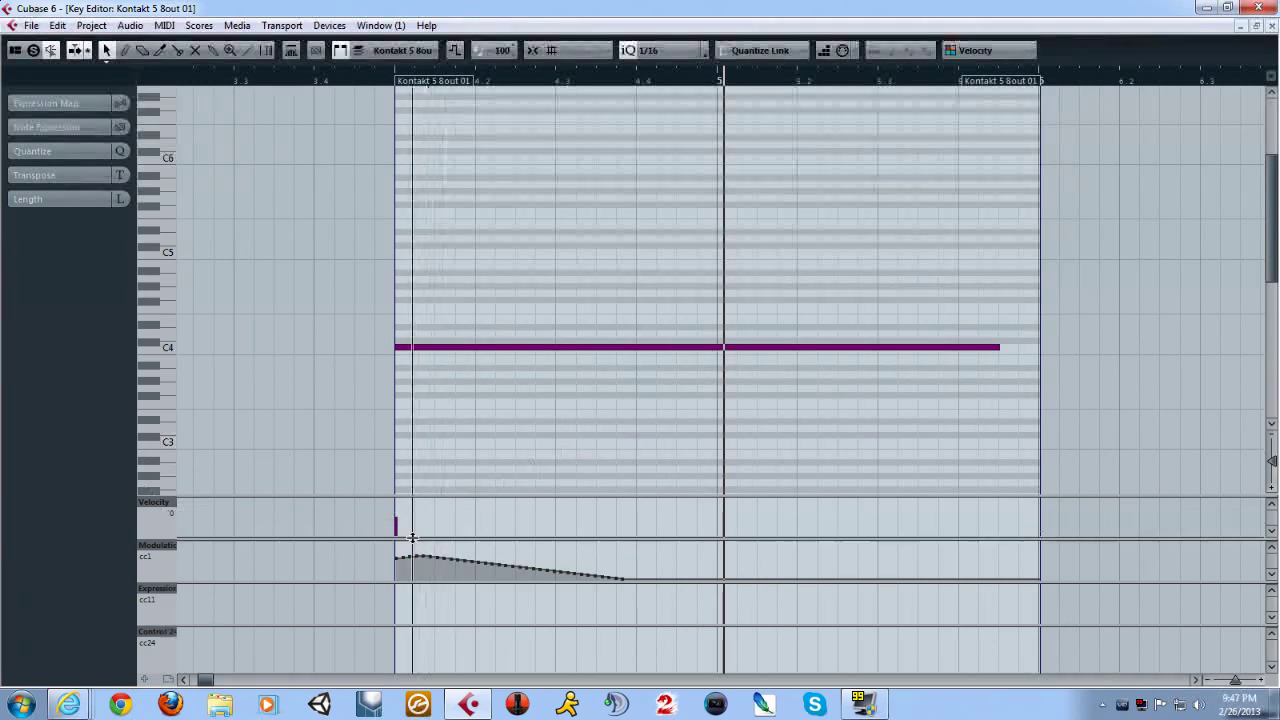
Step: Redraw the part's modulation with lines rising to about 102 after 4.2, fading to zero near the lengthened note's end, and close the editor
click(248, 51)
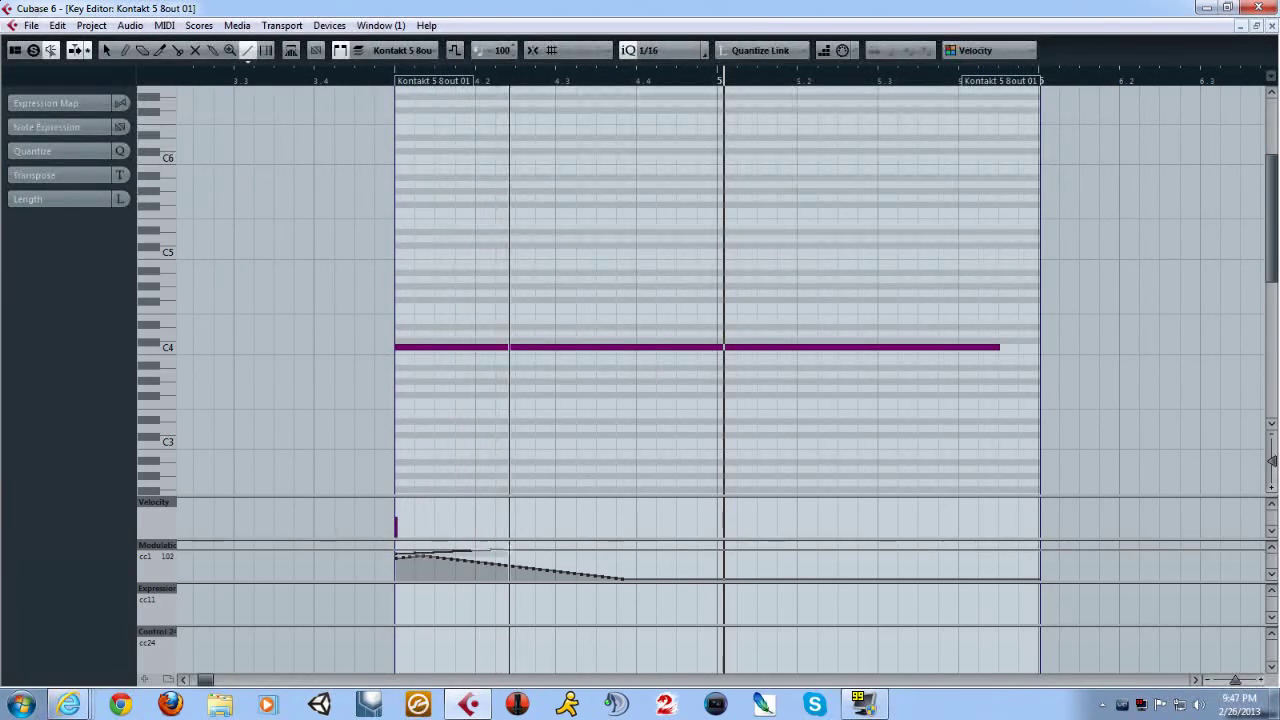
drag(509, 549, 513, 549)
drag(513, 549, 997, 590)
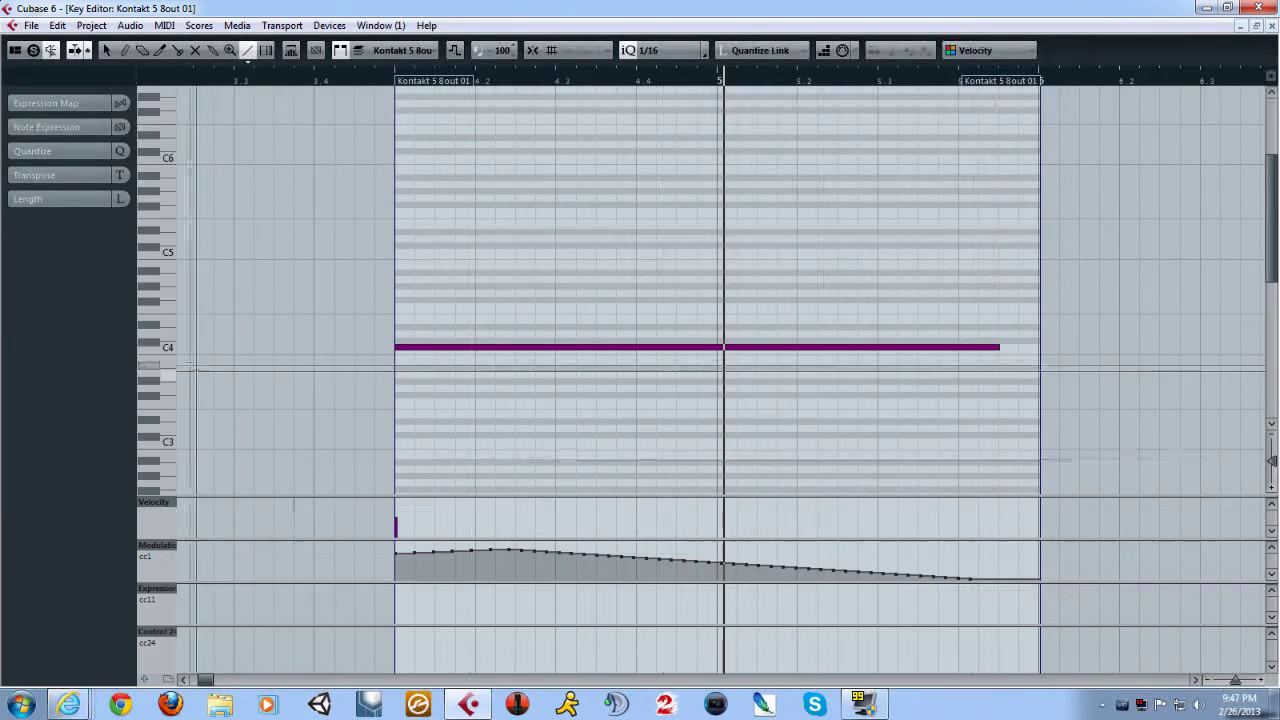
key(1)
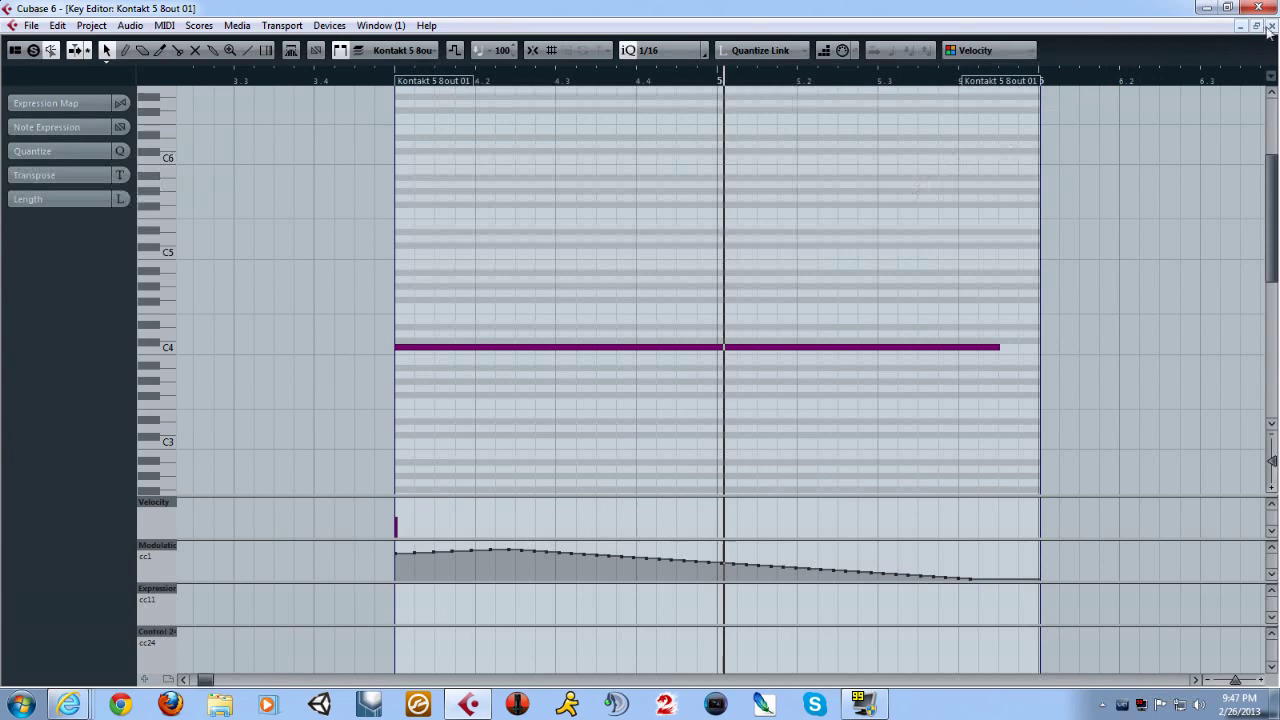
click(1270, 26)
Step: Play the phrase from bar 2 to hear the lengthened last note with its redrawn modulation
click(371, 114)
key(space)
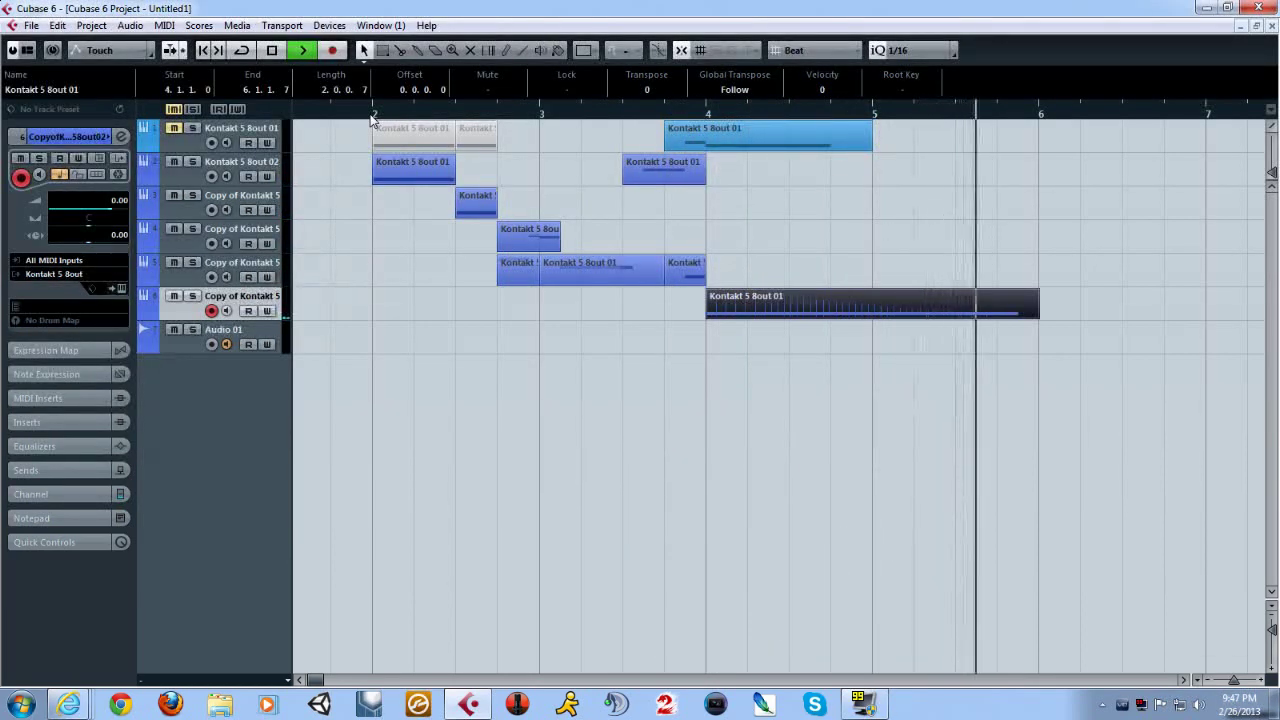
Step: Open the sixth track's part and shorten its C4 note to end at about 5.2
double_click(819, 309)
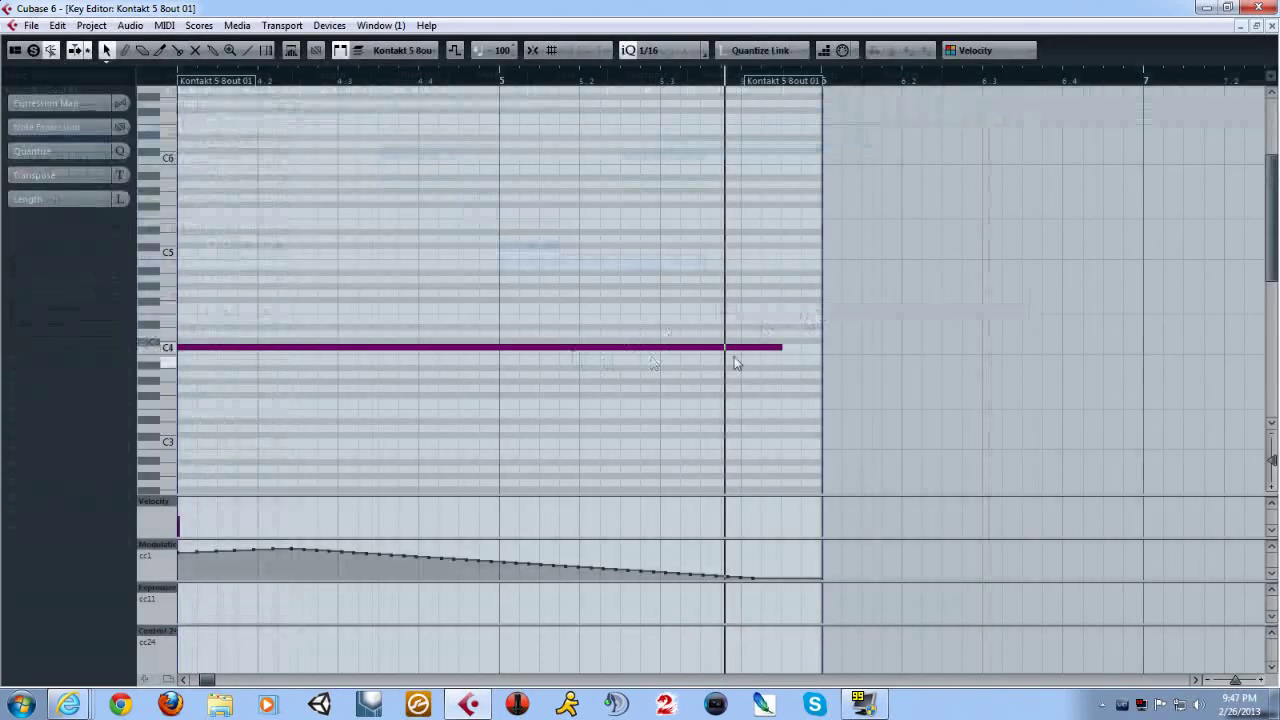
drag(782, 348, 578, 350)
drag(215, 683, 210, 683)
Step: Redraw the modulation as a line falling from just after 4.2 to zero just past 5.2, clear the leftover points, and close the editor
right_click(562, 545)
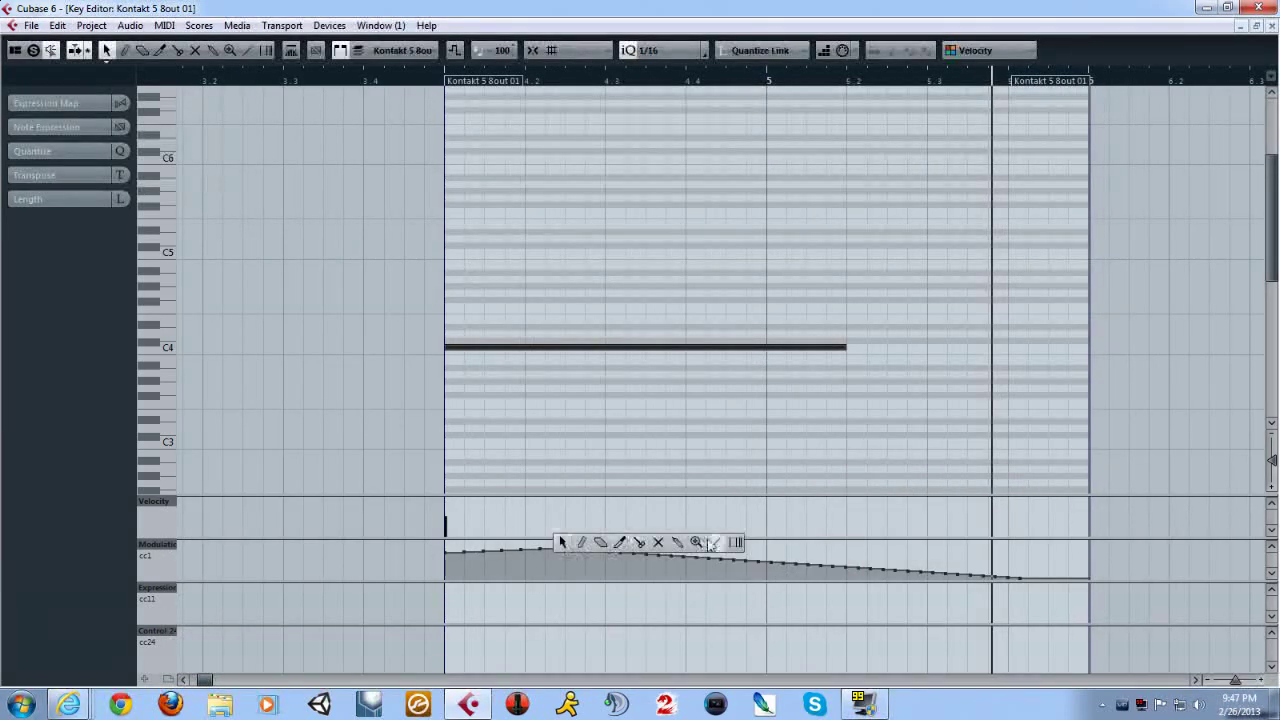
click(715, 542)
mouse_move(556, 549)
mouse_down()
mouse_move(877, 578)
mouse_move(1069, 632)
mouse_up()
key(1)
key(Delete)
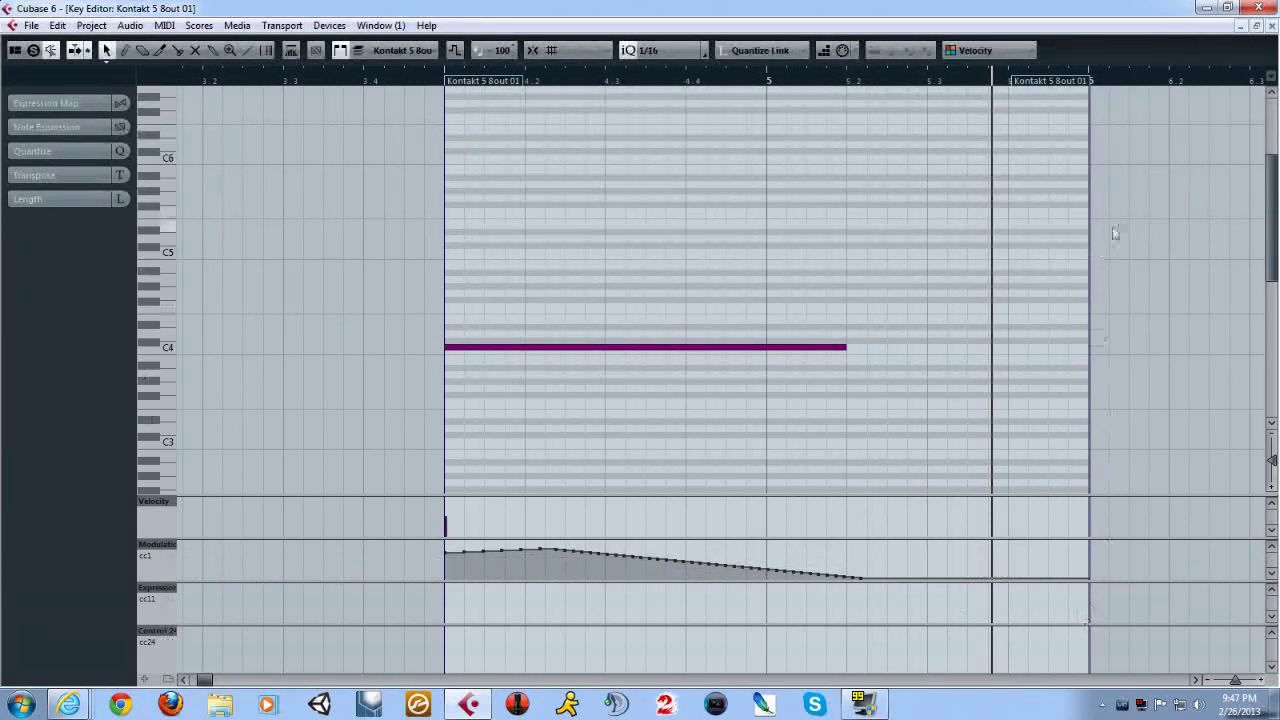
click(1271, 26)
Step: Play the phrase from bar 2 to hear the shortened last note with its faster modulation fade
click(372, 115)
key(space)
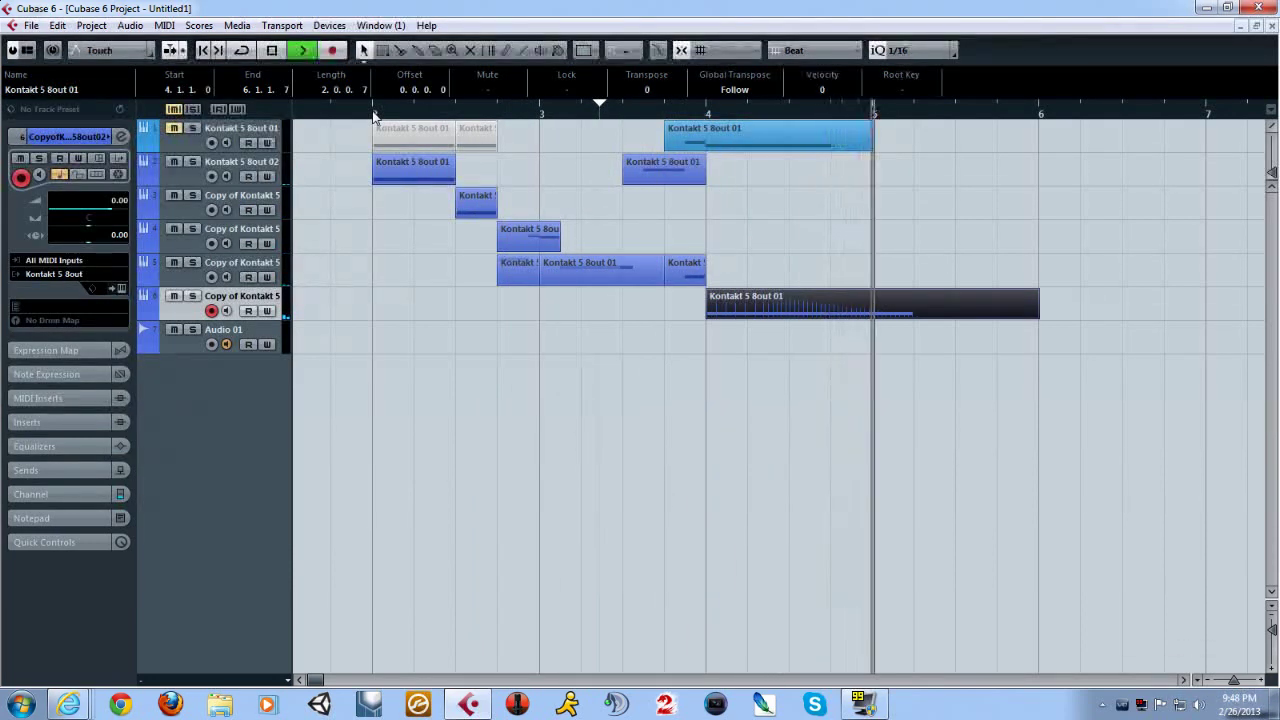
key(space)
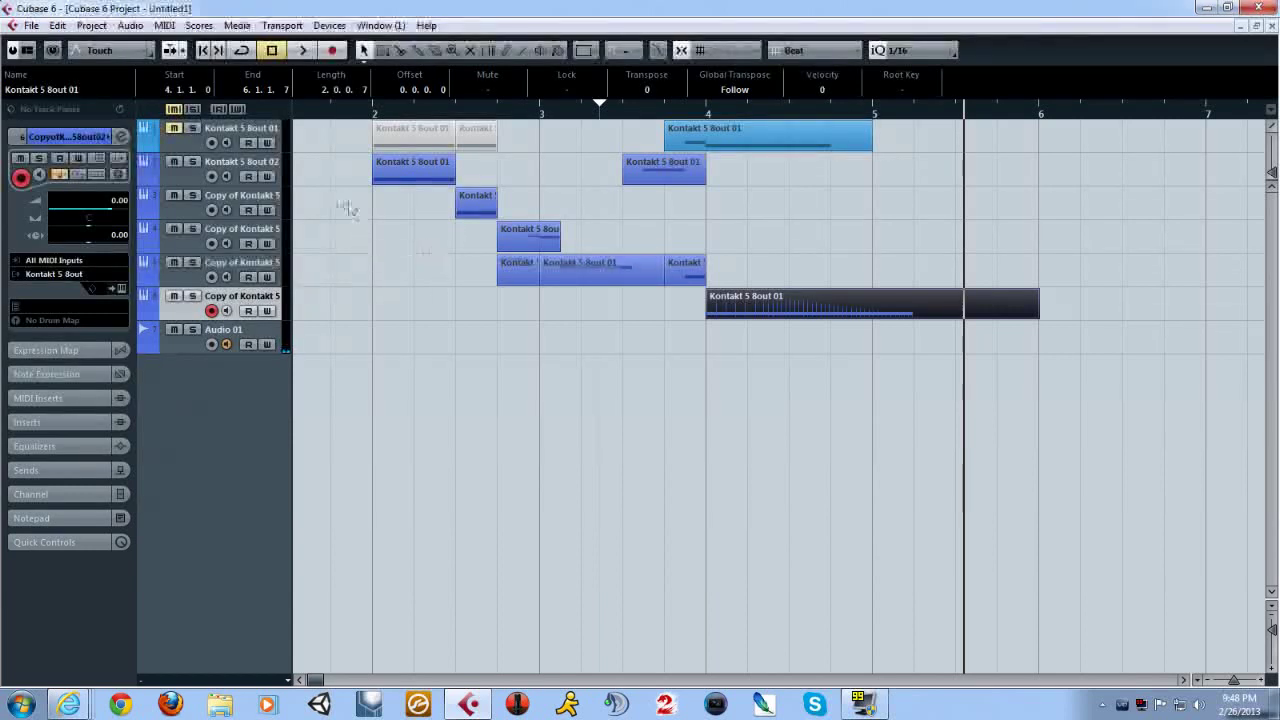
Step: Remove the muted original first track, Kontakt 5 8out 01, from the project
click(270, 133)
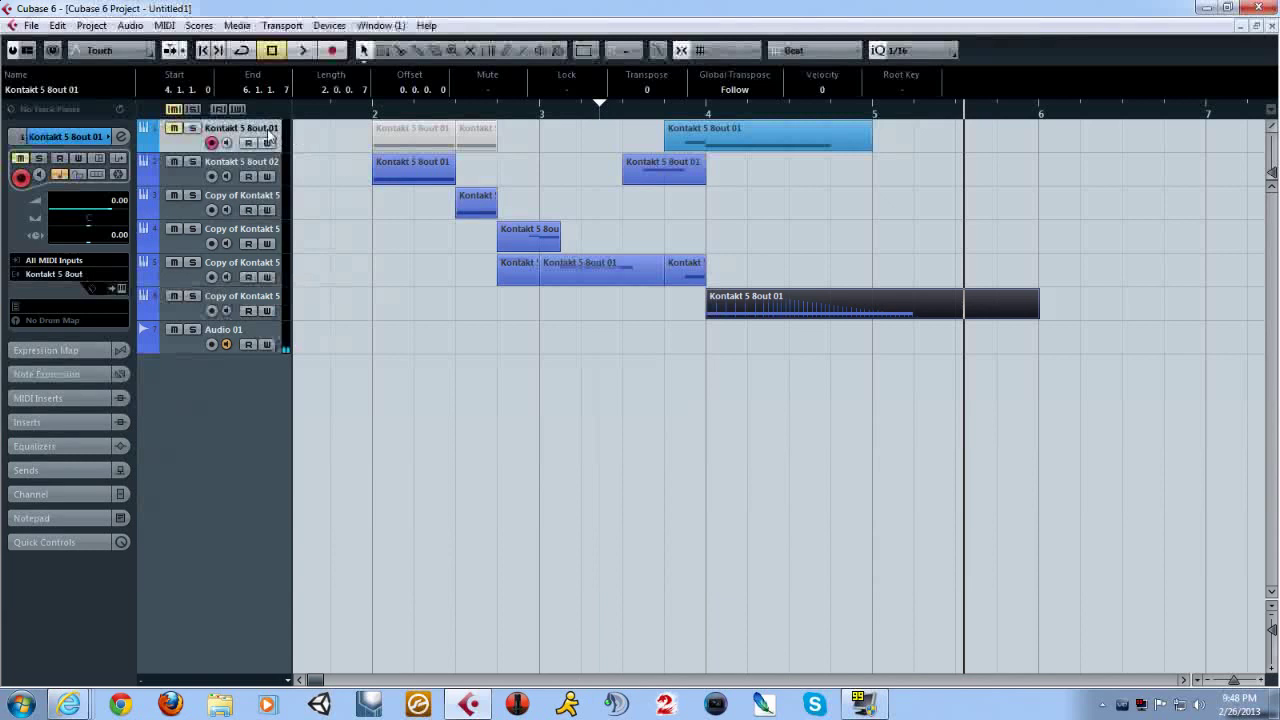
right_click(270, 133)
click(348, 199)
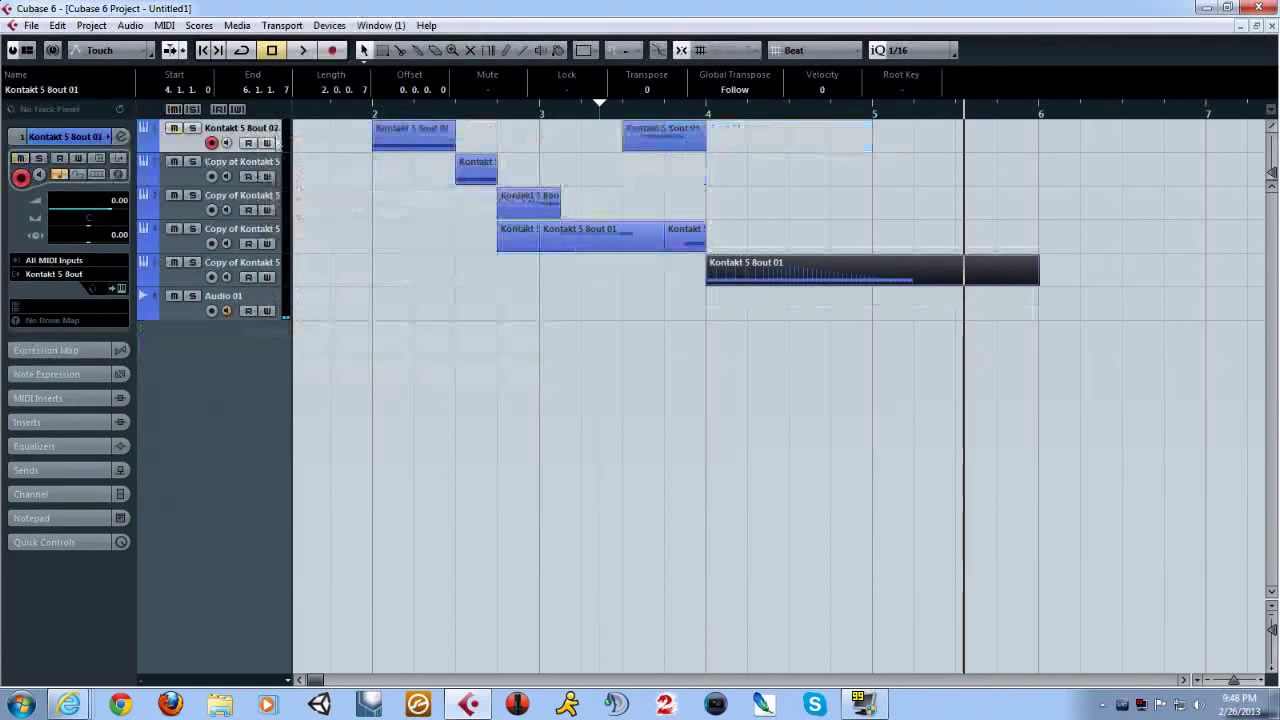